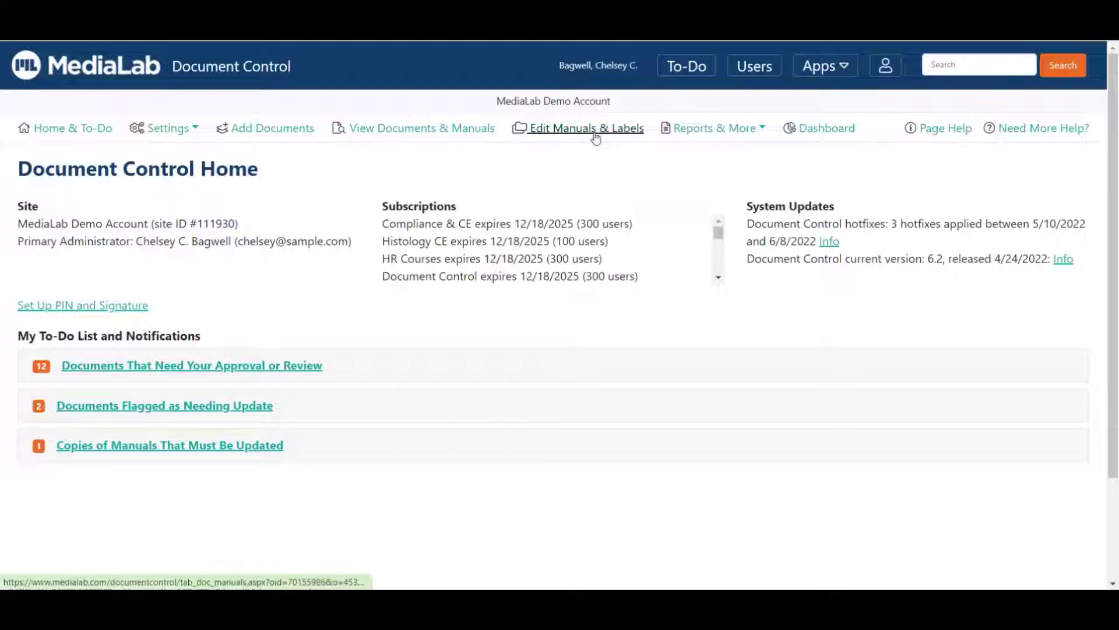
- Start a new top-level manual named 'Chemistry'
{"action": "left_click", "coordinate": [595, 138]}
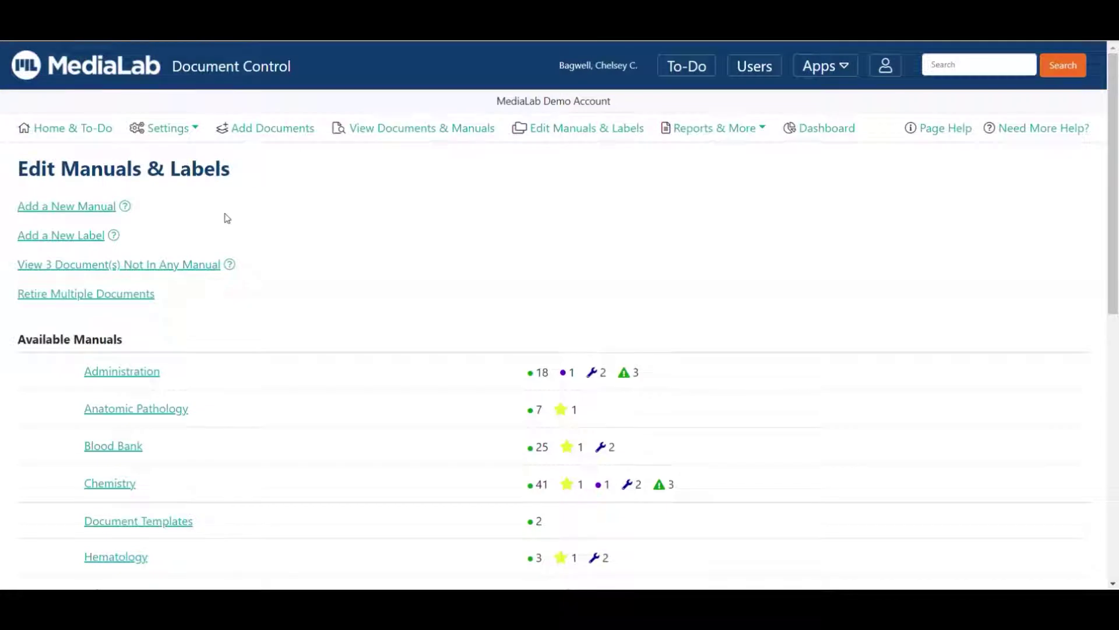
{"action": "left_click", "coordinate": [49, 213]}
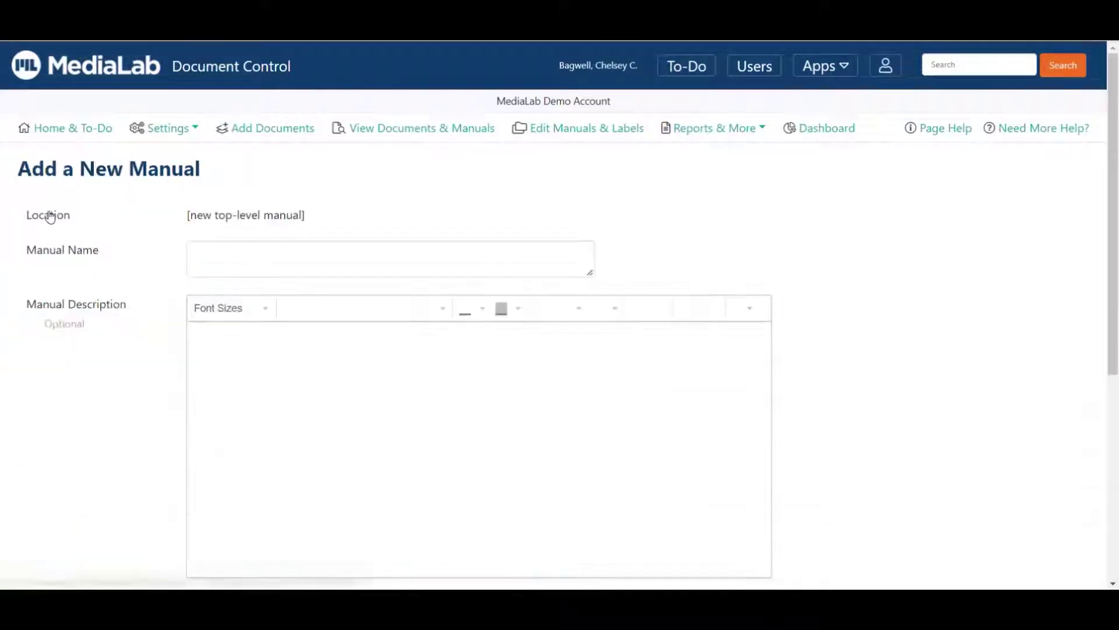
{"action": "left_click", "coordinate": [339, 248]}
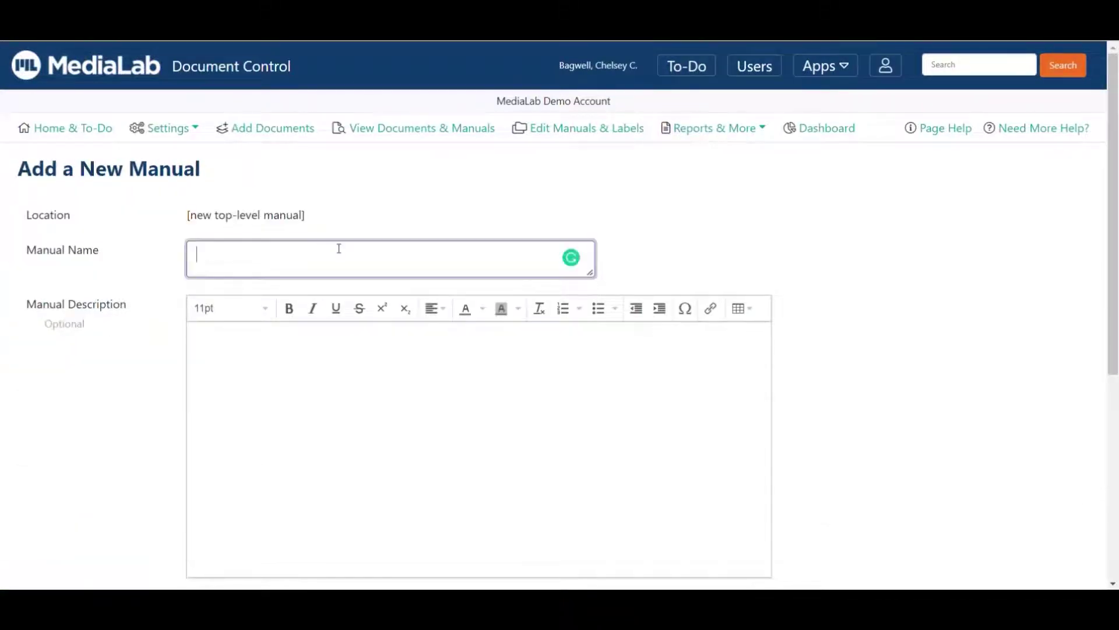
{"action": "type", "text": "Chemistru"}
{"action": "key", "text": "BackSpace"}
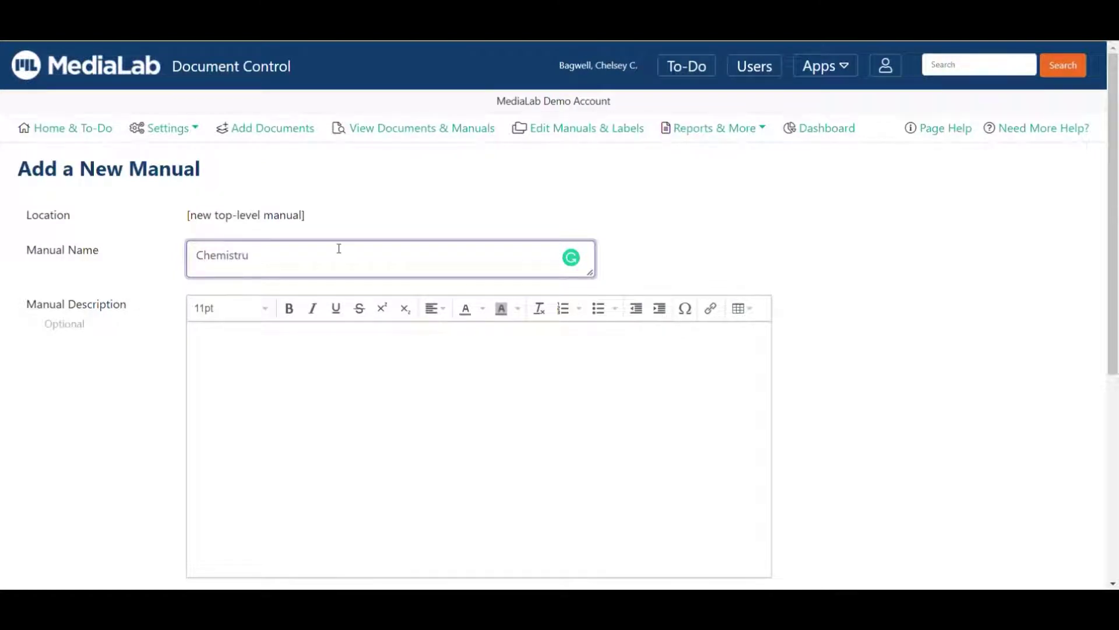
{"action": "type", "text": "y"}
{"action": "scroll", "coordinate": [339, 248], "scroll_direction": "down", "scroll_amount": 4}
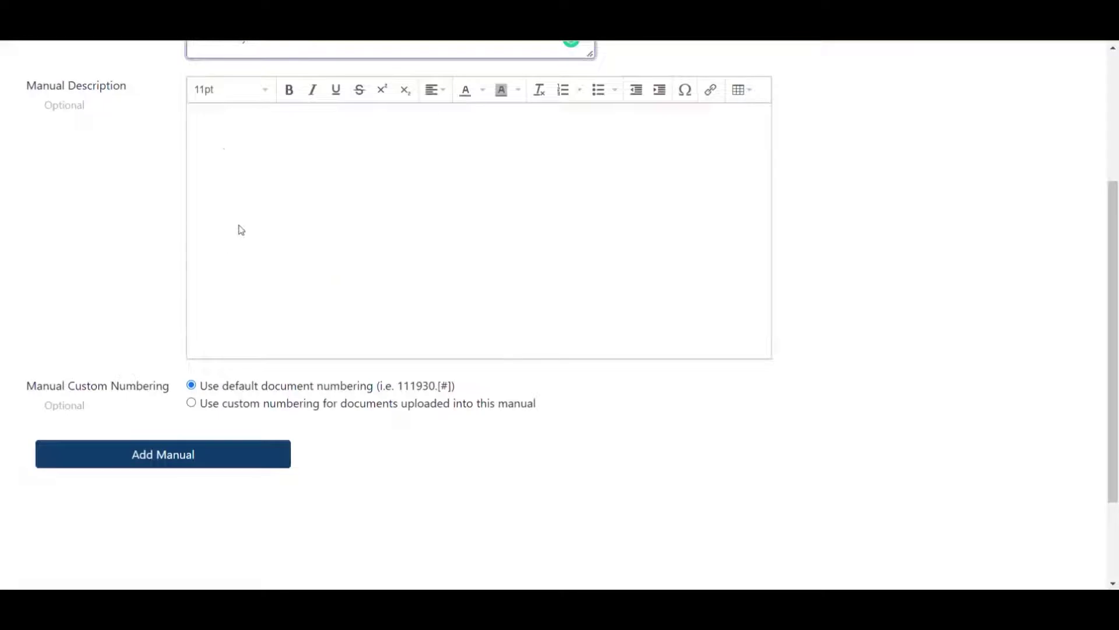
{"action": "left_click", "coordinate": [241, 156]}
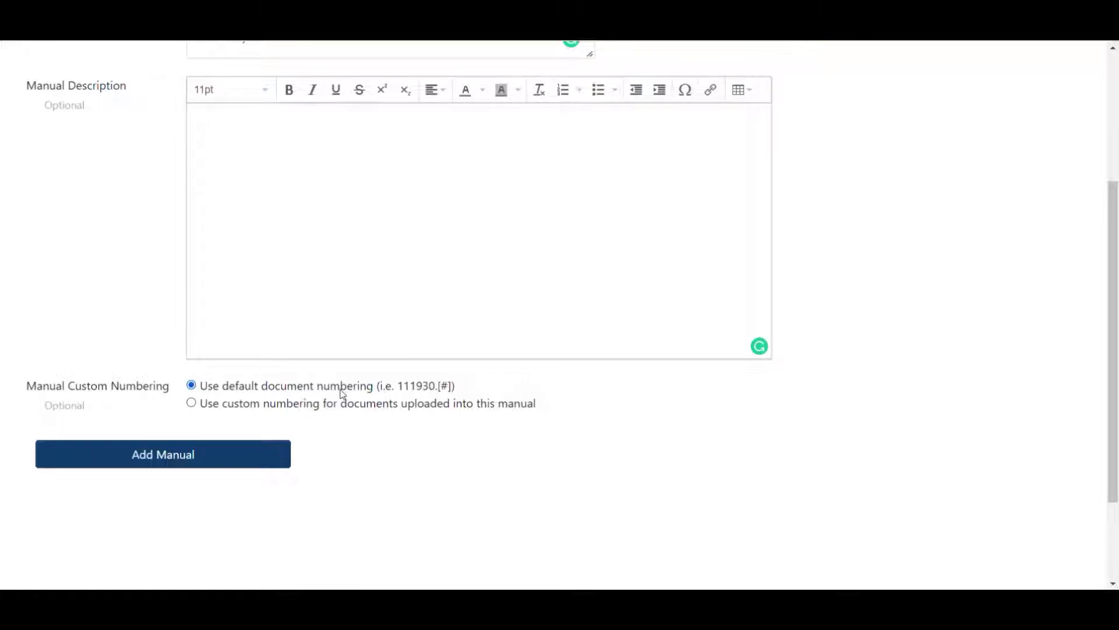
- Give the manual custom numbering with prefix CHEM starting at 1, and add it
{"action": "left_click", "coordinate": [191, 403]}
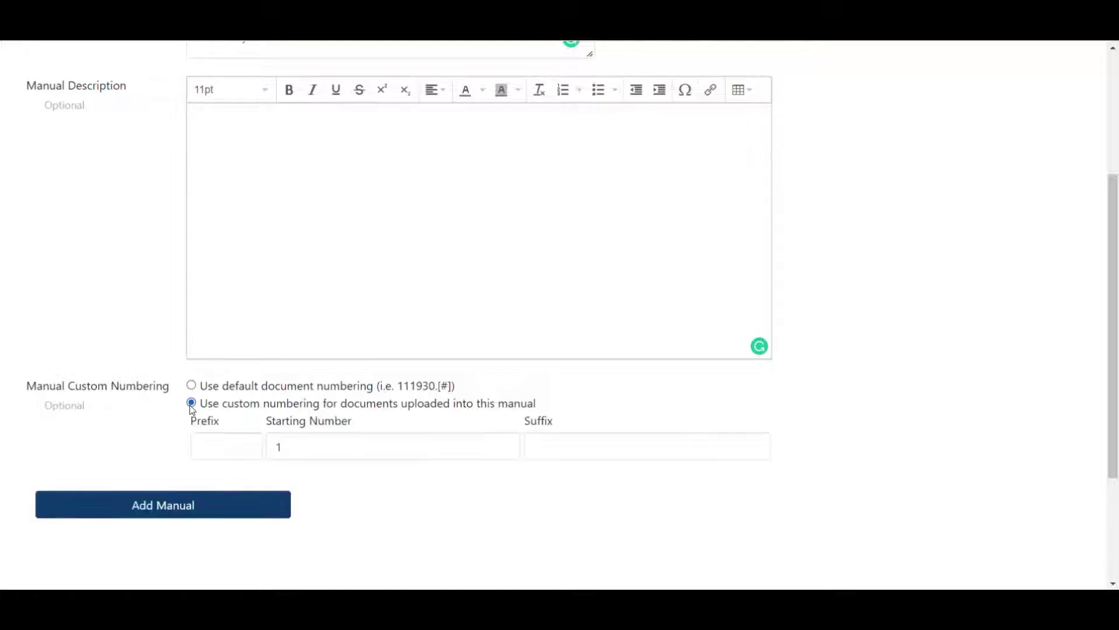
{"action": "left_click", "coordinate": [244, 441]}
{"action": "type", "text": "CHEM"}
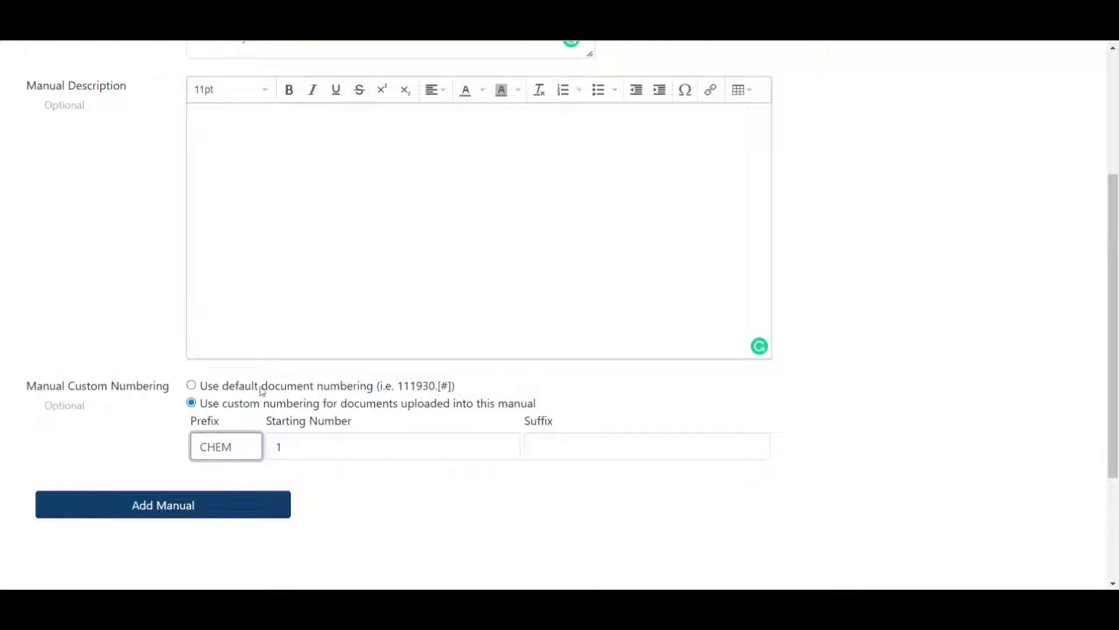
{"action": "left_click", "coordinate": [374, 448]}
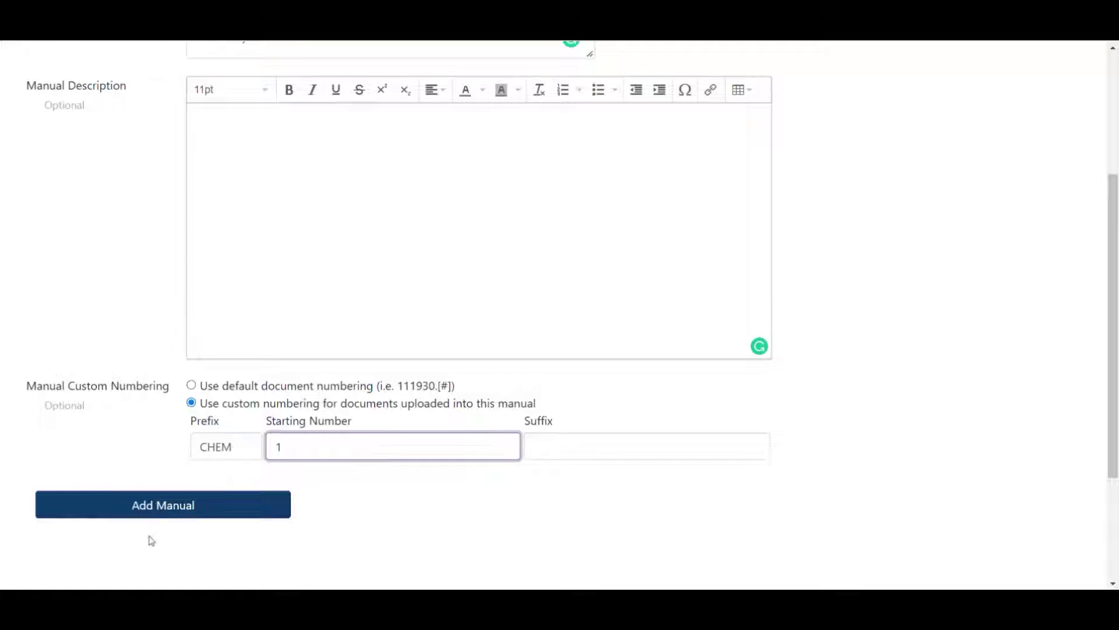
{"action": "left_click", "coordinate": [150, 506]}
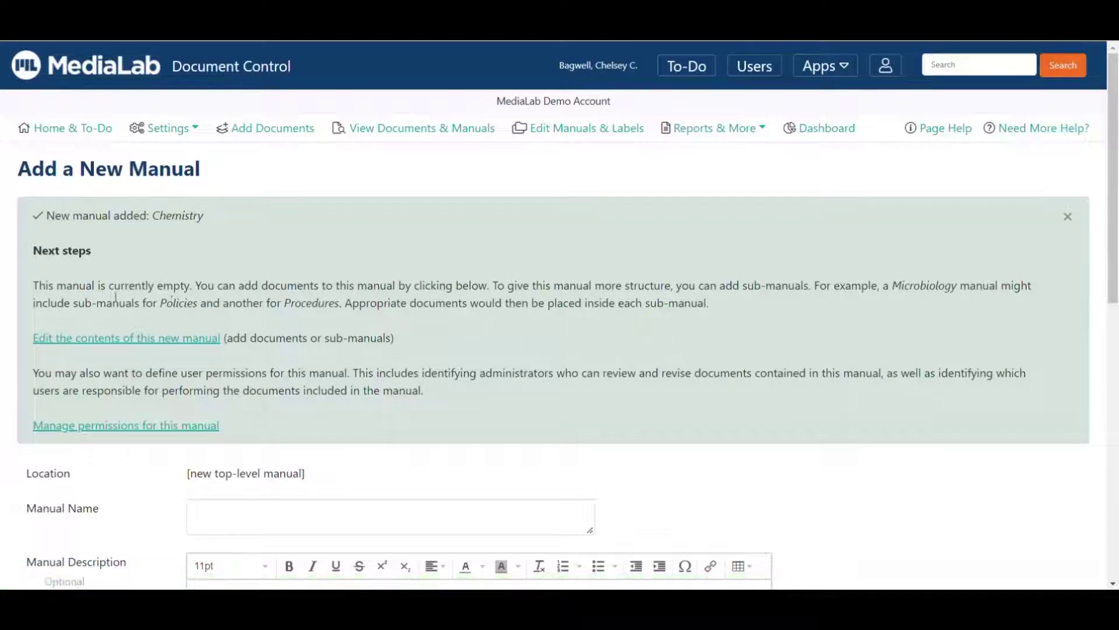
- Open the new, still empty Chemistry manual's contents from the success banner
{"action": "left_click", "coordinate": [125, 340]}
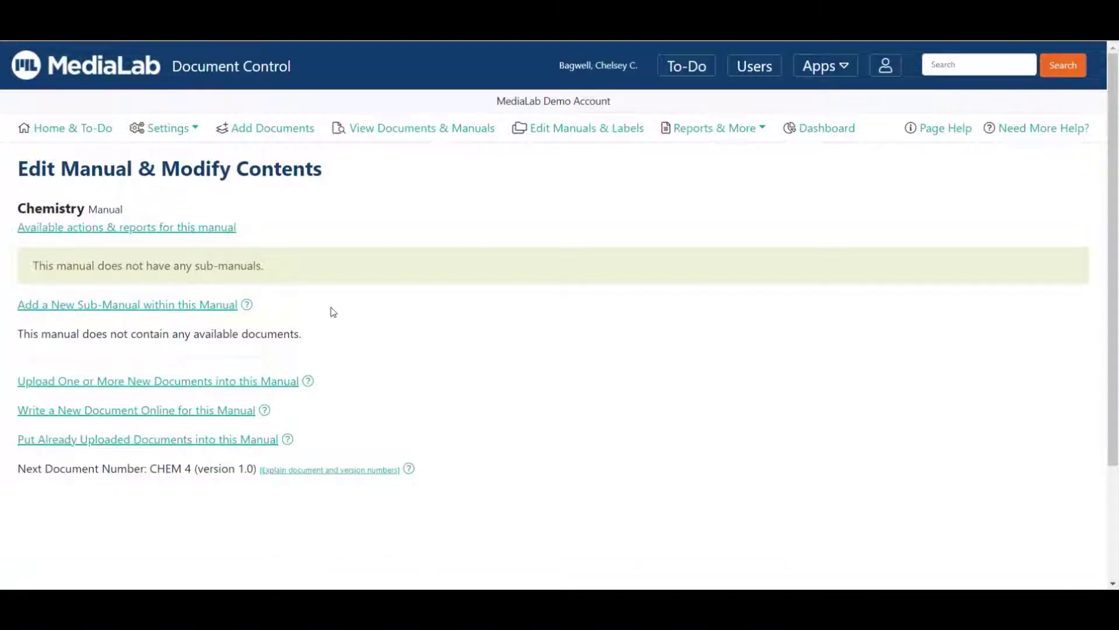
- Add the 'Chemistry Procedures' sub-manual under Chemistry with custom numbering prefix CHEM-SOP
{"action": "left_click", "coordinate": [151, 309]}
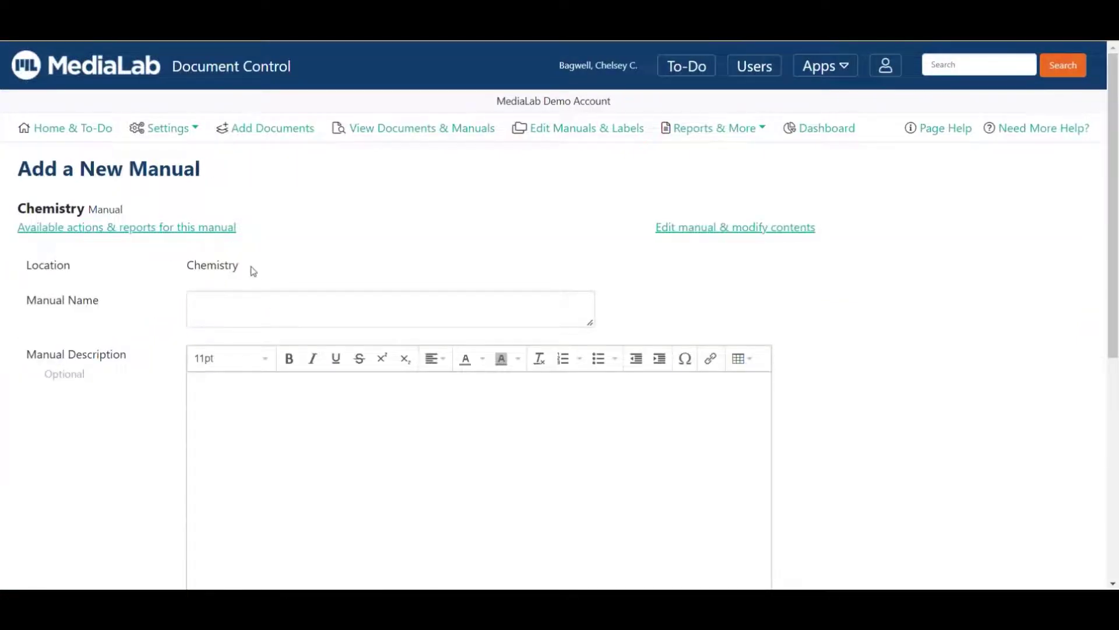
{"action": "left_click_drag", "start_coordinate": [254, 271], "coordinate": [185, 268]}
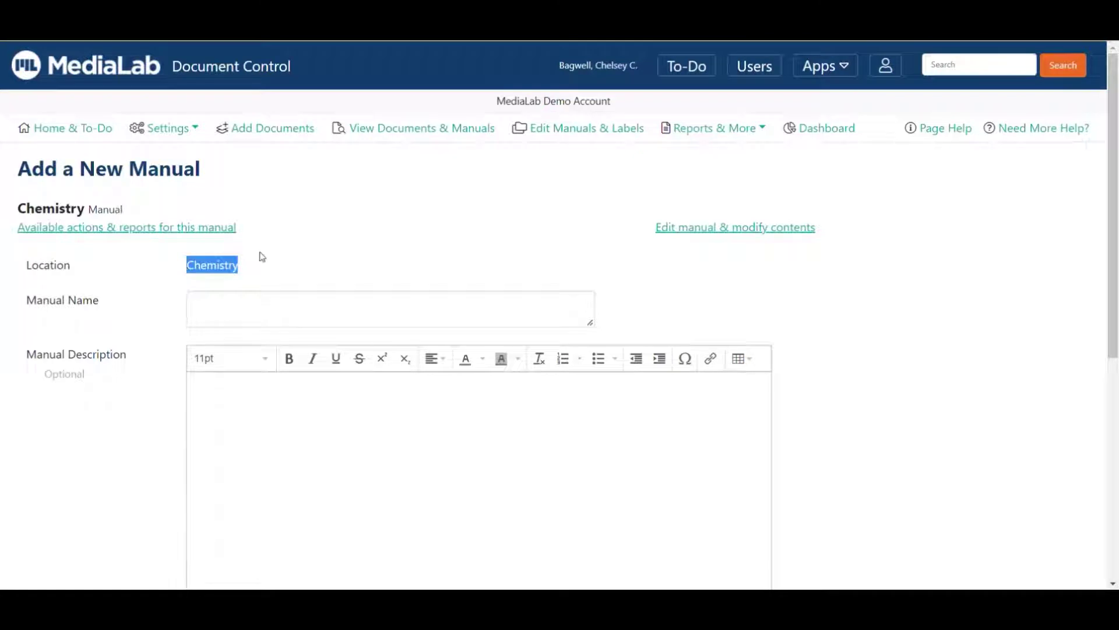
{"action": "left_click", "coordinate": [268, 309]}
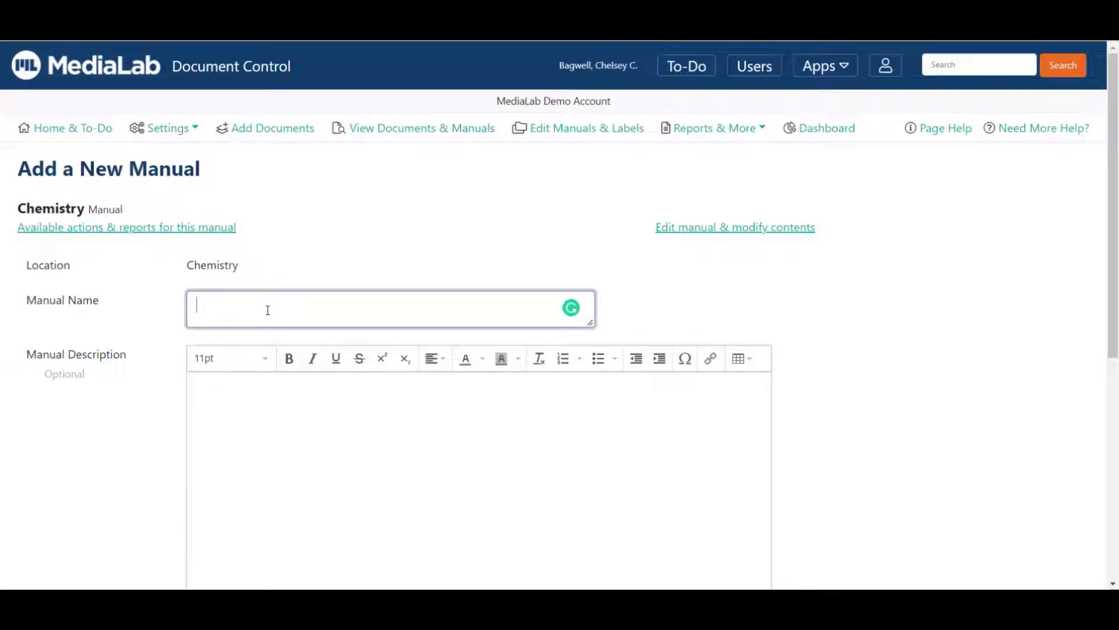
{"action": "type", "text": "Chemistry Procedures"}
{"action": "scroll", "coordinate": [285, 304], "scroll_direction": "down", "scroll_amount": 4}
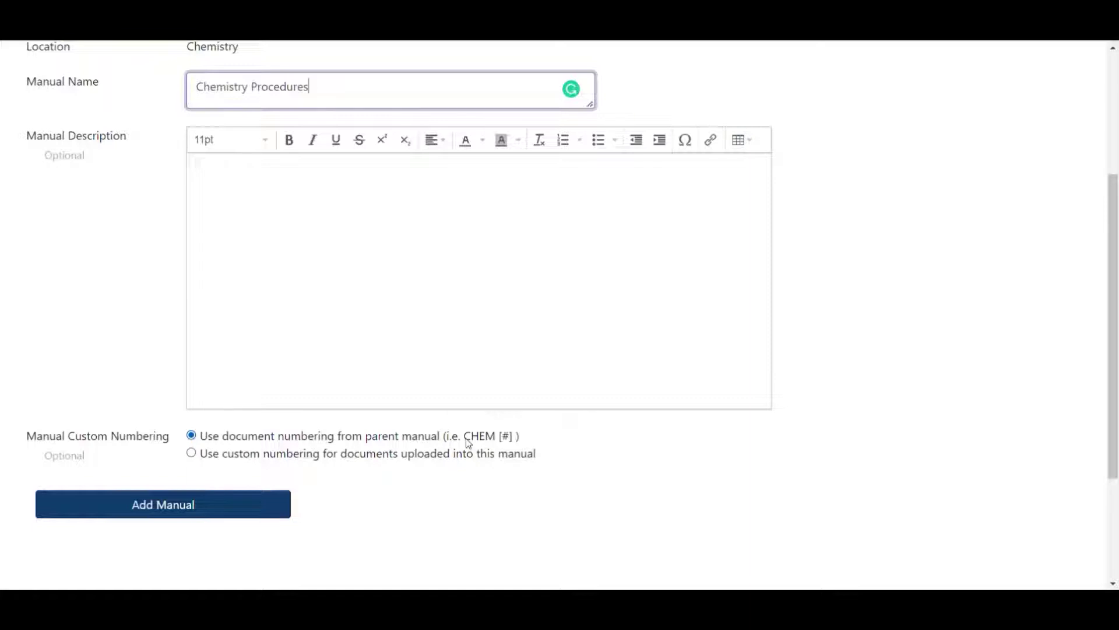
{"action": "left_click", "coordinate": [414, 459]}
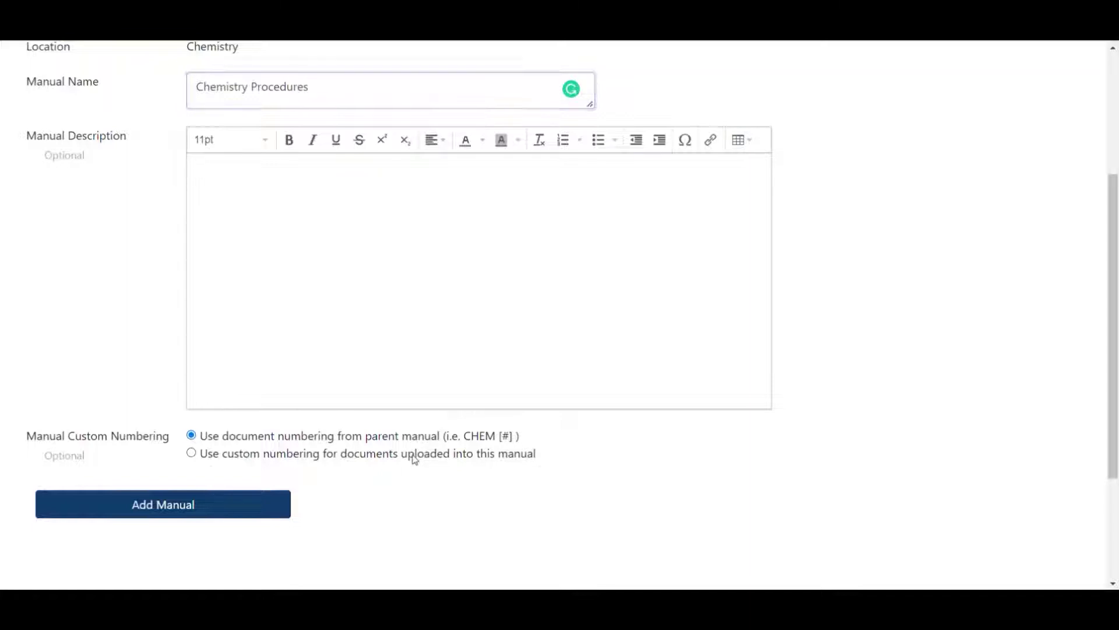
{"action": "left_click", "coordinate": [231, 502]}
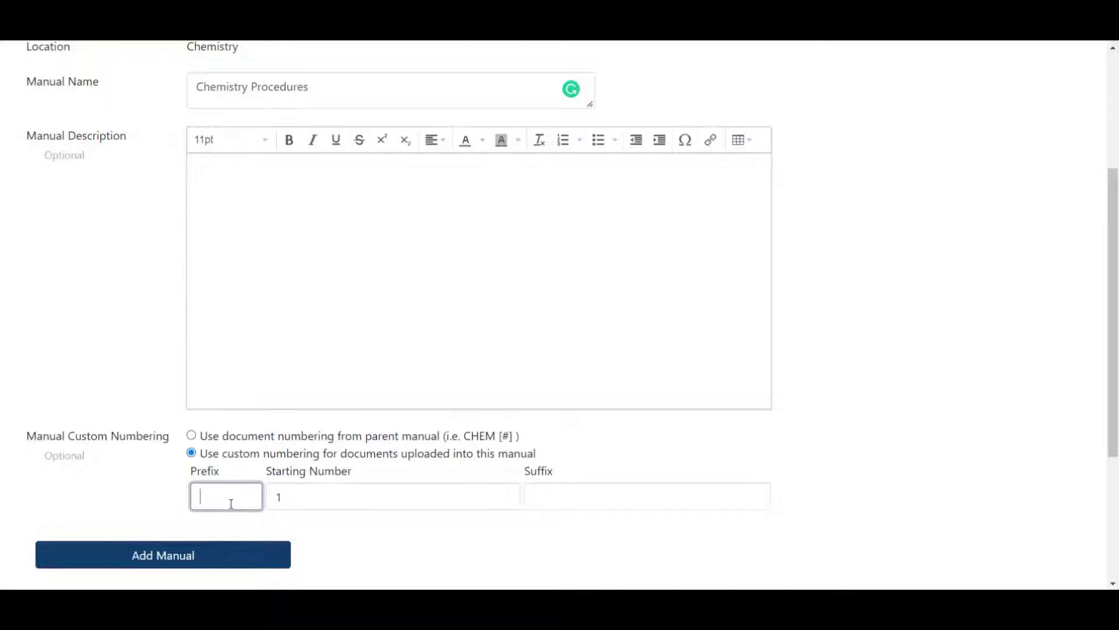
{"action": "type", "text": "CHEM-SOP"}
{"action": "left_click", "coordinate": [187, 554]}
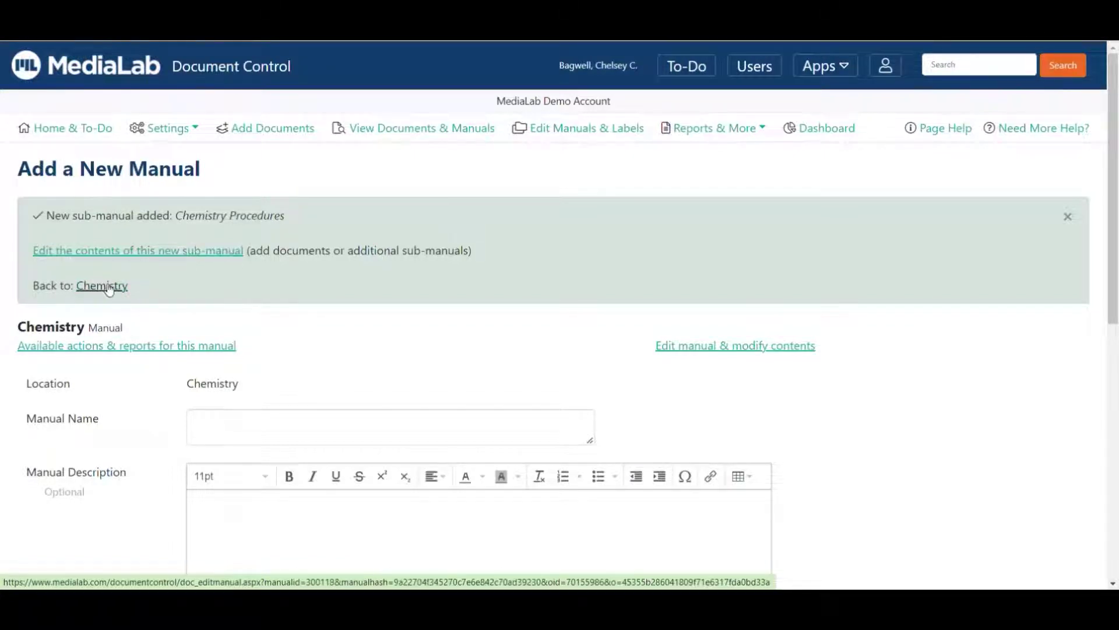
- Add the 'Chemistry Forms' sub-manual with custom numbering prefix CHEM-FRM starting at 1
{"action": "scroll", "coordinate": [98, 388], "scroll_direction": "down", "scroll_amount": 1}
{"action": "left_click", "coordinate": [257, 342]}
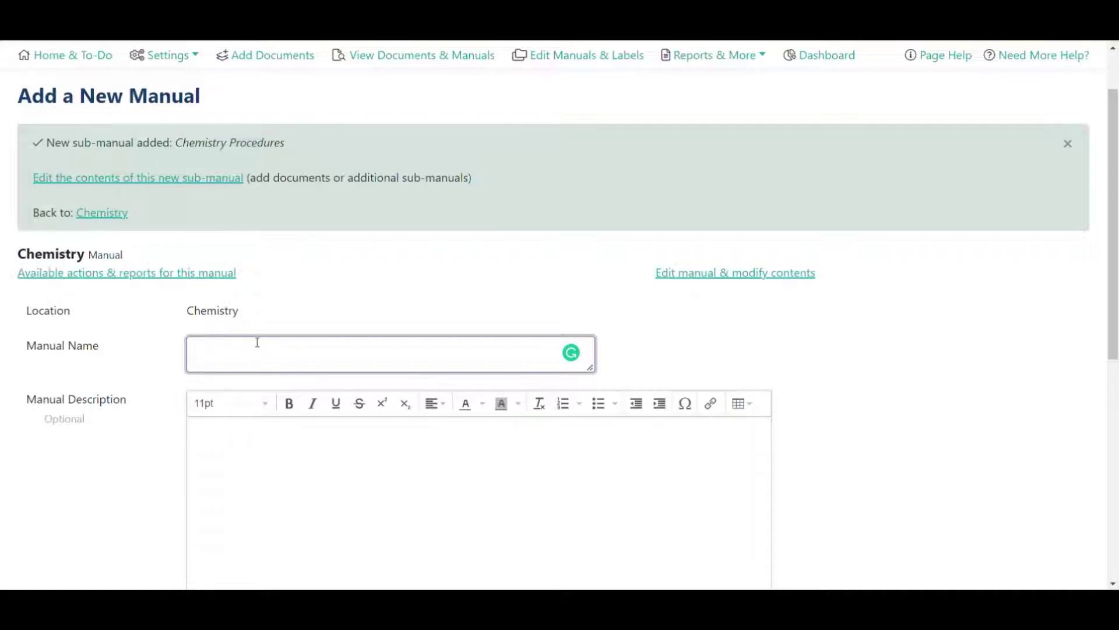
{"action": "type", "text": "Chemistry Forms"}
{"action": "scroll", "coordinate": [147, 392], "scroll_direction": "down", "scroll_amount": 5}
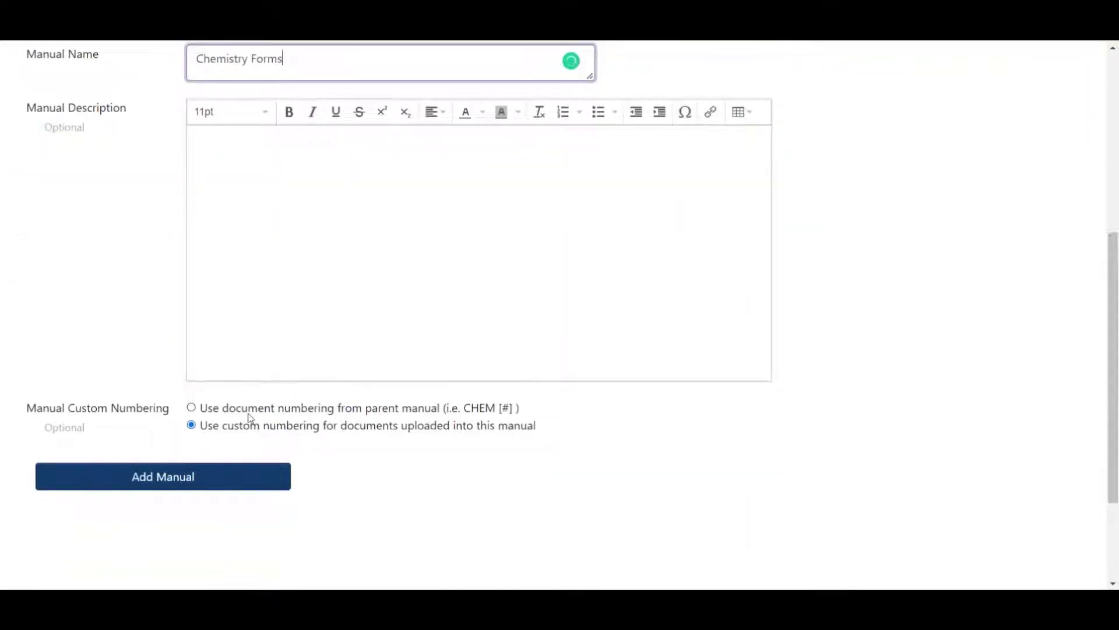
{"action": "left_click", "coordinate": [251, 409]}
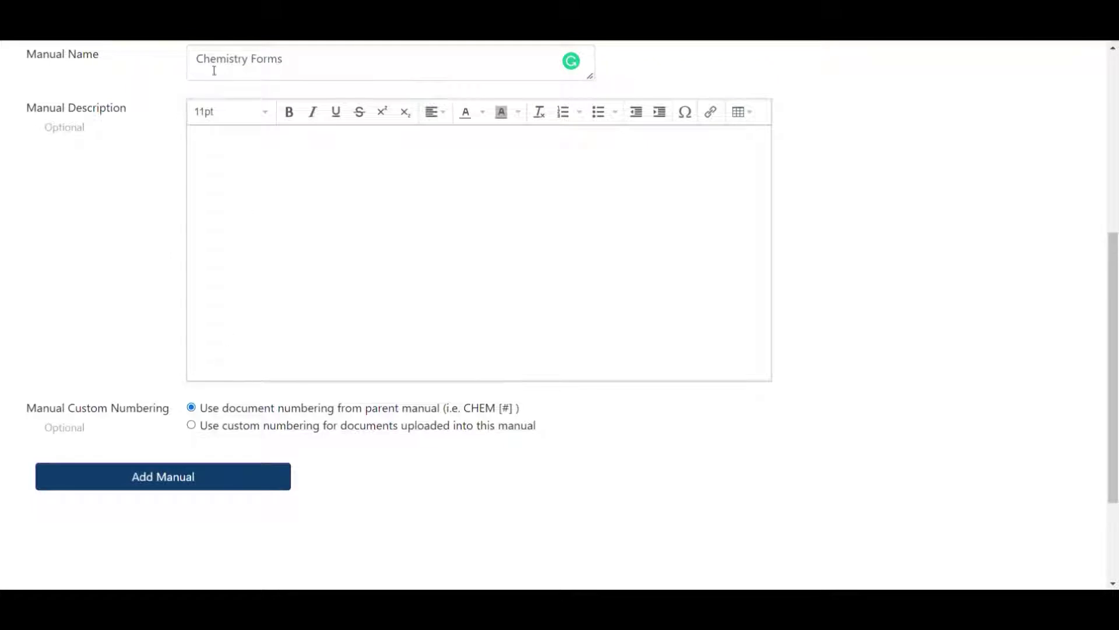
{"action": "left_click", "coordinate": [225, 428]}
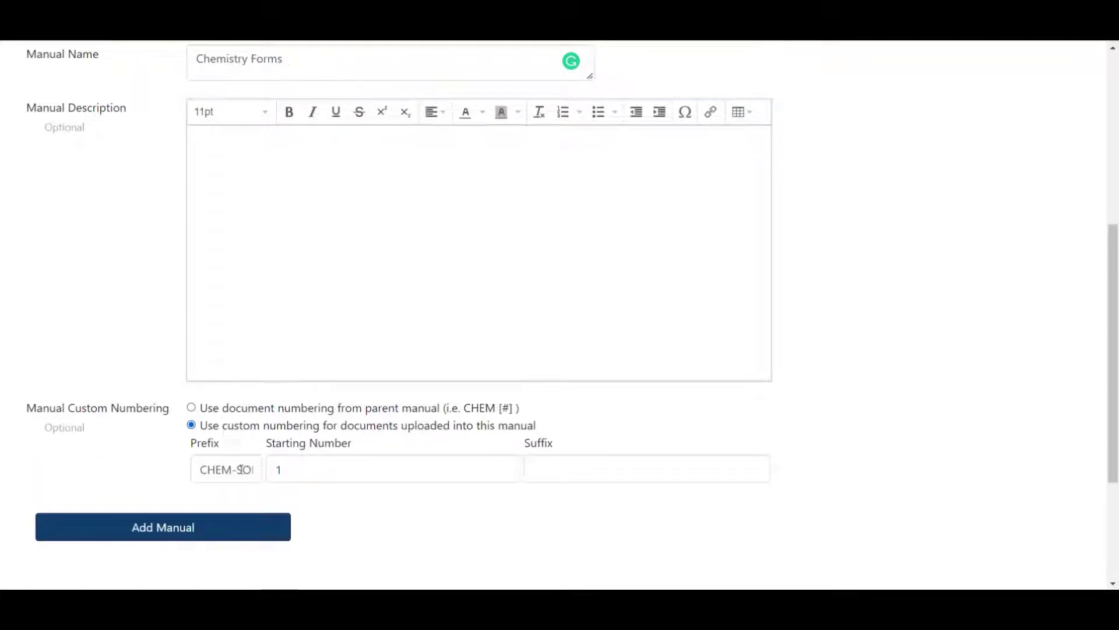
{"action": "left_click_drag", "start_coordinate": [240, 469], "coordinate": [347, 468]}
{"action": "type", "text": "FRM"}
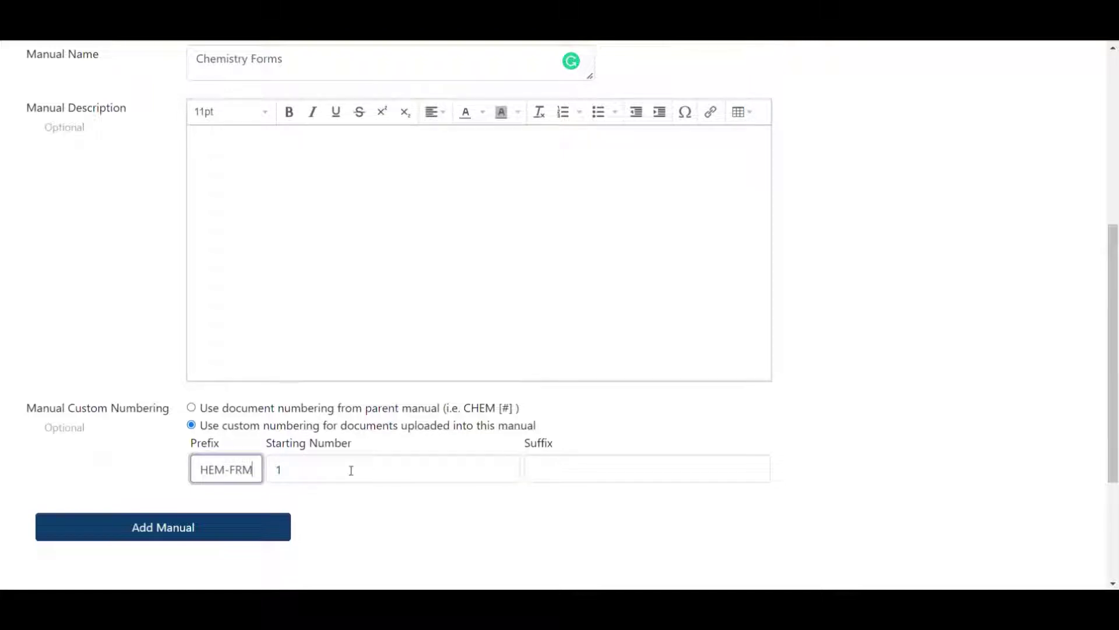
{"action": "left_click", "coordinate": [248, 530]}
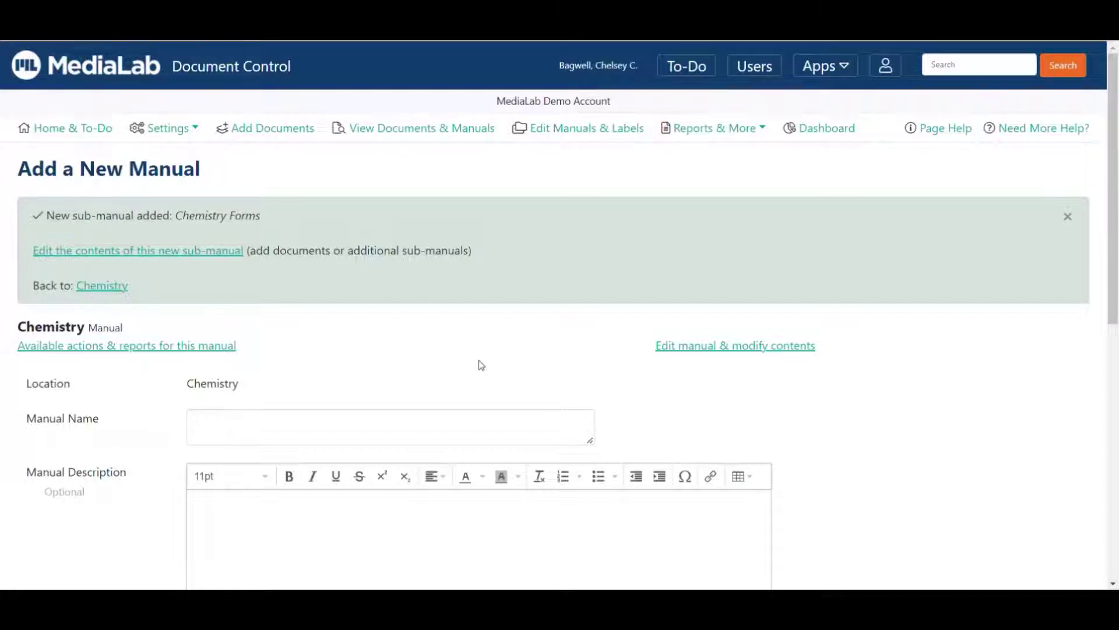
- Go back to the manuals list and review the existing Chemistry manual's sub-manuals
{"action": "left_click", "coordinate": [569, 128]}
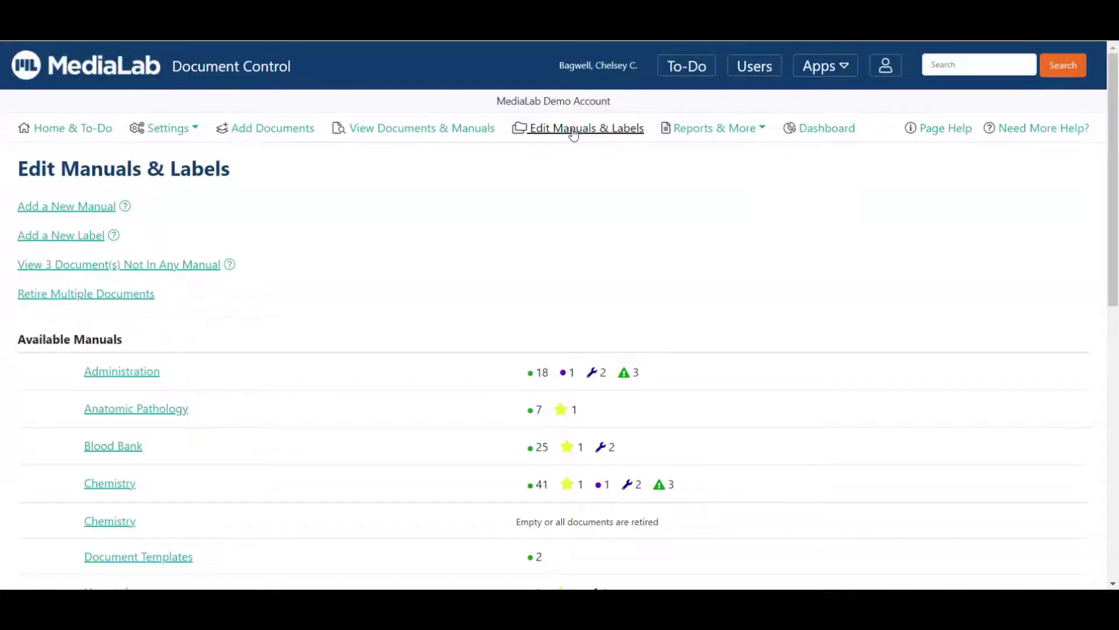
{"action": "scroll", "coordinate": [431, 309], "scroll_direction": "down", "scroll_amount": 3}
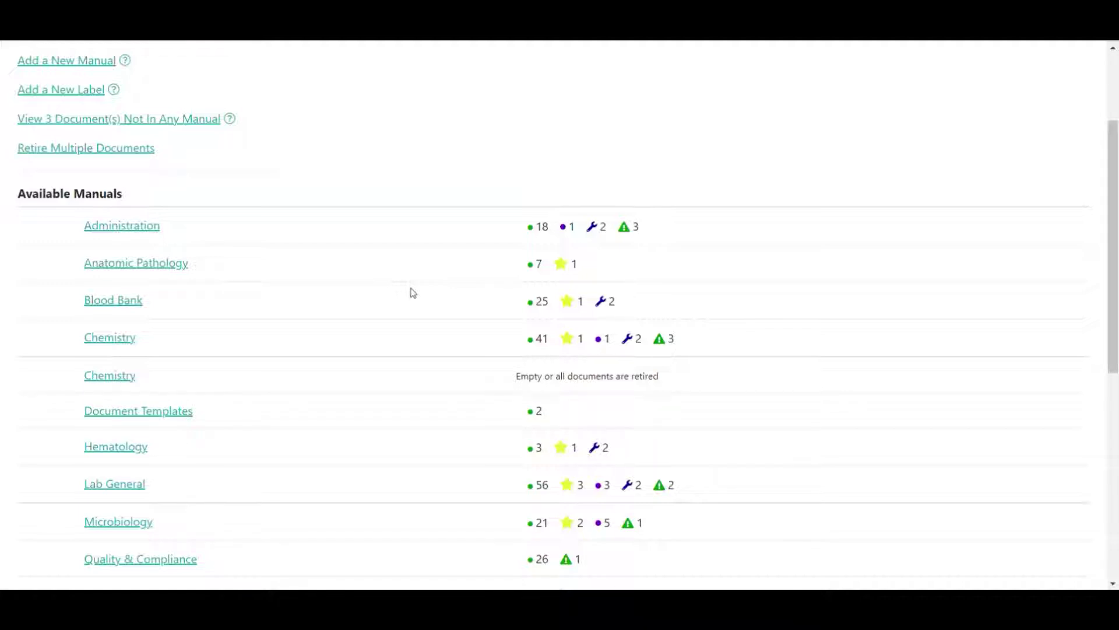
{"action": "scroll", "coordinate": [408, 268], "scroll_direction": "down", "scroll_amount": 1}
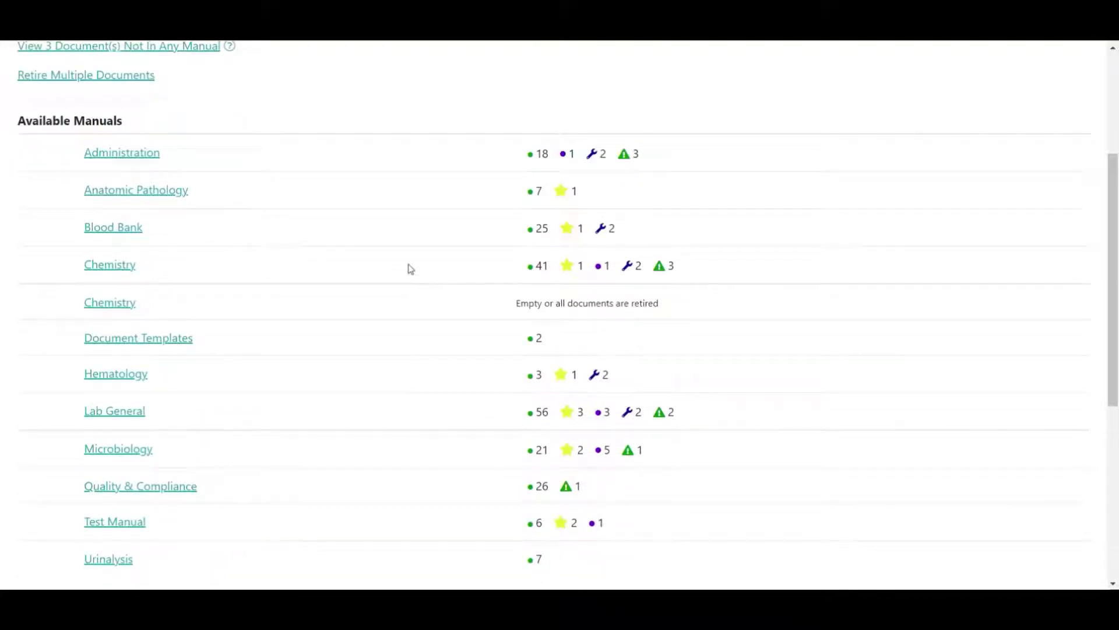
{"action": "left_click", "coordinate": [123, 272]}
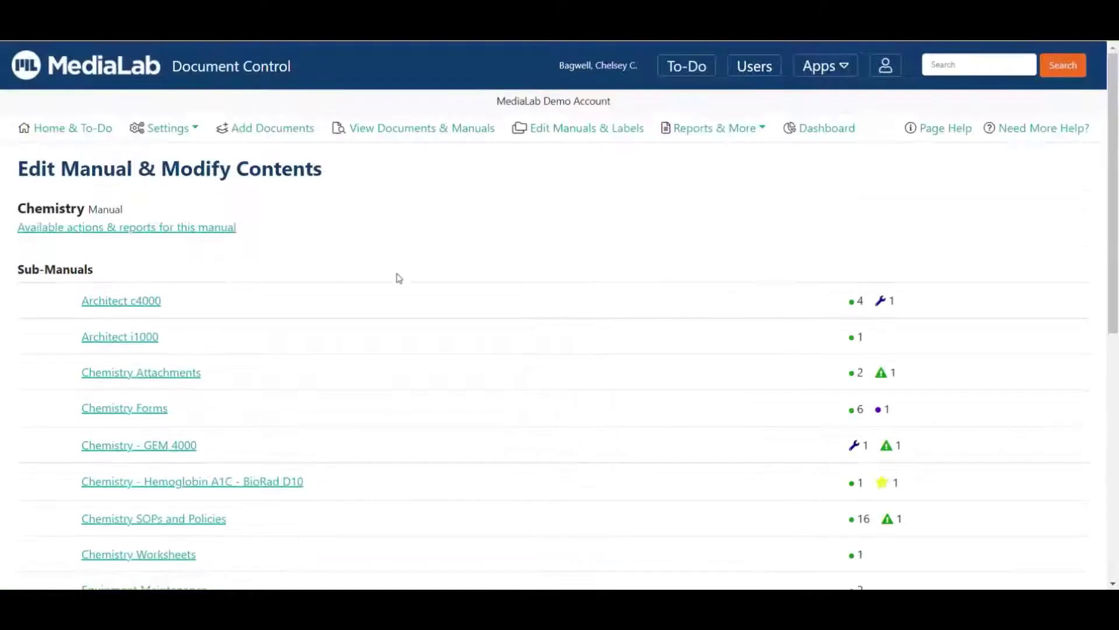
{"action": "scroll", "coordinate": [432, 270], "scroll_direction": "down", "scroll_amount": 1}
{"action": "scroll", "coordinate": [431, 270], "scroll_direction": "up", "scroll_amount": 1}
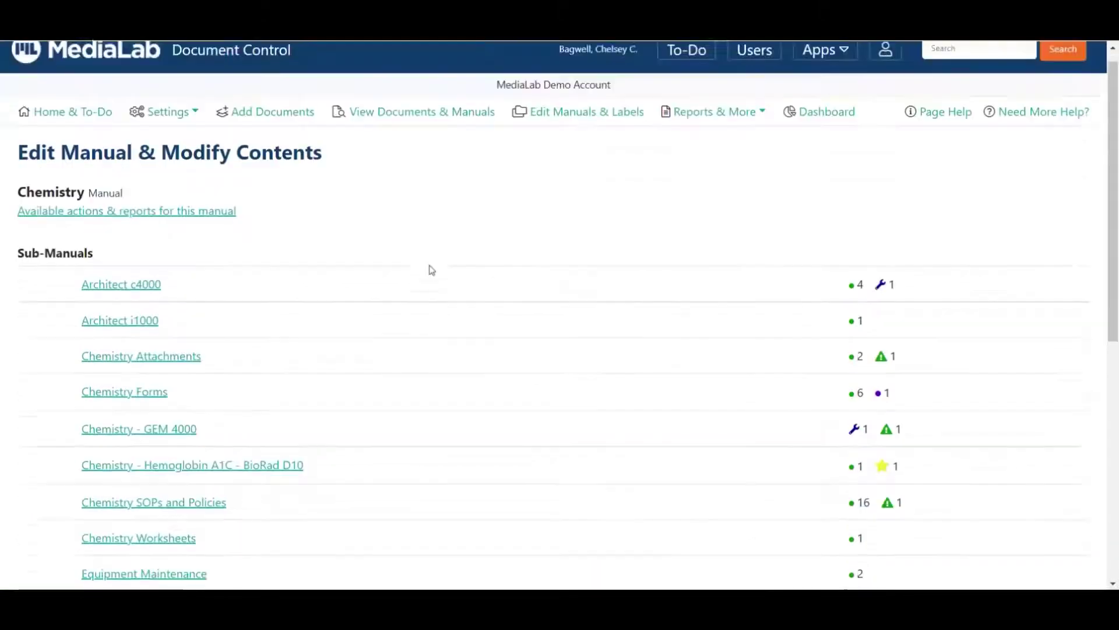
{"action": "scroll", "coordinate": [431, 270], "scroll_direction": "down", "scroll_amount": 1}
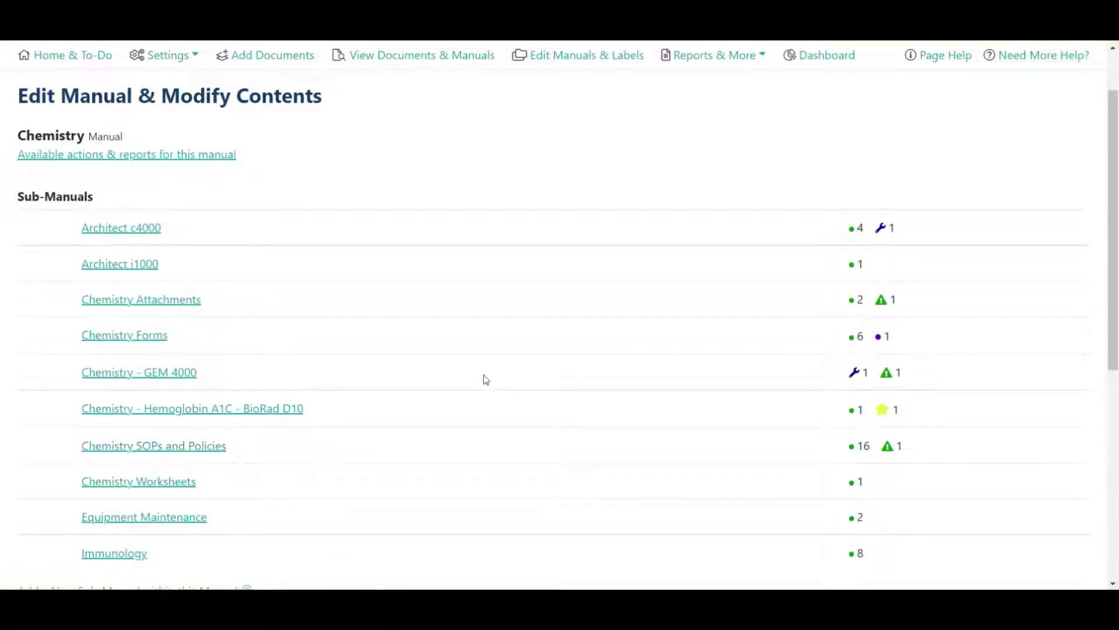
{"action": "scroll", "coordinate": [484, 379], "scroll_direction": "up", "scroll_amount": 1}
{"action": "scroll", "coordinate": [484, 380], "scroll_direction": "down", "scroll_amount": 1}
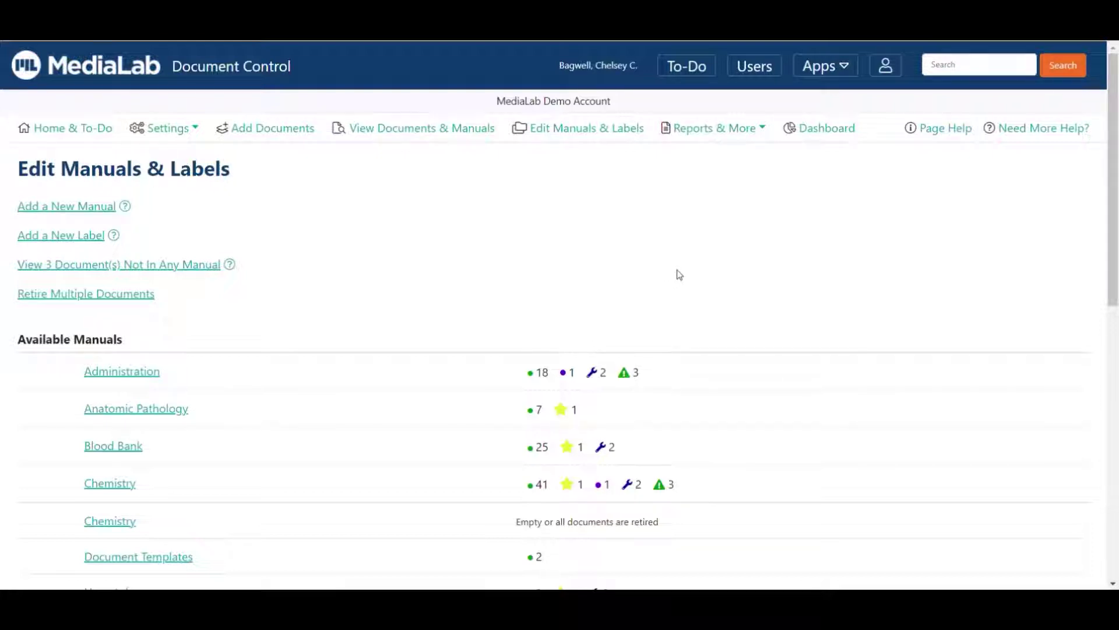
{"action": "left_click", "coordinate": [162, 138]}
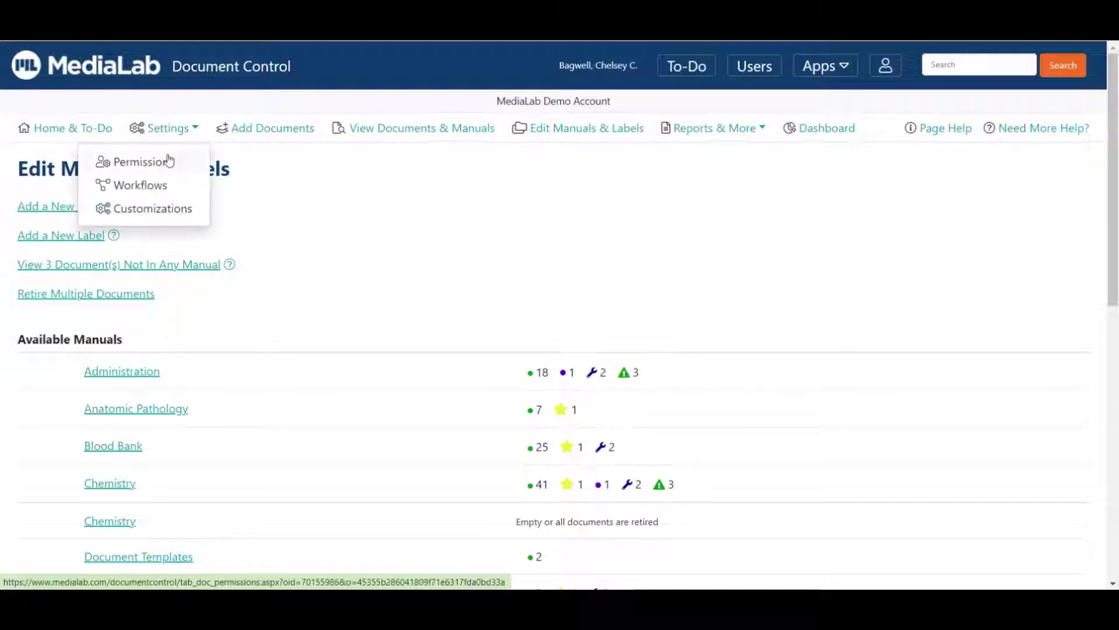
{"action": "left_click", "coordinate": [173, 167]}
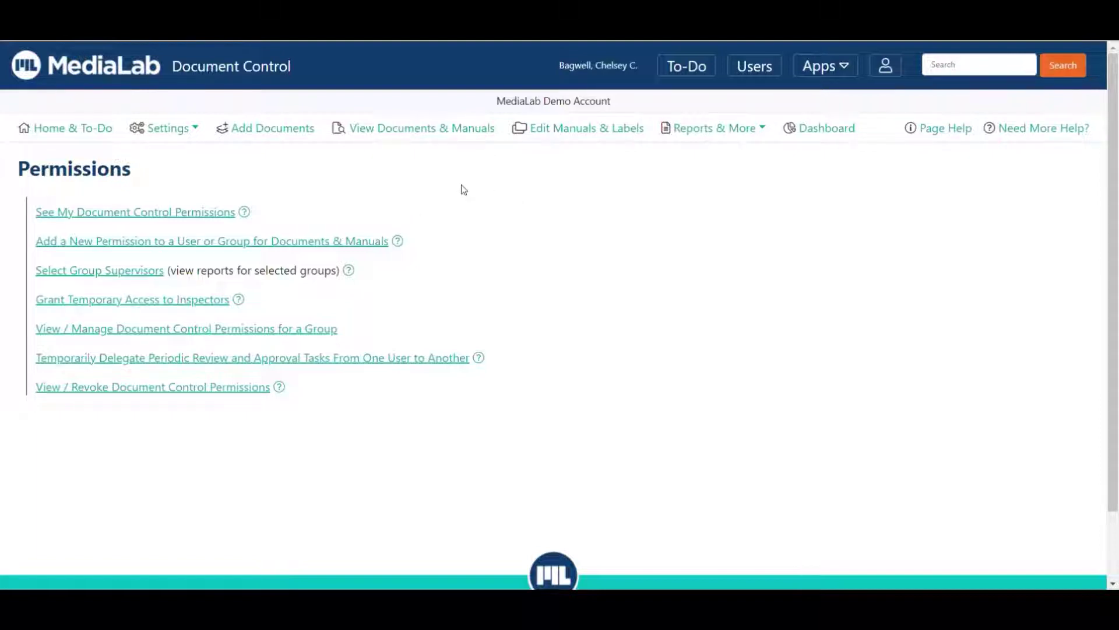
- Open the Add a New Permission form and review the permission levels, leaving view-only selected
{"action": "left_click", "coordinate": [76, 247]}
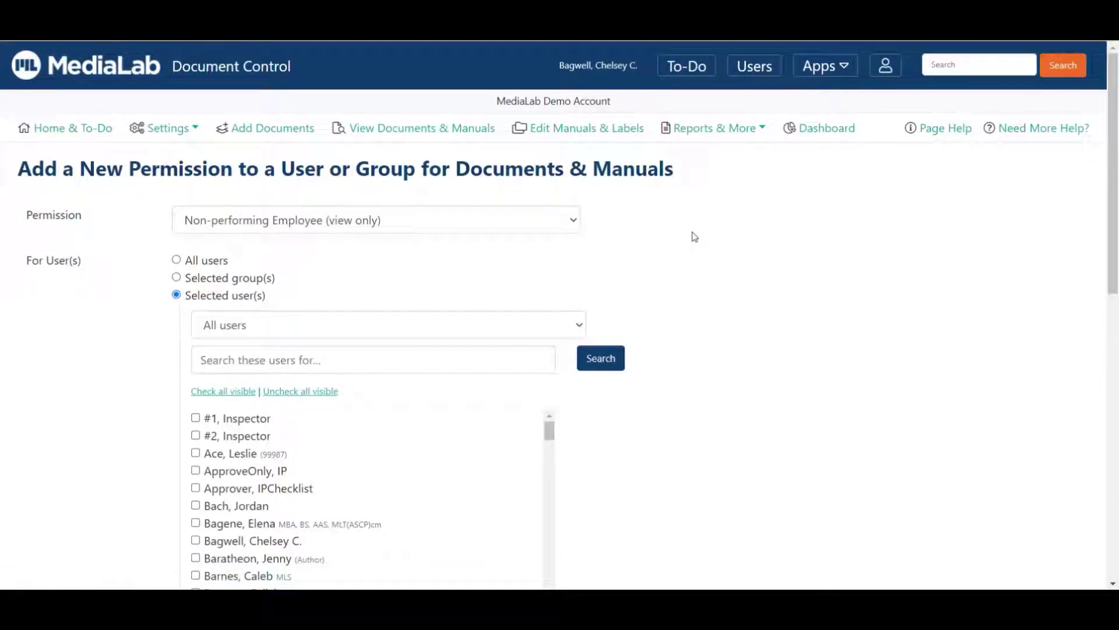
{"action": "left_click", "coordinate": [546, 216]}
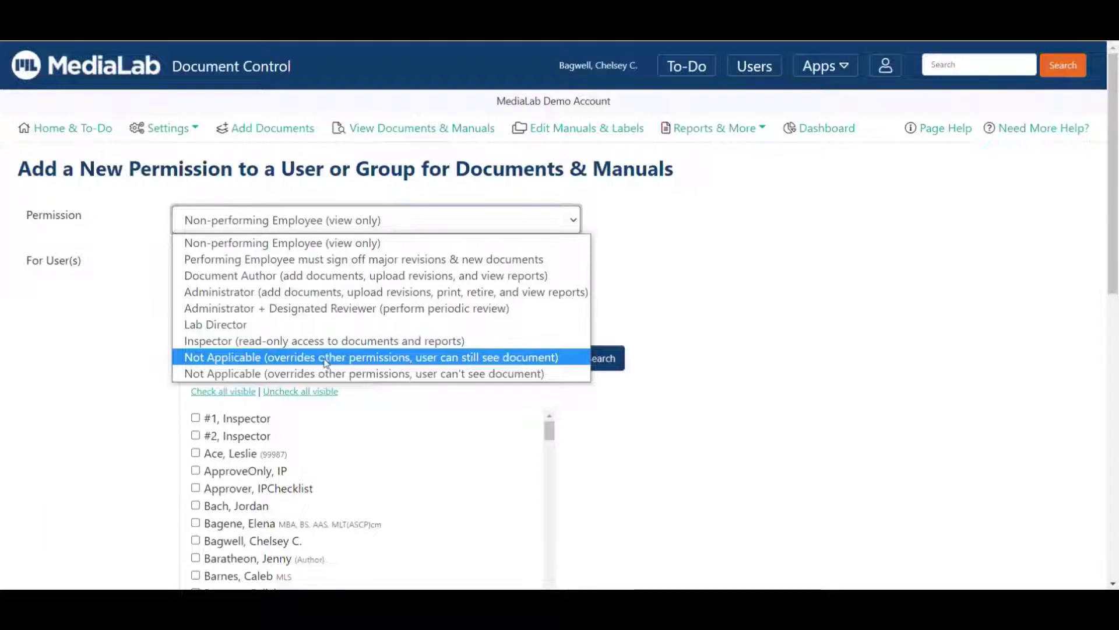
{"action": "left_click", "coordinate": [646, 220]}
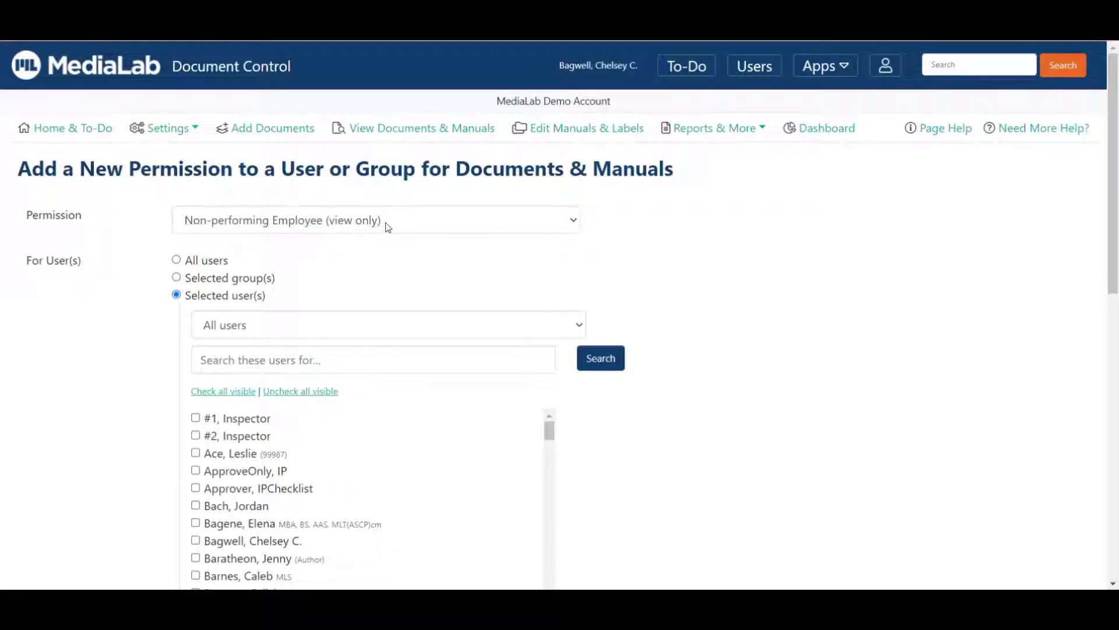
- Apply the view-only permission to all users over all documents and manuals
{"action": "left_click", "coordinate": [208, 263]}
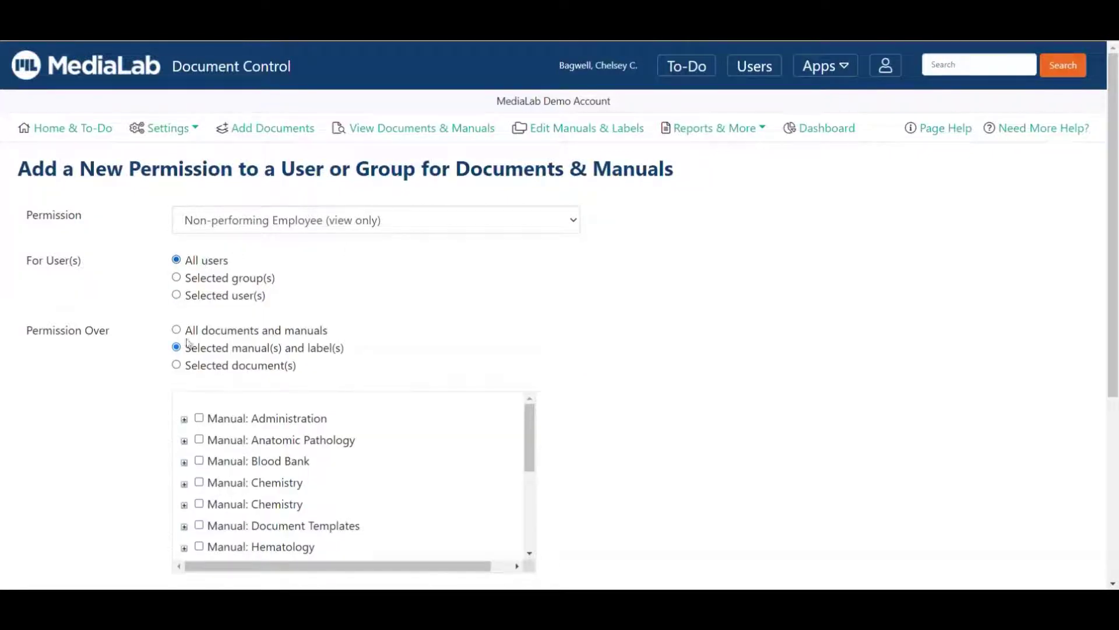
{"action": "scroll", "coordinate": [558, 375], "scroll_direction": "down", "scroll_amount": 1}
{"action": "scroll", "coordinate": [430, 375], "scroll_direction": "down", "scroll_amount": 5}
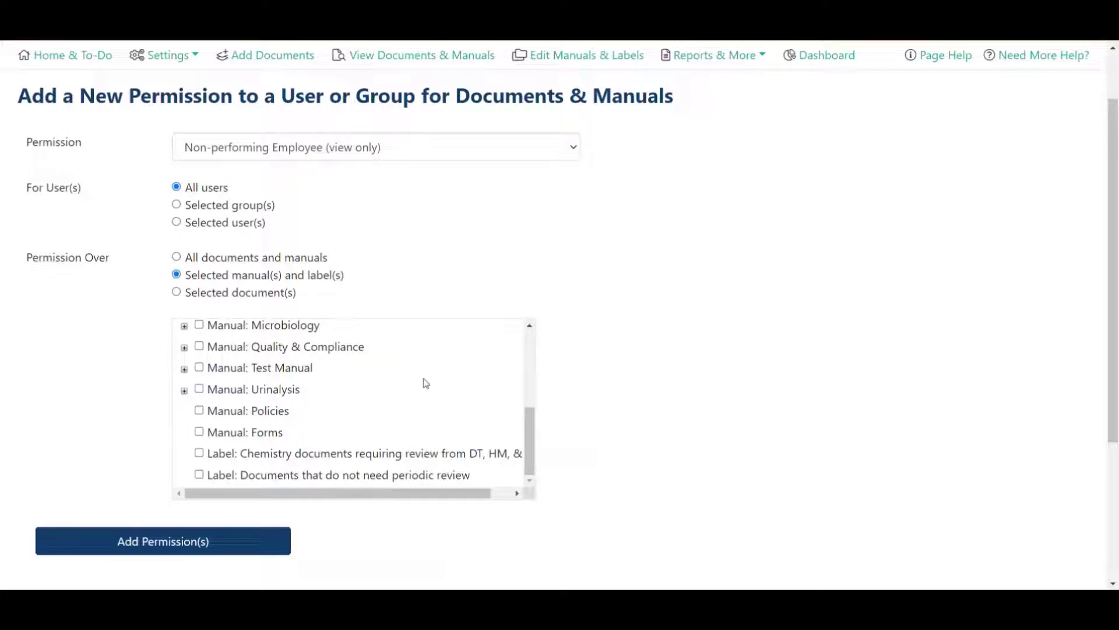
{"action": "scroll", "coordinate": [392, 392], "scroll_direction": "up", "scroll_amount": 1}
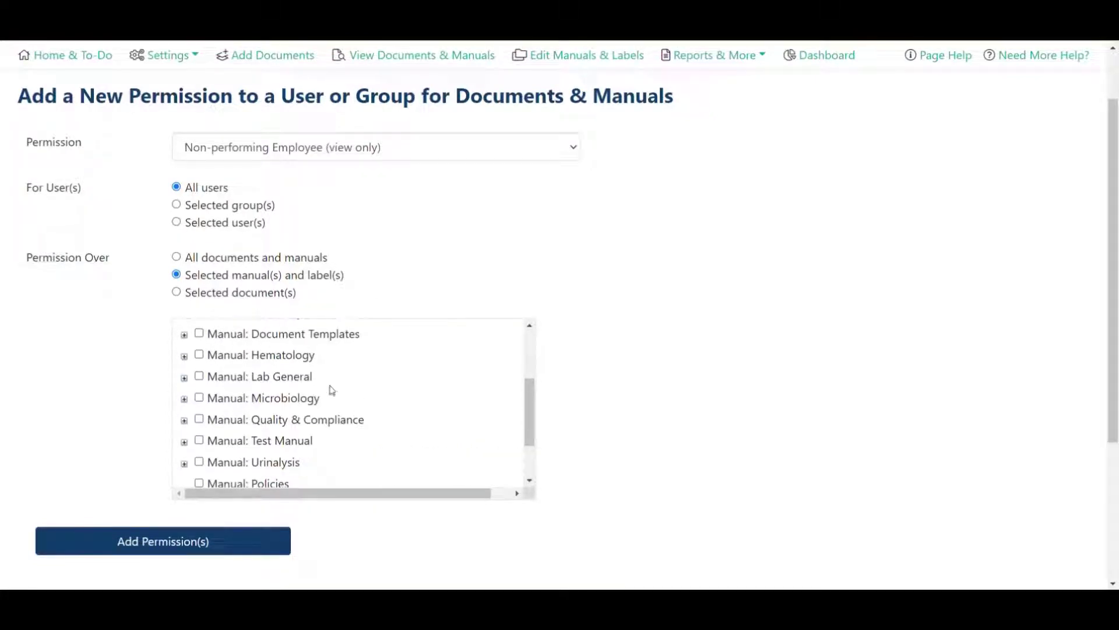
{"action": "left_click", "coordinate": [199, 376]}
{"action": "scroll", "coordinate": [392, 413], "scroll_direction": "up", "scroll_amount": 1}
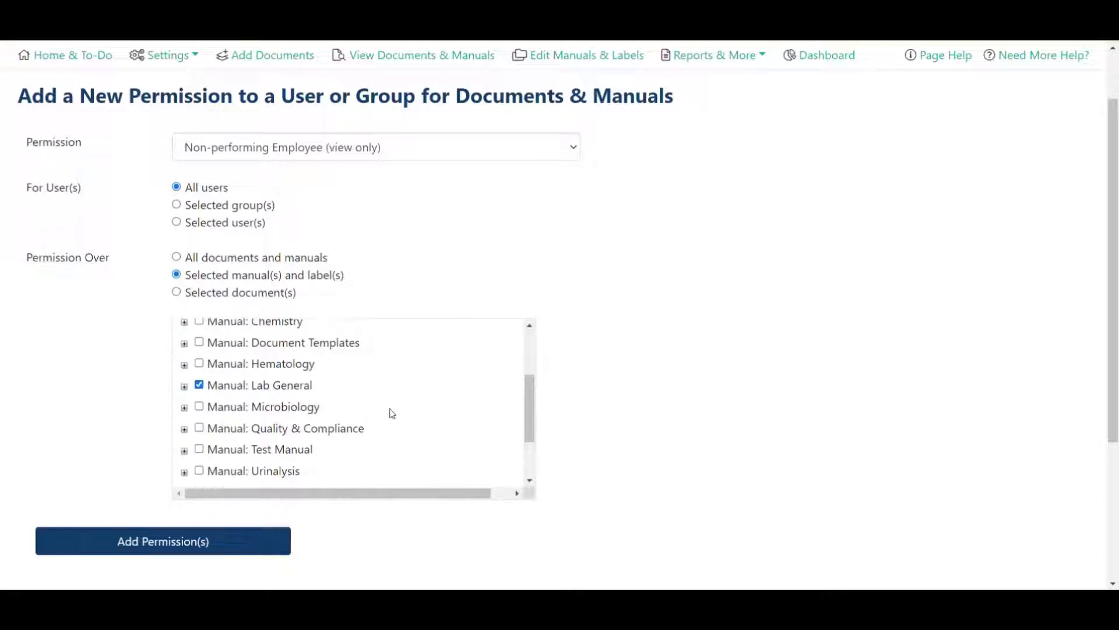
{"action": "scroll", "coordinate": [392, 412], "scroll_direction": "up", "scroll_amount": 2}
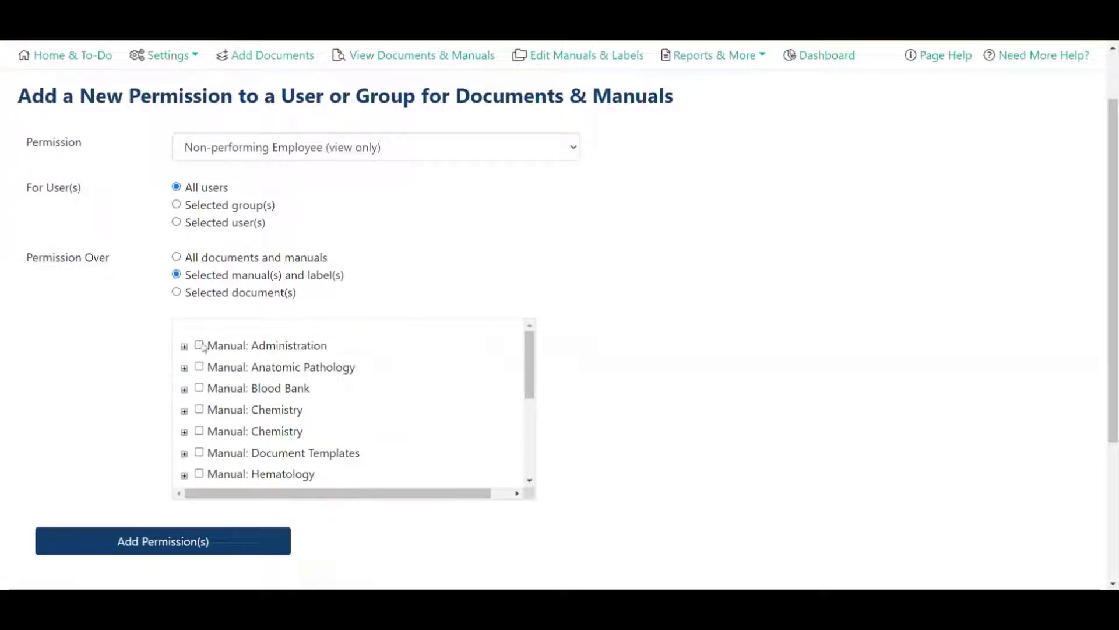
{"action": "left_click", "coordinate": [199, 345]}
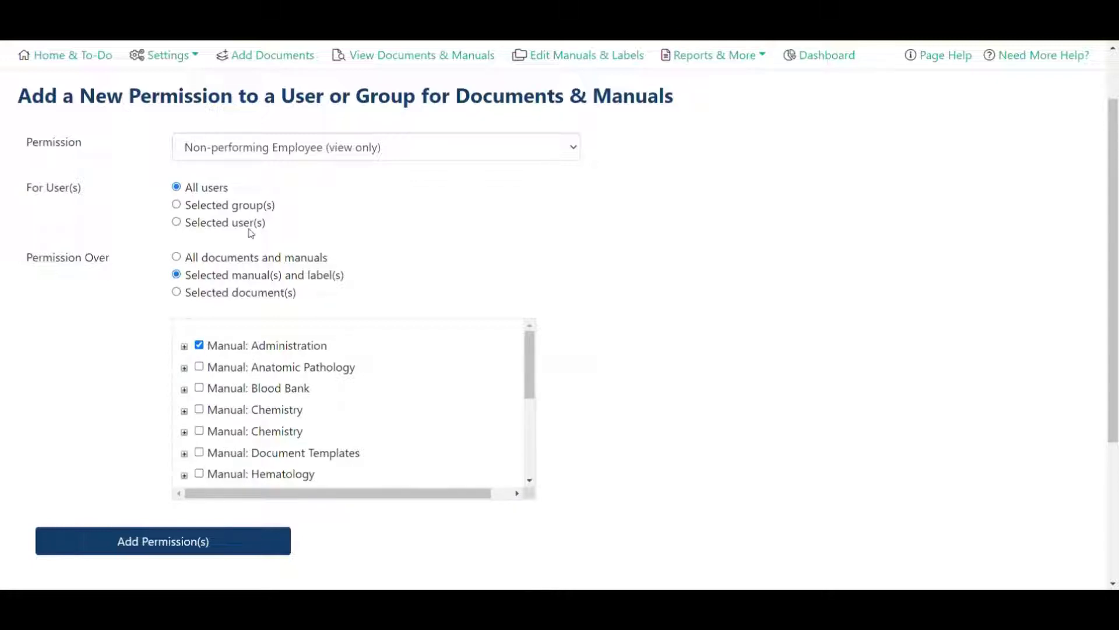
{"action": "left_click", "coordinate": [176, 257]}
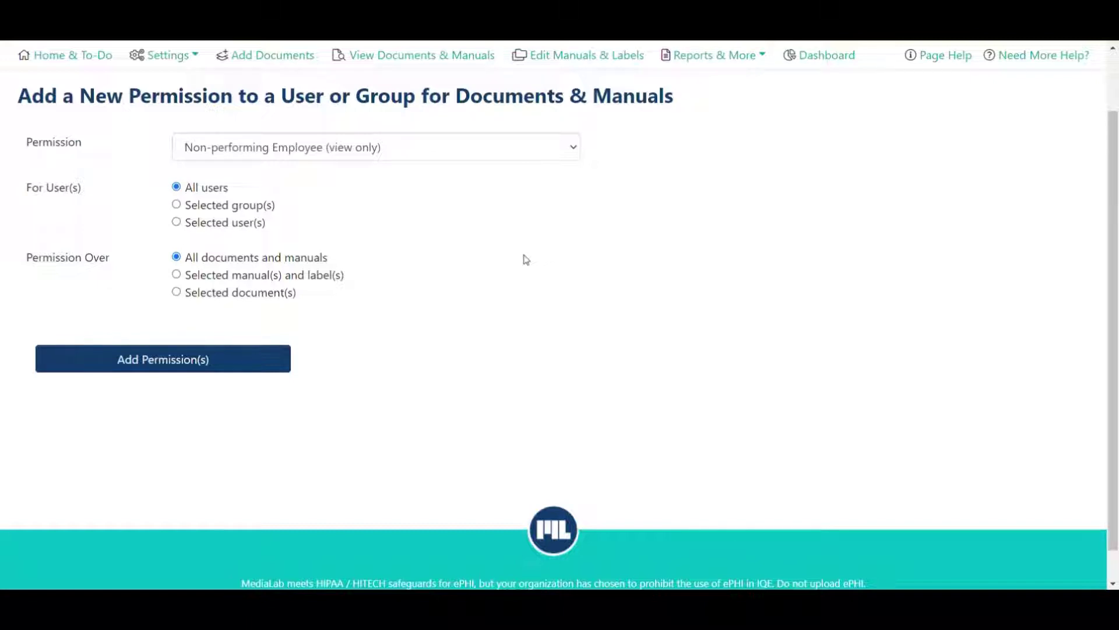
- Choose the Performing Employee sign-off permission for the Chemistry group
{"action": "left_click", "coordinate": [540, 156]}
{"action": "left_click", "coordinate": [537, 184]}
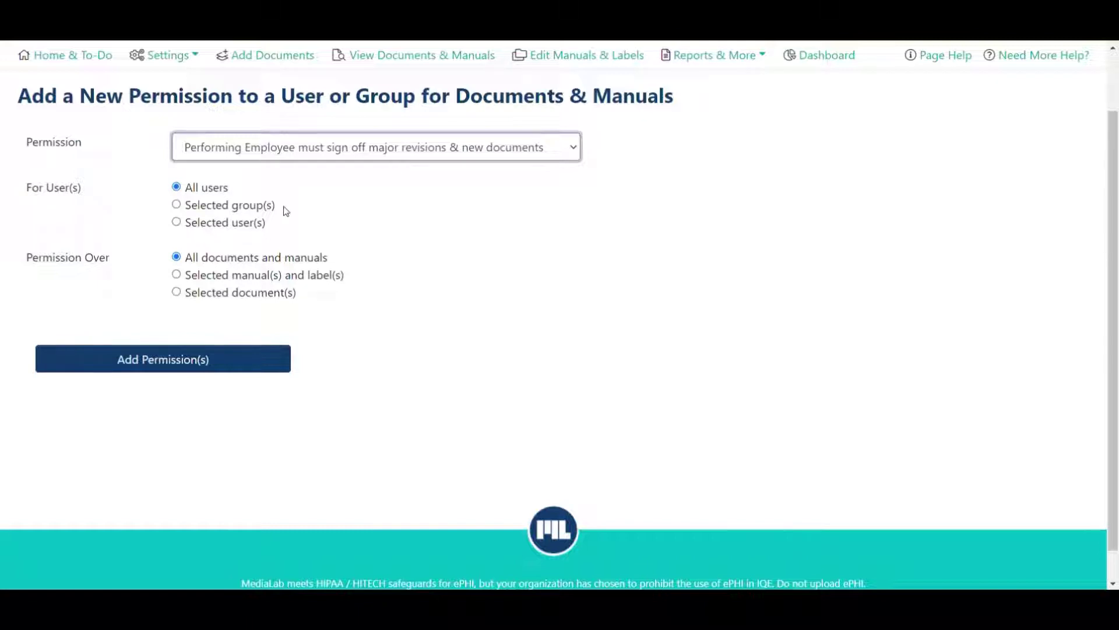
{"action": "left_click", "coordinate": [263, 212]}
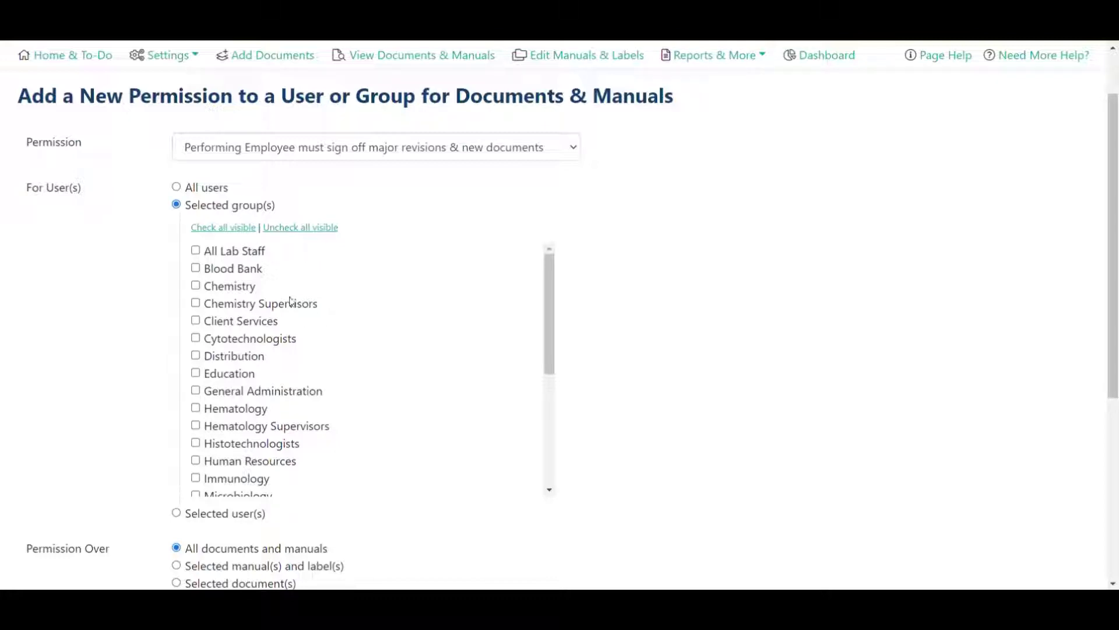
{"action": "left_click", "coordinate": [196, 285]}
{"action": "scroll", "coordinate": [140, 320], "scroll_direction": "down", "scroll_amount": 4}
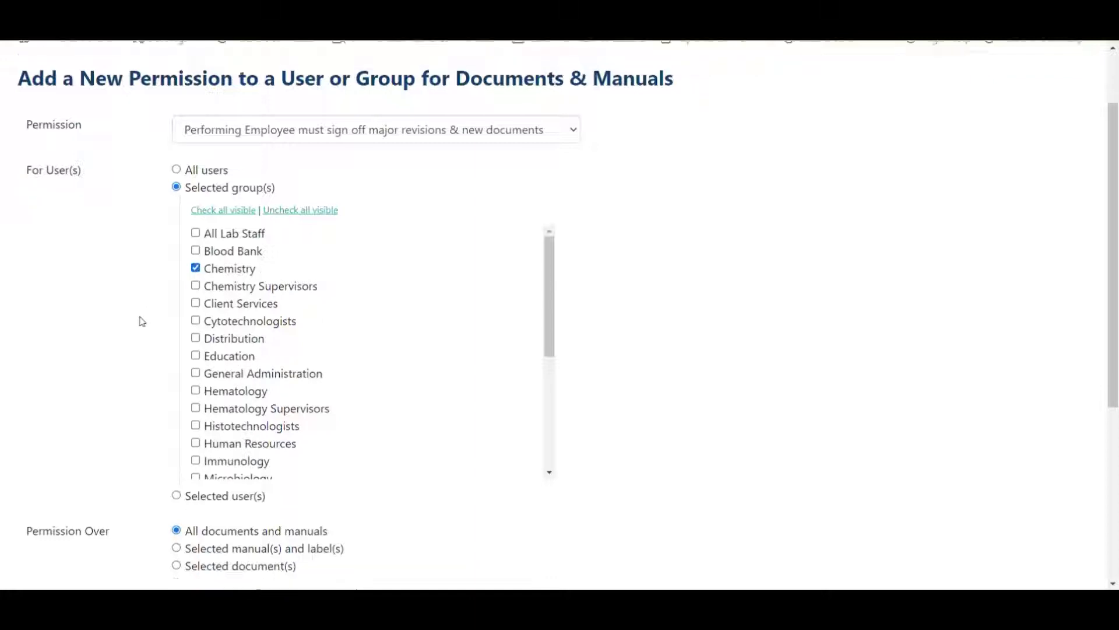
- Restrict the permission to selected manuals, clearing Administration and Lab General
{"action": "left_click", "coordinate": [176, 348]}
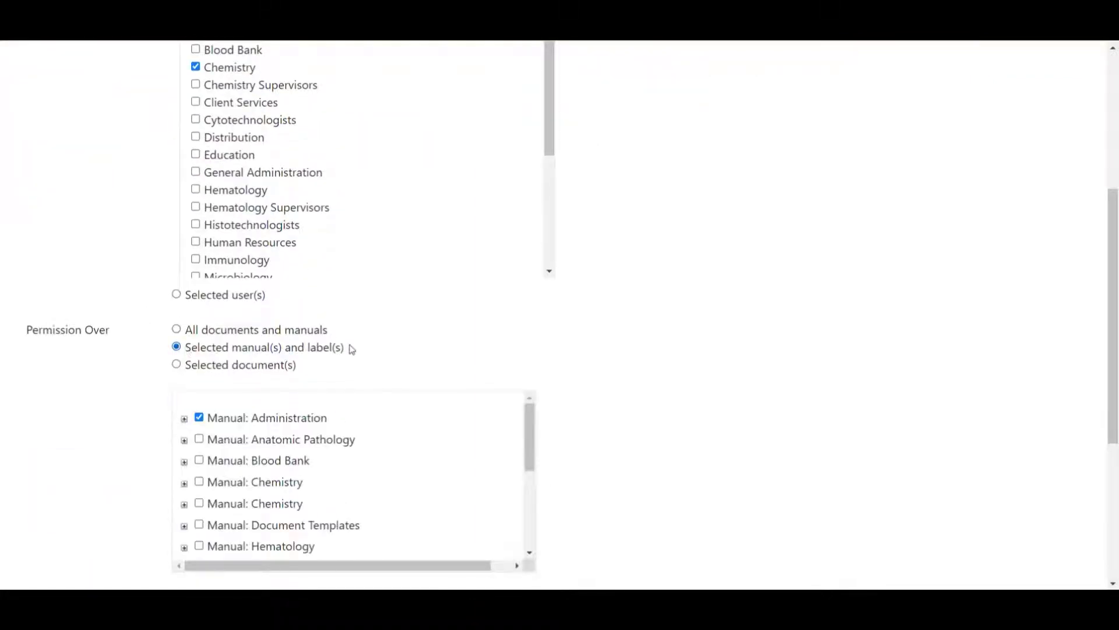
{"action": "left_click_drag", "start_coordinate": [349, 348], "coordinate": [185, 348]}
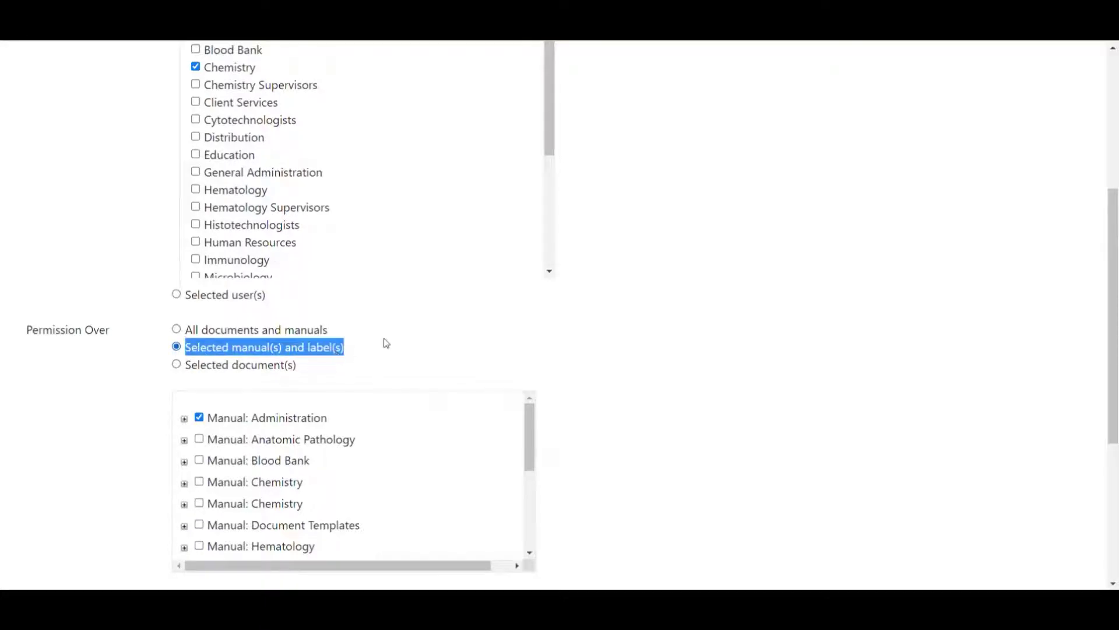
{"action": "left_click", "coordinate": [199, 417]}
{"action": "scroll", "coordinate": [528, 335], "scroll_direction": "down", "scroll_amount": 1}
{"action": "scroll", "coordinate": [350, 408], "scroll_direction": "down", "scroll_amount": 1}
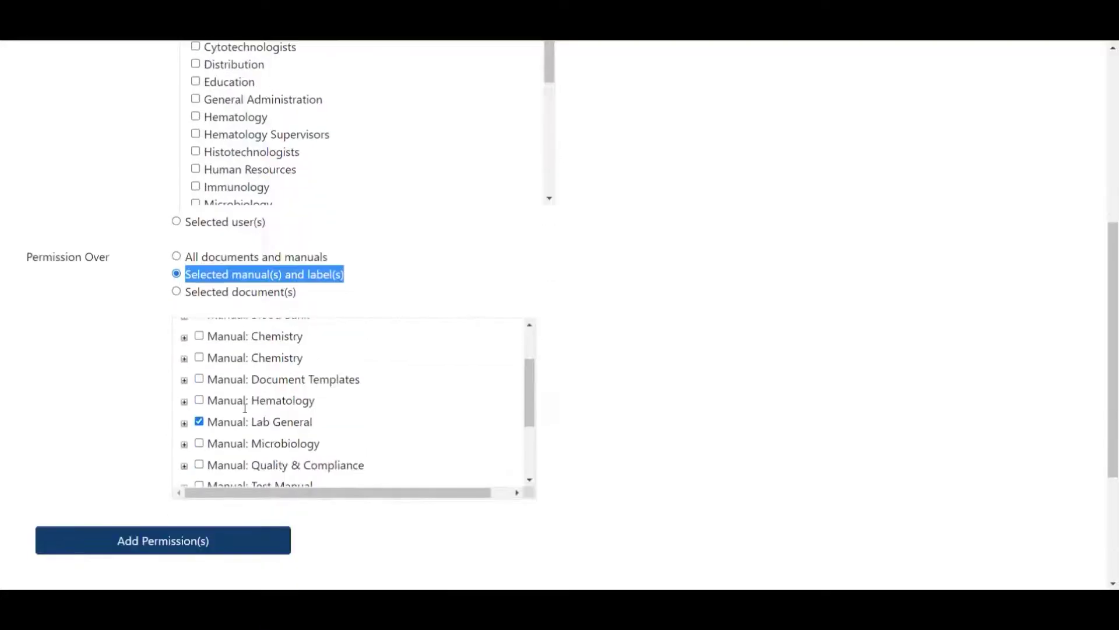
{"action": "left_click", "coordinate": [199, 422]}
{"action": "scroll", "coordinate": [342, 386], "scroll_direction": "up", "scroll_amount": 1}
{"action": "scroll", "coordinate": [342, 386], "scroll_direction": "down", "scroll_amount": 1}
- Tick only Chemistry Procedures under the second Chemistry manual and add the permission
{"action": "left_click", "coordinate": [184, 358]}
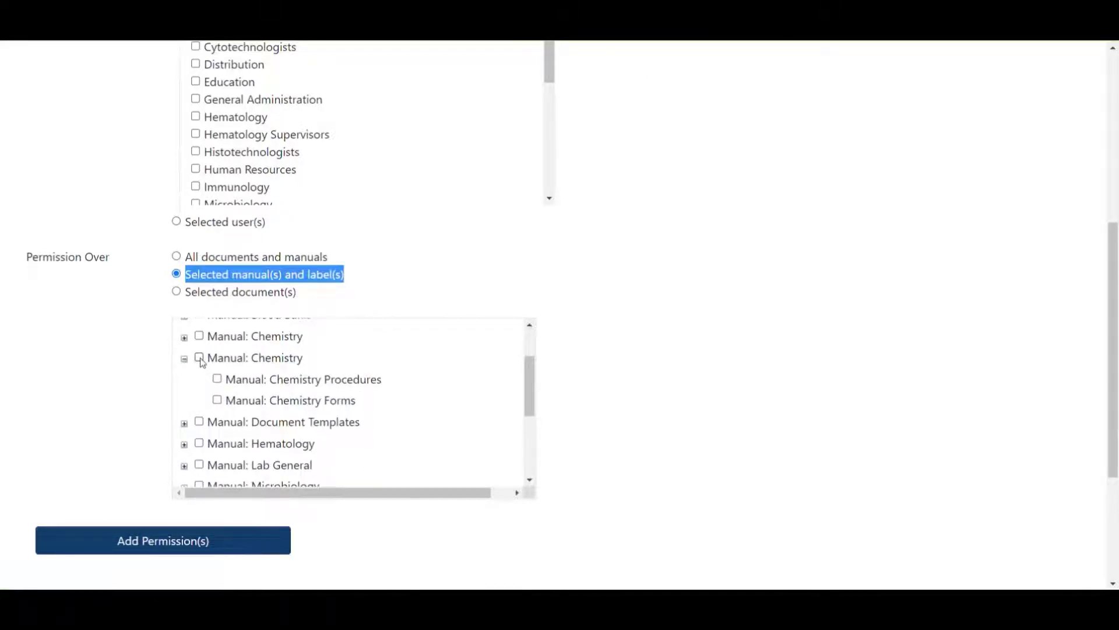
{"action": "left_click", "coordinate": [199, 358]}
{"action": "left_click", "coordinate": [200, 357]}
{"action": "left_click", "coordinate": [185, 359]}
{"action": "left_click", "coordinate": [187, 360]}
{"action": "left_click", "coordinate": [292, 392]}
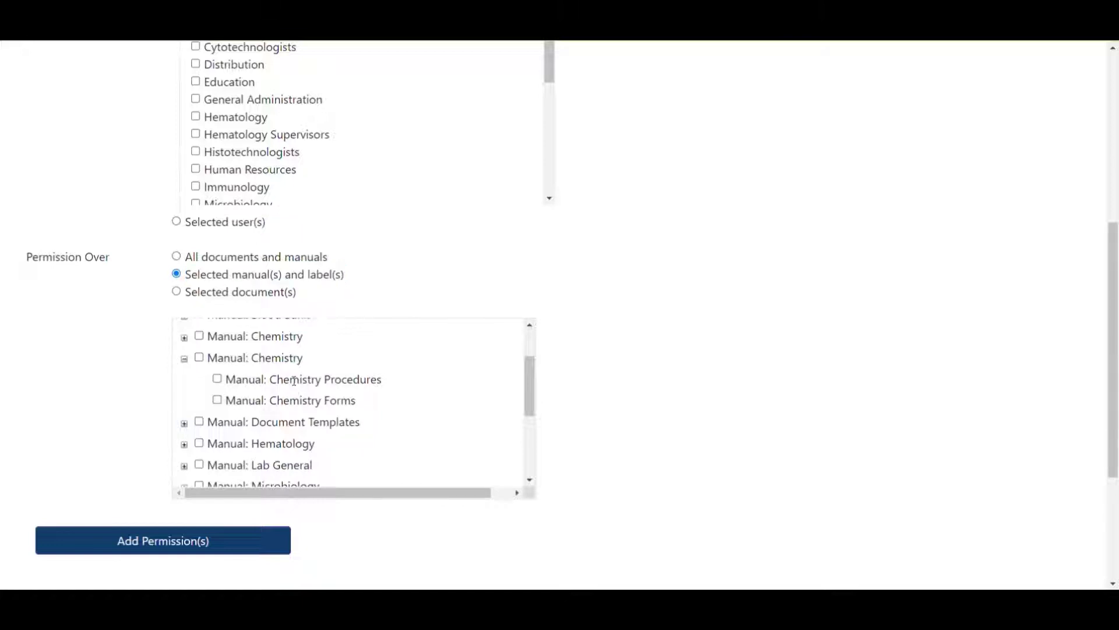
{"action": "left_click", "coordinate": [218, 380]}
{"action": "left_click", "coordinate": [221, 542]}
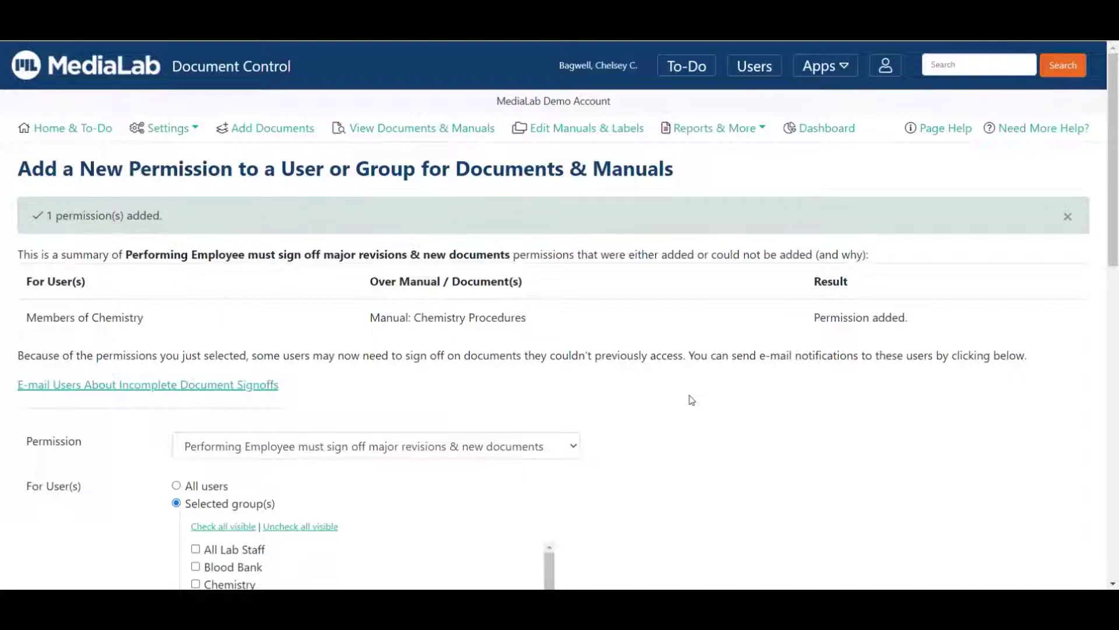
{"action": "scroll", "coordinate": [690, 383], "scroll_direction": "down", "scroll_amount": 4}
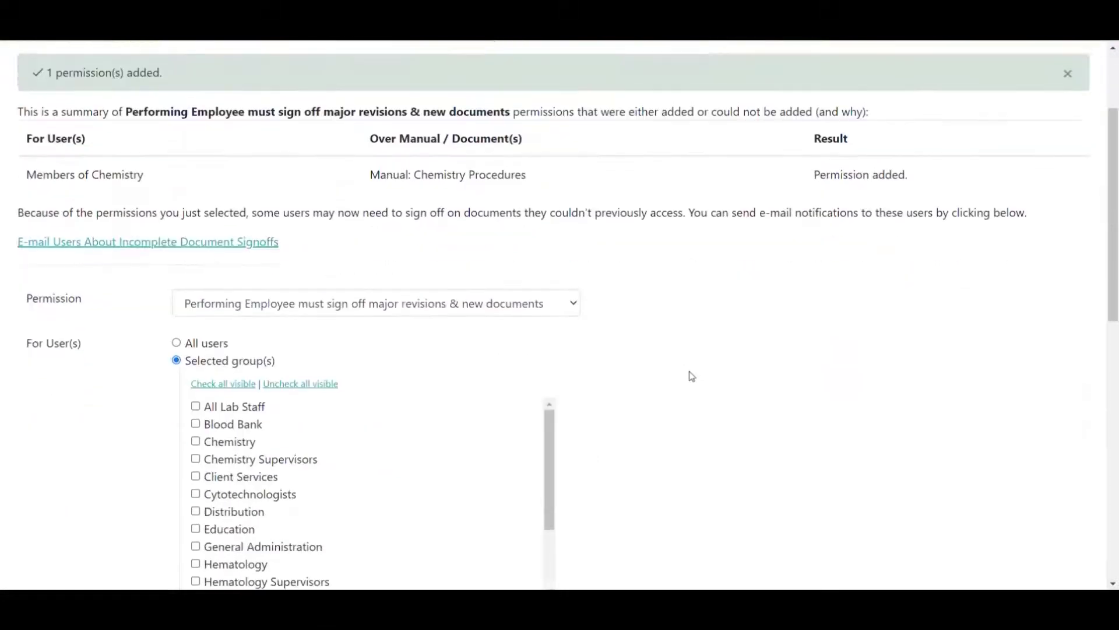
- Choose the Administrator permission level for the Chemistry Supervisors group
{"action": "left_click", "coordinate": [574, 232]}
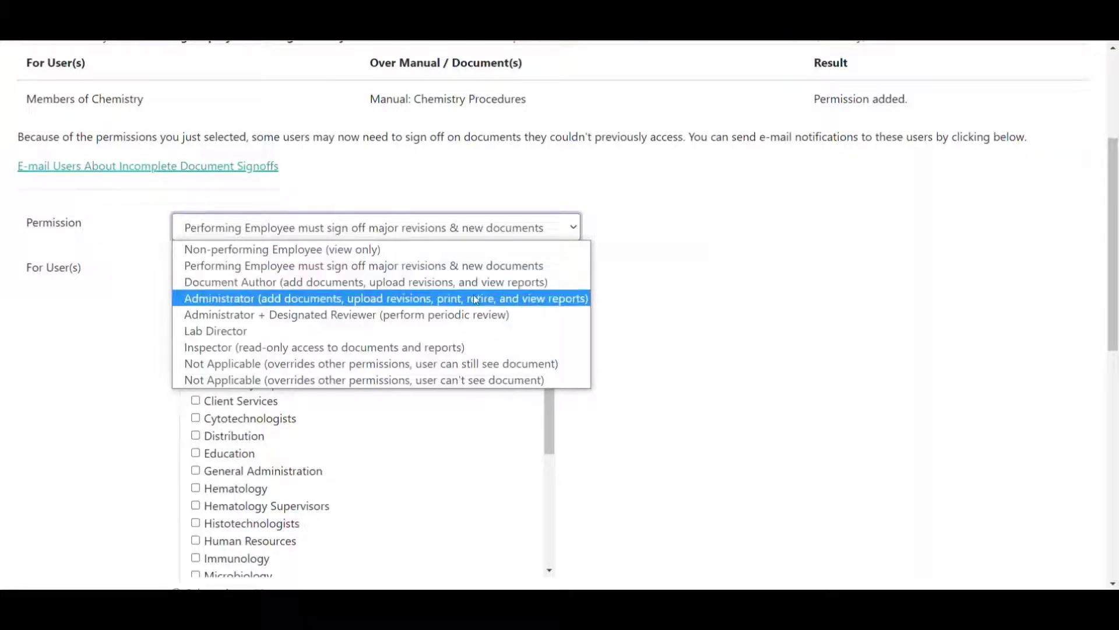
{"action": "left_click", "coordinate": [457, 299]}
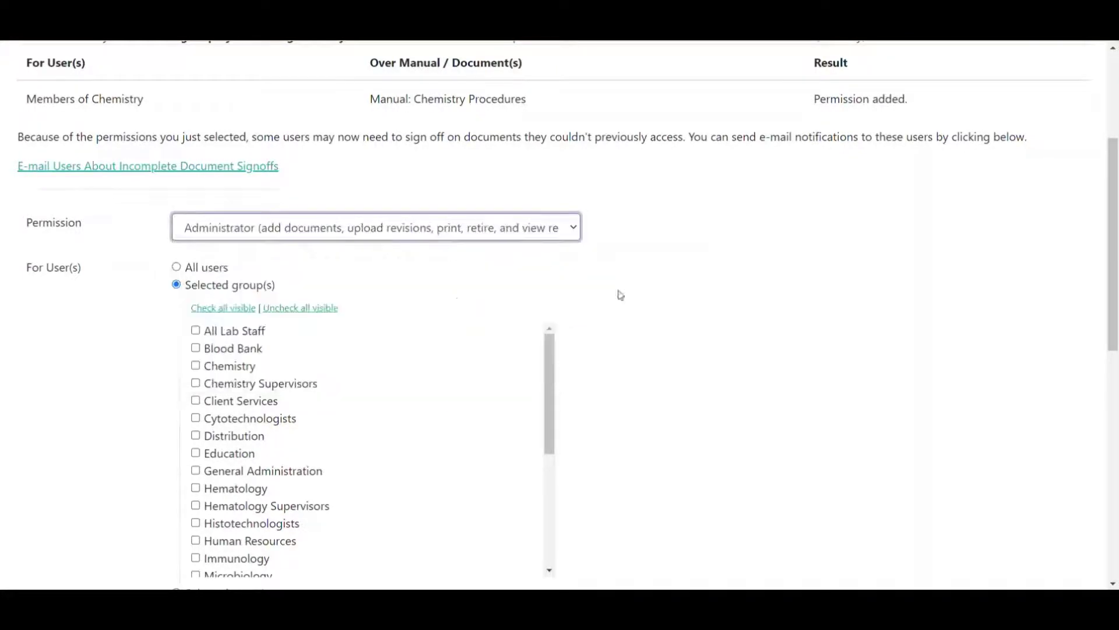
{"action": "scroll", "coordinate": [682, 338], "scroll_direction": "down", "scroll_amount": 1}
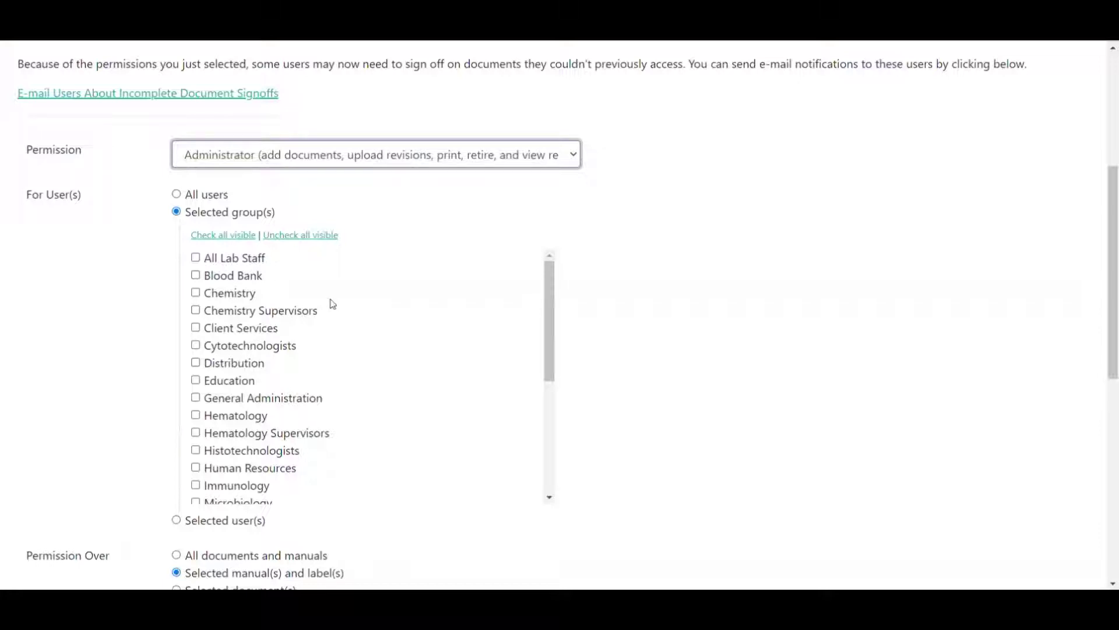
{"action": "left_click", "coordinate": [196, 313]}
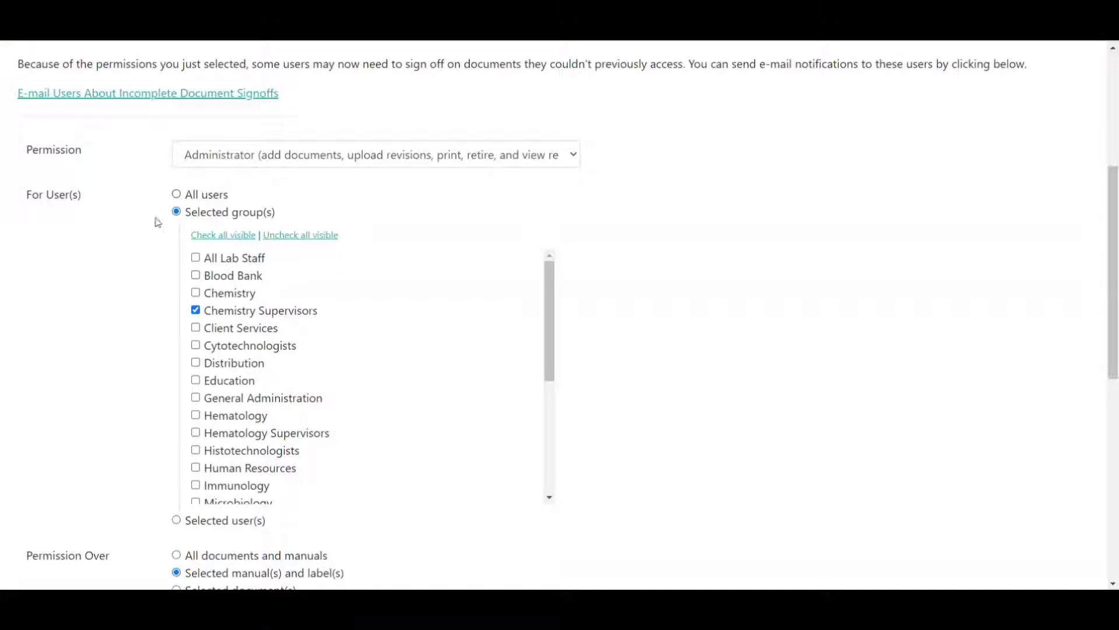
- Try granting to four individual users, then revert to granting by group
{"action": "left_click", "coordinate": [175, 518]}
{"action": "scroll", "coordinate": [200, 492], "scroll_direction": "down", "scroll_amount": 2}
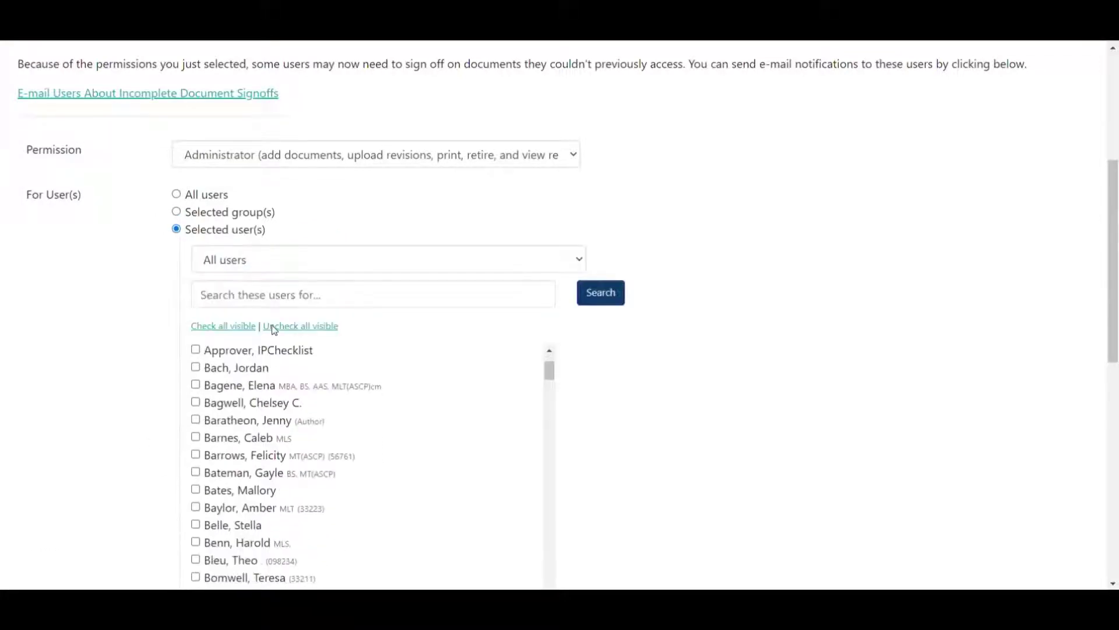
{"action": "scroll", "coordinate": [603, 406], "scroll_direction": "down", "scroll_amount": 3}
{"action": "left_click", "coordinate": [254, 366]}
{"action": "left_click", "coordinate": [242, 366]}
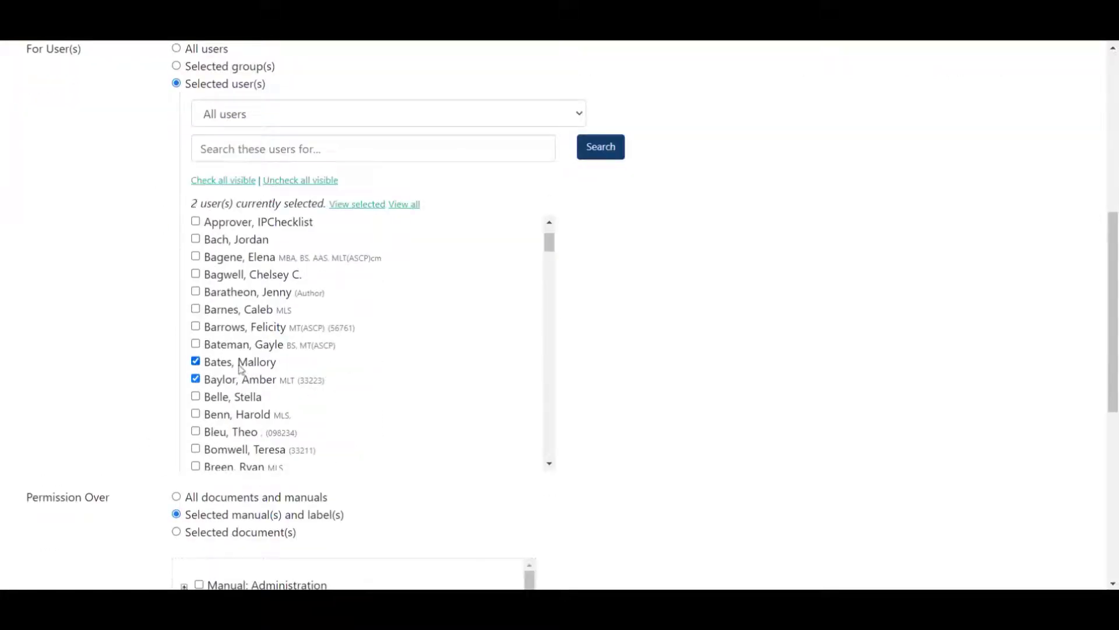
{"action": "left_click", "coordinate": [233, 346]}
{"action": "left_click", "coordinate": [231, 328]}
{"action": "scroll", "coordinate": [224, 249], "scroll_direction": "up", "scroll_amount": 3}
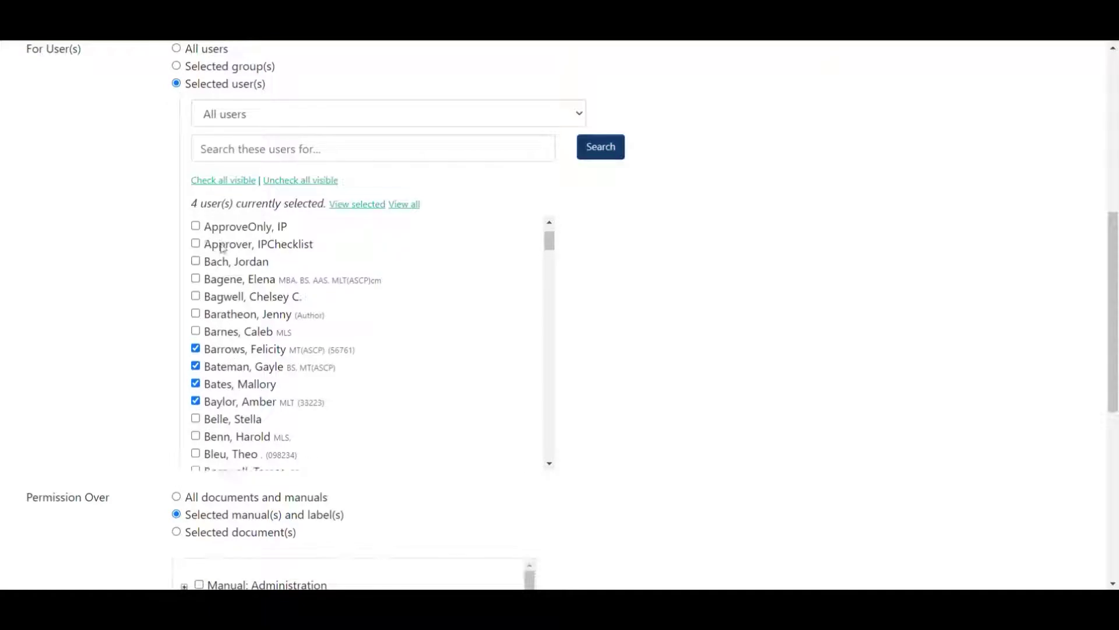
{"action": "left_click", "coordinate": [225, 68]}
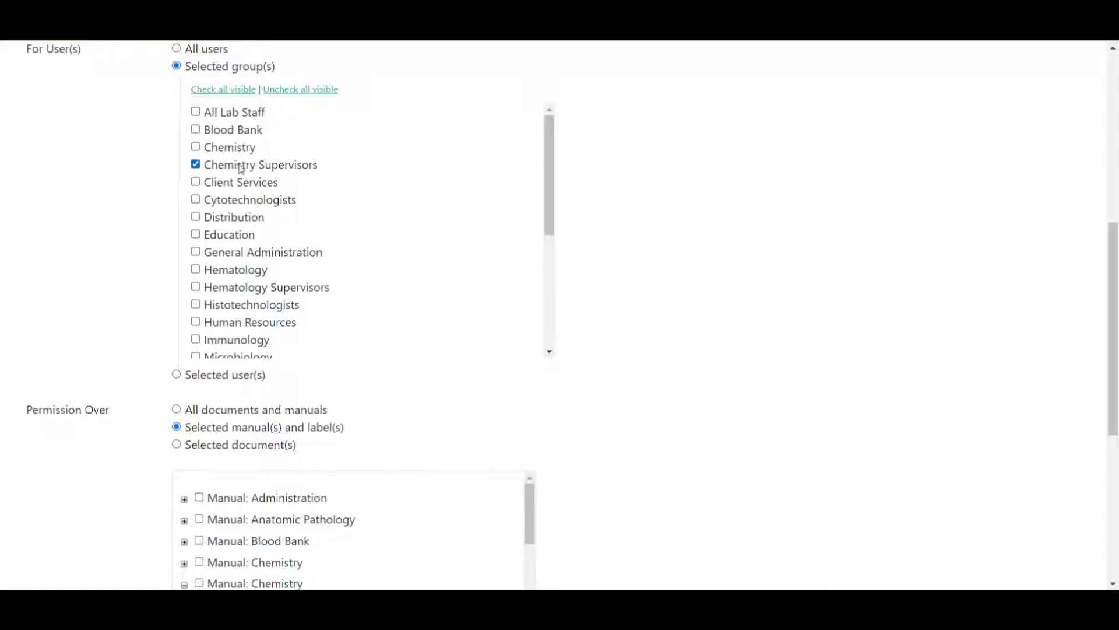
- Cover the whole Chemistry manual instead of Chemistry Procedures, and add the permission
{"action": "scroll", "coordinate": [710, 305], "scroll_direction": "down", "scroll_amount": 3}
{"action": "scroll", "coordinate": [710, 304], "scroll_direction": "down", "scroll_amount": 1}
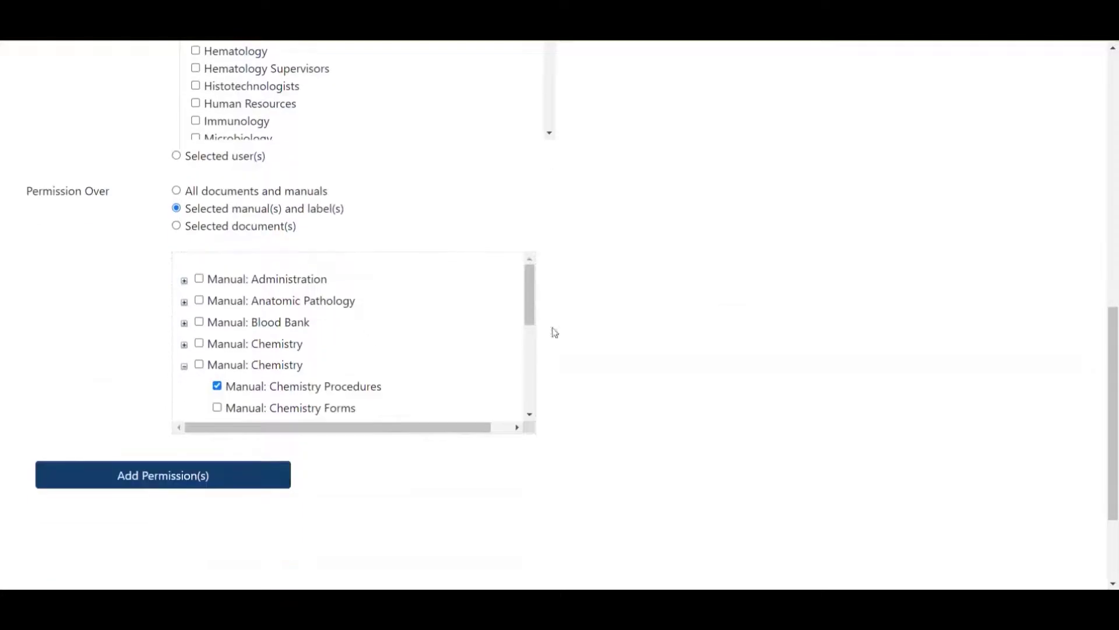
{"action": "left_click", "coordinate": [217, 386]}
{"action": "left_click", "coordinate": [199, 365]}
{"action": "scroll", "coordinate": [78, 449], "scroll_direction": "up", "scroll_amount": 4}
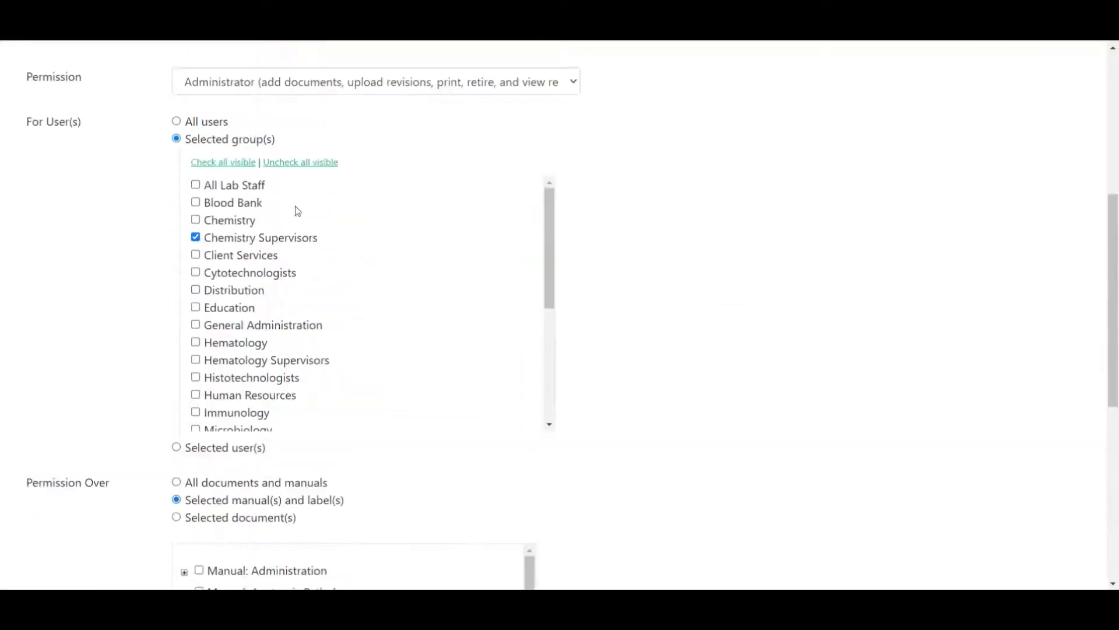
{"action": "scroll", "coordinate": [634, 313], "scroll_direction": "down", "scroll_amount": 4}
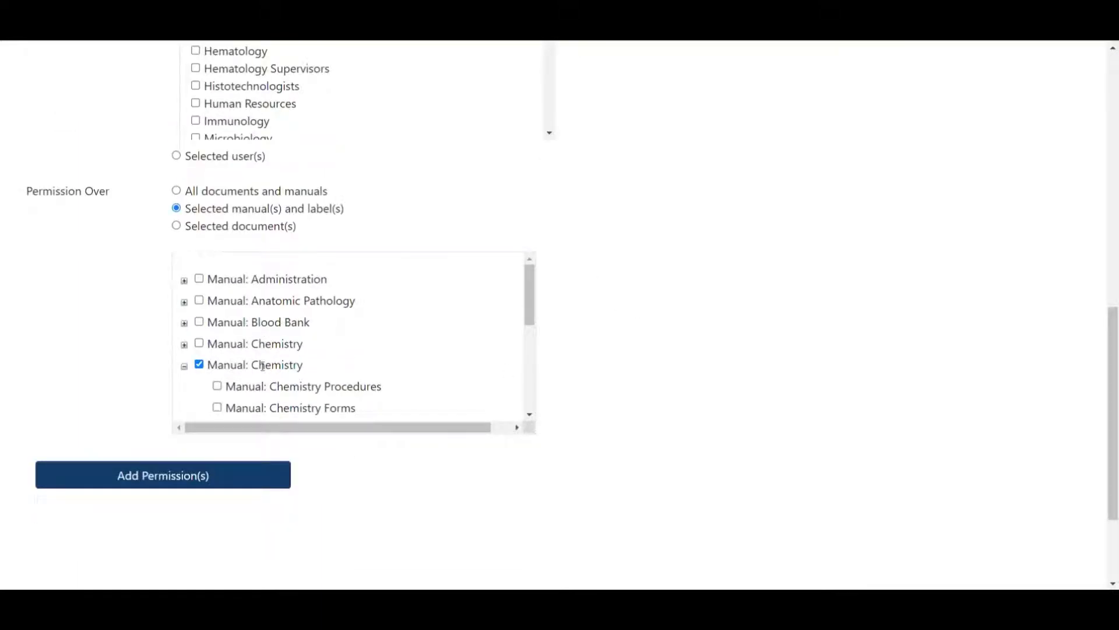
{"action": "left_click", "coordinate": [176, 475]}
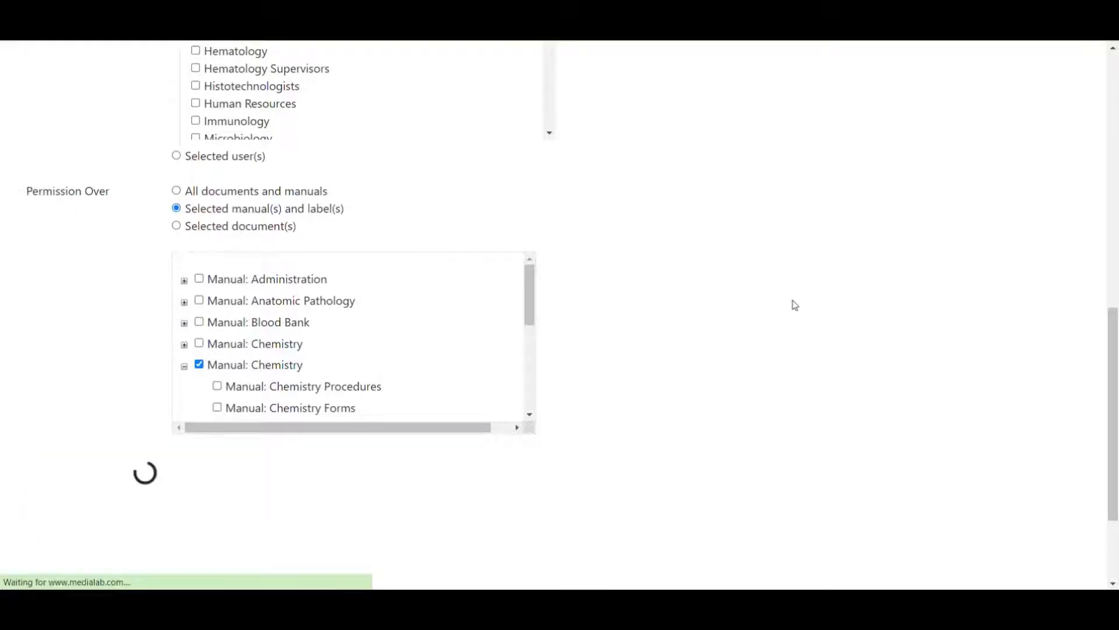
{"action": "scroll", "coordinate": [771, 337], "scroll_direction": "down", "scroll_amount": 3}
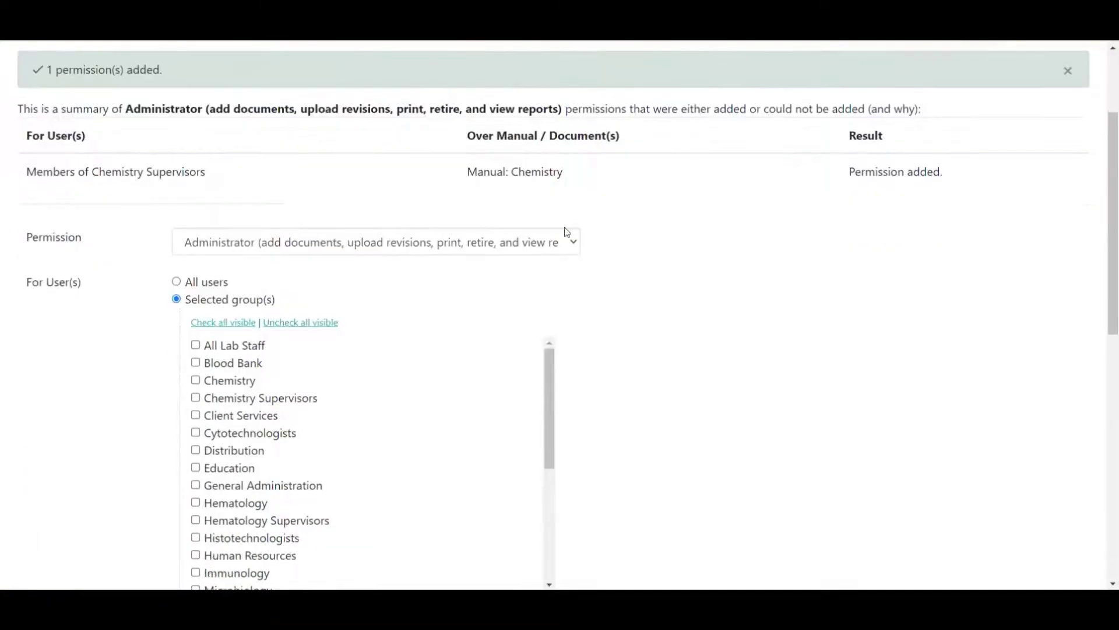
- Set Lab Director permission for one selected user over all documents and manuals
{"action": "left_click", "coordinate": [554, 243]}
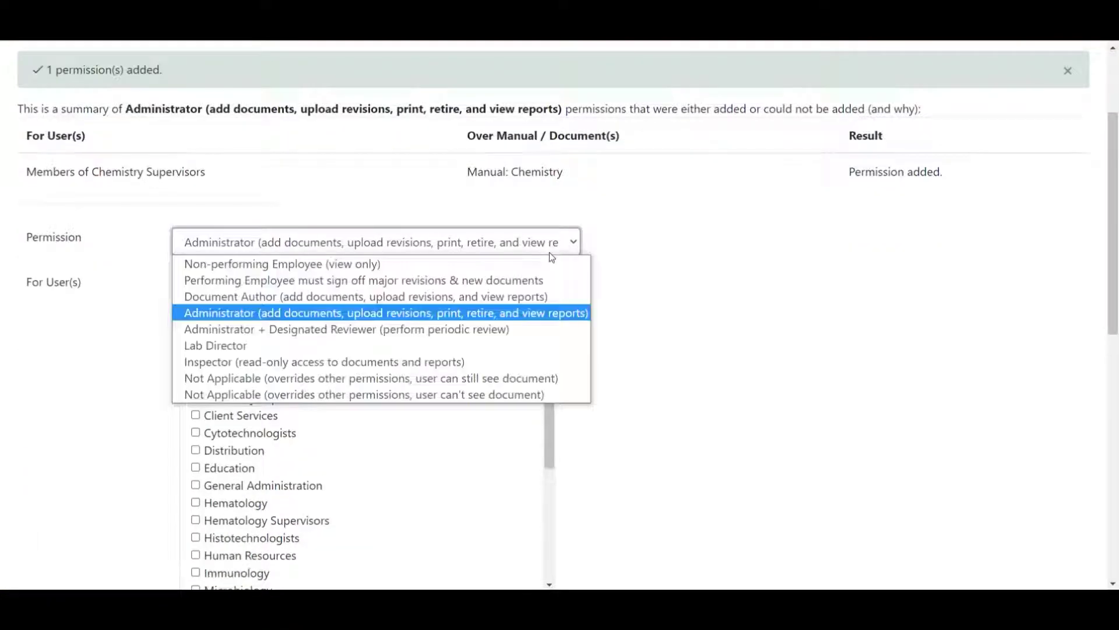
{"action": "left_click", "coordinate": [392, 349]}
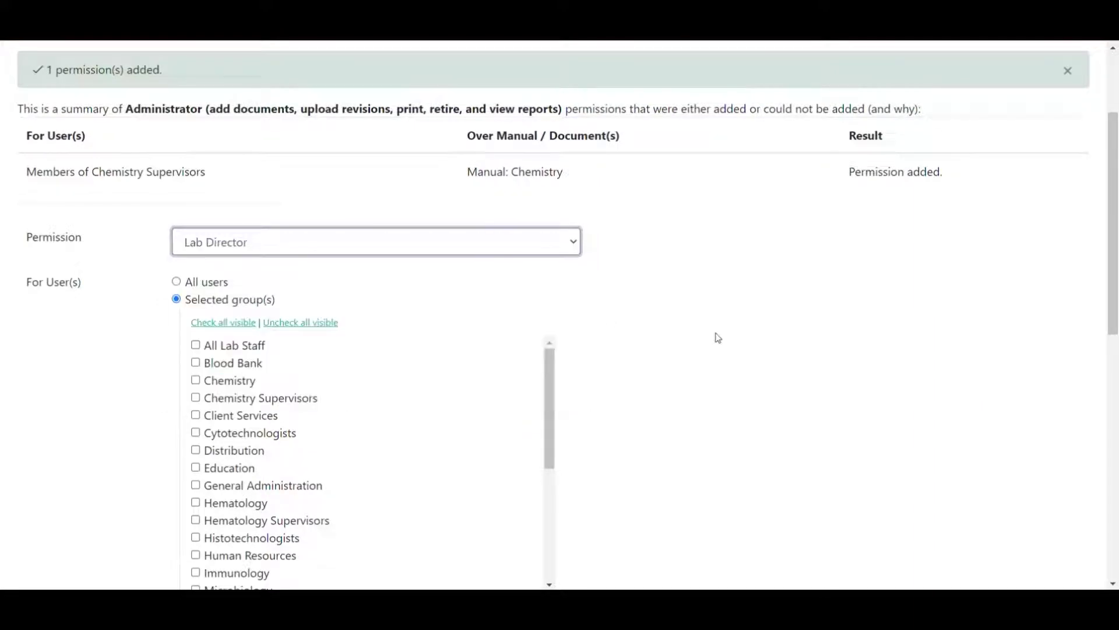
{"action": "scroll", "coordinate": [176, 301], "scroll_direction": "down", "scroll_amount": 3}
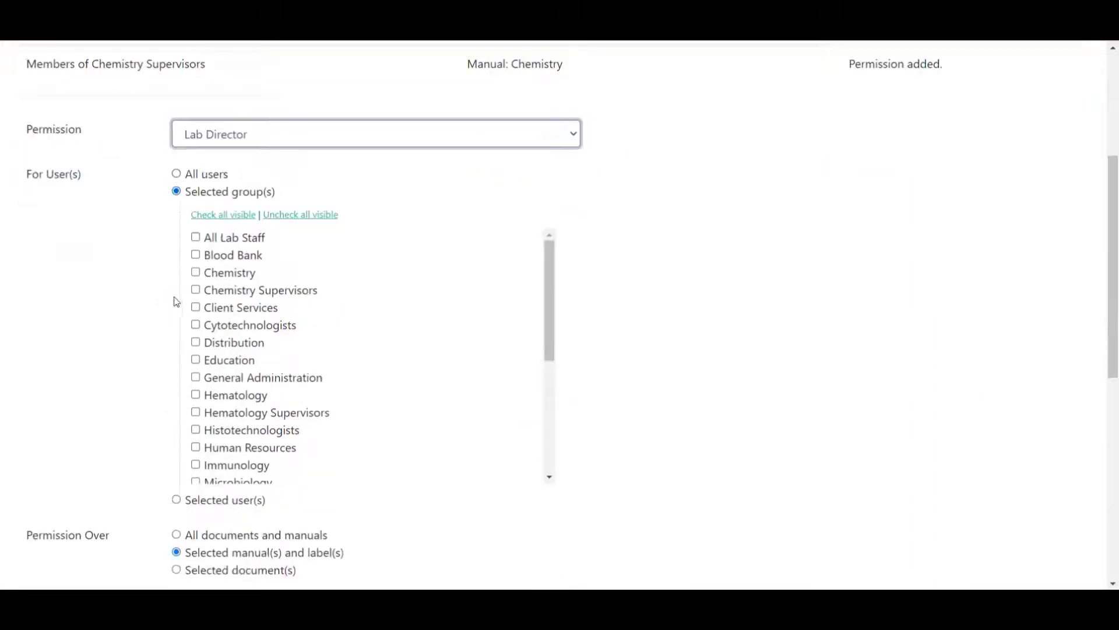
{"action": "left_click", "coordinate": [177, 389]}
{"action": "scroll", "coordinate": [125, 364], "scroll_direction": "up", "scroll_amount": 1}
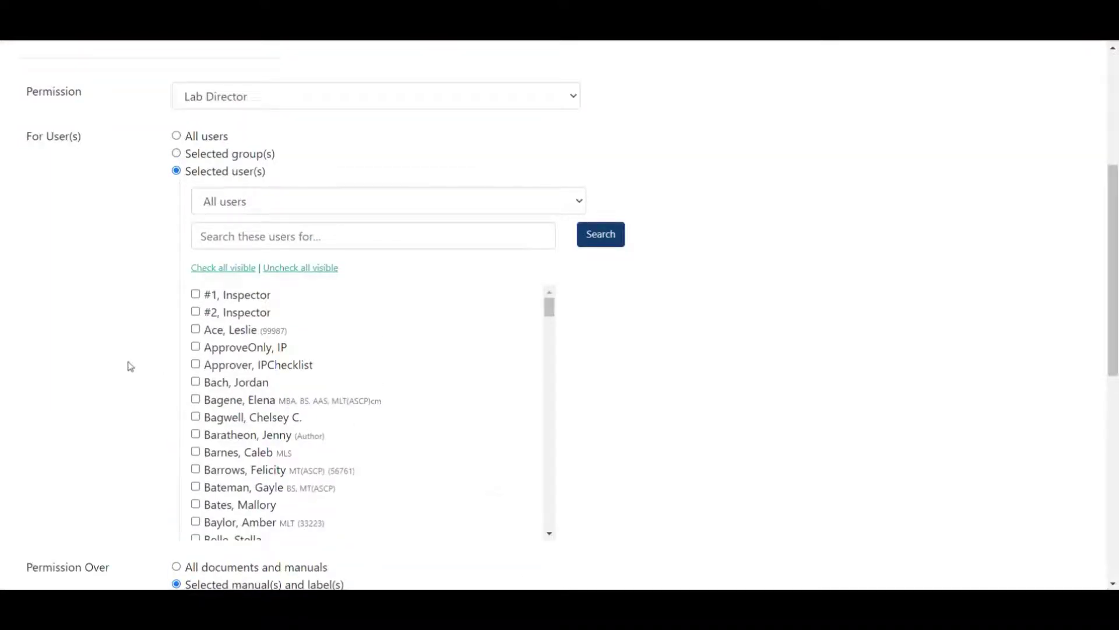
{"action": "scroll", "coordinate": [291, 439], "scroll_direction": "down", "scroll_amount": 1}
{"action": "scroll", "coordinate": [290, 439], "scroll_direction": "down", "scroll_amount": 3}
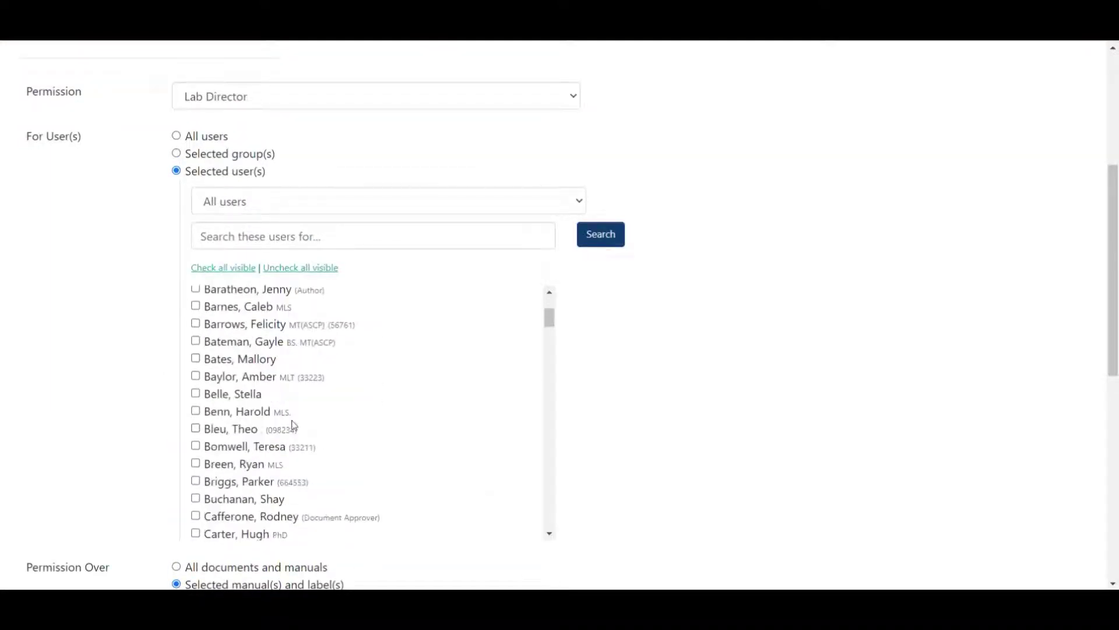
{"action": "left_click", "coordinate": [267, 380]}
{"action": "scroll", "coordinate": [742, 362], "scroll_direction": "down", "scroll_amount": 4}
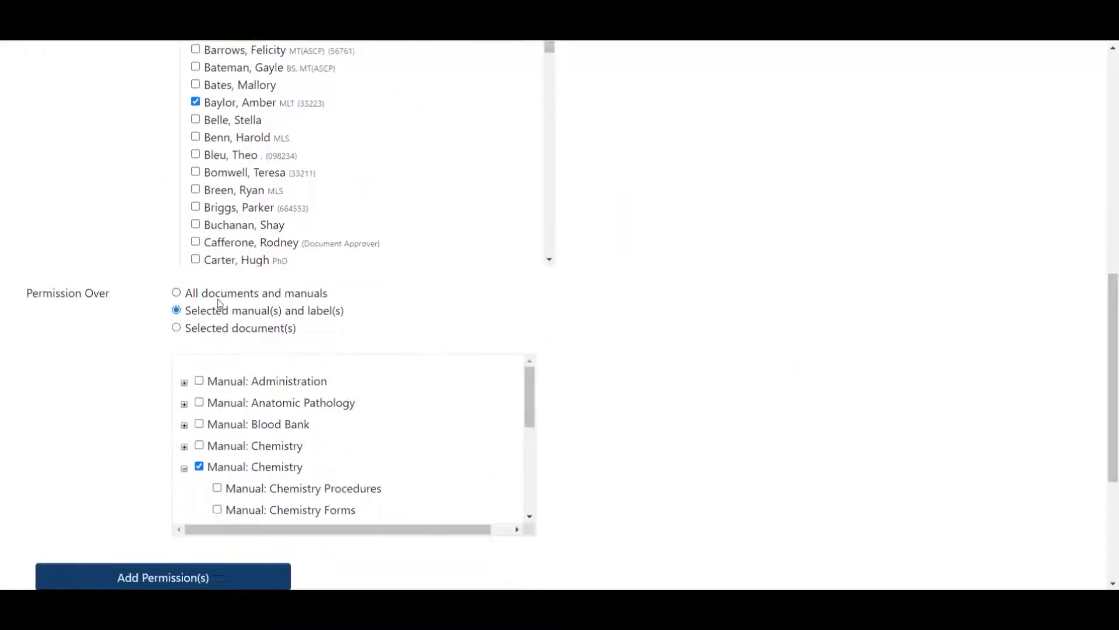
{"action": "left_click", "coordinate": [176, 294]}
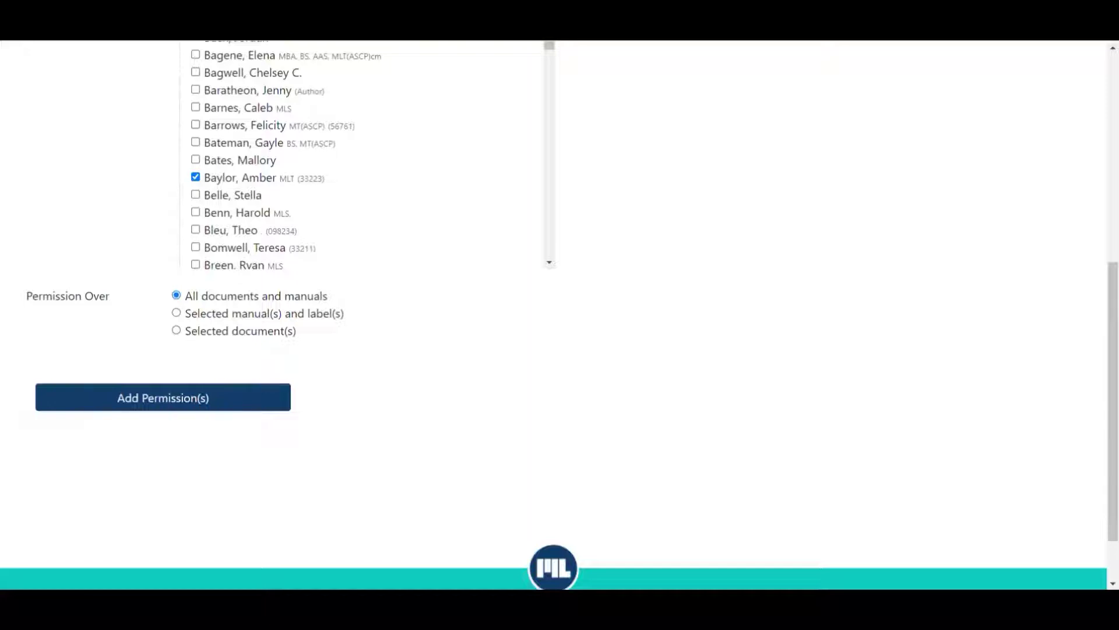
{"action": "scroll", "coordinate": [632, 417], "scroll_direction": "up", "scroll_amount": 7}
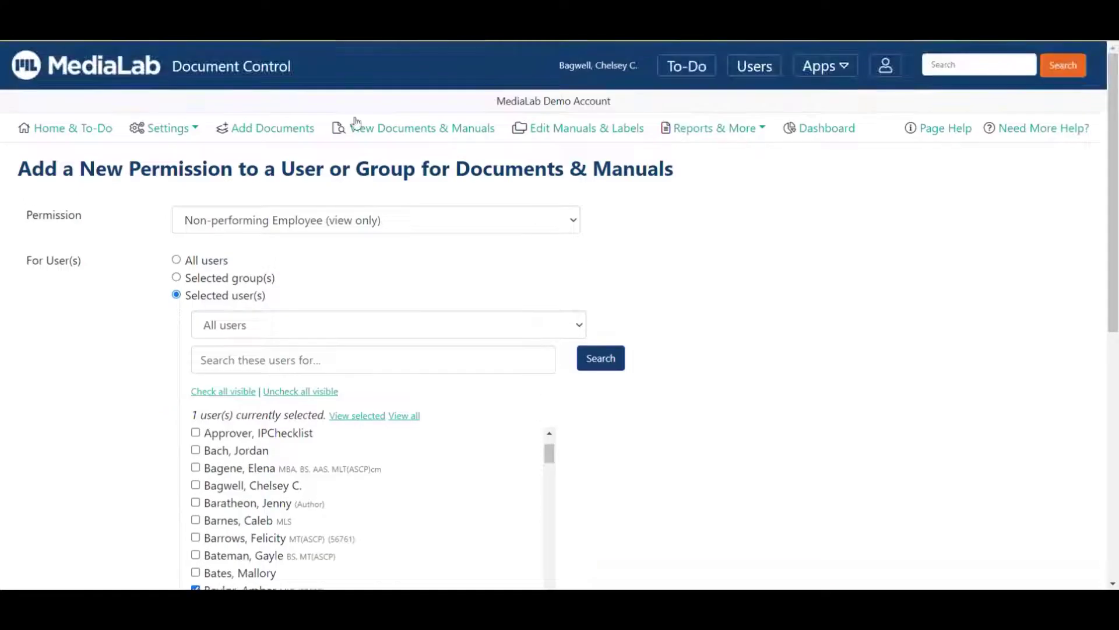
- Go to the Workflows settings page under Settings
{"action": "left_click", "coordinate": [169, 129]}
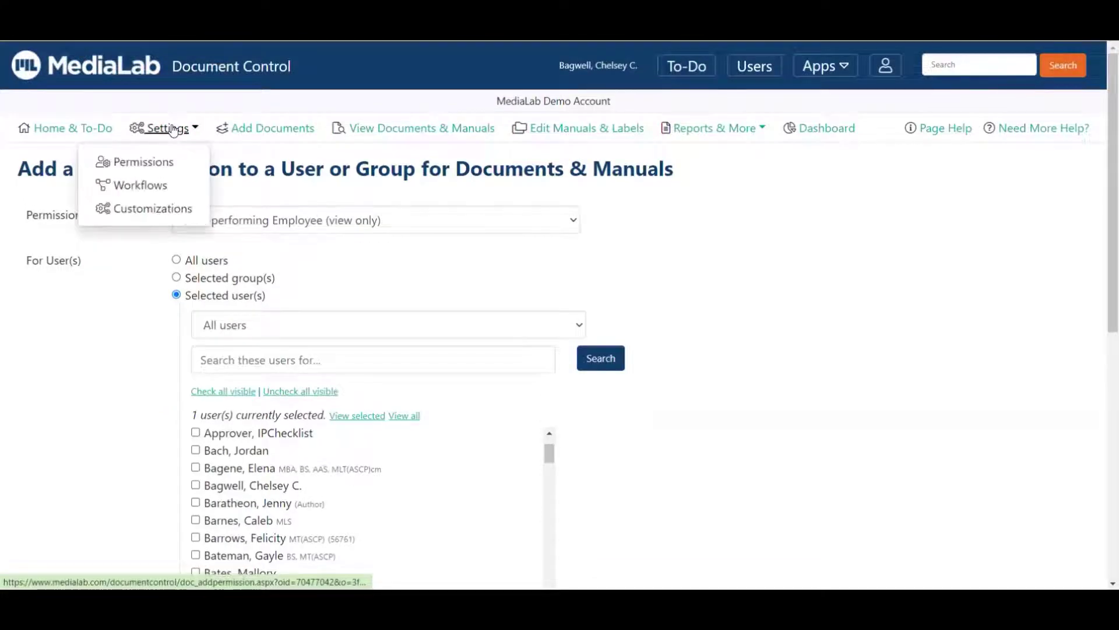
{"action": "left_click", "coordinate": [157, 187]}
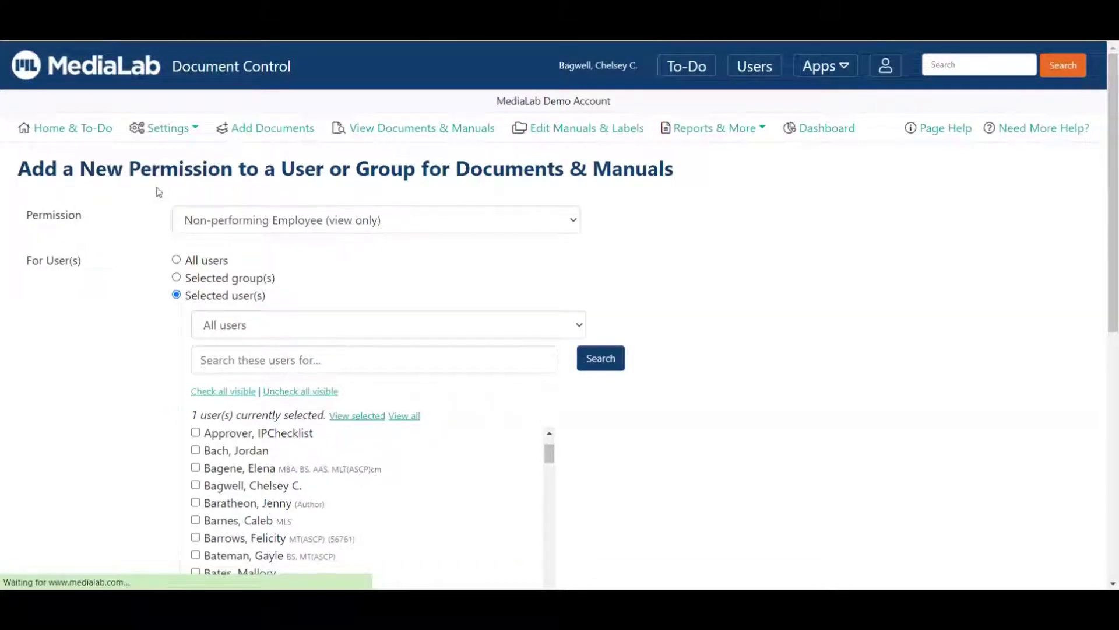
{"action": "scroll", "coordinate": [736, 299], "scroll_direction": "down", "scroll_amount": 1}
{"action": "scroll", "coordinate": [735, 299], "scroll_direction": "down", "scroll_amount": 1}
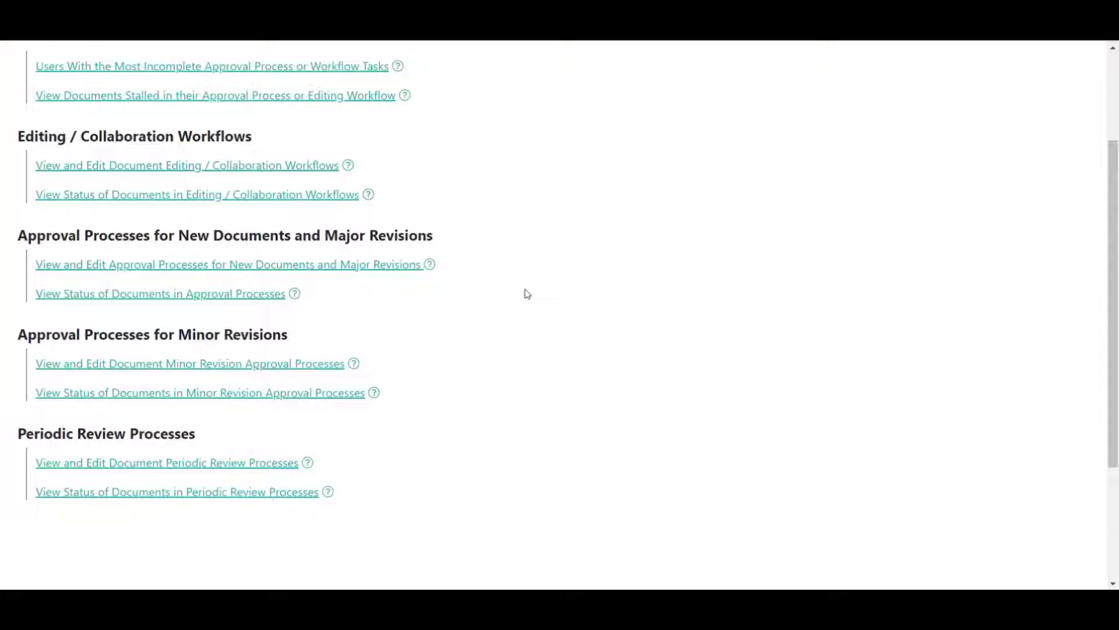
- Point out the new-document, minor revision and periodic review process sections on the Workflows page
{"action": "left_click_drag", "start_coordinate": [19, 235], "coordinate": [490, 246]}
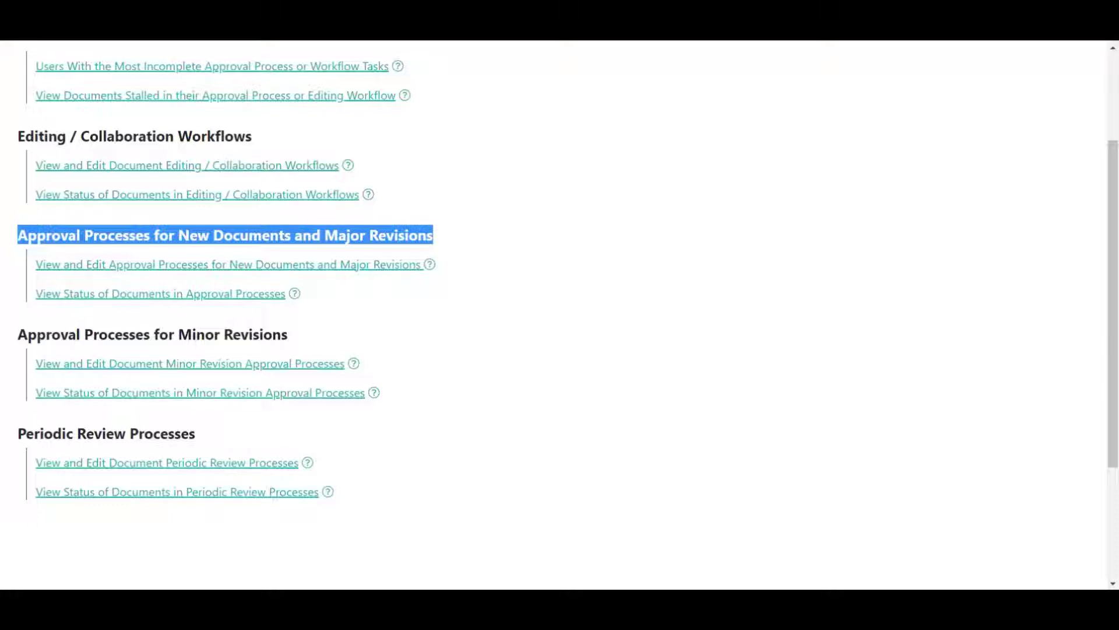
{"action": "left_click_drag", "start_coordinate": [36, 364], "coordinate": [344, 363]}
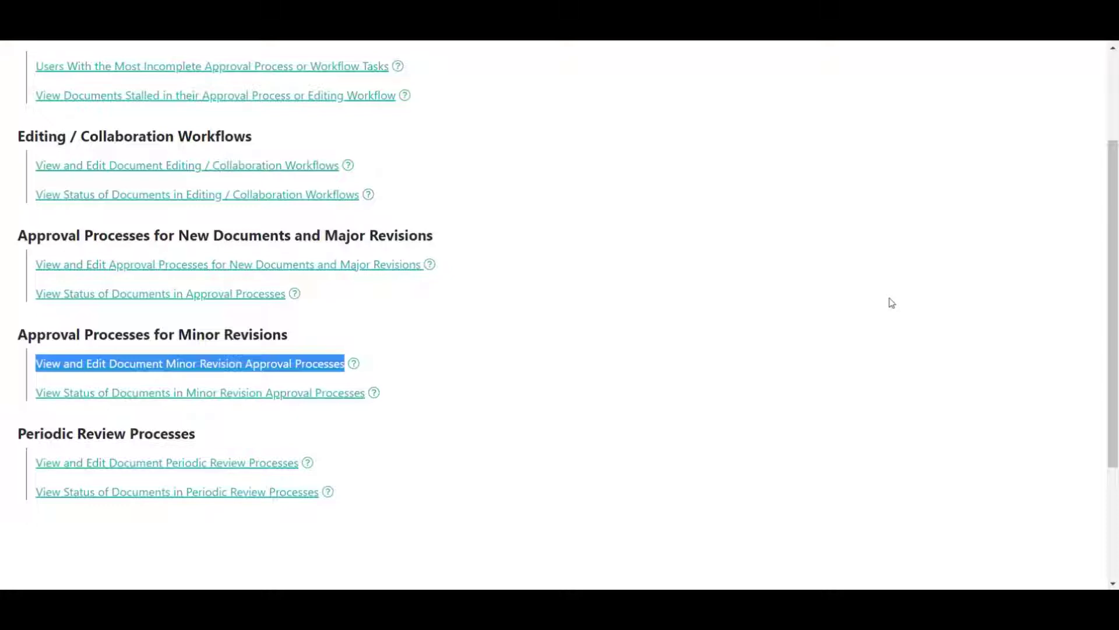
{"action": "scroll", "coordinate": [697, 365], "scroll_direction": "down", "scroll_amount": 1}
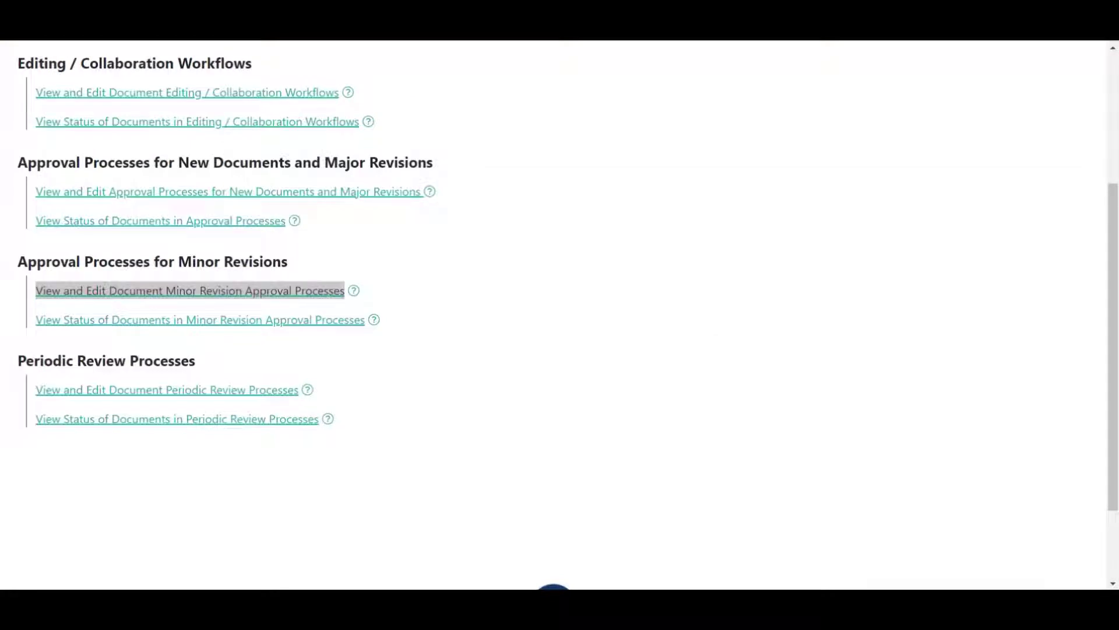
{"action": "left_click", "coordinate": [419, 330]}
{"action": "left_click_drag", "start_coordinate": [302, 390], "coordinate": [36, 390]}
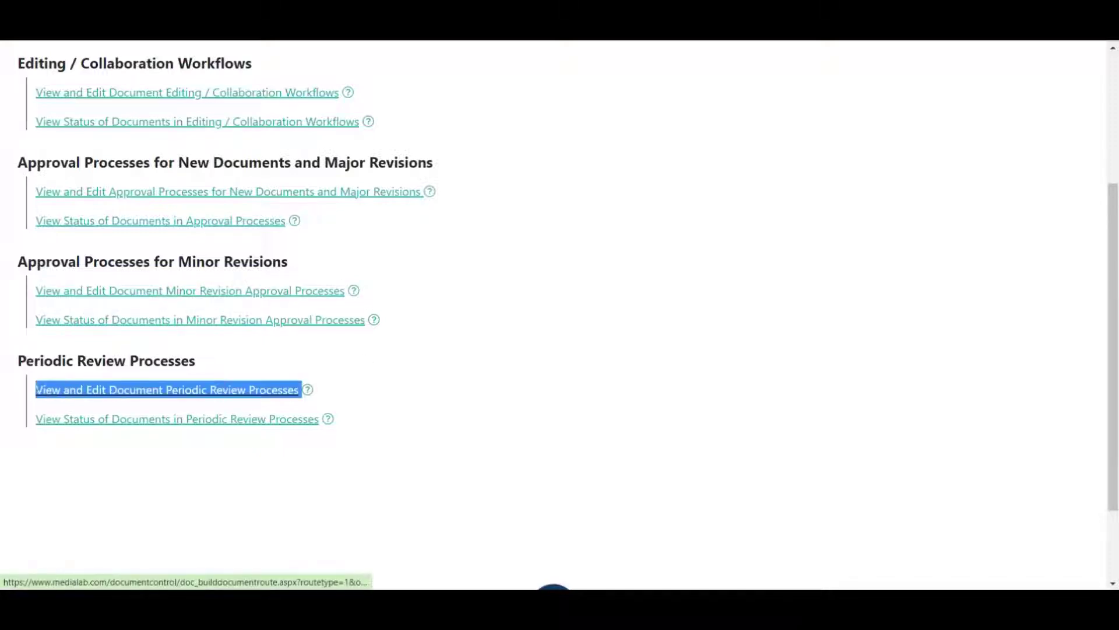
{"action": "left_click", "coordinate": [342, 412]}
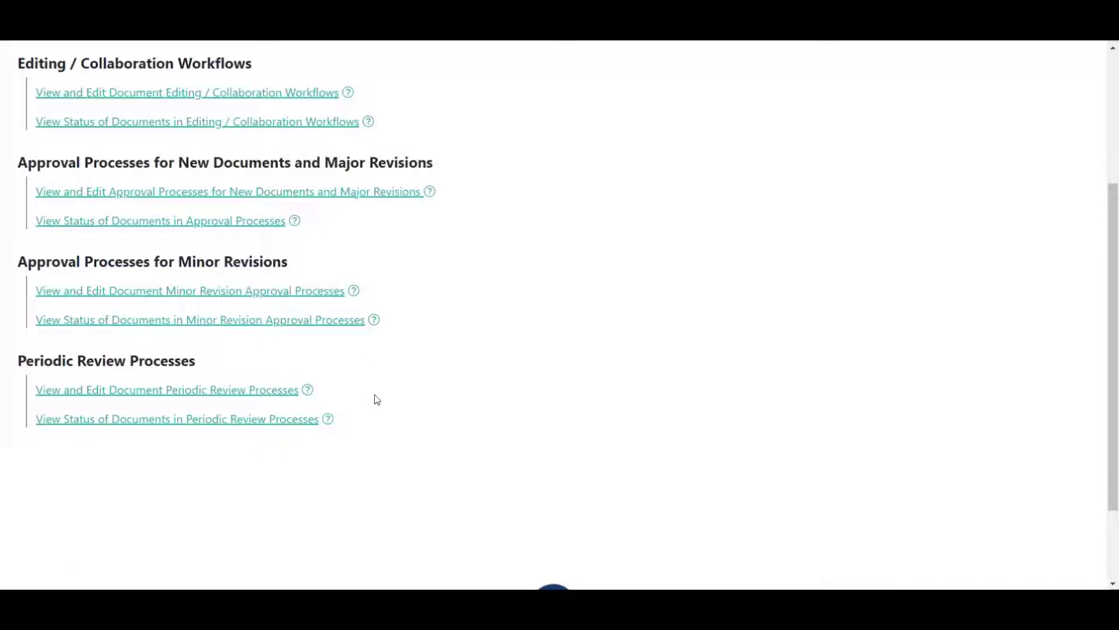
{"action": "scroll", "coordinate": [472, 411], "scroll_direction": "up", "scroll_amount": 2}
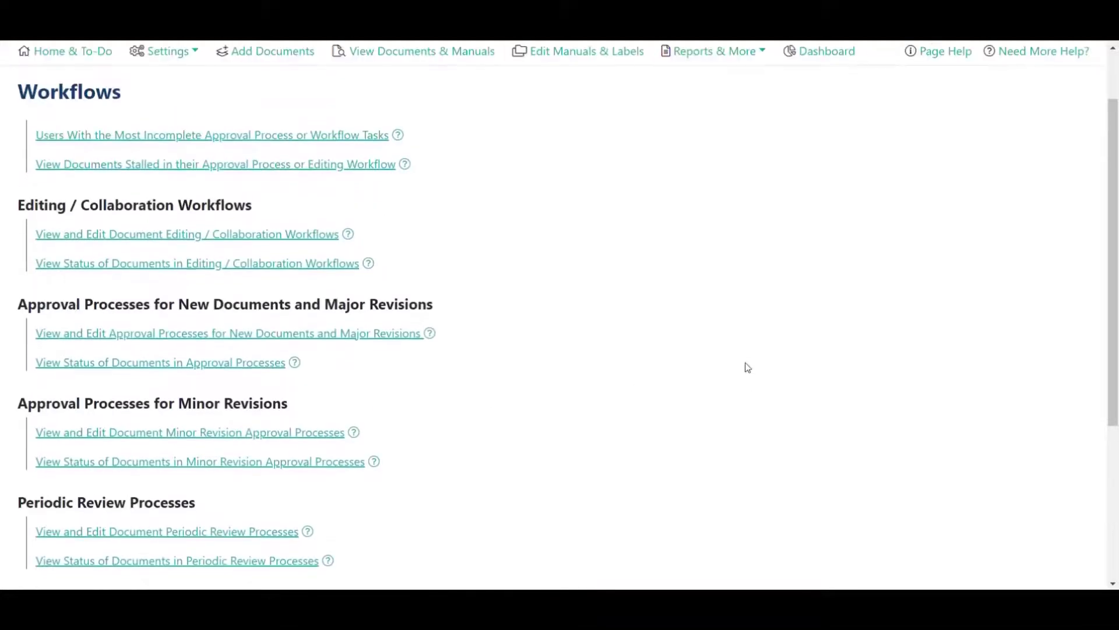
{"action": "scroll", "coordinate": [748, 358], "scroll_direction": "down", "scroll_amount": 1}
{"action": "left_click_drag", "start_coordinate": [15, 238], "coordinate": [435, 230]}
{"action": "left_click", "coordinate": [168, 239]}
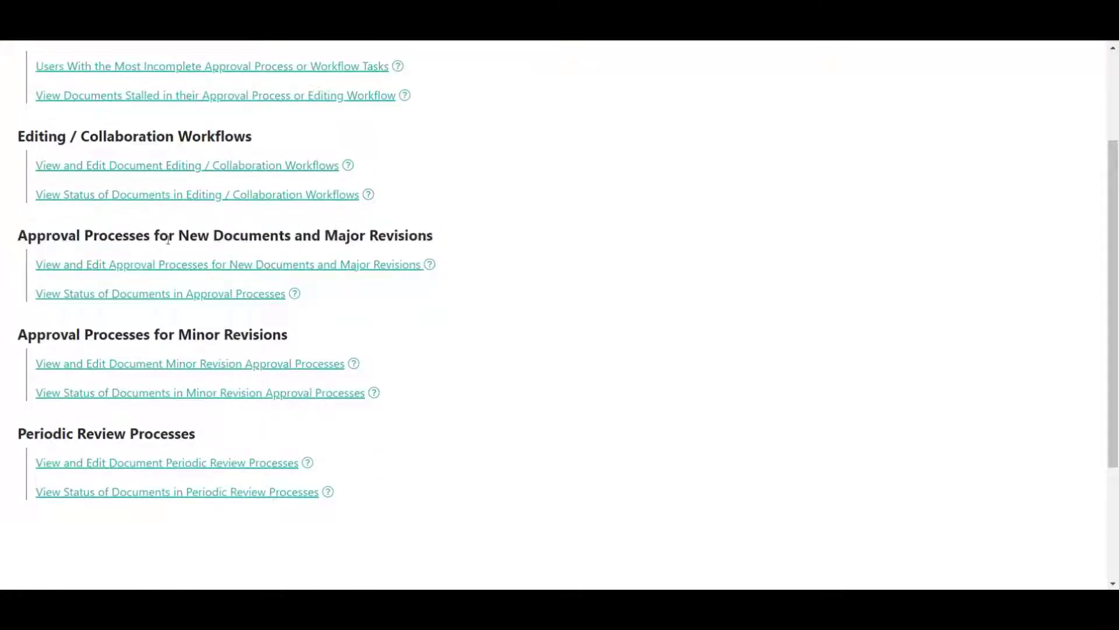
- Open the new documents and major revisions approval processes and scroll the 34 entries to Add a New Approval Process
{"action": "left_click", "coordinate": [124, 265]}
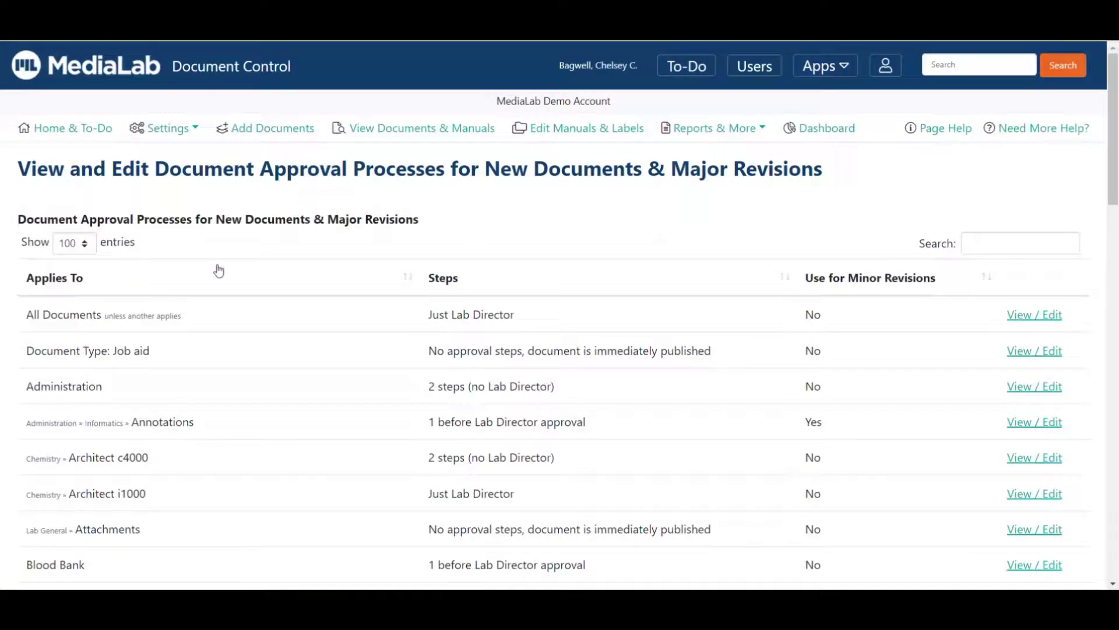
{"action": "scroll", "coordinate": [250, 334], "scroll_direction": "down", "scroll_amount": 2}
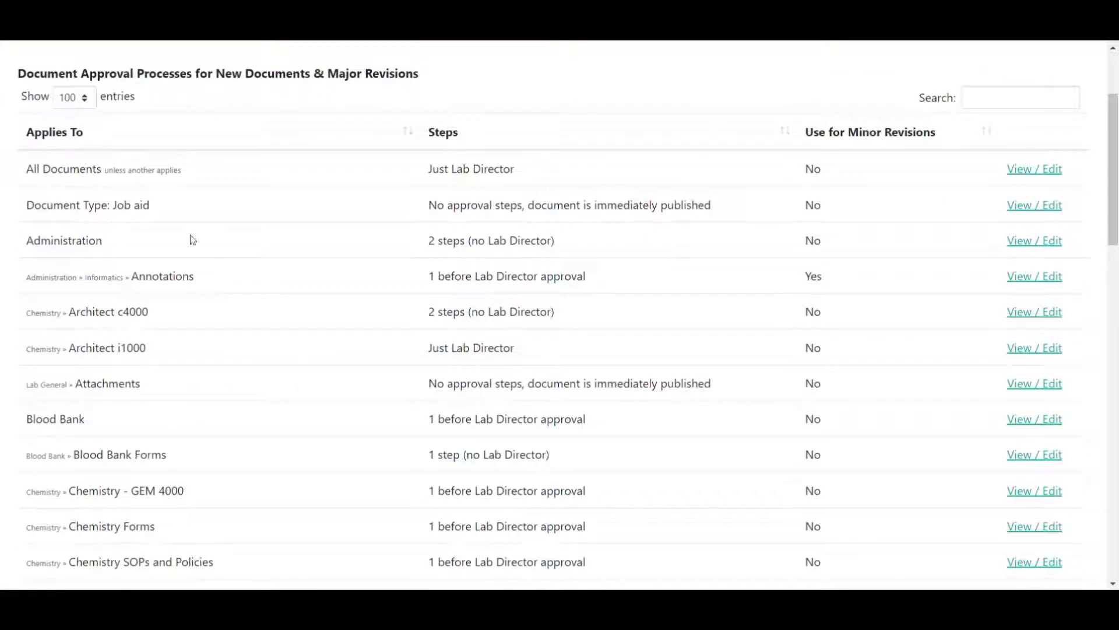
{"action": "left_click_drag", "start_coordinate": [153, 354], "coordinate": [13, 356]}
{"action": "left_click", "coordinate": [164, 357]}
{"action": "scroll", "coordinate": [170, 358], "scroll_direction": "down", "scroll_amount": 1}
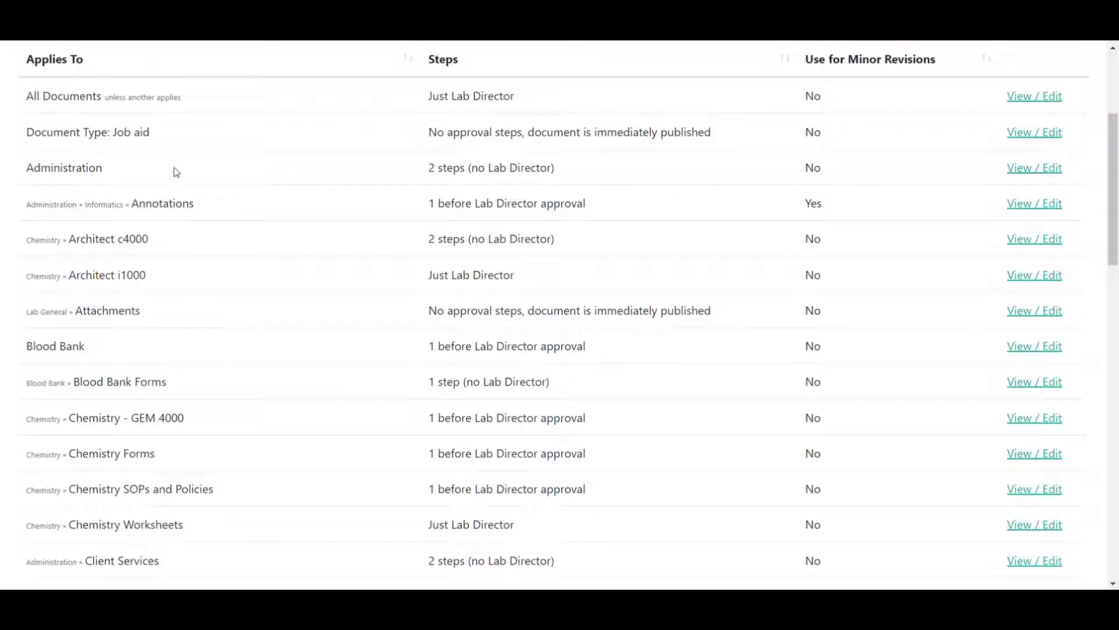
{"action": "left_click_drag", "start_coordinate": [159, 134], "coordinate": [25, 133]}
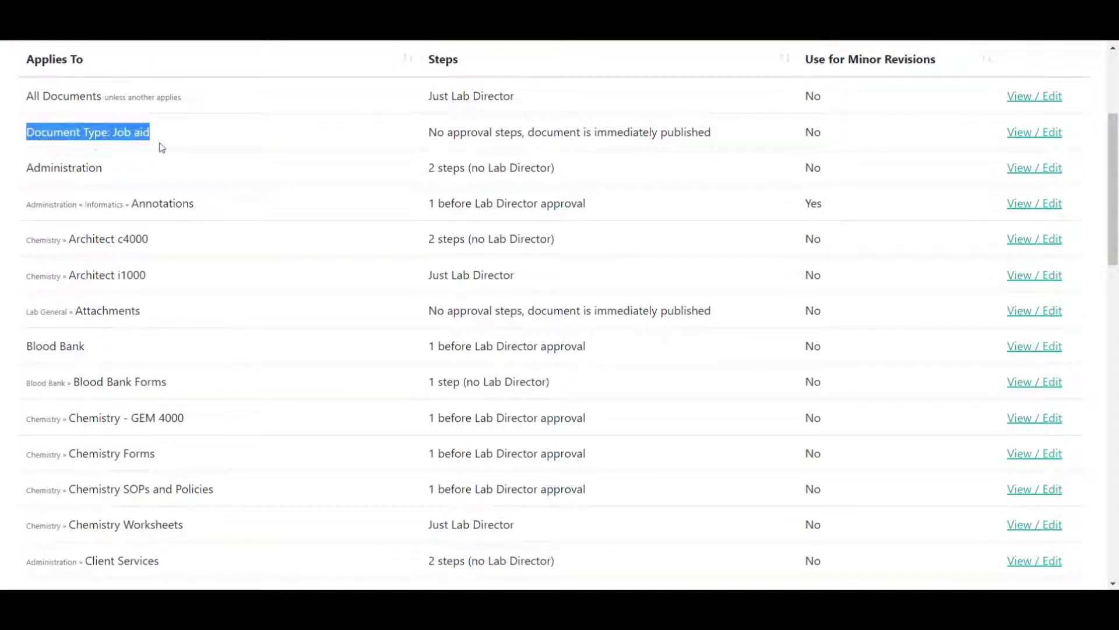
{"action": "left_click", "coordinate": [321, 353]}
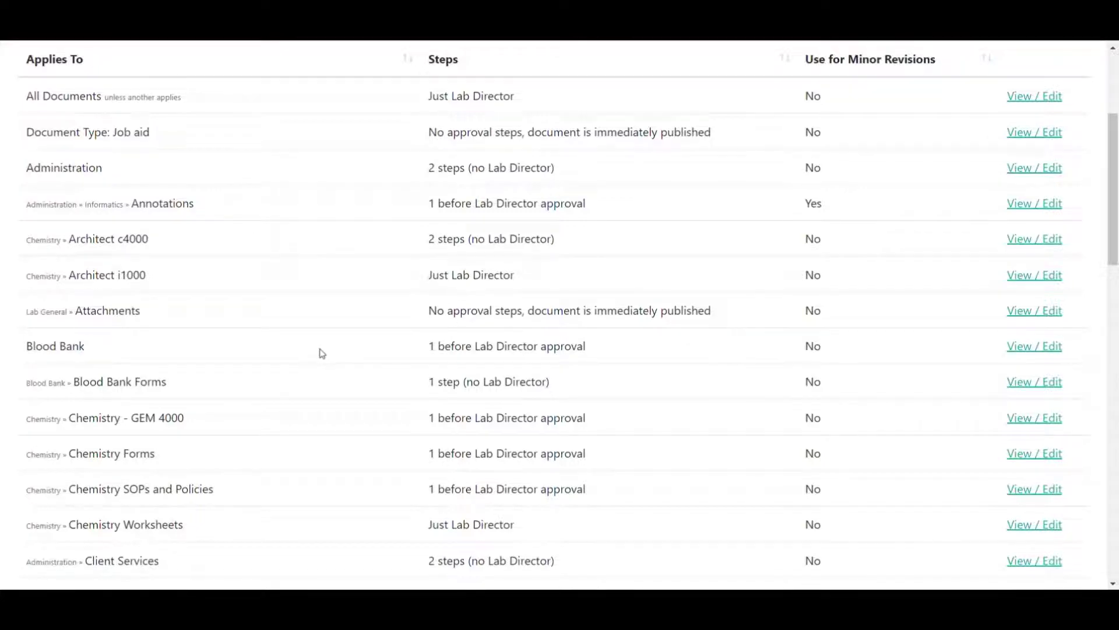
{"action": "scroll", "coordinate": [321, 353], "scroll_direction": "down", "scroll_amount": 12}
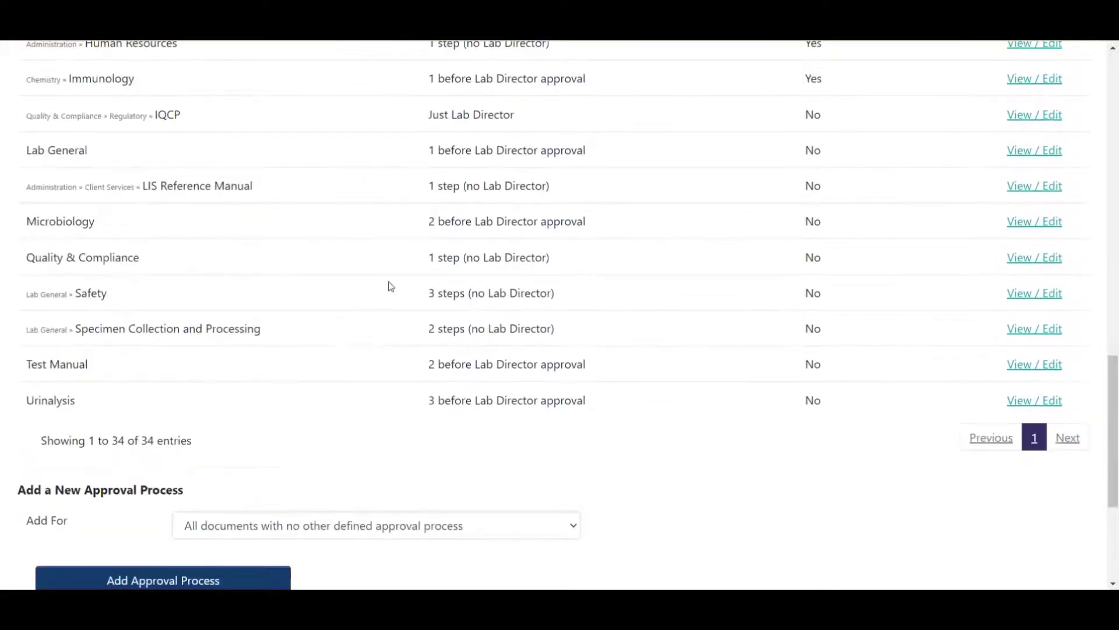
{"action": "scroll", "coordinate": [429, 248], "scroll_direction": "down", "scroll_amount": 4}
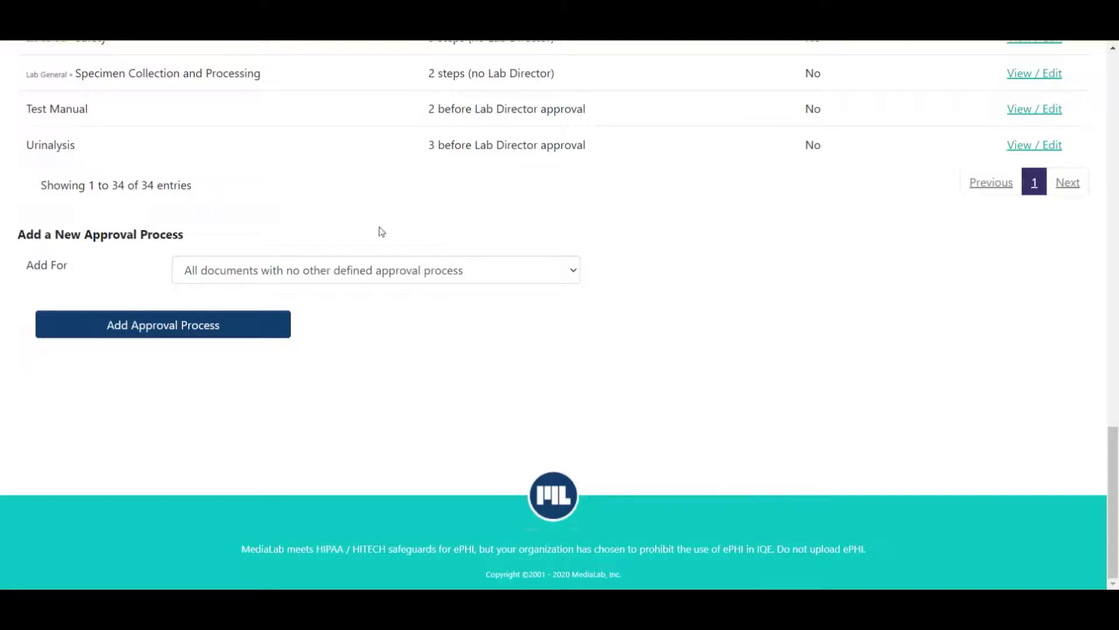
{"action": "left_click_drag", "start_coordinate": [15, 234], "coordinate": [210, 226]}
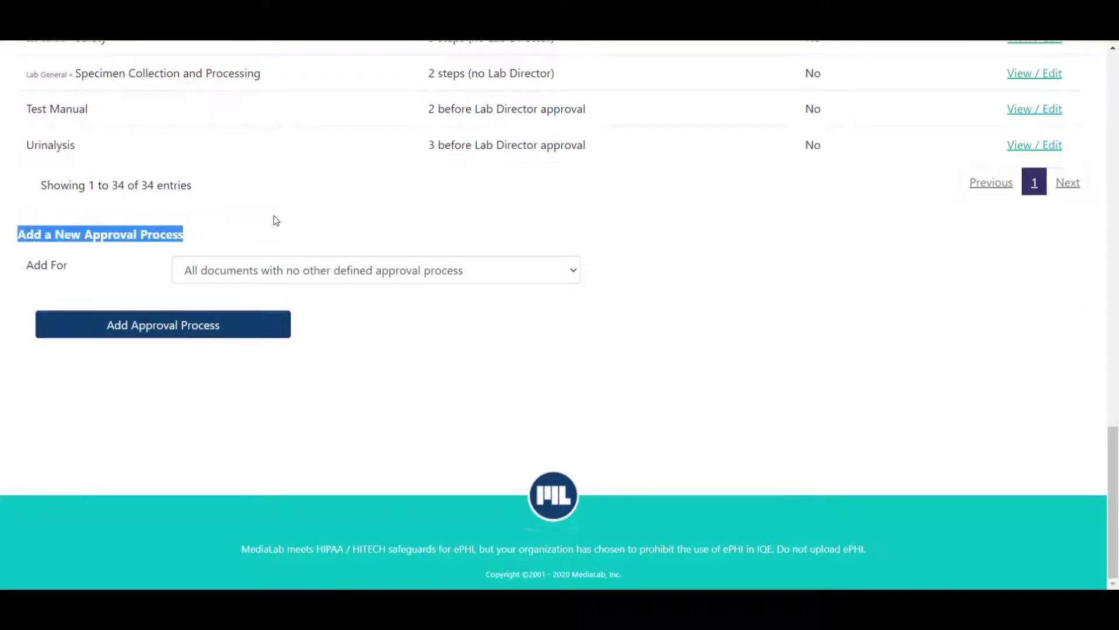
- Target the new approval process at an existing manual or label
{"action": "left_click", "coordinate": [274, 225]}
{"action": "left_click", "coordinate": [548, 262]}
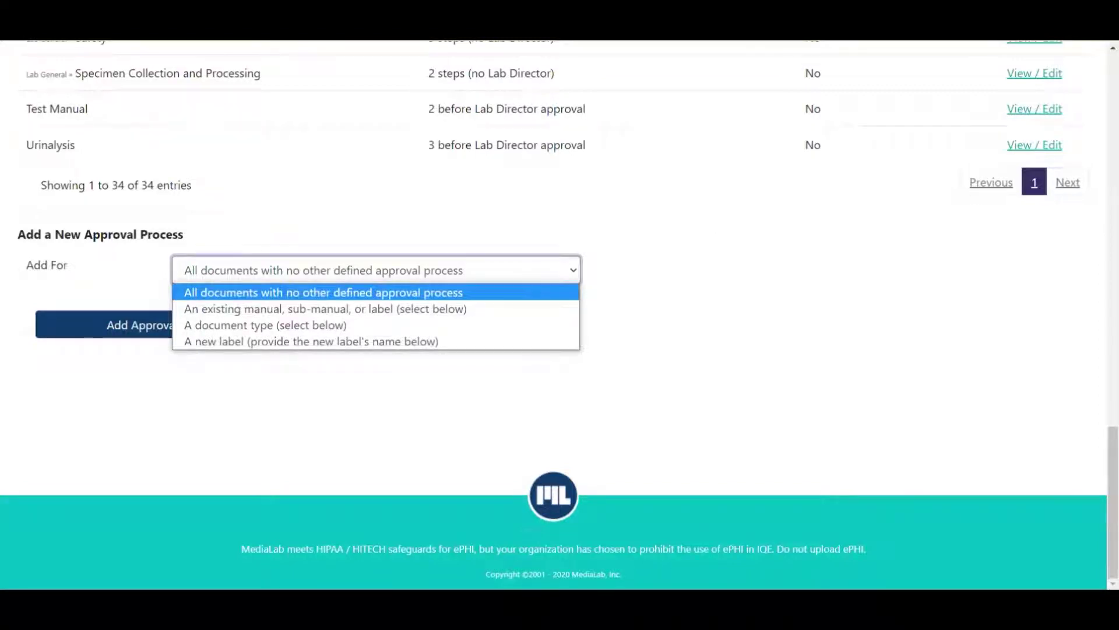
{"action": "left_click", "coordinate": [608, 368]}
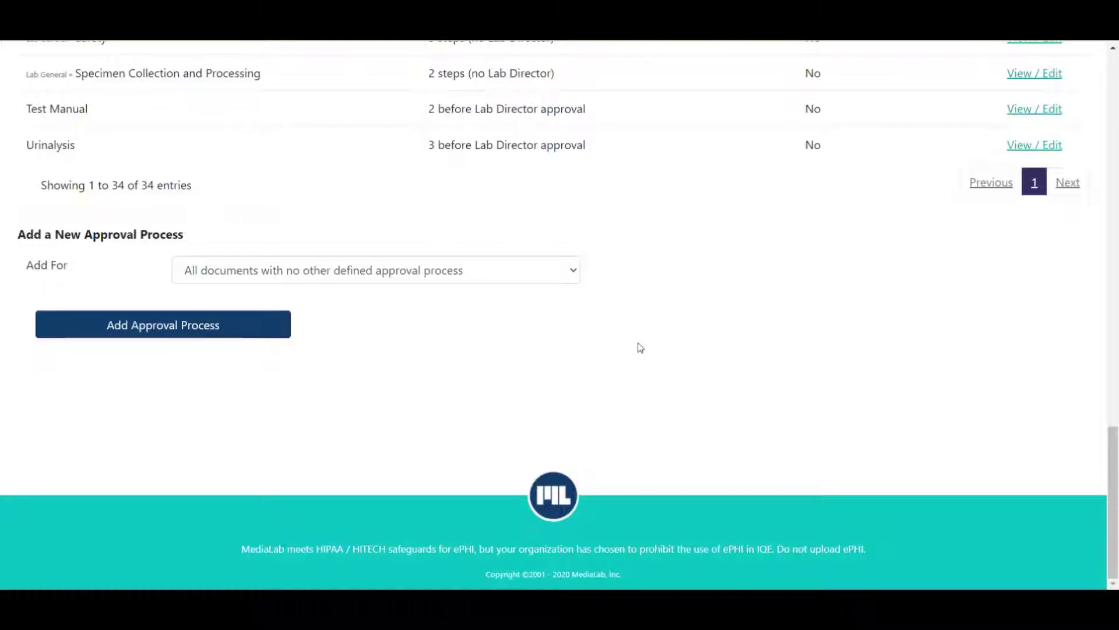
{"action": "left_click", "coordinate": [232, 271]}
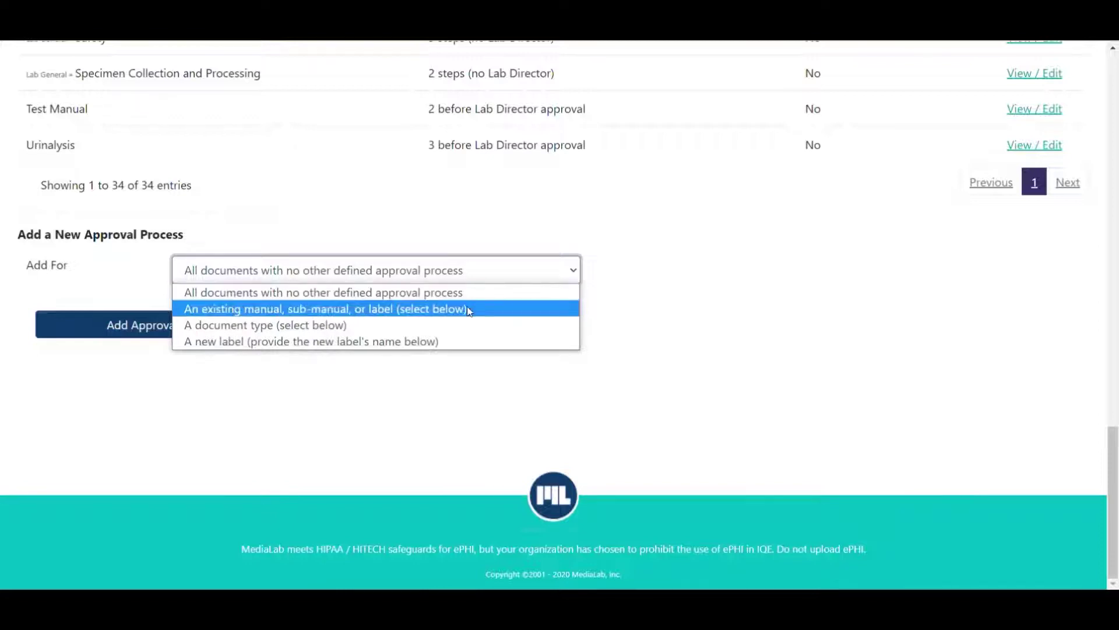
{"action": "left_click", "coordinate": [498, 310]}
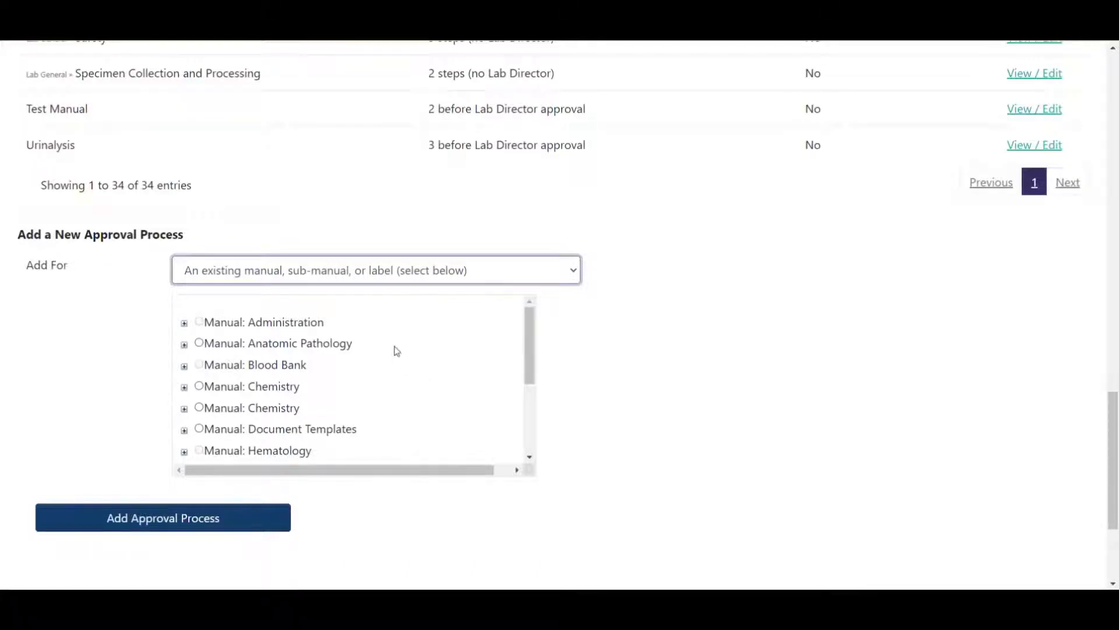
- Expand the second Chemistry manual, compare Chemistry Procedures and Chemistry Forms, then select the parent Chemistry manual
{"action": "left_click", "coordinate": [185, 409]}
{"action": "scroll", "coordinate": [235, 396], "scroll_direction": "down", "scroll_amount": 1}
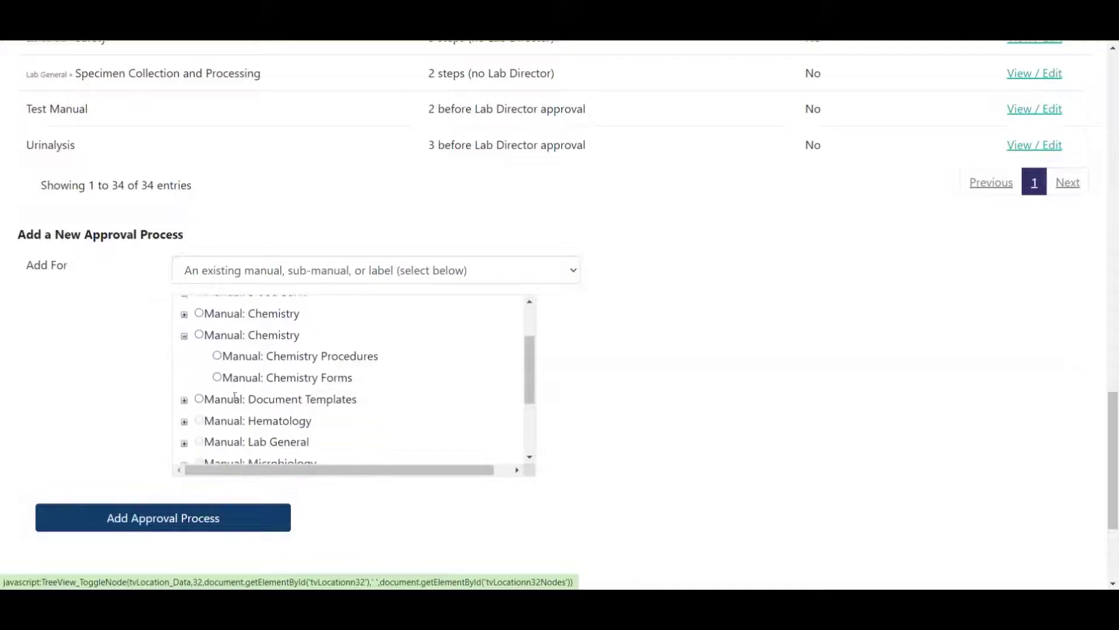
{"action": "left_click", "coordinate": [218, 357]}
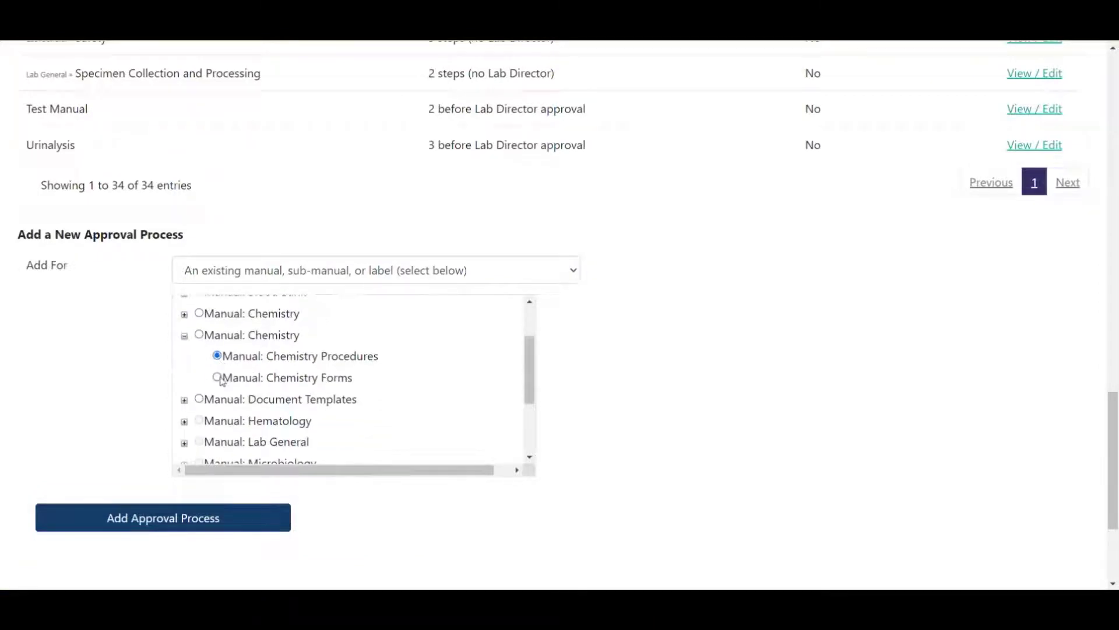
{"action": "left_click", "coordinate": [218, 379]}
{"action": "left_click", "coordinate": [218, 356]}
{"action": "left_click_drag", "start_coordinate": [354, 378], "coordinate": [267, 380]}
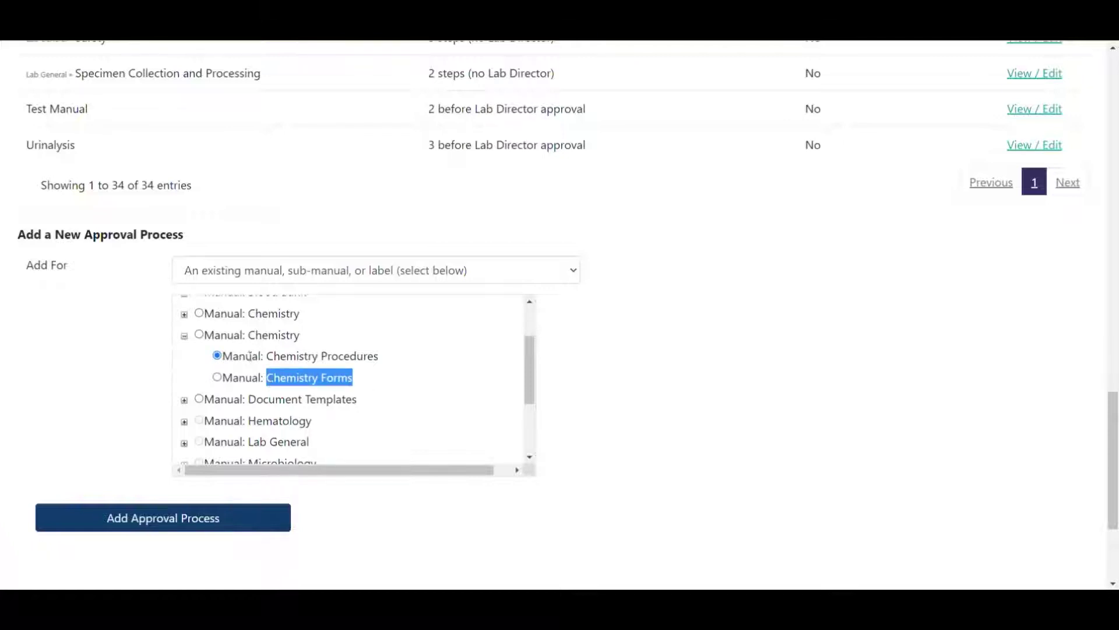
{"action": "left_click", "coordinate": [223, 346]}
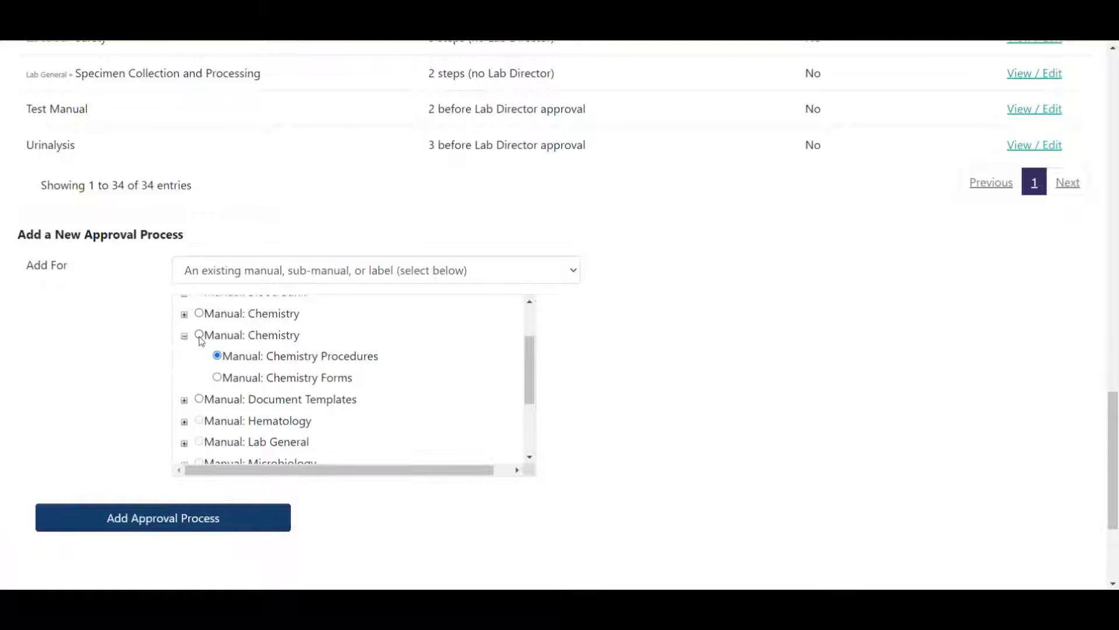
{"action": "left_click", "coordinate": [199, 336]}
{"action": "left_click", "coordinate": [216, 356]}
{"action": "left_click", "coordinate": [217, 377]}
{"action": "left_click", "coordinate": [217, 356]}
{"action": "left_click", "coordinate": [199, 335]}
{"action": "left_click", "coordinate": [303, 272]}
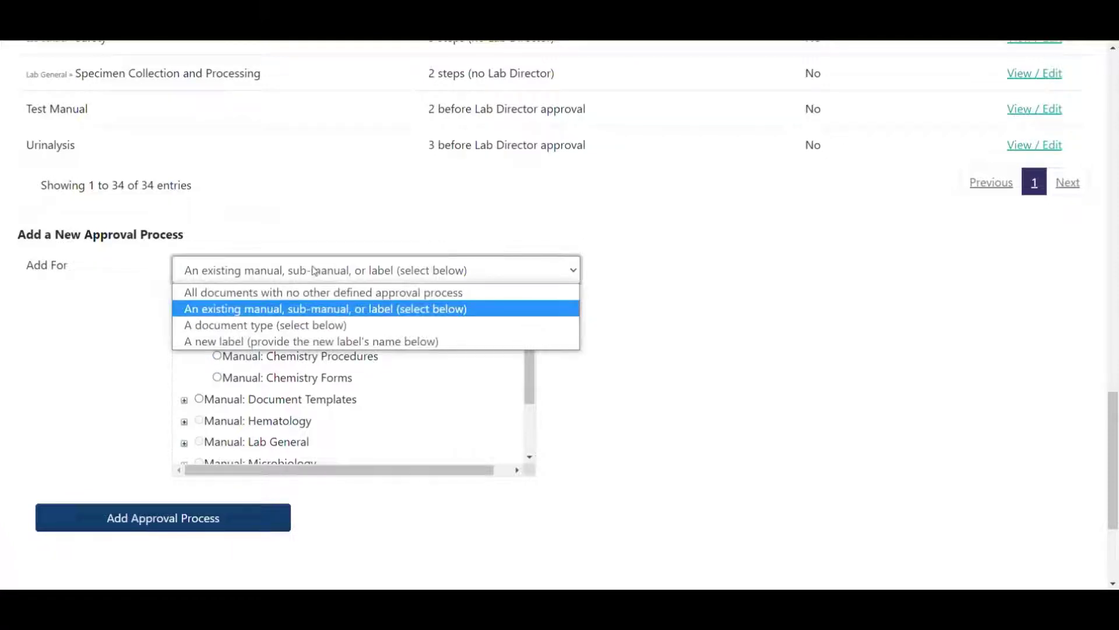
- Try the Add For options: the Template document type, an existing manual, and a new label
{"action": "left_click", "coordinate": [318, 330]}
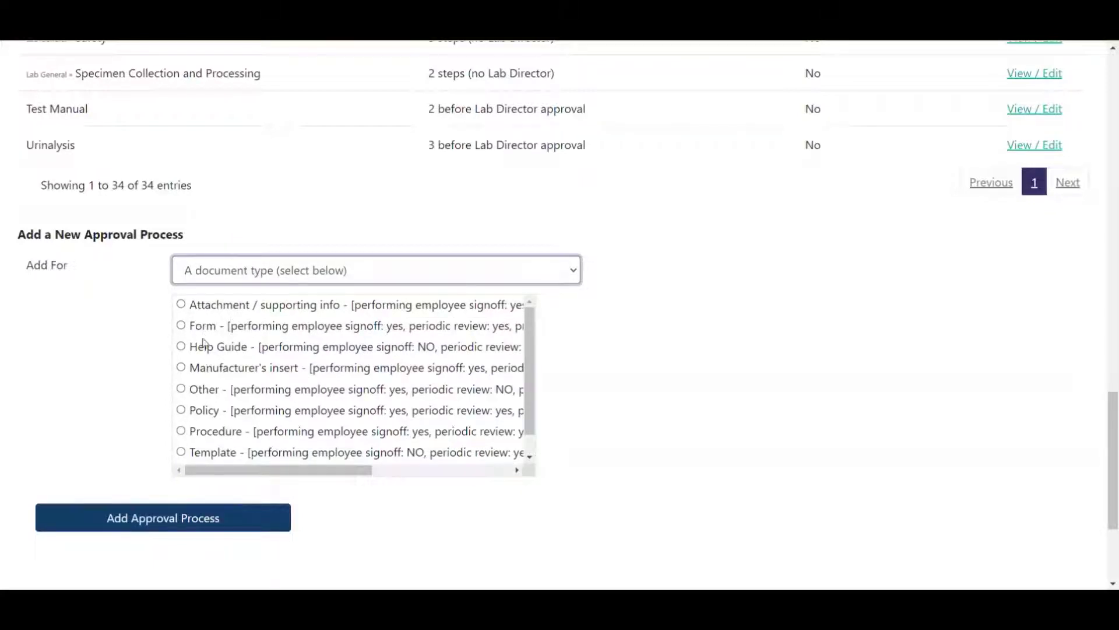
{"action": "scroll", "coordinate": [193, 365], "scroll_direction": "down", "scroll_amount": 1}
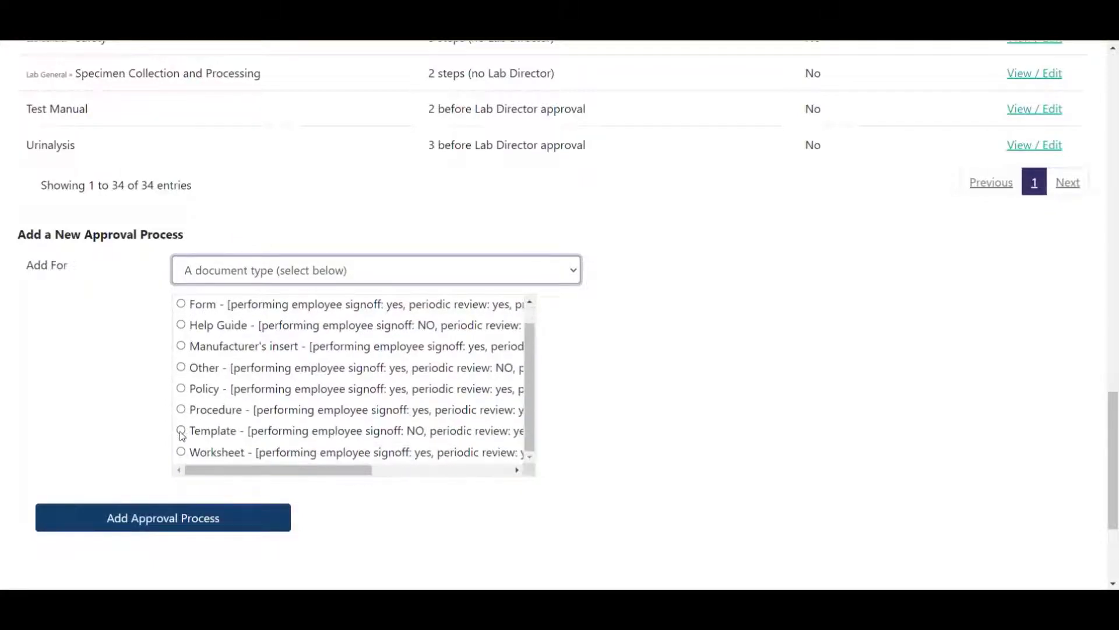
{"action": "left_click", "coordinate": [182, 430]}
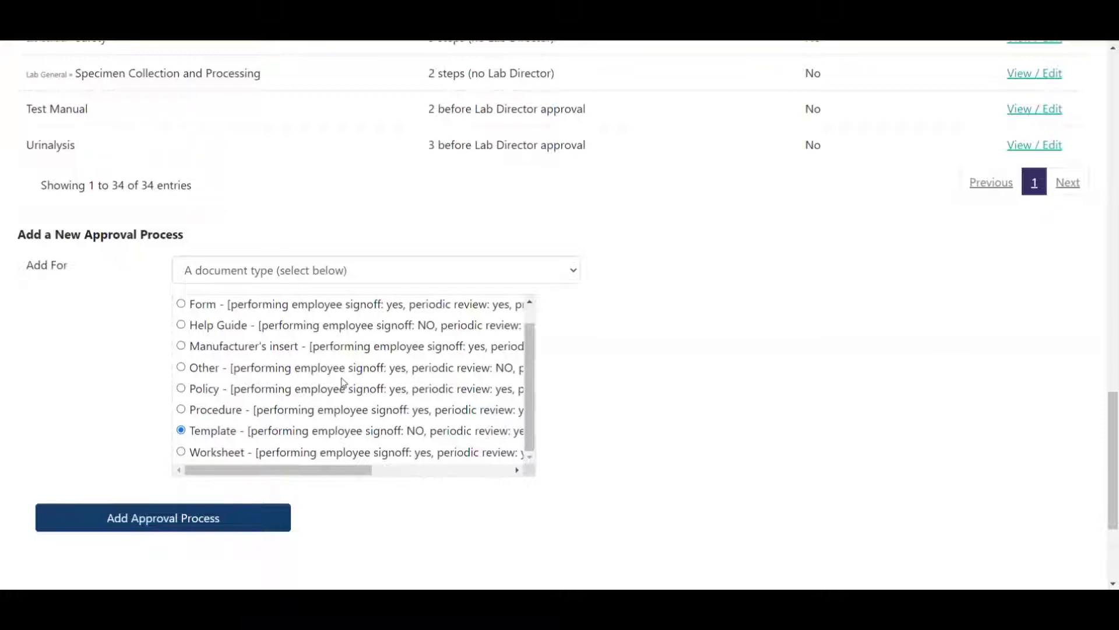
{"action": "left_click", "coordinate": [351, 279]}
{"action": "left_click", "coordinate": [311, 308]}
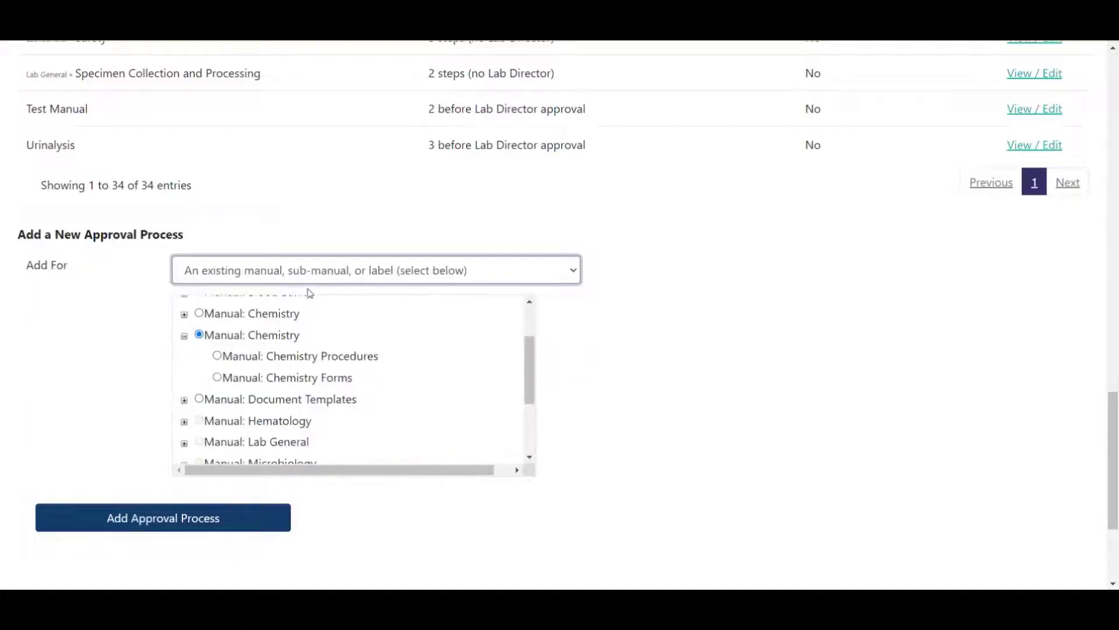
{"action": "left_click", "coordinate": [285, 275]}
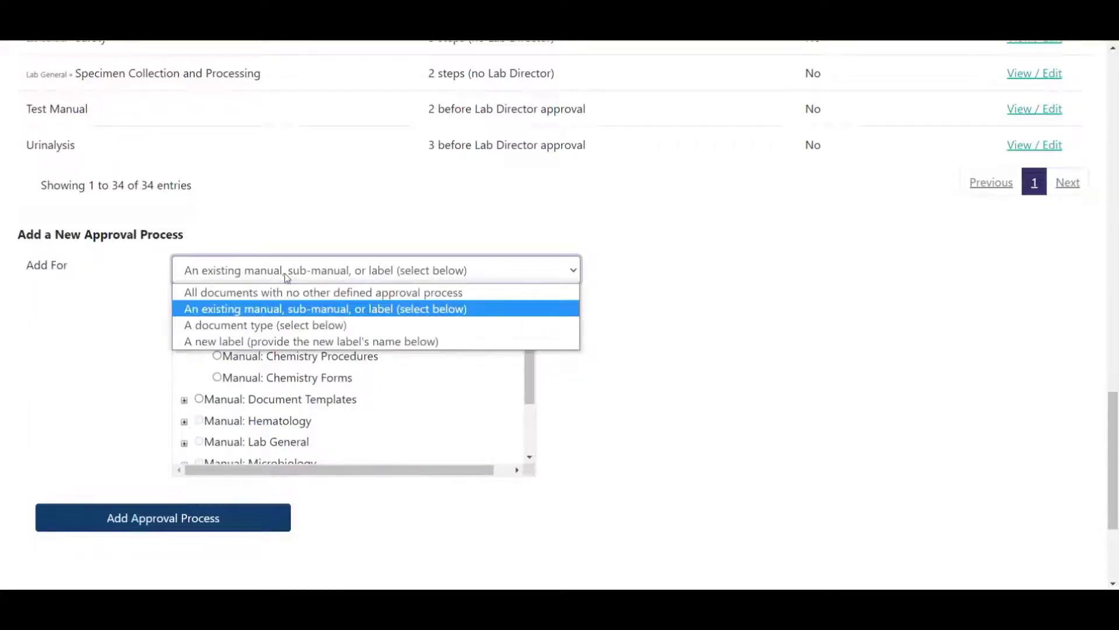
{"action": "left_click", "coordinate": [410, 343]}
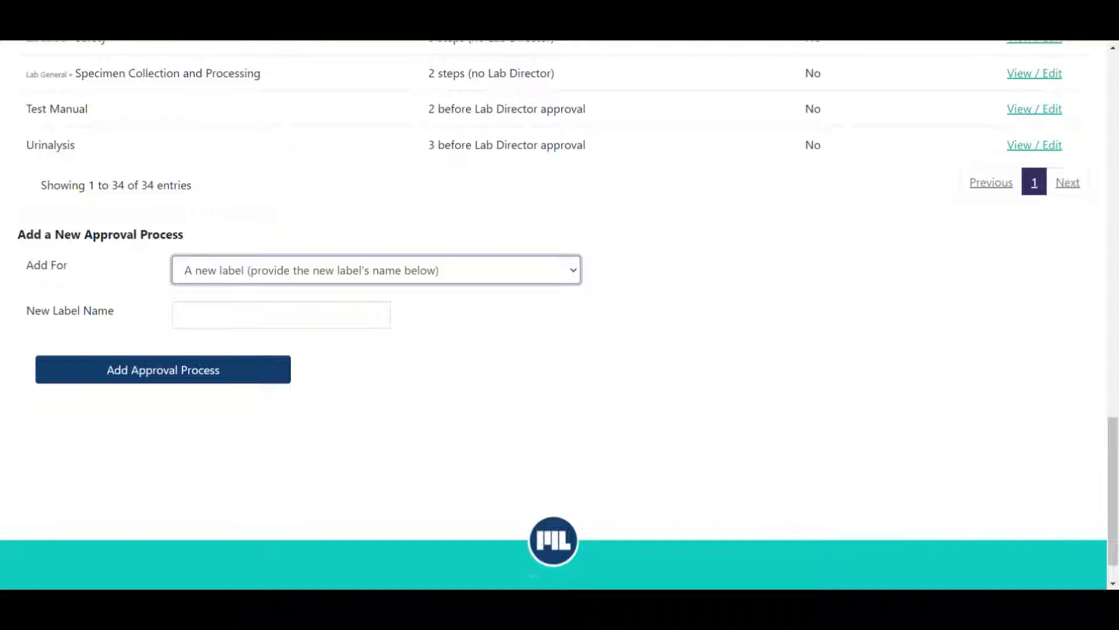
- Choose 'All documents with no other defined approval process' in Add For
{"action": "left_click", "coordinate": [554, 275]}
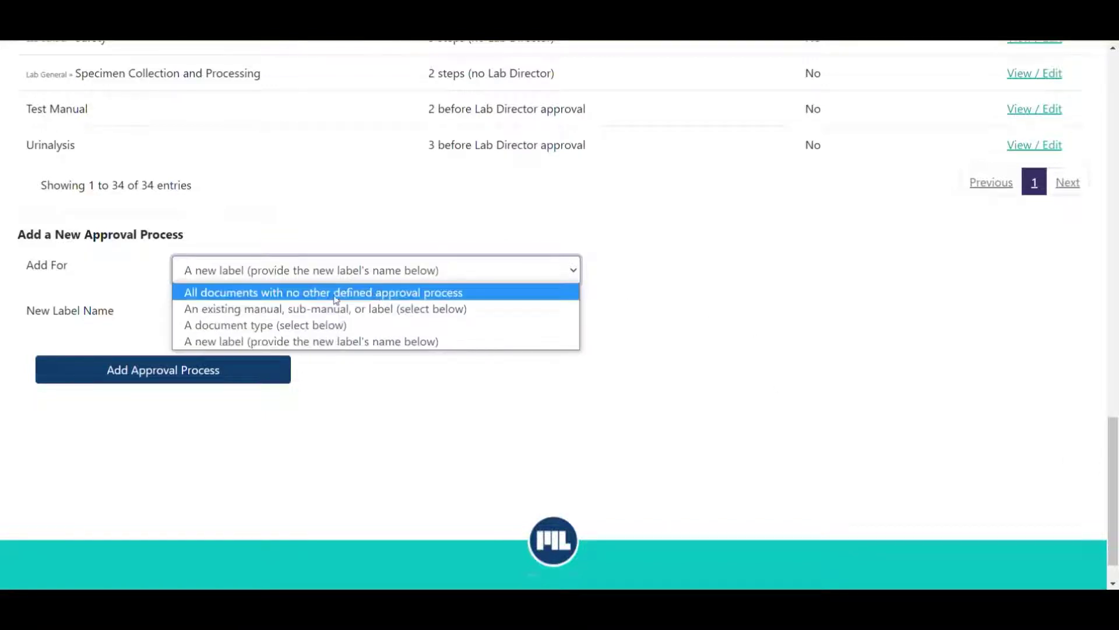
{"action": "left_click", "coordinate": [337, 293]}
{"action": "left_click", "coordinate": [713, 393]}
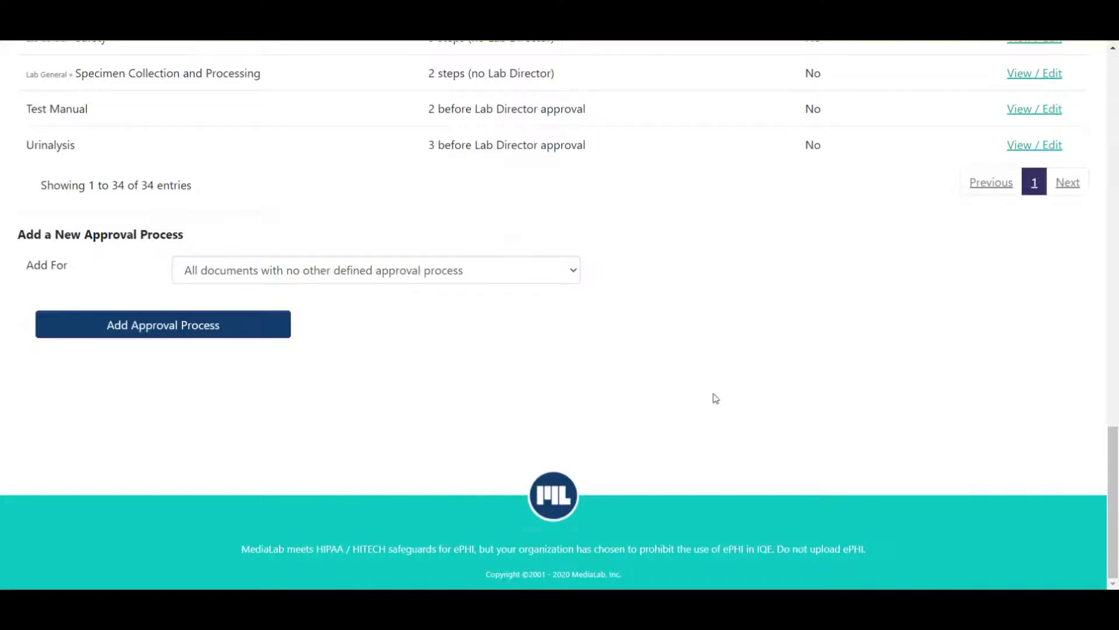
{"action": "scroll", "coordinate": [737, 417], "scroll_direction": "up", "scroll_amount": 10}
{"action": "scroll", "coordinate": [737, 418], "scroll_direction": "down", "scroll_amount": 9}
{"action": "scroll", "coordinate": [732, 422], "scroll_direction": "down", "scroll_amount": 1}
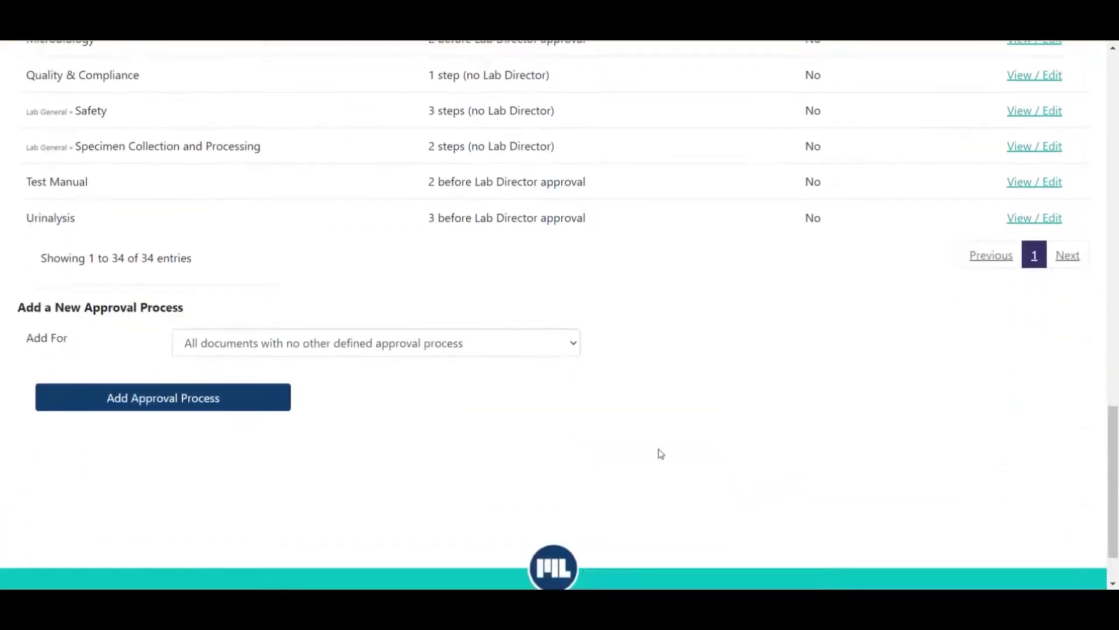
- Add an approval process for the checked Chemistry manual, which starts with a Lab Director approval step
{"action": "left_click", "coordinate": [521, 348]}
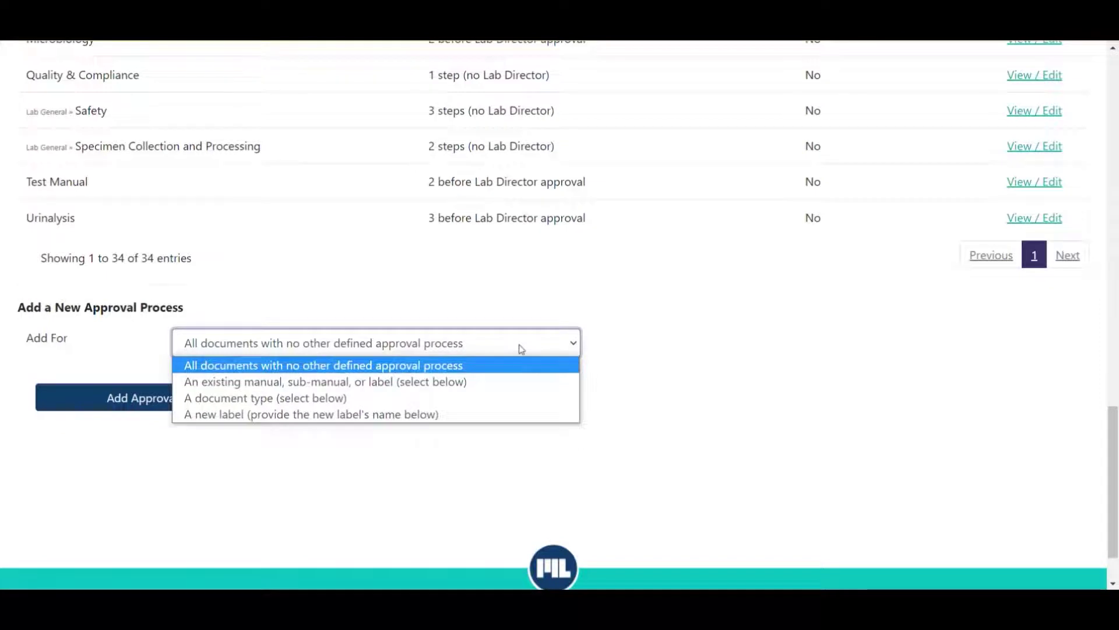
{"action": "left_click", "coordinate": [217, 382]}
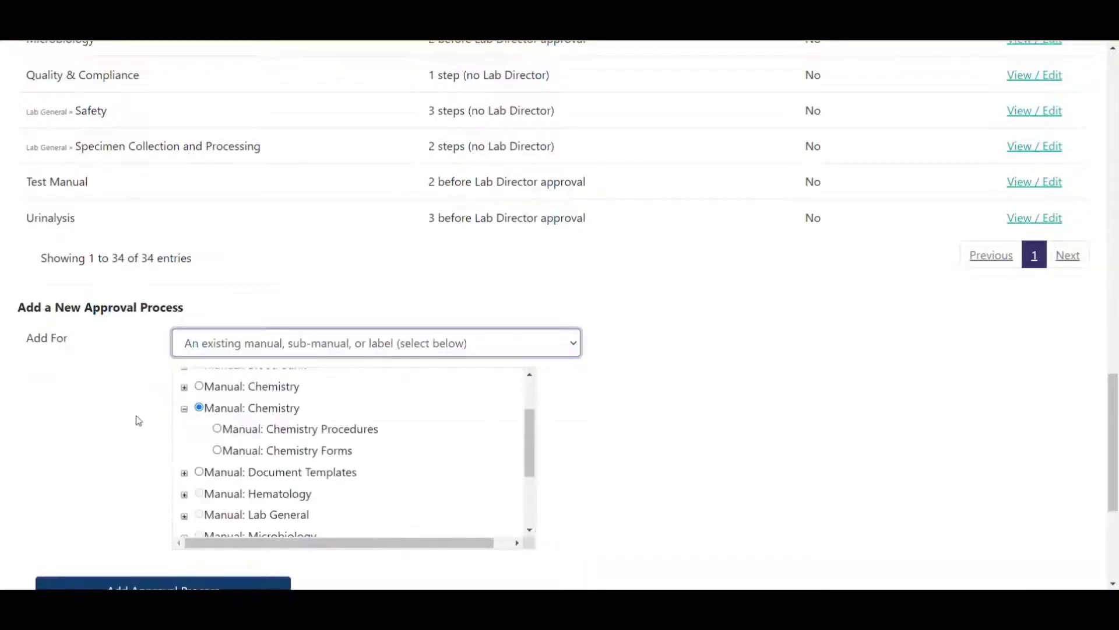
{"action": "left_click_drag", "start_coordinate": [205, 408], "coordinate": [314, 408]}
{"action": "left_click", "coordinate": [304, 412]}
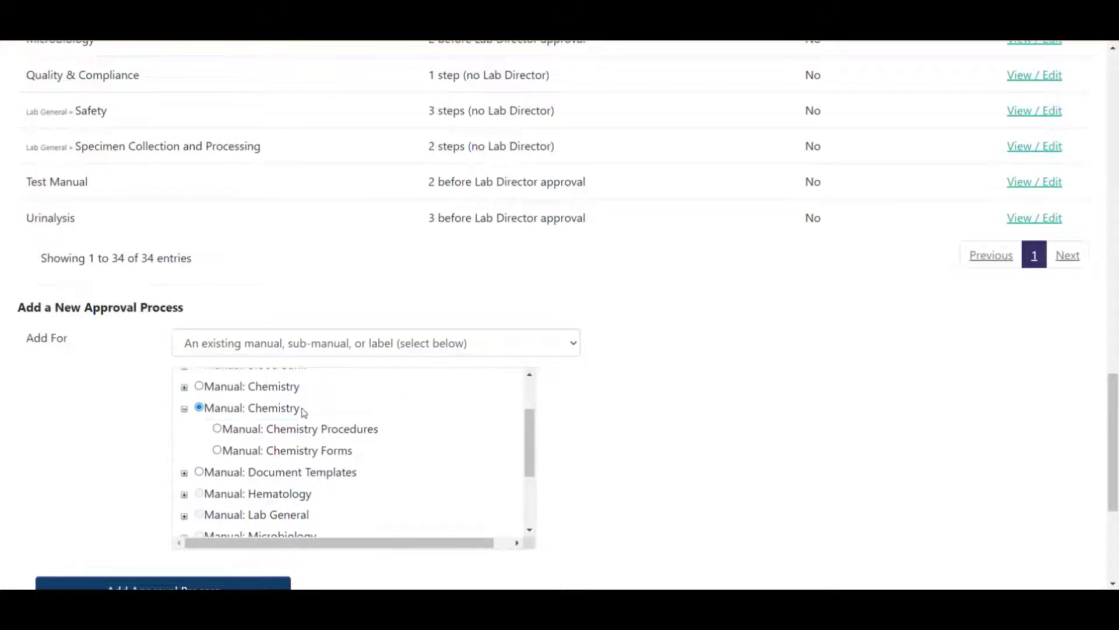
{"action": "scroll", "coordinate": [135, 449], "scroll_direction": "down", "scroll_amount": 3}
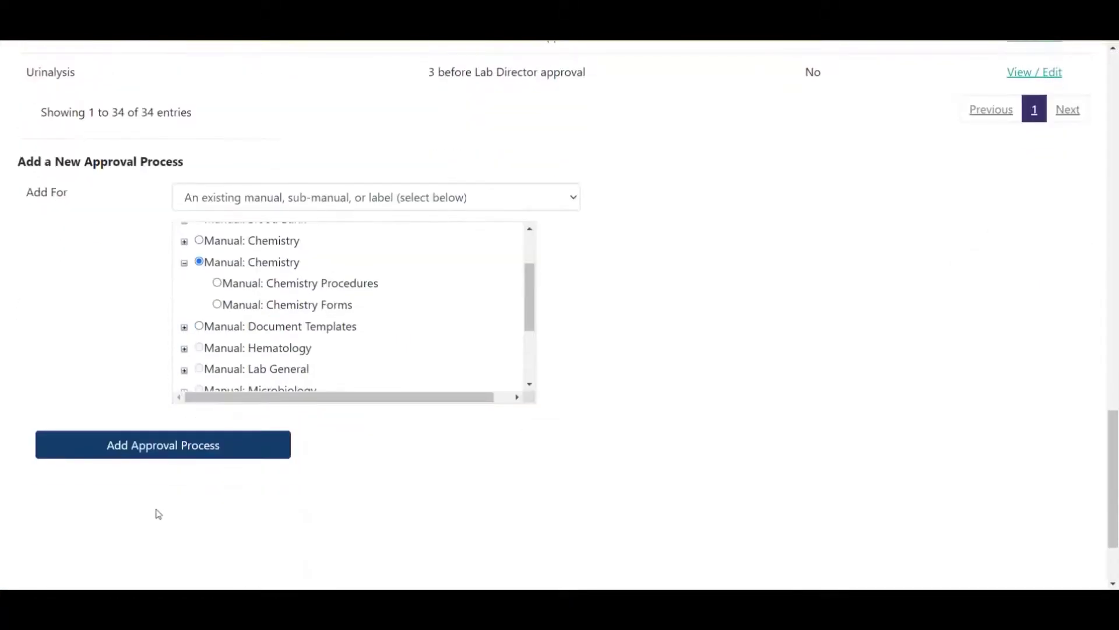
{"action": "left_click", "coordinate": [169, 450]}
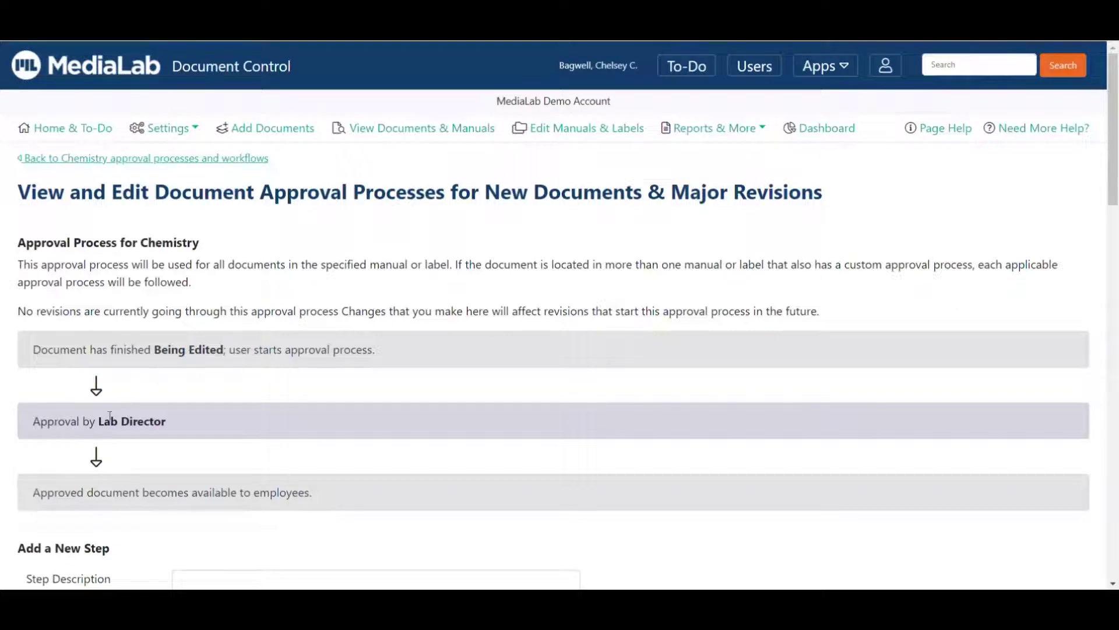
{"action": "left_click_drag", "start_coordinate": [99, 422], "coordinate": [181, 421]}
{"action": "left_click", "coordinate": [194, 421]}
{"action": "left_click", "coordinate": [161, 127]}
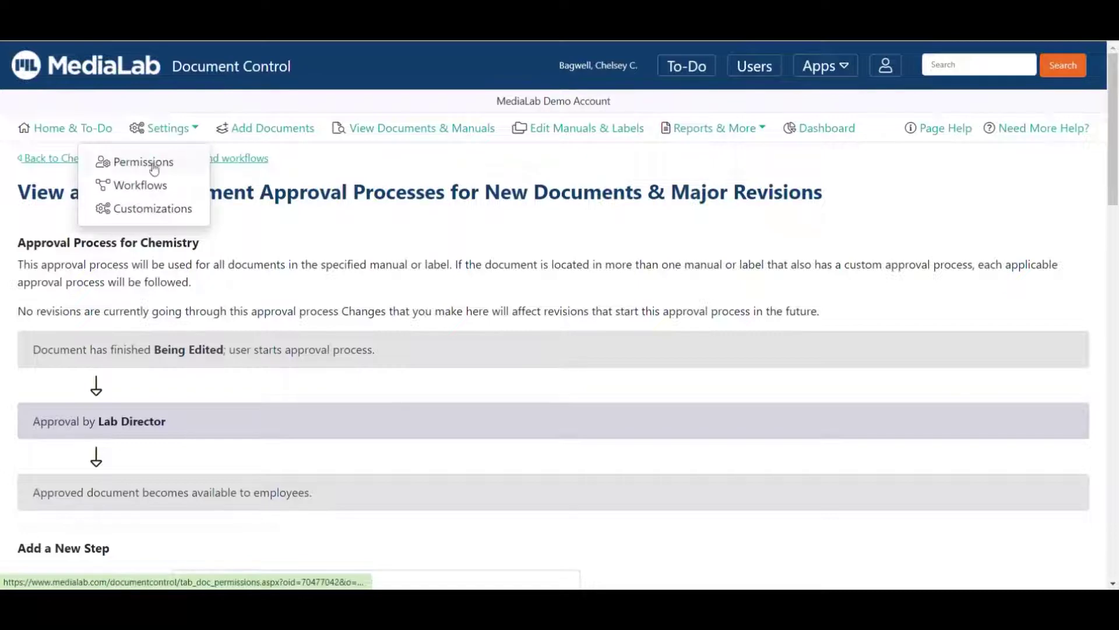
{"action": "left_click", "coordinate": [436, 324]}
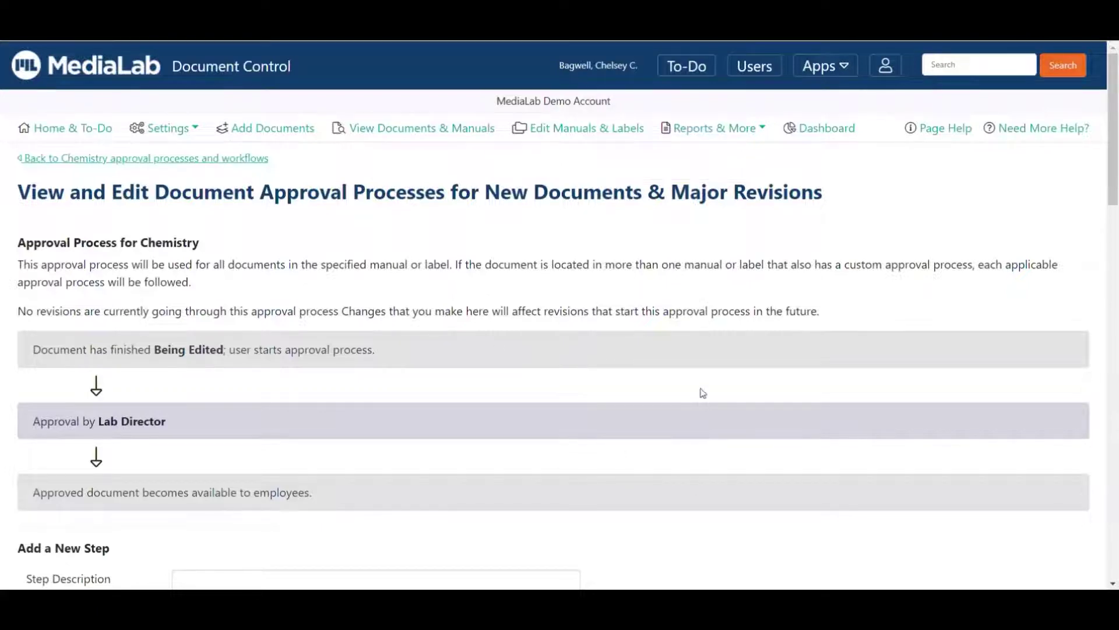
{"action": "scroll", "coordinate": [703, 387], "scroll_direction": "down", "scroll_amount": 1}
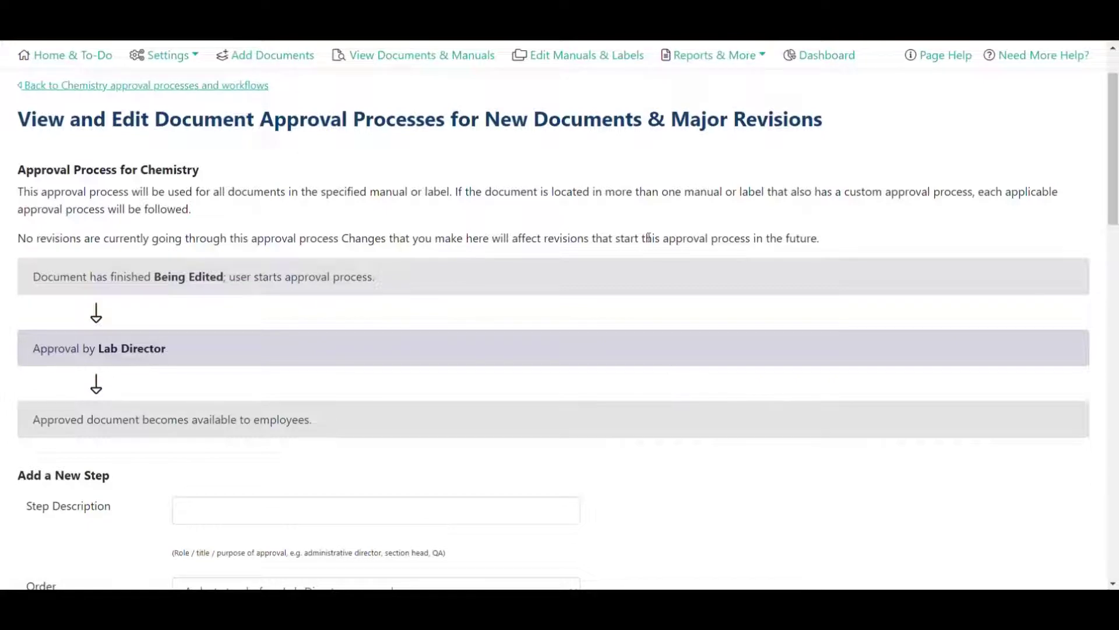
{"action": "scroll", "coordinate": [650, 237], "scroll_direction": "down", "scroll_amount": 1}
{"action": "scroll", "coordinate": [632, 265], "scroll_direction": "down", "scroll_amount": 1}
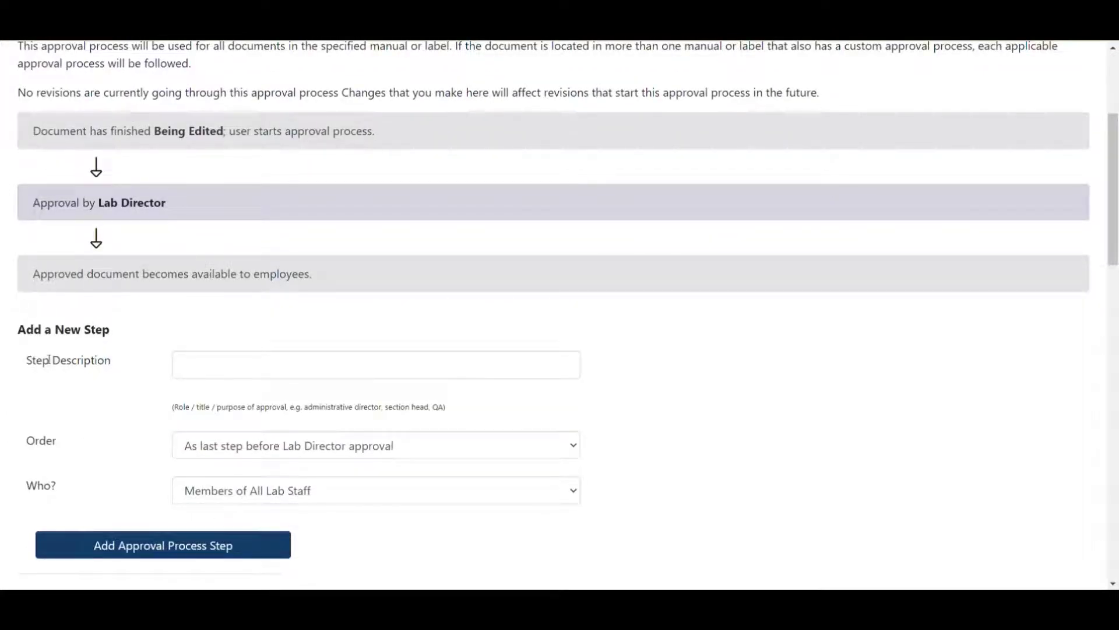
- Describe the new step as 'Chemistry Supervisor', ordered last before Lab Director approval
{"action": "left_click", "coordinate": [245, 366]}
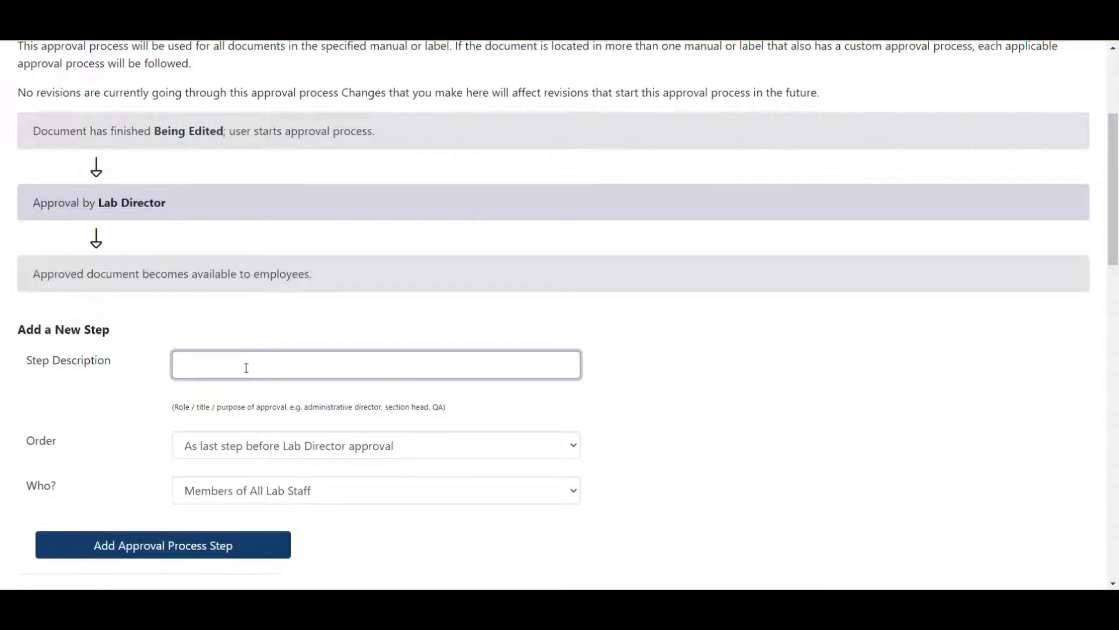
{"action": "type", "text": "Chemistry Supervisor"}
{"action": "left_click", "coordinate": [211, 448]}
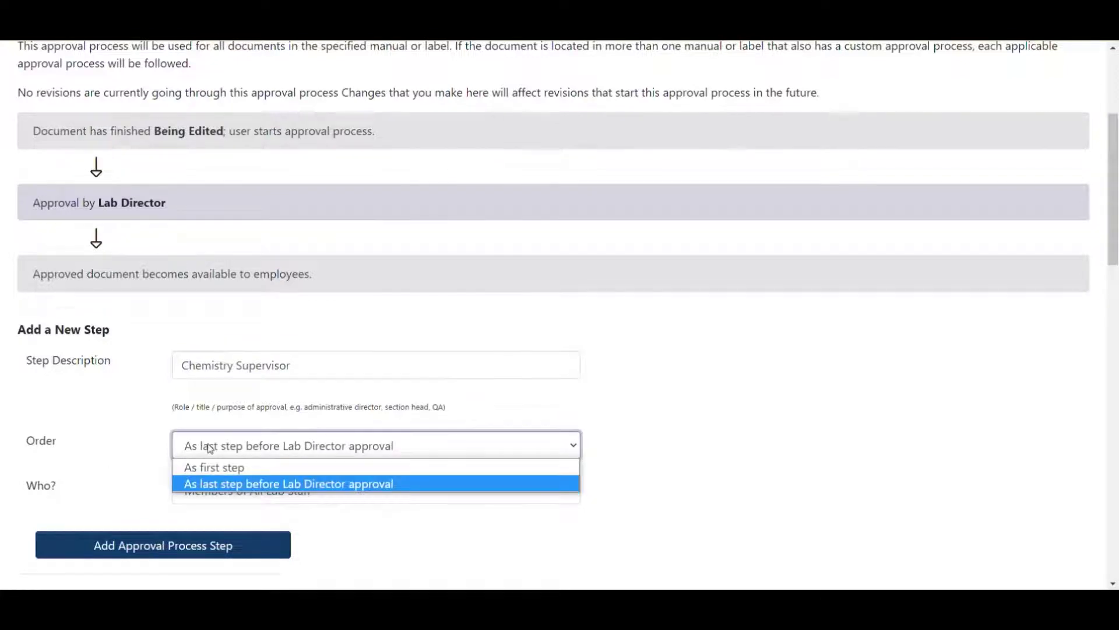
{"action": "left_click", "coordinate": [210, 448]}
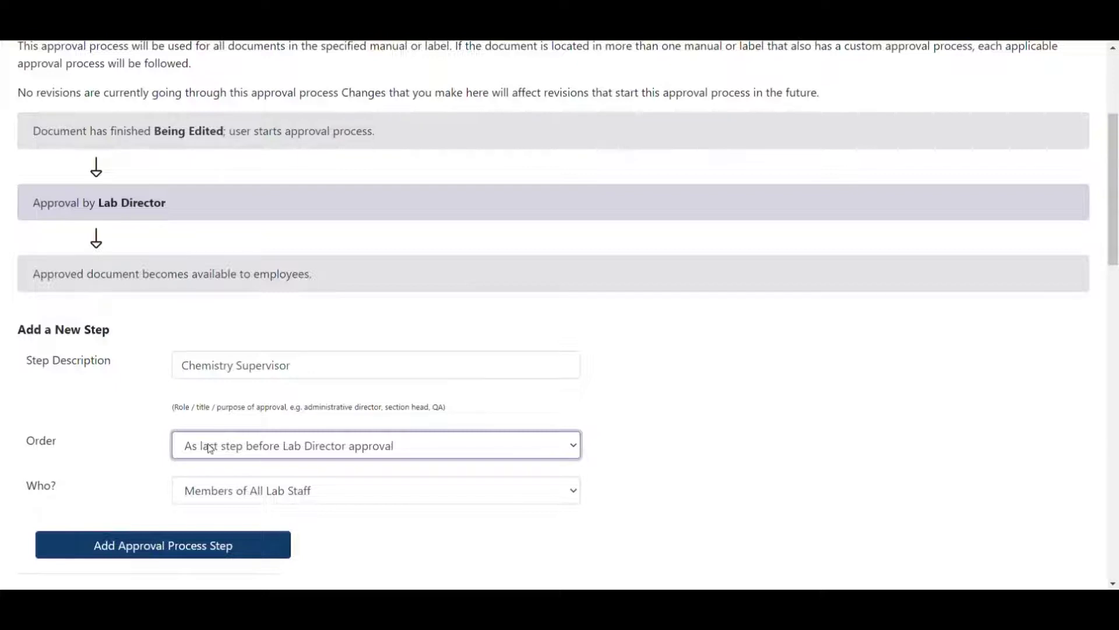
{"action": "scroll", "coordinate": [218, 408], "scroll_direction": "down", "scroll_amount": 1}
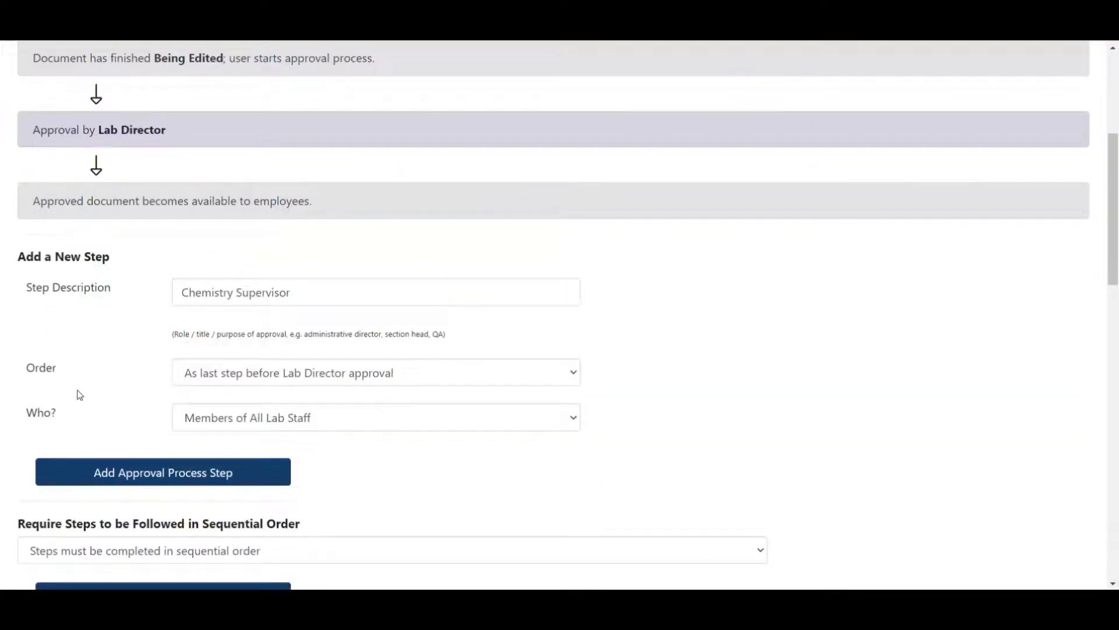
- Choose Members of Chemistry Supervisors in the Who? list for the new step
{"action": "left_click", "coordinate": [519, 419]}
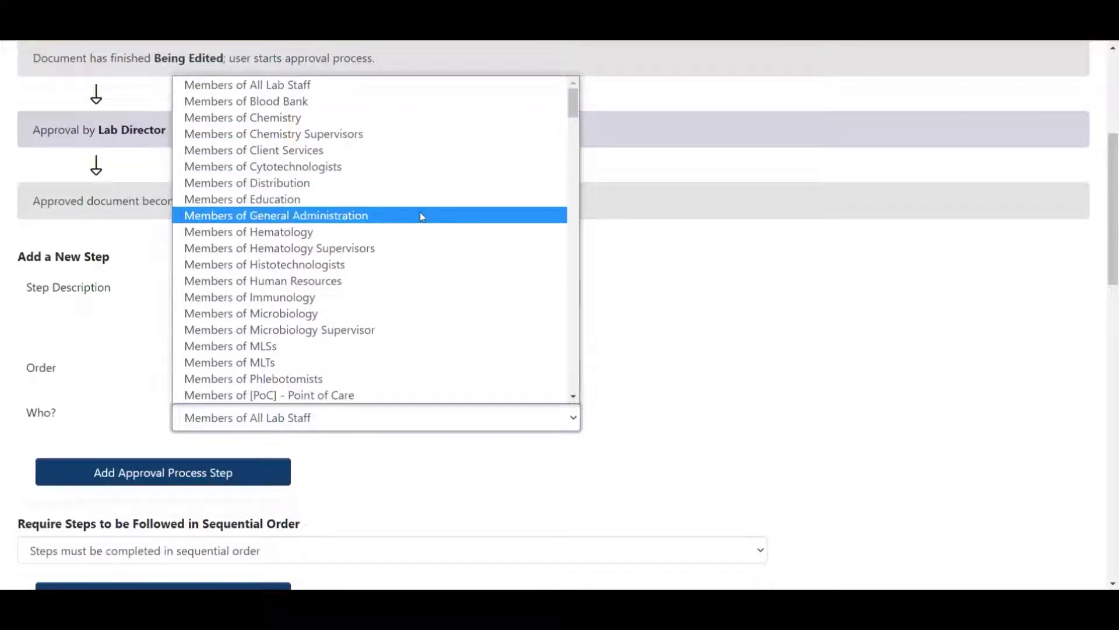
{"action": "scroll", "coordinate": [423, 223], "scroll_direction": "down", "scroll_amount": 5}
{"action": "scroll", "coordinate": [422, 190], "scroll_direction": "down", "scroll_amount": 3}
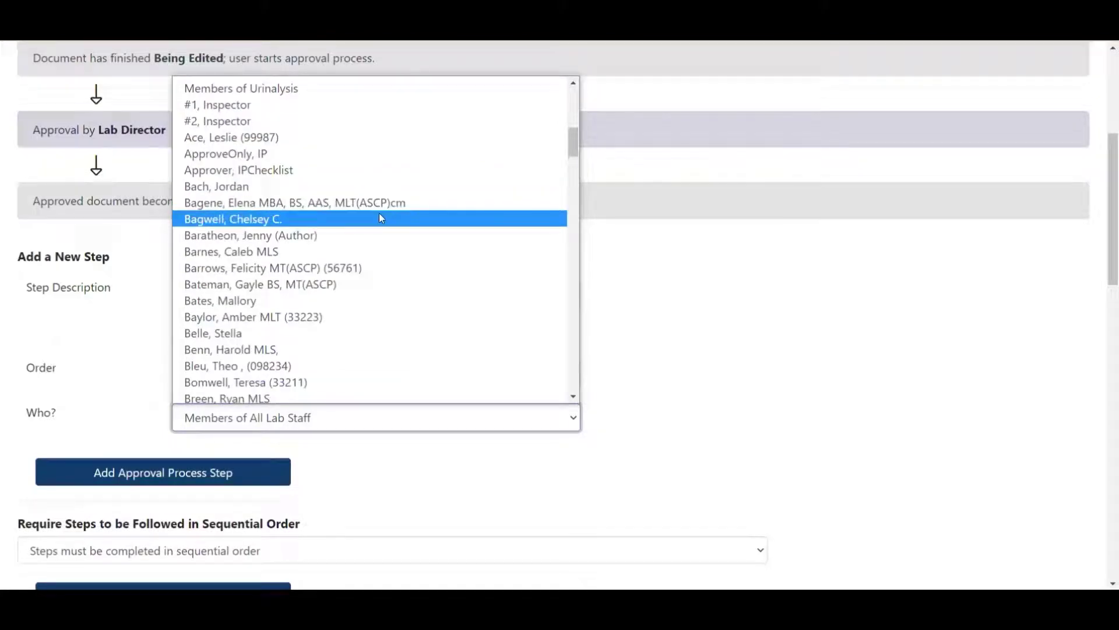
{"action": "scroll", "coordinate": [380, 217], "scroll_direction": "up", "scroll_amount": 8}
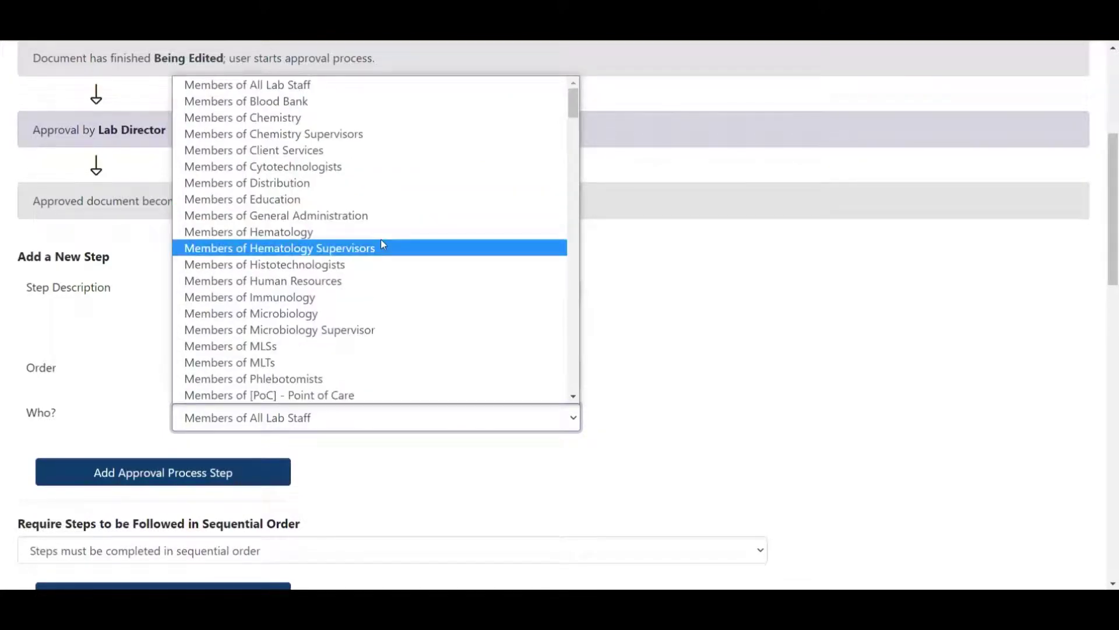
{"action": "left_click", "coordinate": [354, 140]}
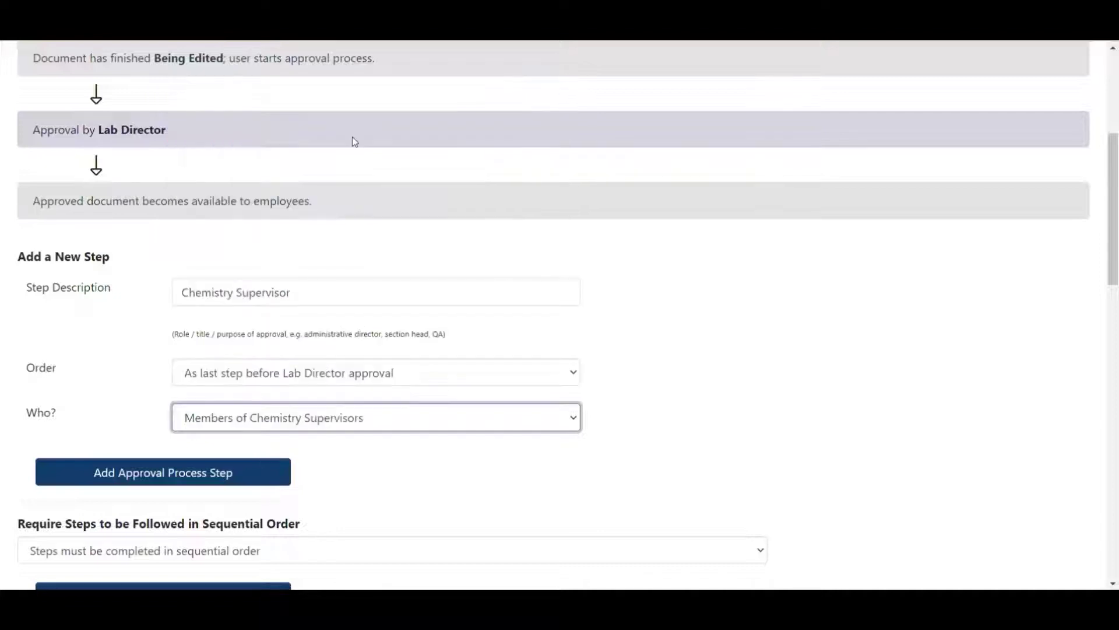
{"action": "left_click", "coordinate": [146, 477]}
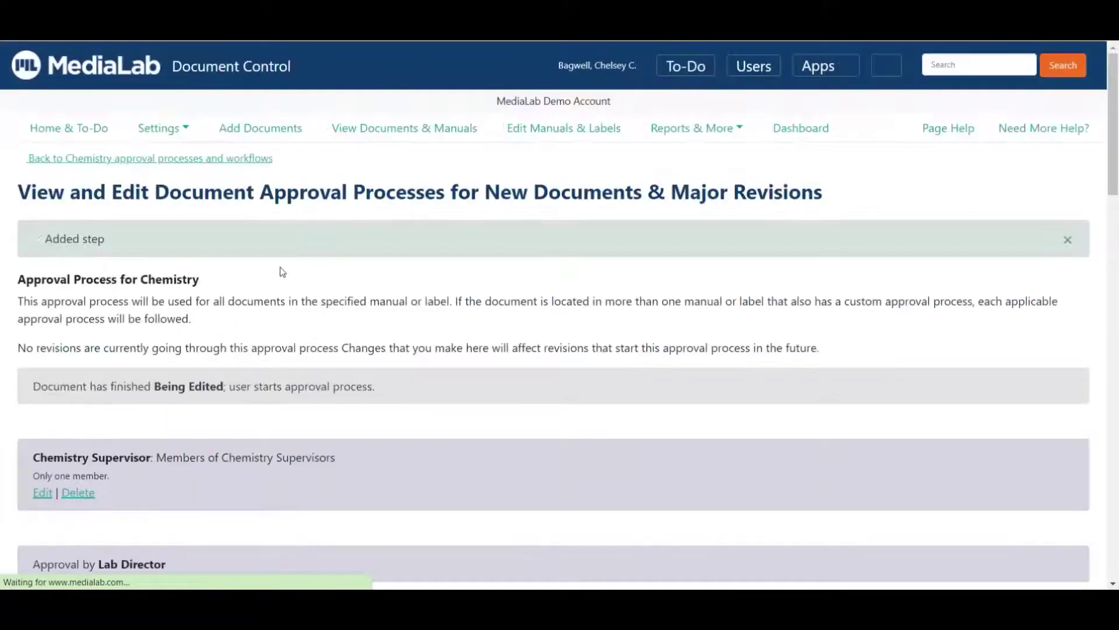
{"action": "scroll", "coordinate": [385, 363], "scroll_direction": "down", "scroll_amount": 2}
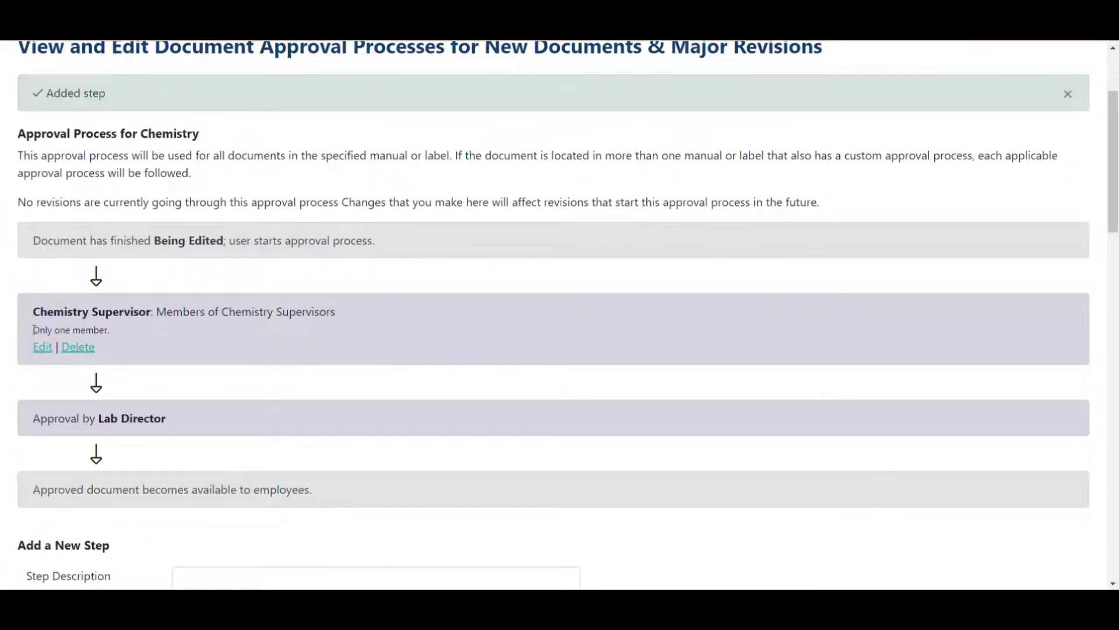
{"action": "left_click_drag", "start_coordinate": [34, 330], "coordinate": [126, 328]}
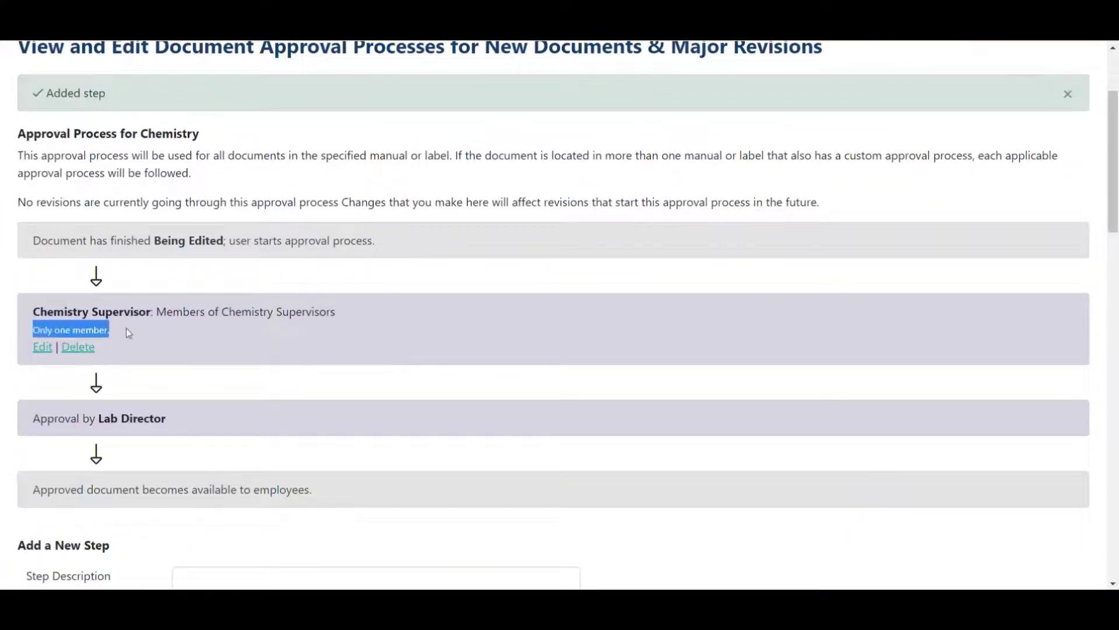
{"action": "left_click", "coordinate": [499, 320]}
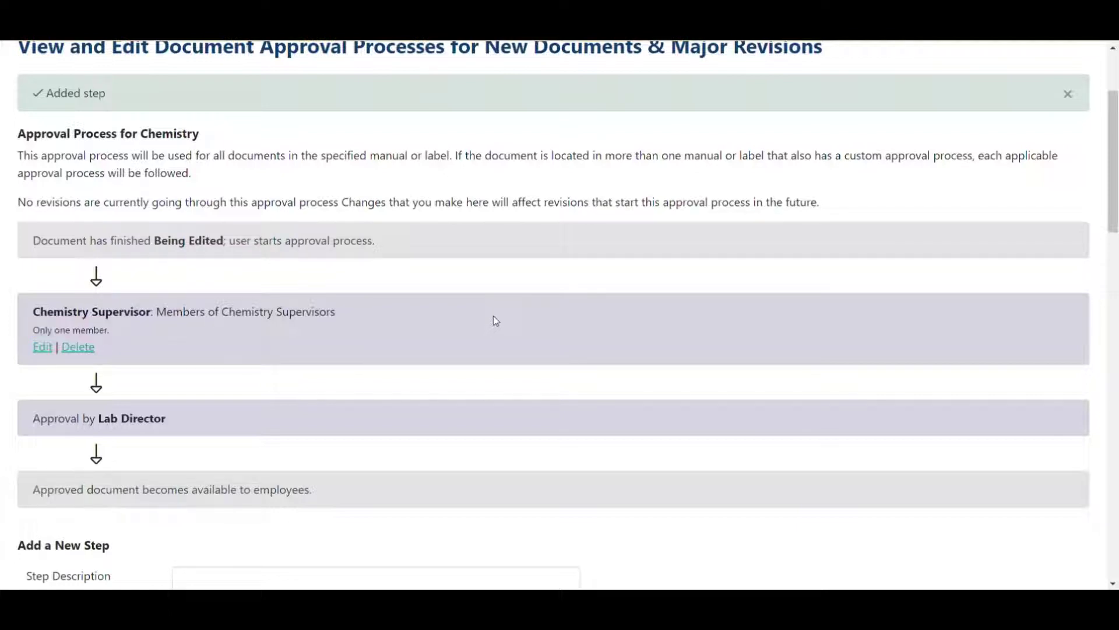
{"action": "scroll", "coordinate": [493, 317], "scroll_direction": "down", "scroll_amount": 1}
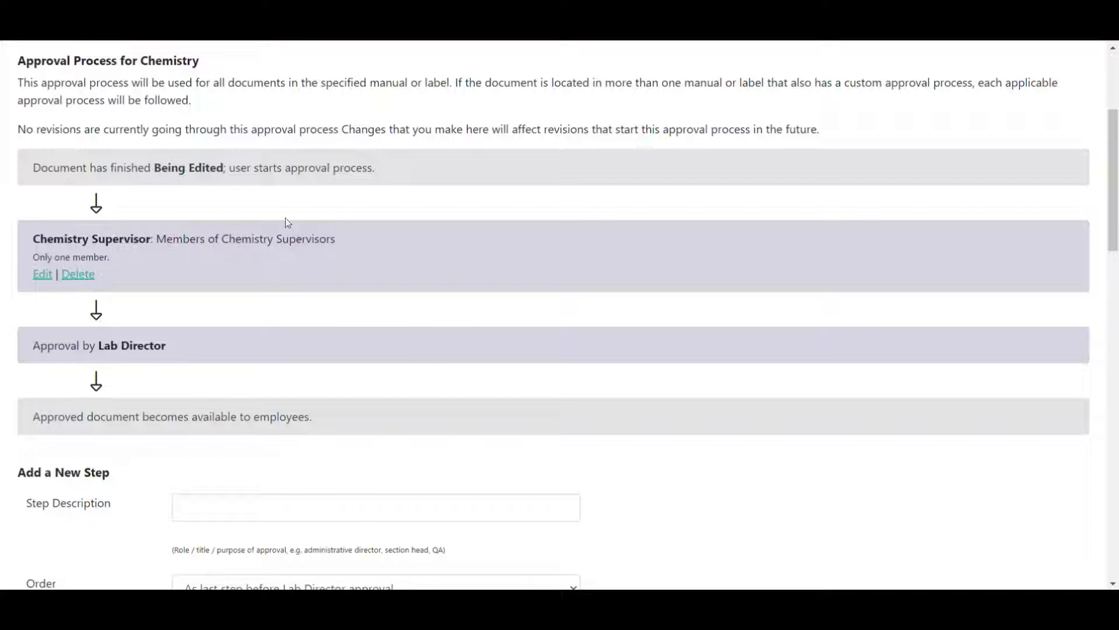
{"action": "scroll", "coordinate": [314, 295], "scroll_direction": "up", "scroll_amount": 1}
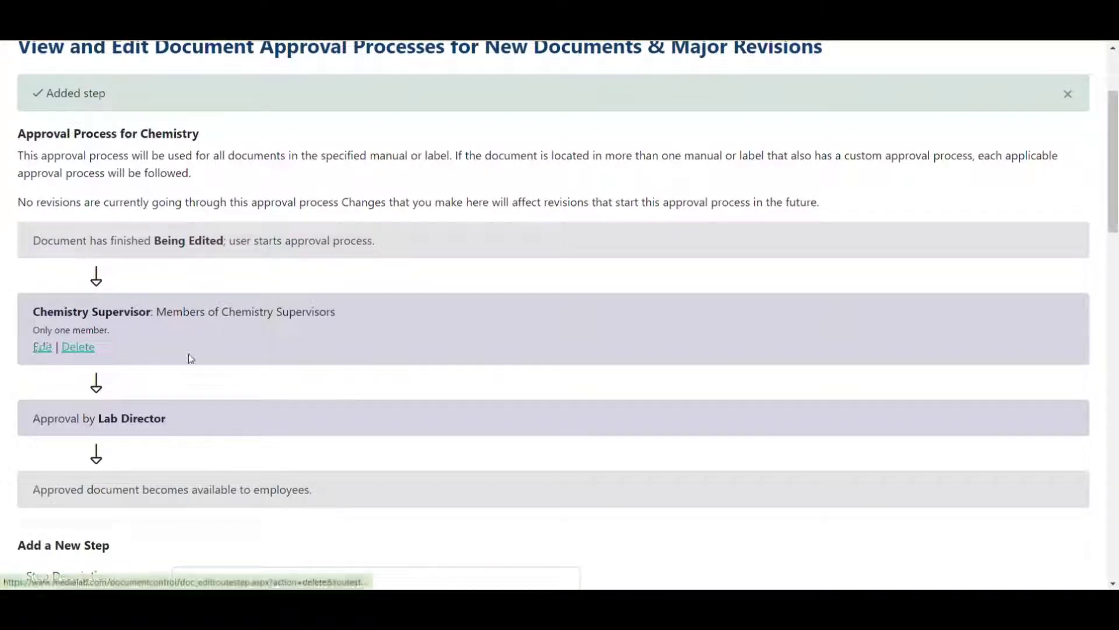
- Change the Chemistry Supervisor step's approver to a single individual user, save, and return to the process
{"action": "left_click", "coordinate": [42, 346]}
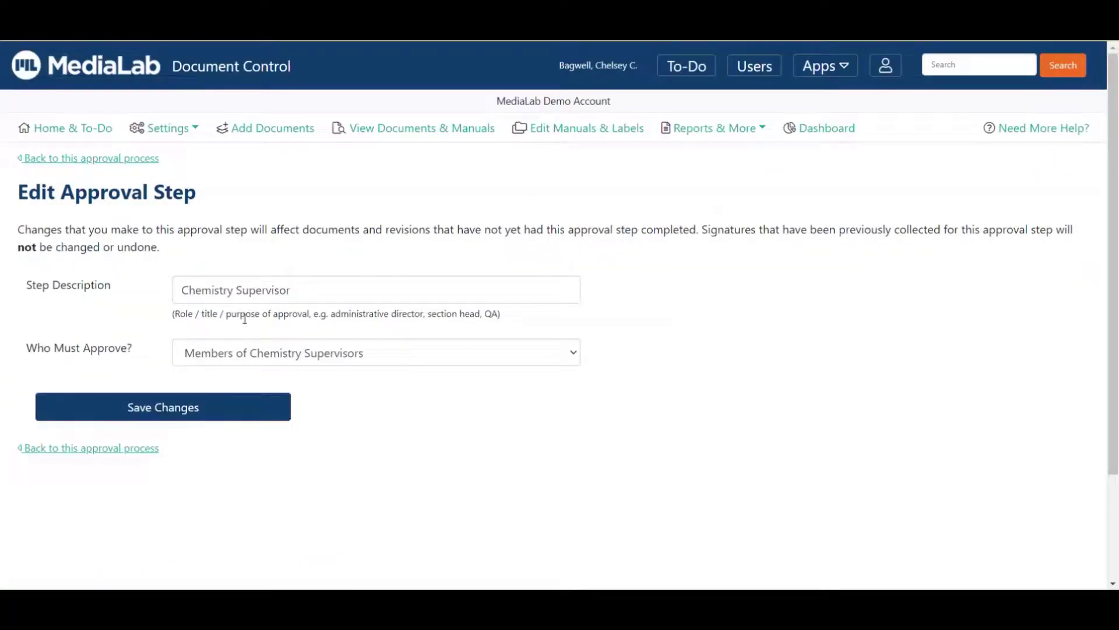
{"action": "left_click", "coordinate": [363, 354]}
{"action": "scroll", "coordinate": [415, 184], "scroll_direction": "down", "scroll_amount": 10}
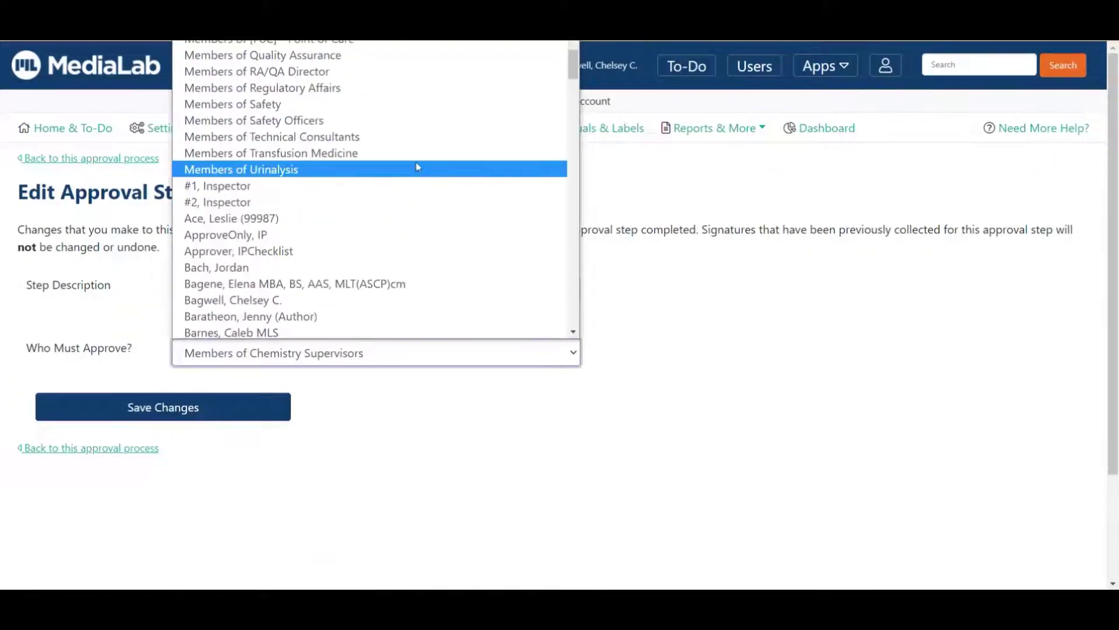
{"action": "left_click", "coordinate": [350, 154]}
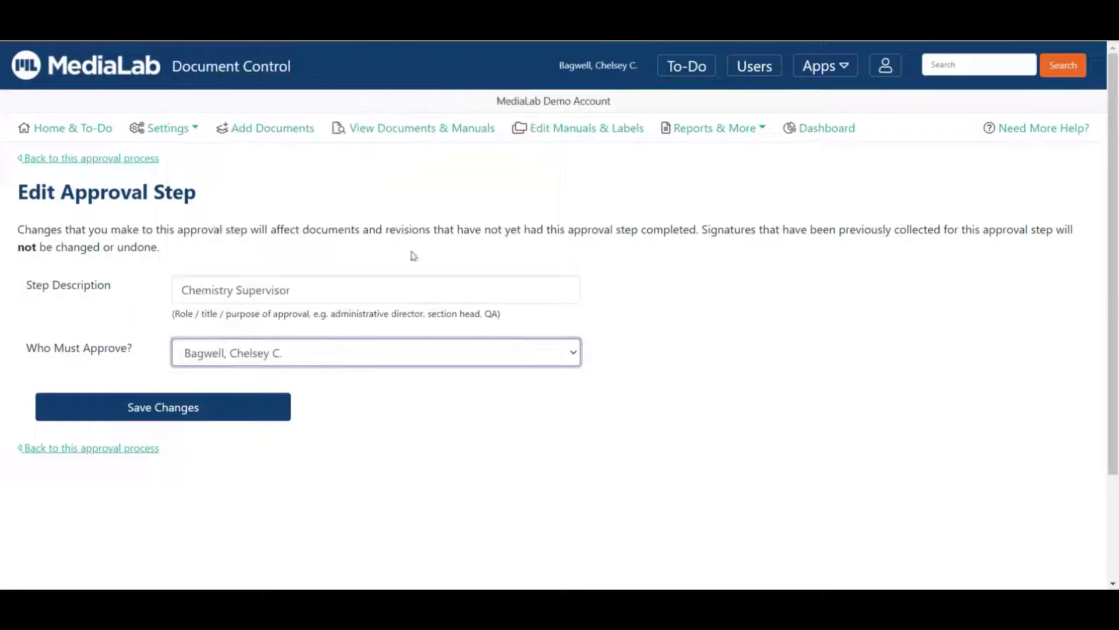
{"action": "left_click", "coordinate": [161, 407]}
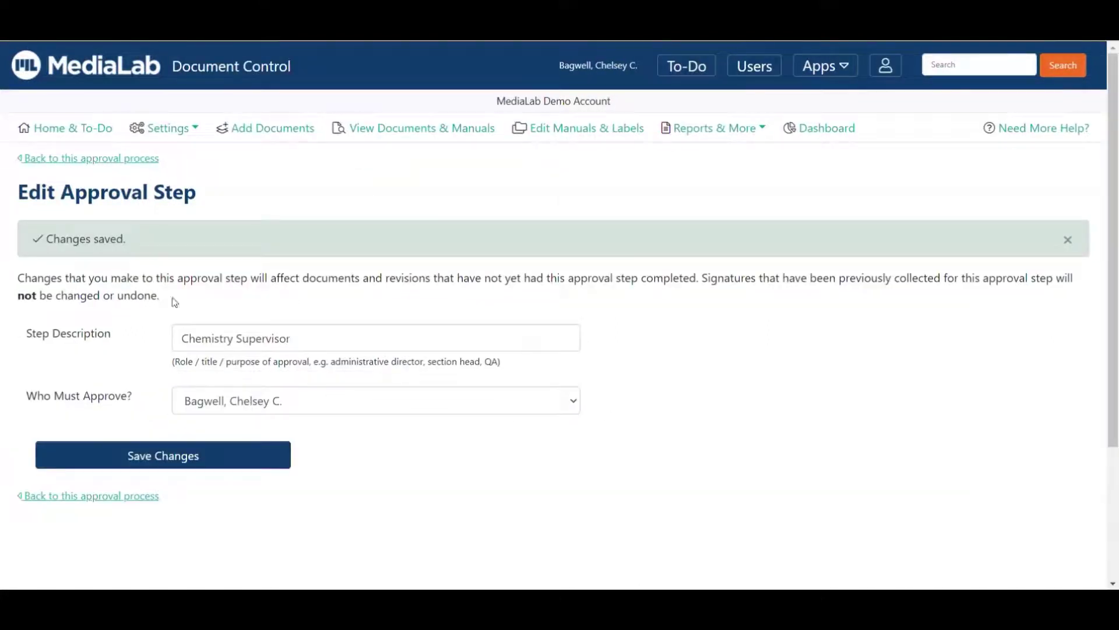
{"action": "left_click", "coordinate": [117, 157]}
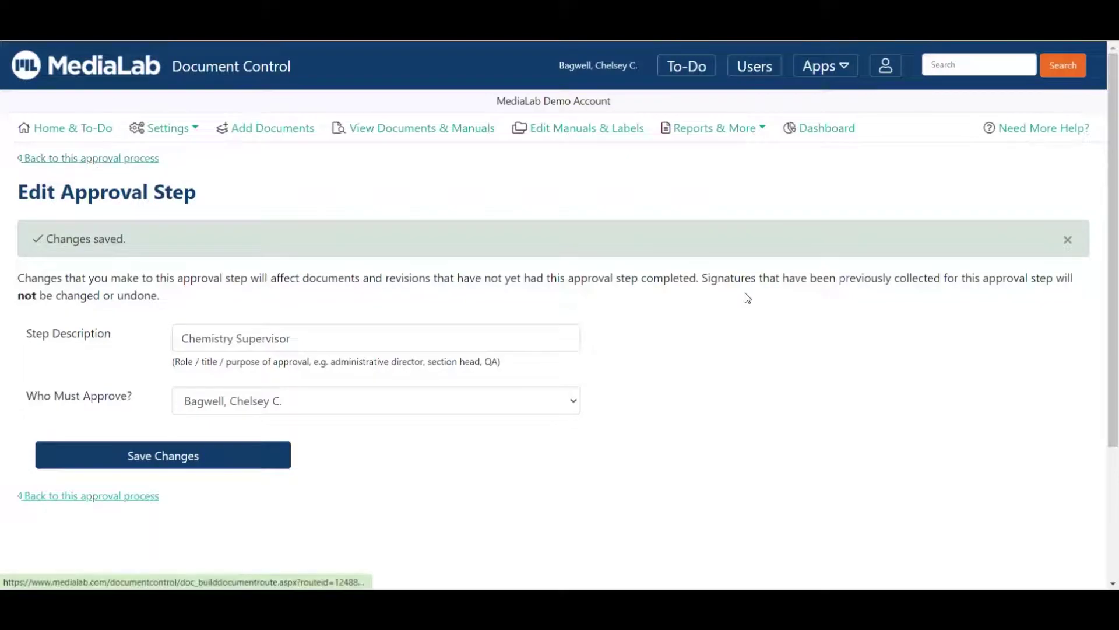
{"action": "scroll", "coordinate": [564, 320], "scroll_direction": "down", "scroll_amount": 3}
{"action": "scroll", "coordinate": [437, 335], "scroll_direction": "up", "scroll_amount": 1}
{"action": "scroll", "coordinate": [370, 309], "scroll_direction": "down", "scroll_amount": 1}
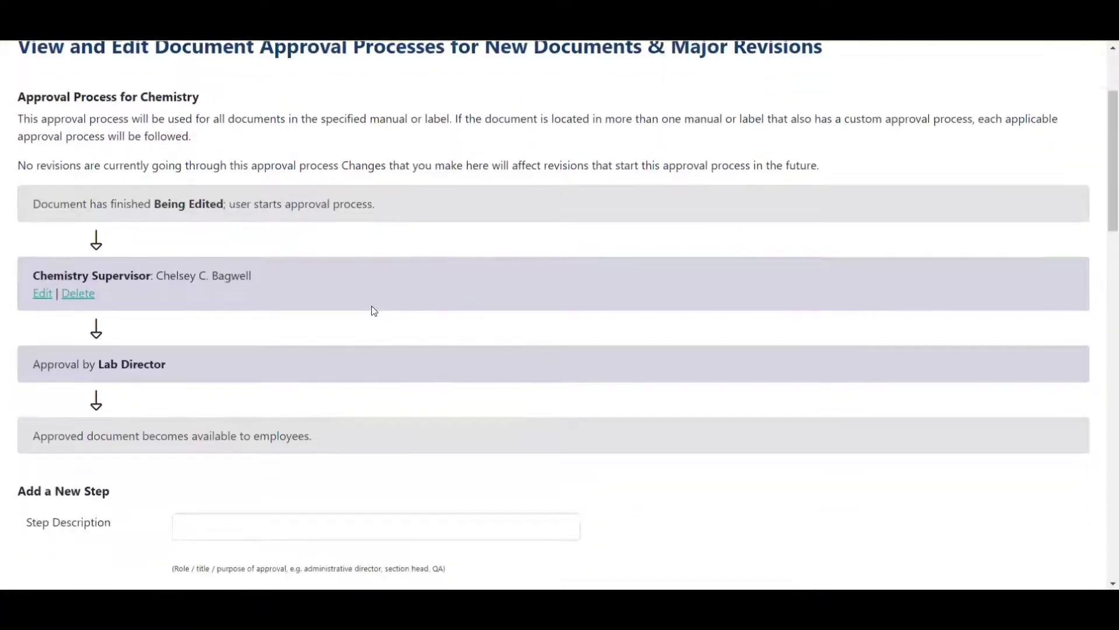
{"action": "left_click_drag", "start_coordinate": [33, 205], "coordinate": [420, 205]}
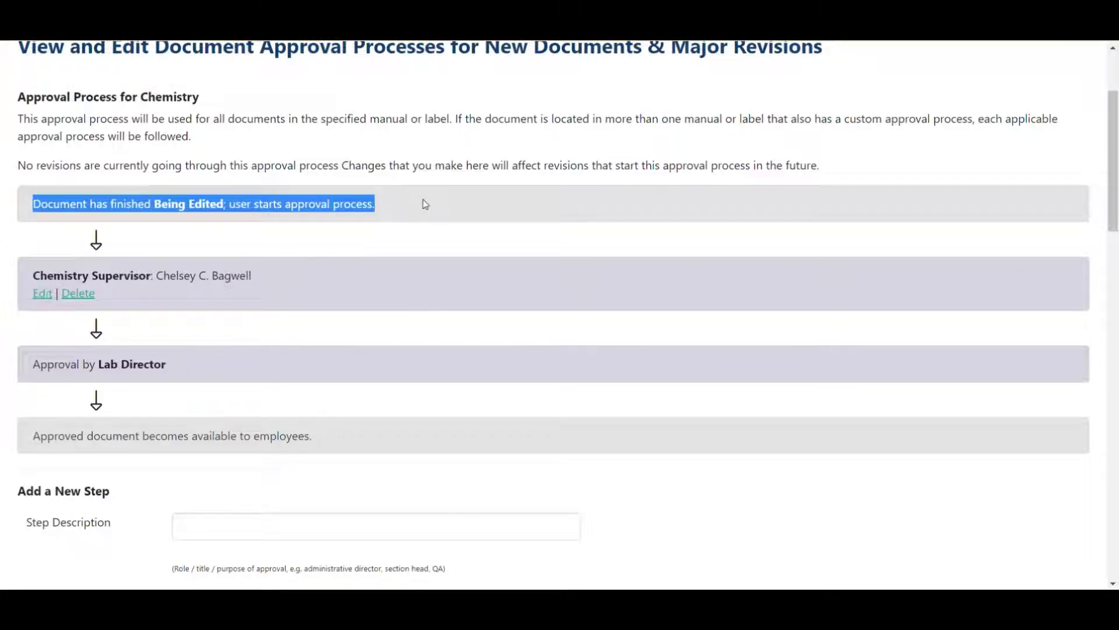
{"action": "left_click", "coordinate": [426, 204]}
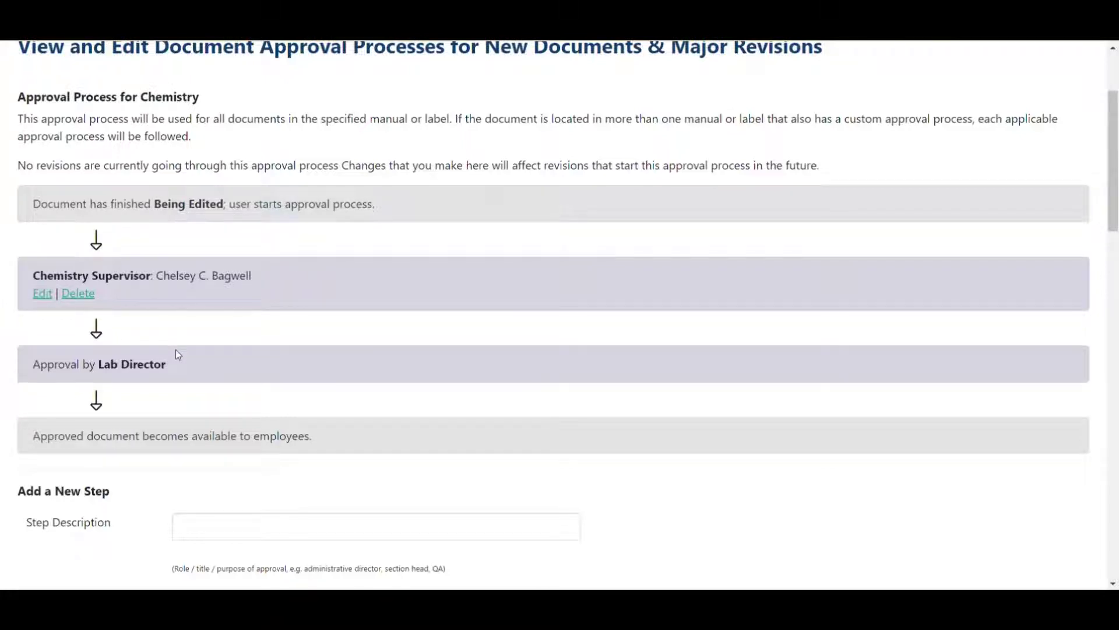
{"action": "scroll", "coordinate": [178, 355], "scroll_direction": "down", "scroll_amount": 1}
{"action": "left_click_drag", "start_coordinate": [32, 363], "coordinate": [345, 368]}
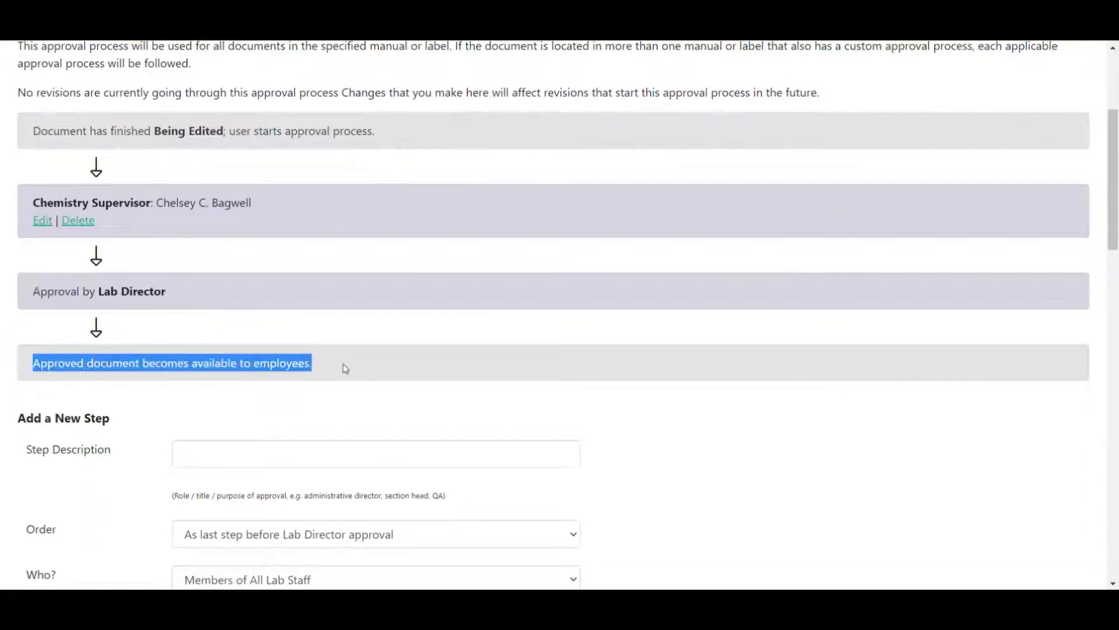
{"action": "left_click", "coordinate": [355, 367]}
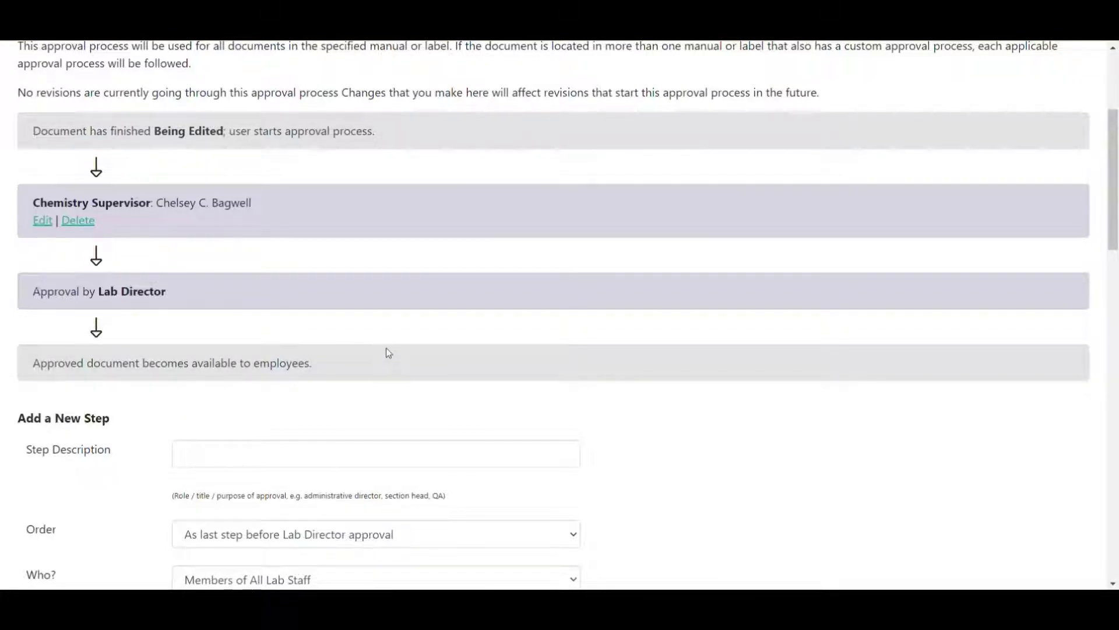
{"action": "scroll", "coordinate": [383, 344], "scroll_direction": "up", "scroll_amount": 1}
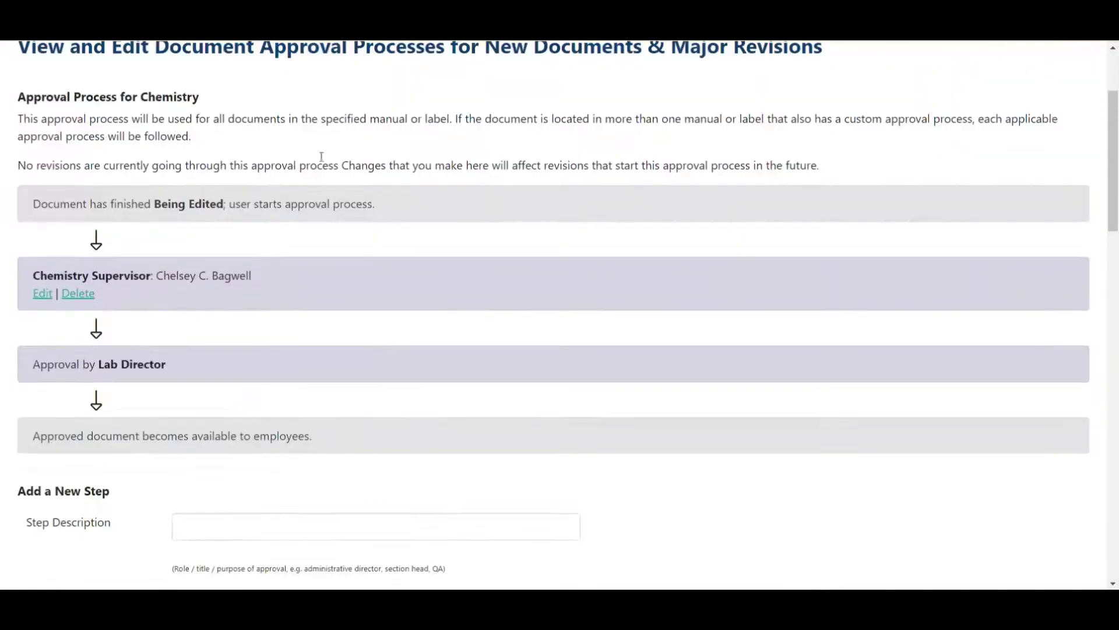
{"action": "left_click_drag", "start_coordinate": [142, 97], "coordinate": [220, 99]}
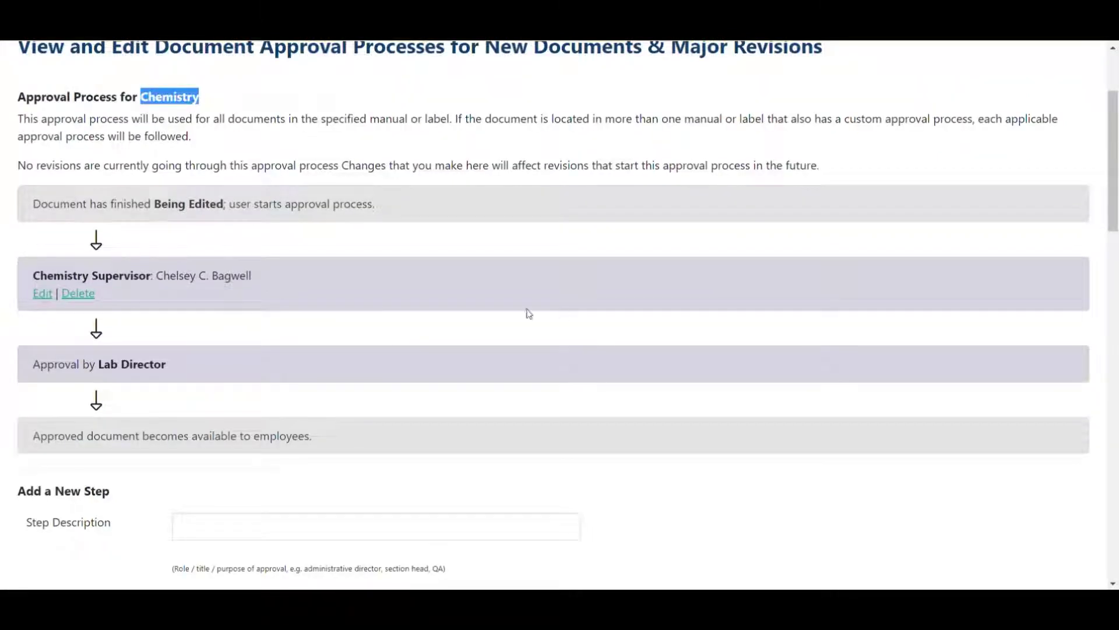
{"action": "scroll", "coordinate": [620, 288], "scroll_direction": "down", "scroll_amount": 1}
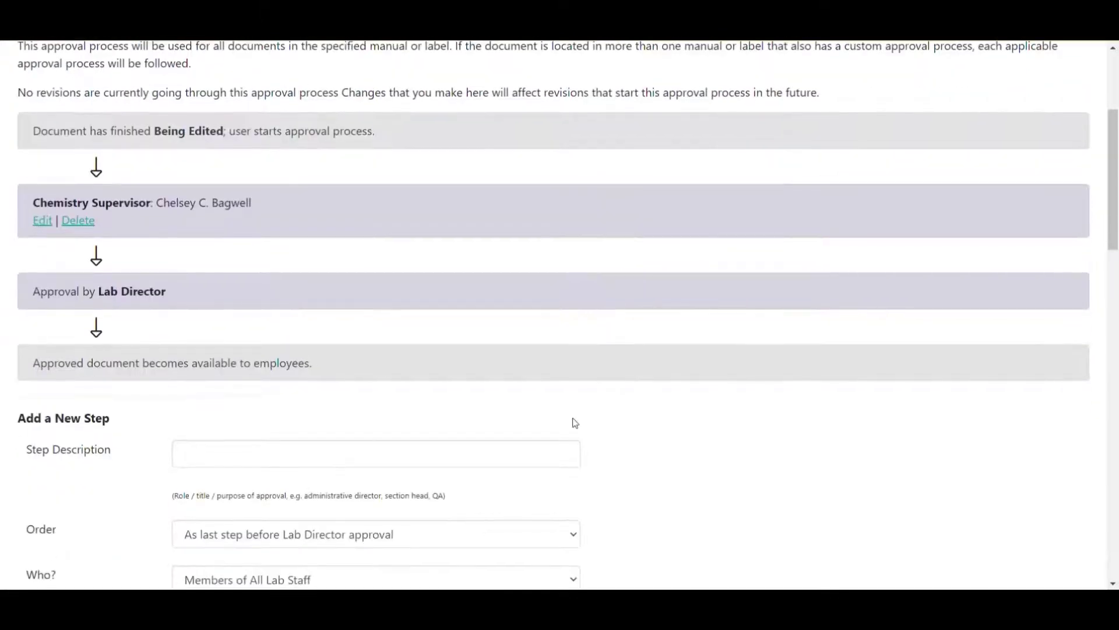
{"action": "scroll", "coordinate": [565, 373], "scroll_direction": "down", "scroll_amount": 1}
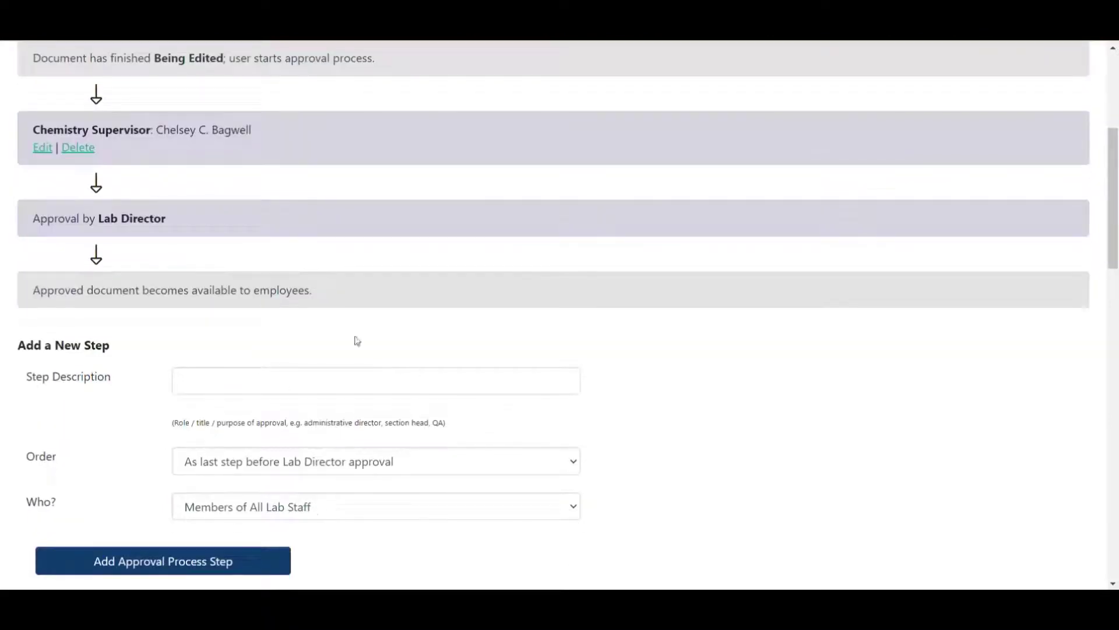
{"action": "left_click", "coordinate": [452, 379]}
{"action": "scroll", "coordinate": [606, 331], "scroll_direction": "down", "scroll_amount": 2}
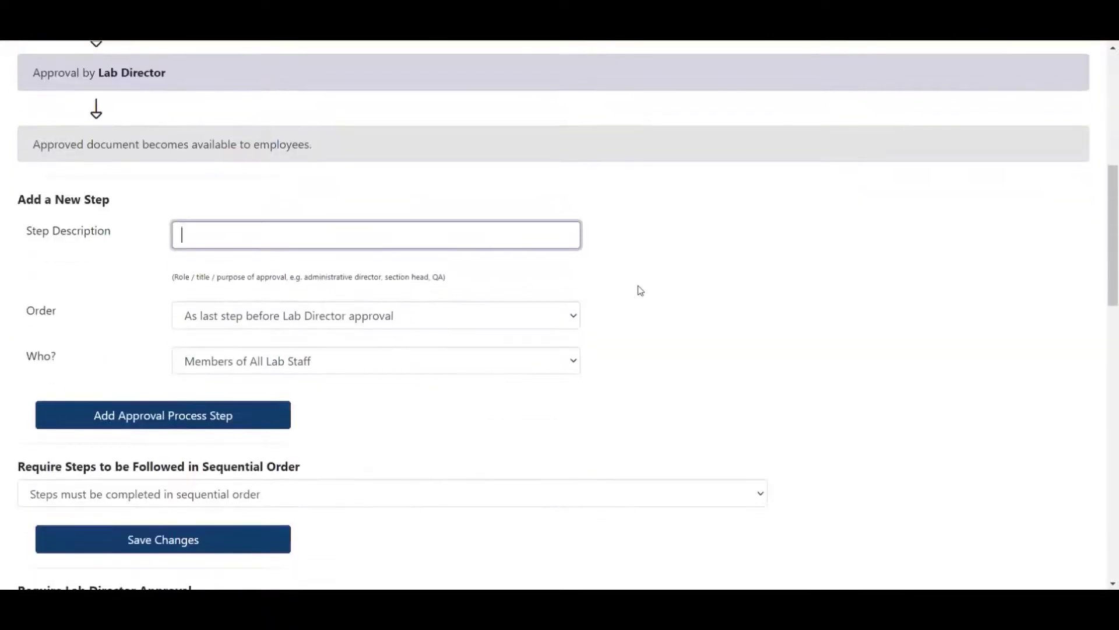
{"action": "scroll", "coordinate": [752, 221], "scroll_direction": "down", "scroll_amount": 3}
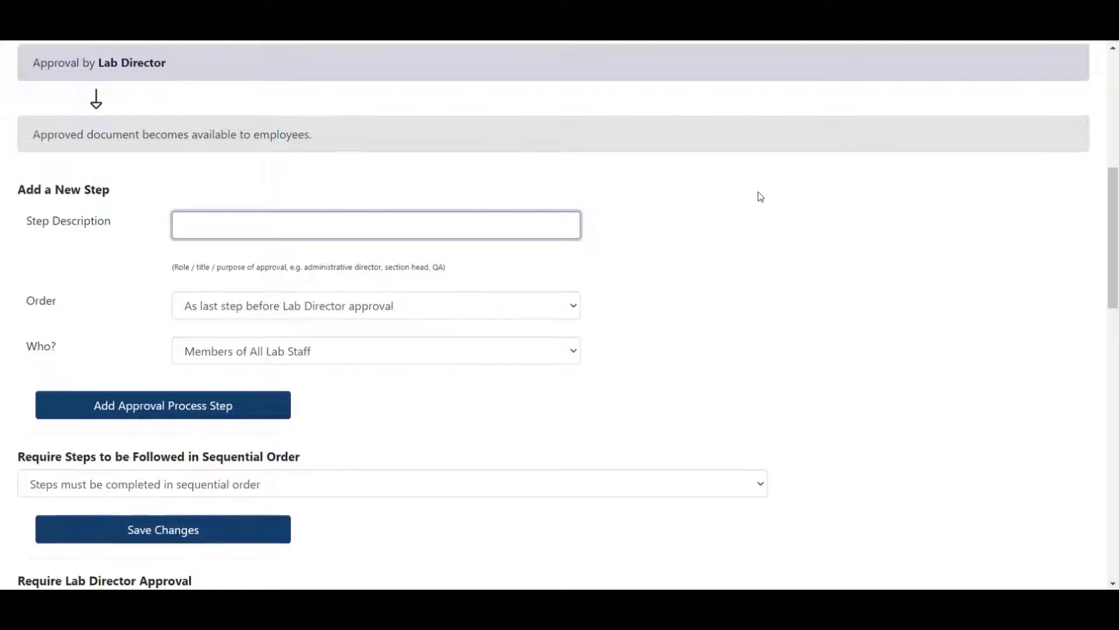
{"action": "scroll", "coordinate": [875, 247], "scroll_direction": "down", "scroll_amount": 1}
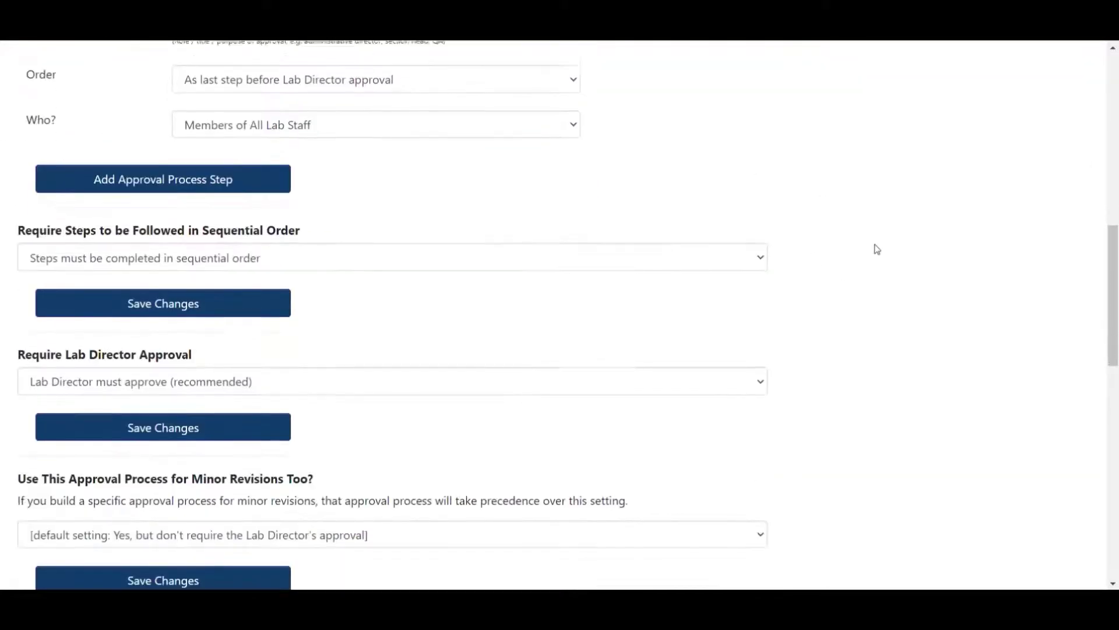
{"action": "left_click_drag", "start_coordinate": [18, 178], "coordinate": [320, 172]}
{"action": "left_click", "coordinate": [333, 204]}
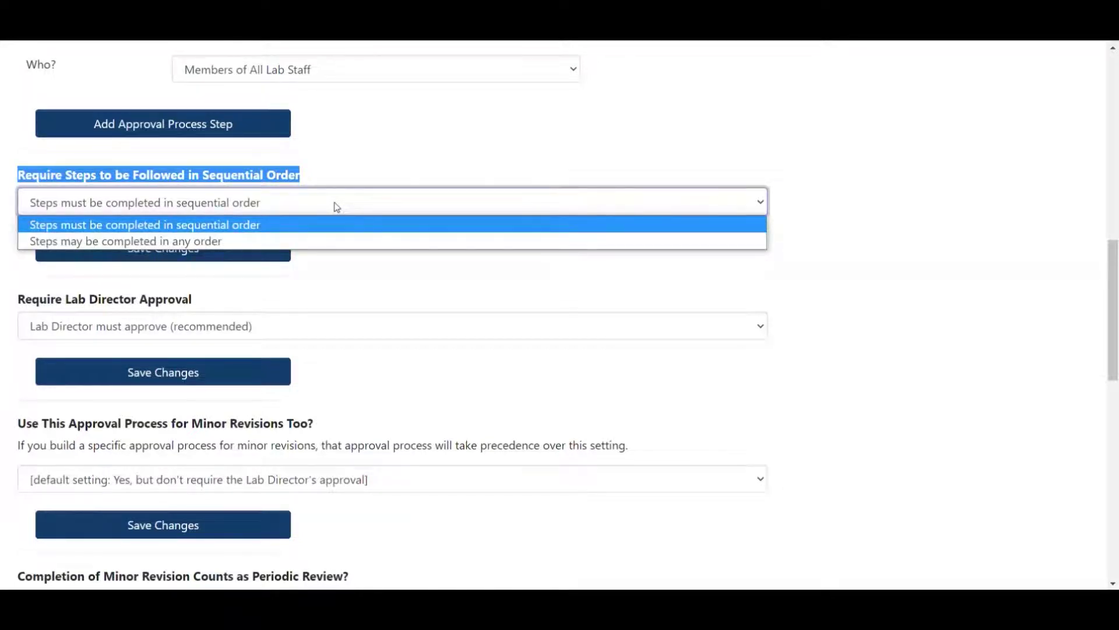
{"action": "left_click", "coordinate": [336, 206]}
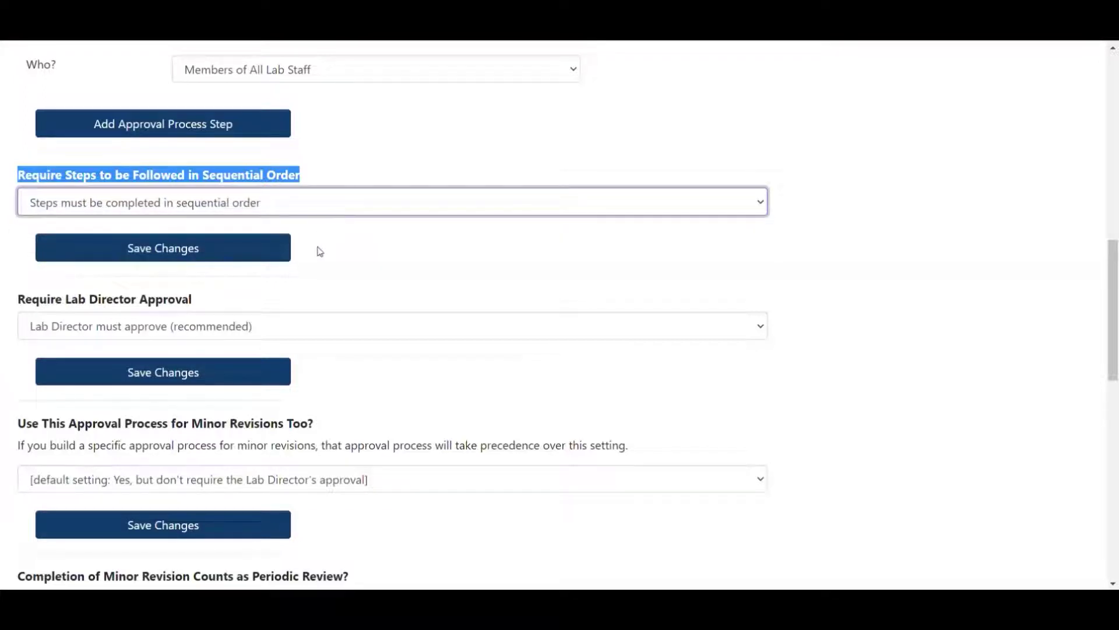
{"action": "scroll", "coordinate": [297, 289], "scroll_direction": "down", "scroll_amount": 1}
{"action": "left_click", "coordinate": [295, 253]}
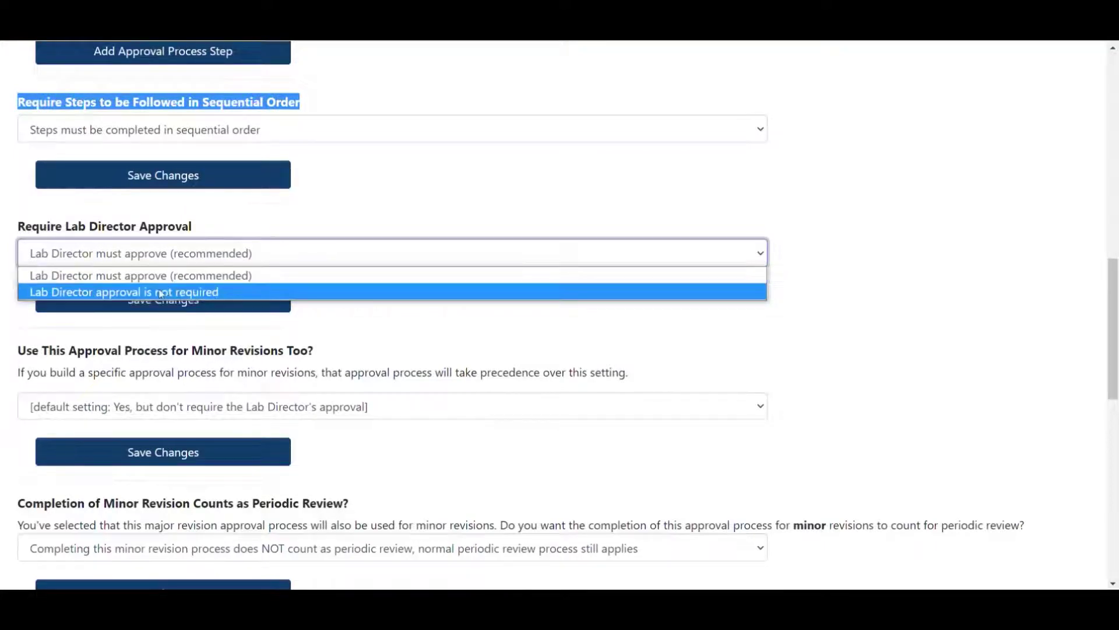
{"action": "left_click", "coordinate": [195, 293]}
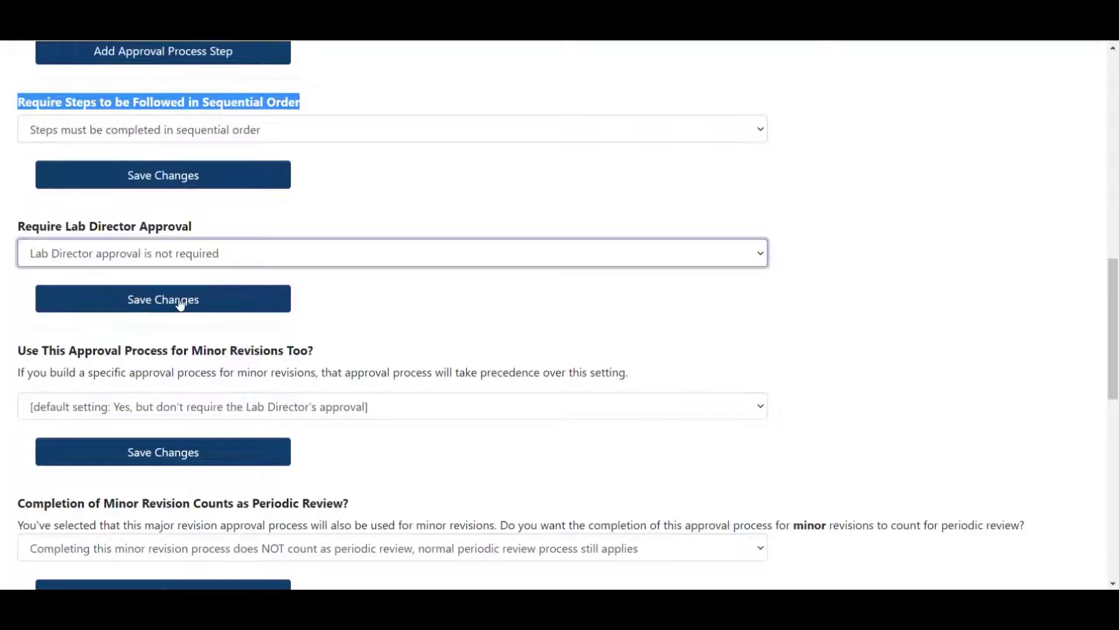
{"action": "left_click", "coordinate": [218, 249]}
{"action": "left_click", "coordinate": [222, 275]}
{"action": "scroll", "coordinate": [528, 333], "scroll_direction": "down", "scroll_amount": 2}
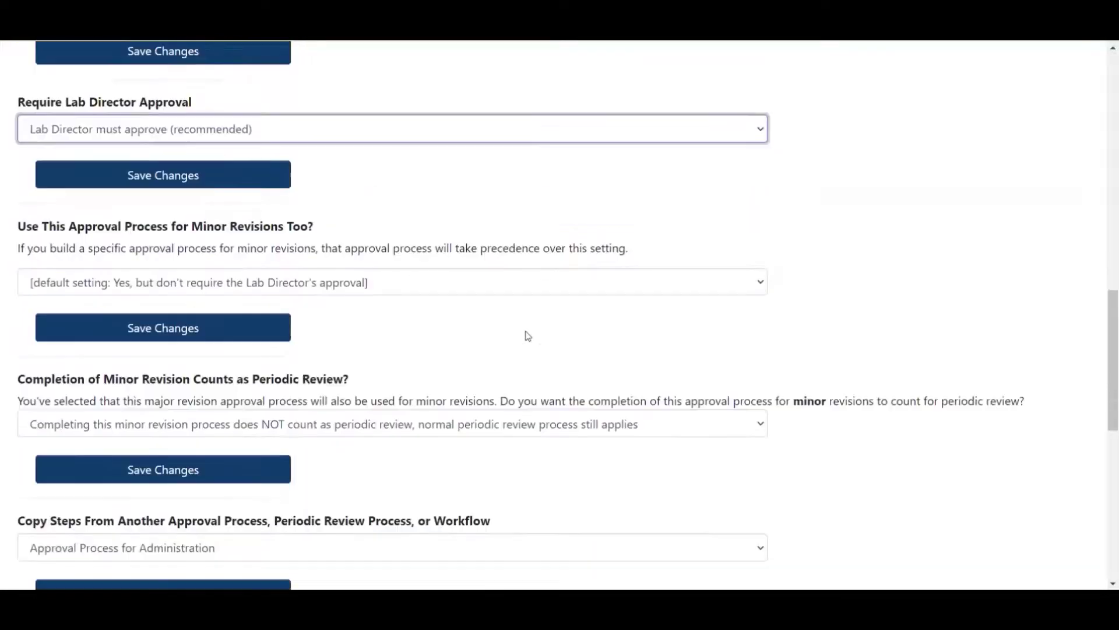
{"action": "scroll", "coordinate": [375, 328], "scroll_direction": "up", "scroll_amount": 1}
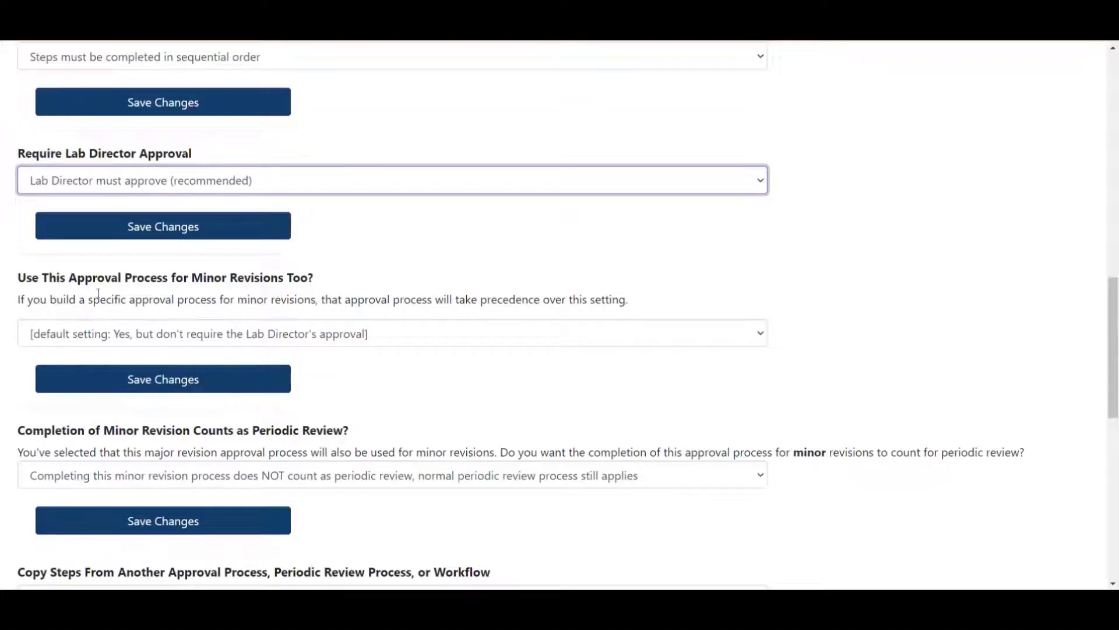
- Review the minor-revision setting and keep its default
{"action": "left_click", "coordinate": [456, 334]}
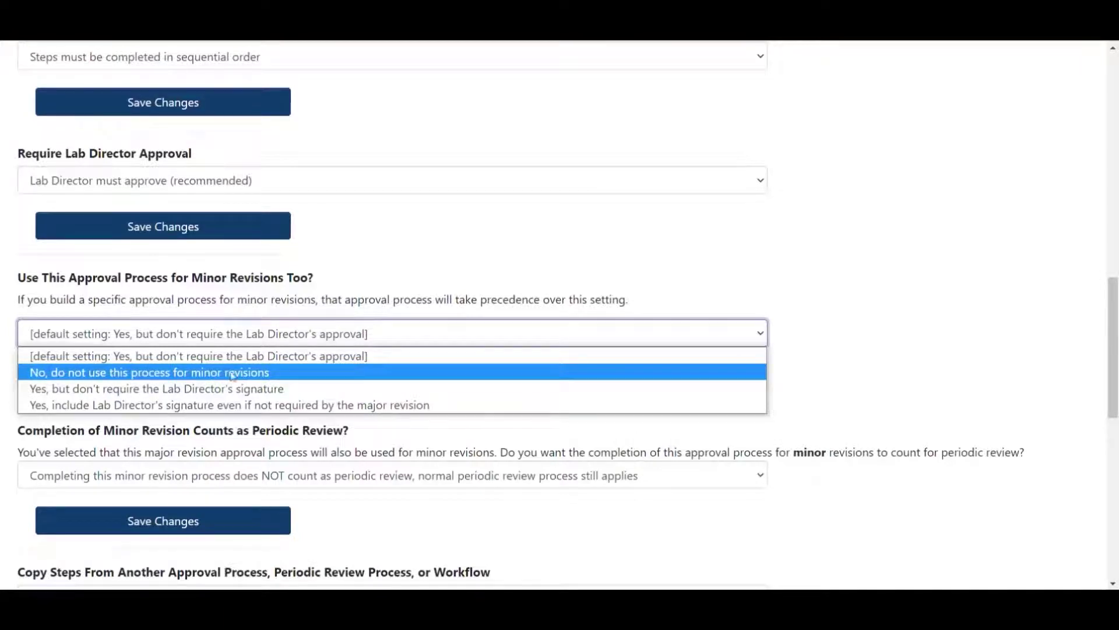
{"action": "left_click", "coordinate": [447, 290]}
{"action": "scroll", "coordinate": [448, 290], "scroll_direction": "down", "scroll_amount": 2}
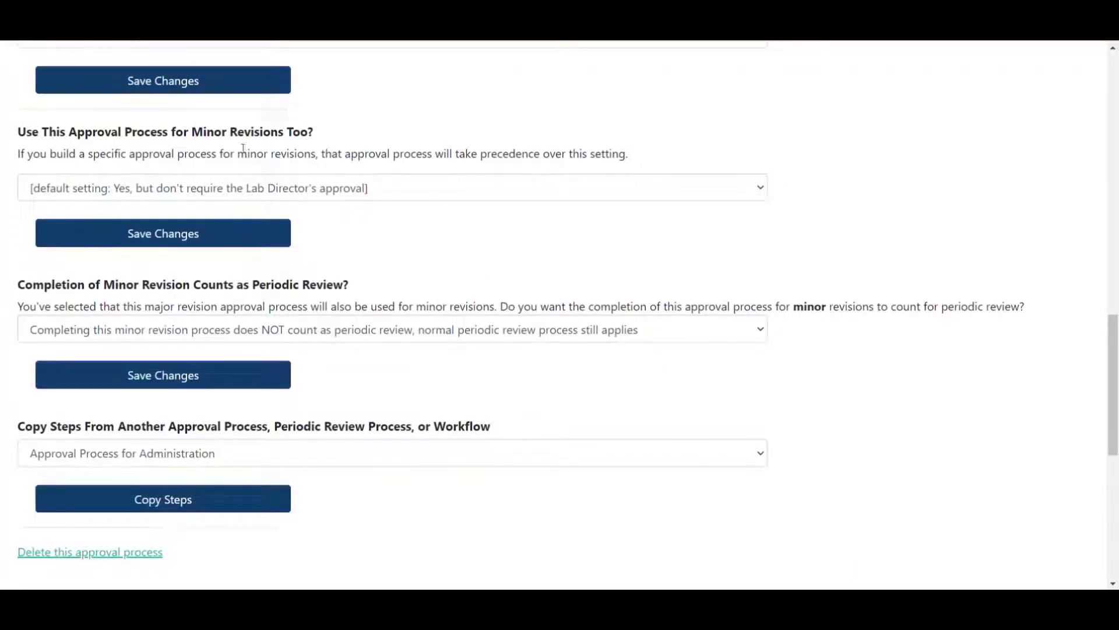
{"action": "left_click", "coordinate": [117, 186]}
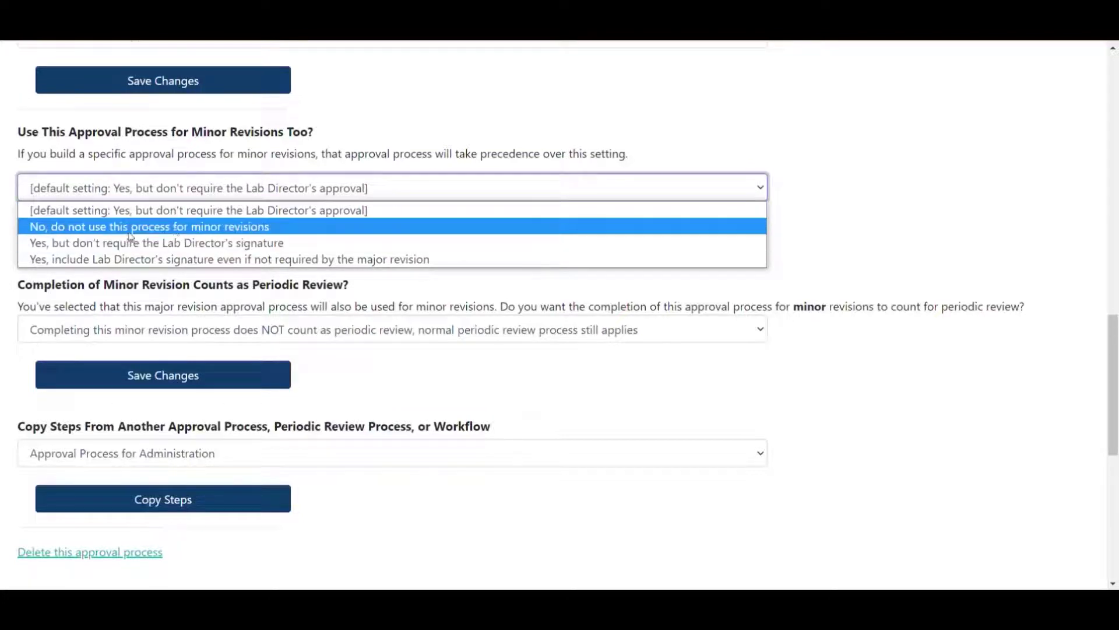
{"action": "left_click", "coordinate": [255, 354]}
- Count minor revision completion as periodic review, and locate the copy-steps section below
{"action": "left_click", "coordinate": [257, 337]}
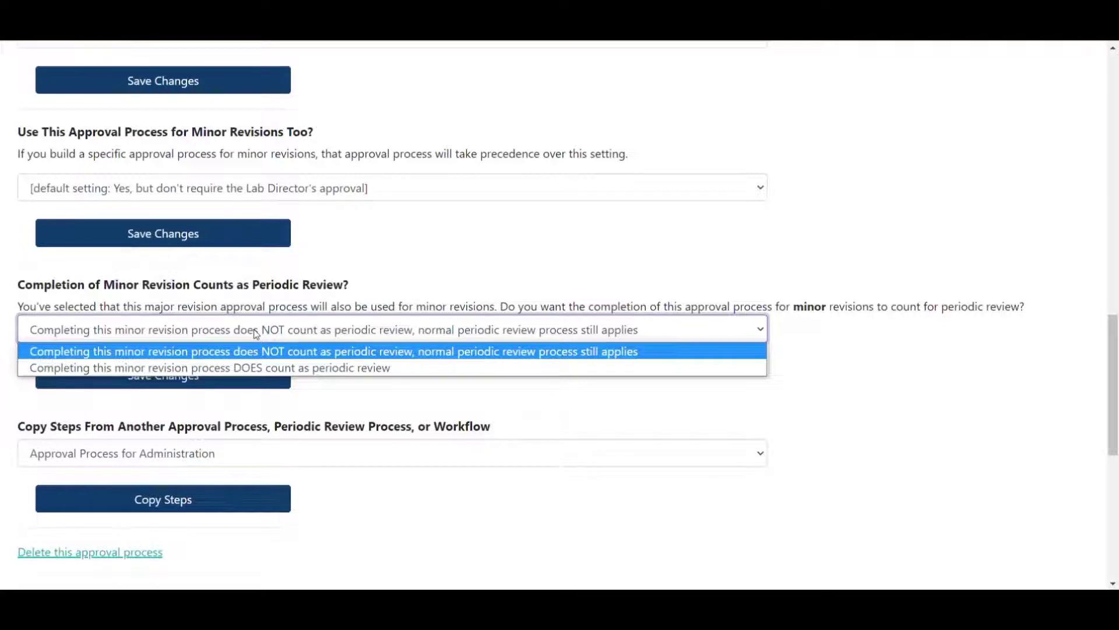
{"action": "left_click", "coordinate": [251, 367]}
{"action": "scroll", "coordinate": [296, 284], "scroll_direction": "down", "scroll_amount": 1}
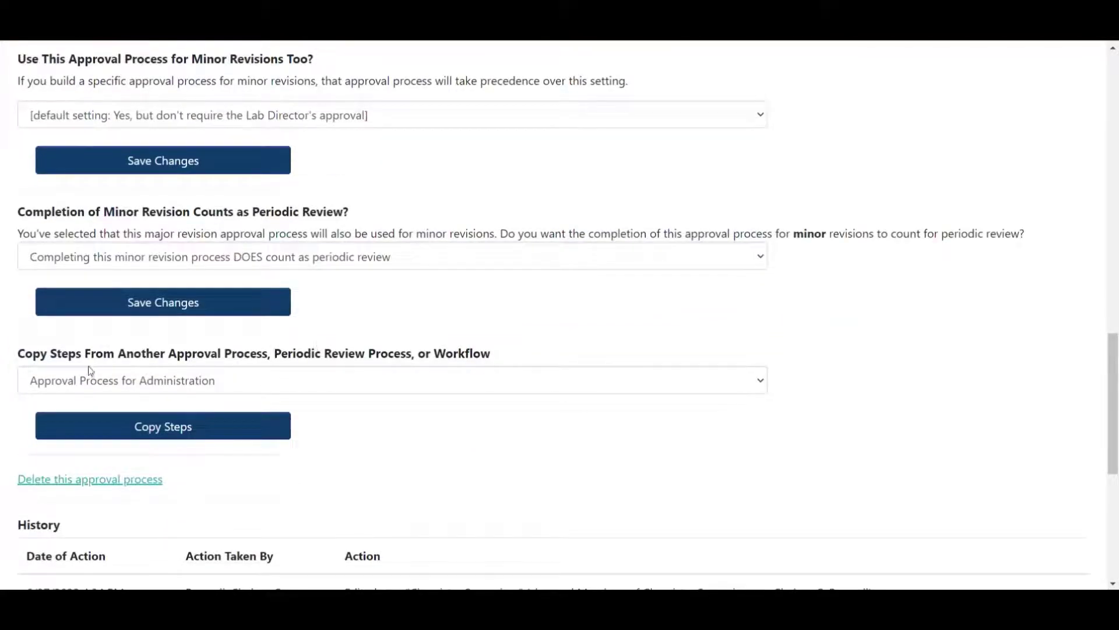
{"action": "left_click_drag", "start_coordinate": [18, 357], "coordinate": [522, 369]}
{"action": "left_click", "coordinate": [528, 344]}
{"action": "left_click", "coordinate": [477, 385]}
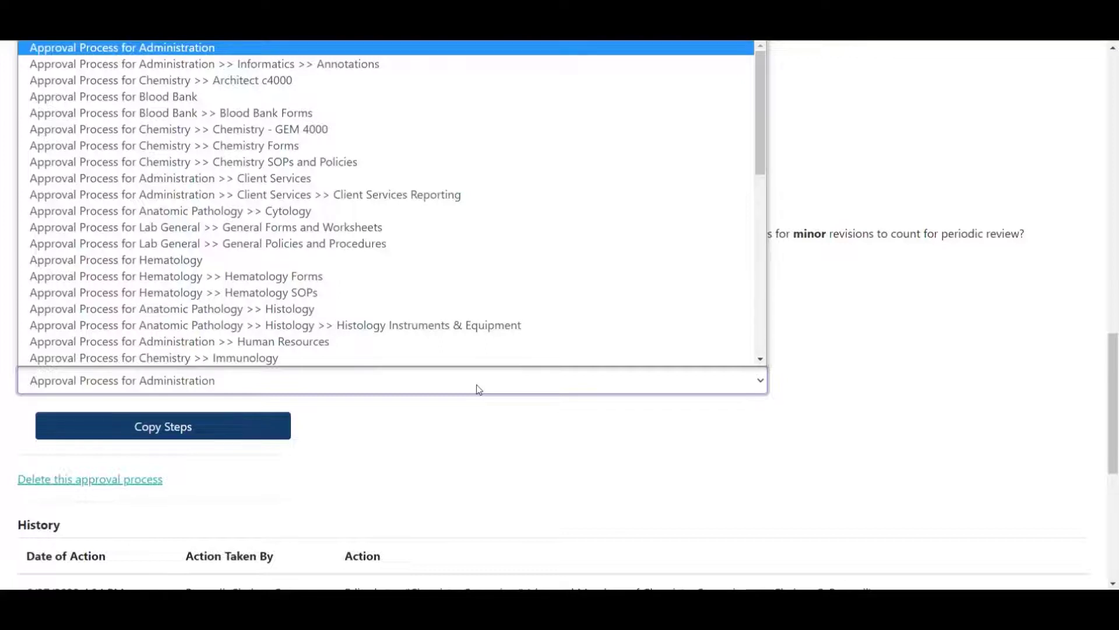
{"action": "left_click", "coordinate": [478, 389]}
{"action": "scroll", "coordinate": [507, 419], "scroll_direction": "down", "scroll_amount": 3}
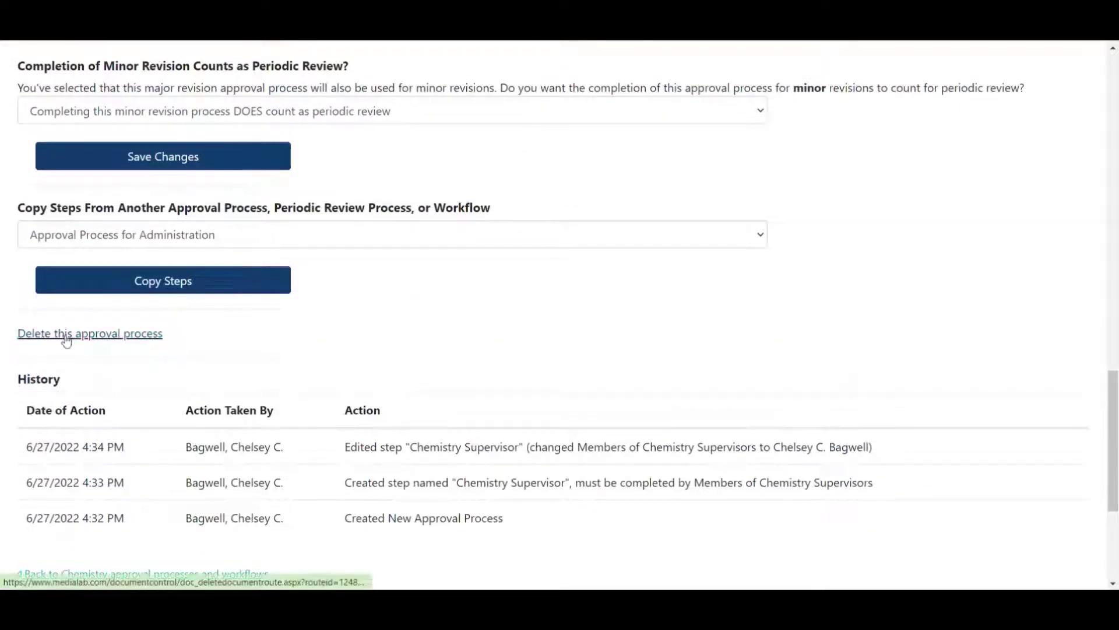
{"action": "scroll", "coordinate": [61, 357], "scroll_direction": "down", "scroll_amount": 1}
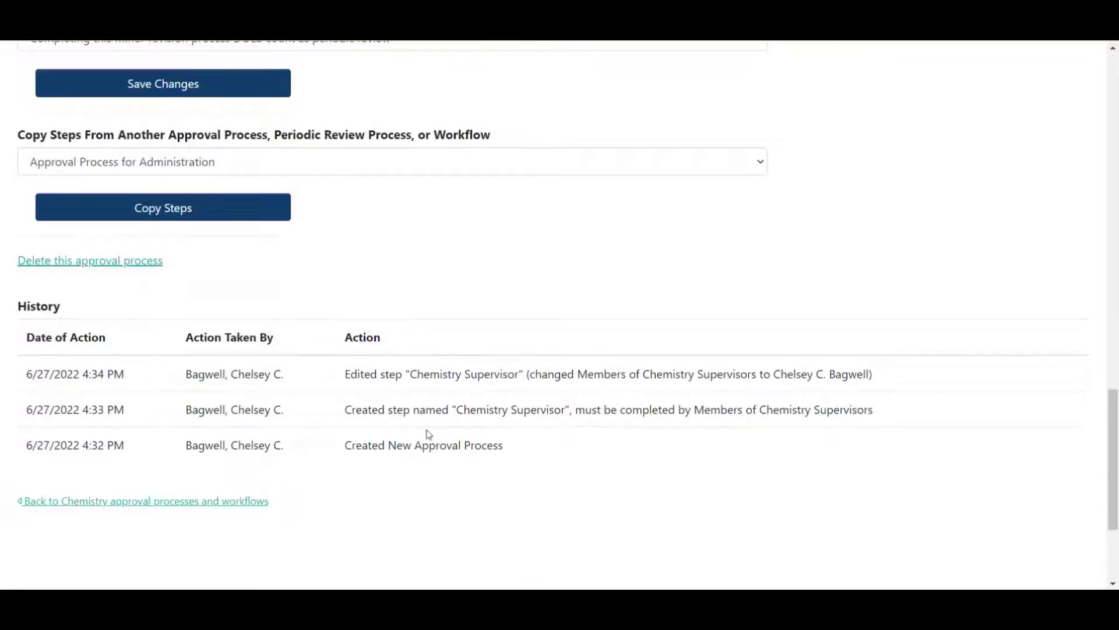
- Return to the new-documents approval processes list and check the Chemistry row's steps before Lab Director approval
{"action": "scroll", "coordinate": [428, 435], "scroll_direction": "up", "scroll_amount": 15}
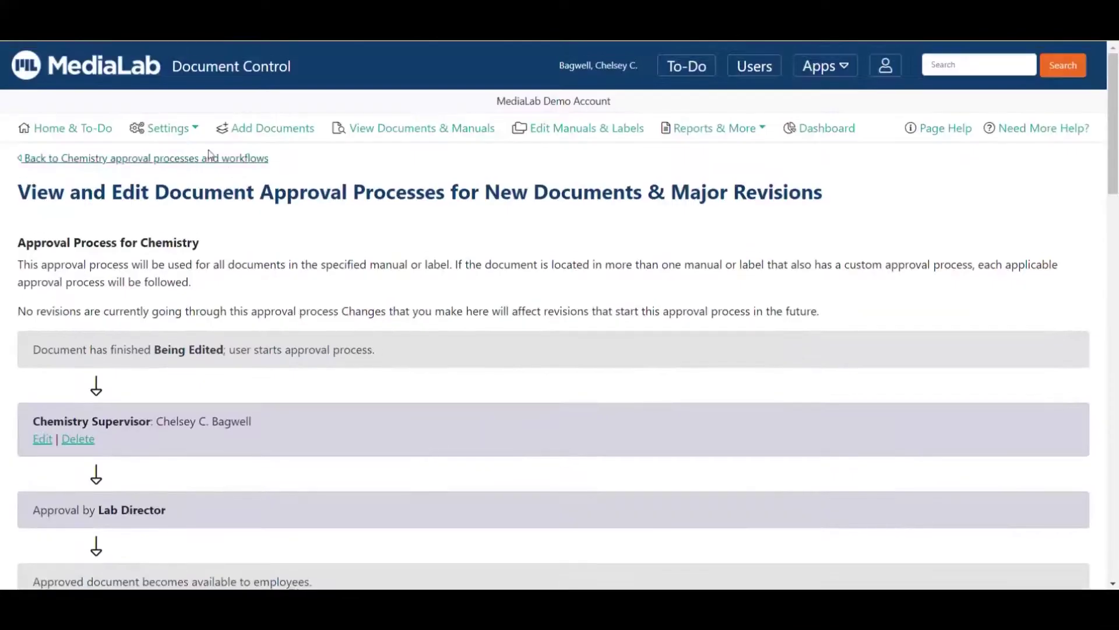
{"action": "left_click", "coordinate": [178, 129]}
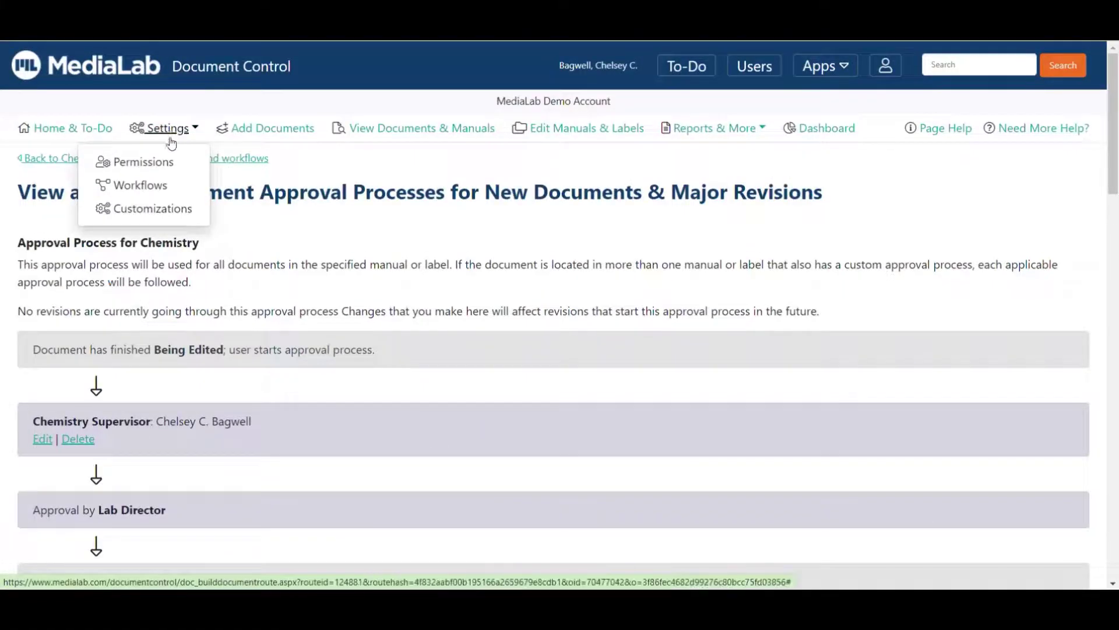
{"action": "left_click", "coordinate": [162, 186]}
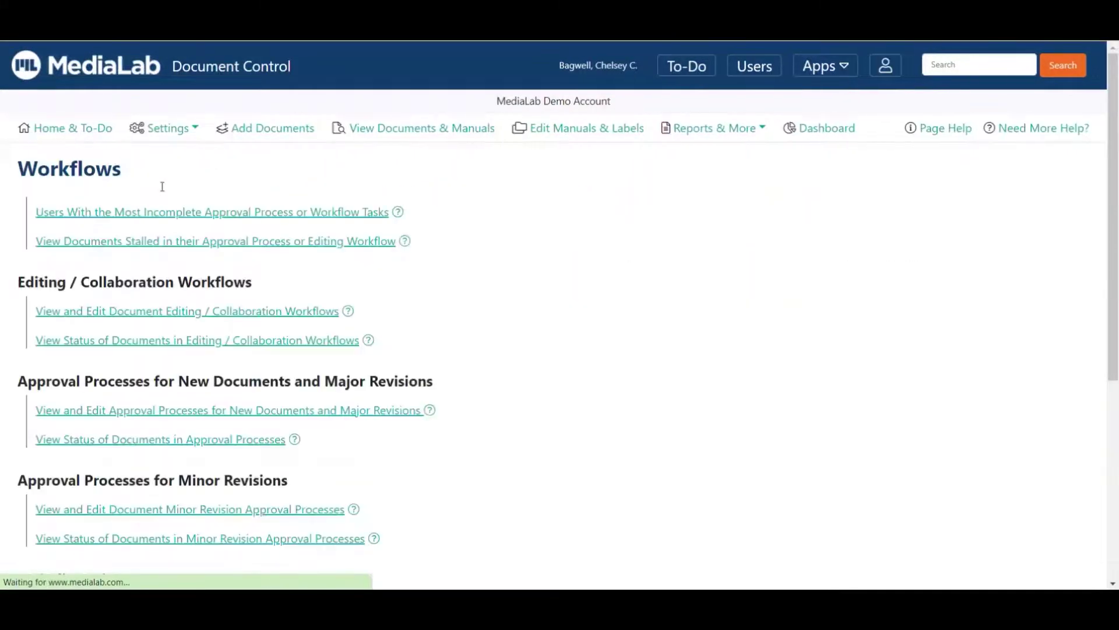
{"action": "left_click", "coordinate": [355, 411]}
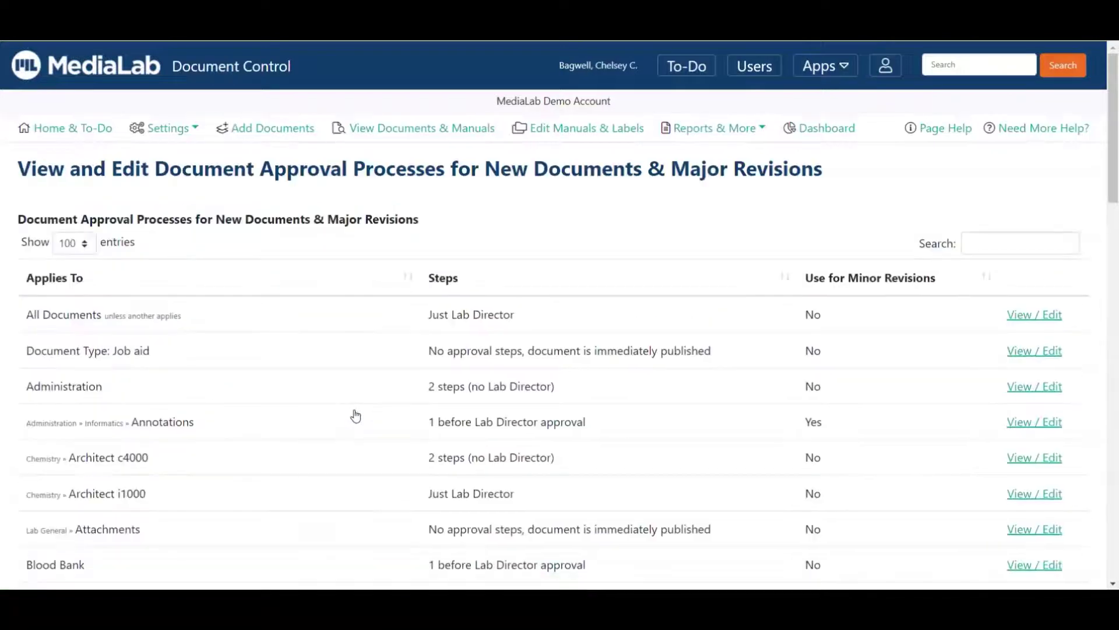
{"action": "scroll", "coordinate": [354, 414], "scroll_direction": "down", "scroll_amount": 3}
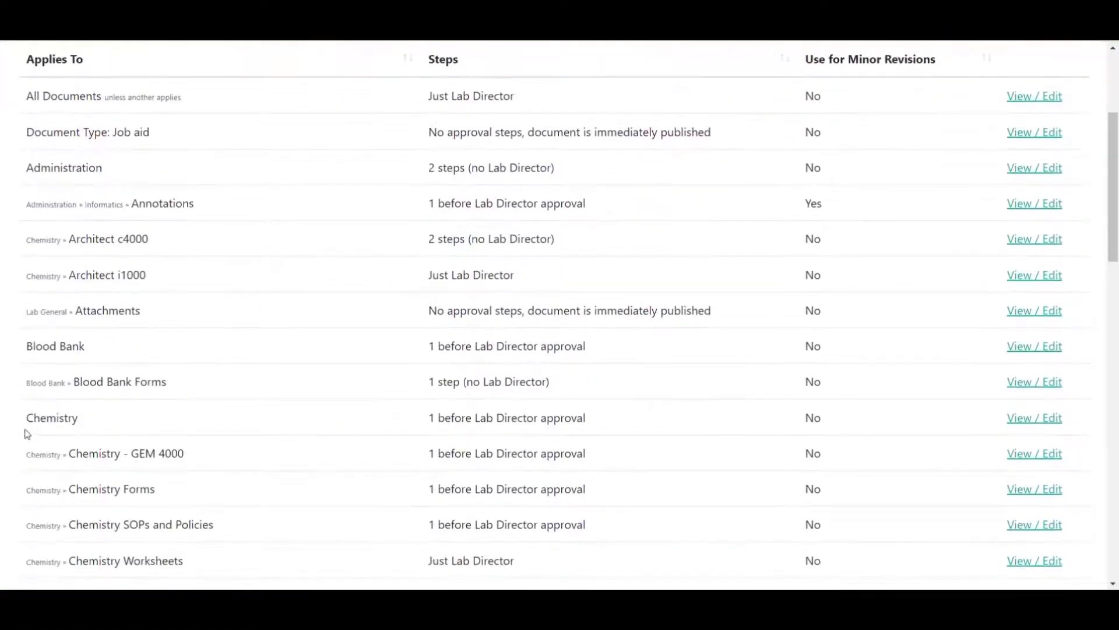
{"action": "left_click_drag", "start_coordinate": [27, 434], "coordinate": [648, 427]}
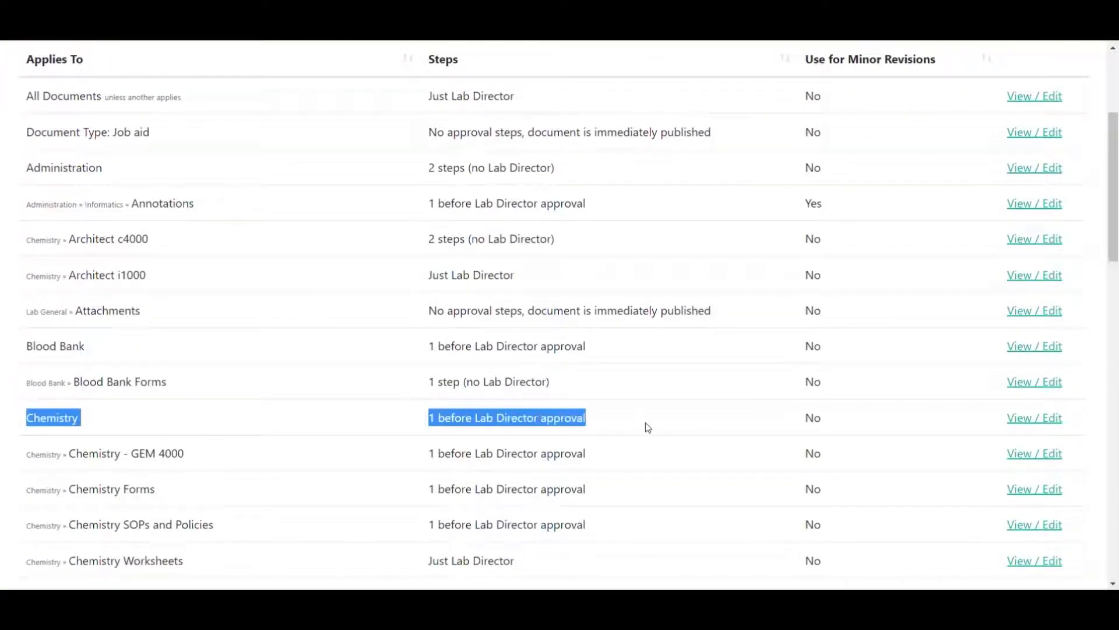
{"action": "left_click", "coordinate": [646, 426]}
{"action": "scroll", "coordinate": [624, 417], "scroll_direction": "down", "scroll_amount": 10}
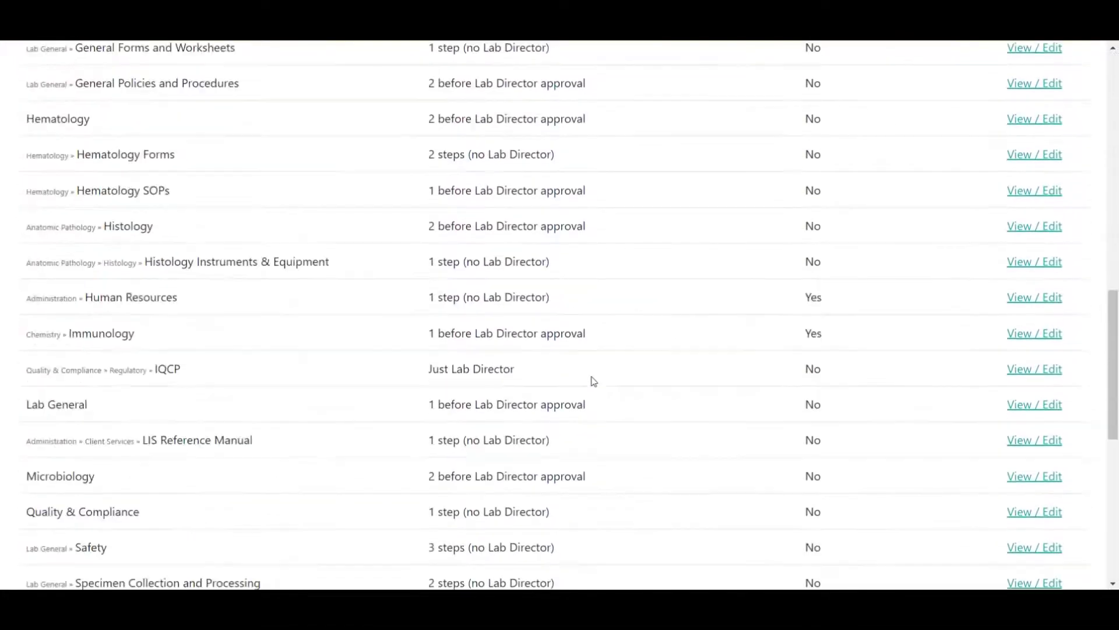
{"action": "scroll", "coordinate": [590, 374], "scroll_direction": "down", "scroll_amount": 5}
{"action": "scroll", "coordinate": [583, 378], "scroll_direction": "down", "scroll_amount": 1}
- Set Add For to an existing manual and scroll through the manual options
{"action": "left_click", "coordinate": [522, 419]}
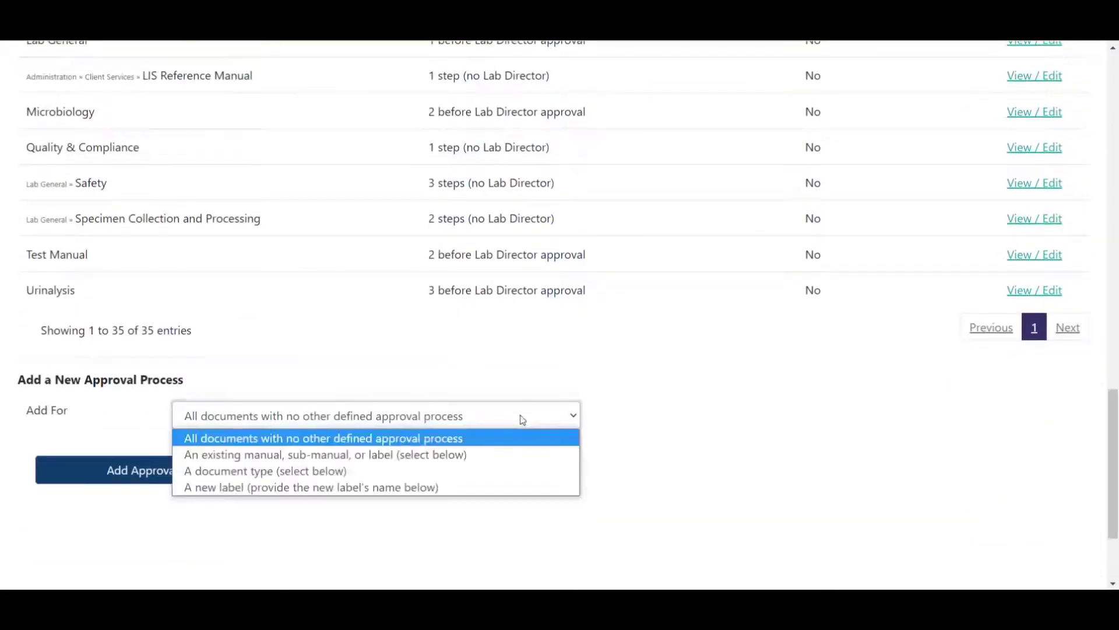
{"action": "left_click", "coordinate": [495, 461]}
{"action": "scroll", "coordinate": [692, 377], "scroll_direction": "down", "scroll_amount": 3}
{"action": "scroll", "coordinate": [440, 381], "scroll_direction": "down", "scroll_amount": 1}
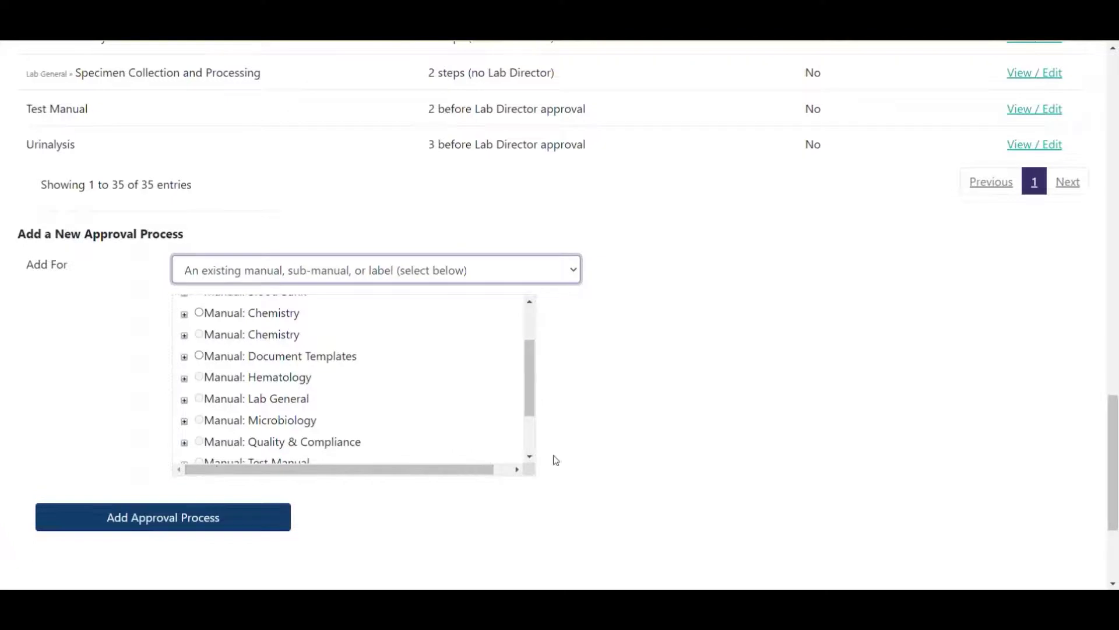
{"action": "scroll", "coordinate": [555, 459], "scroll_direction": "down", "scroll_amount": 3}
{"action": "scroll", "coordinate": [554, 455], "scroll_direction": "up", "scroll_amount": 15}
{"action": "scroll", "coordinate": [554, 453], "scroll_direction": "up", "scroll_amount": 8}
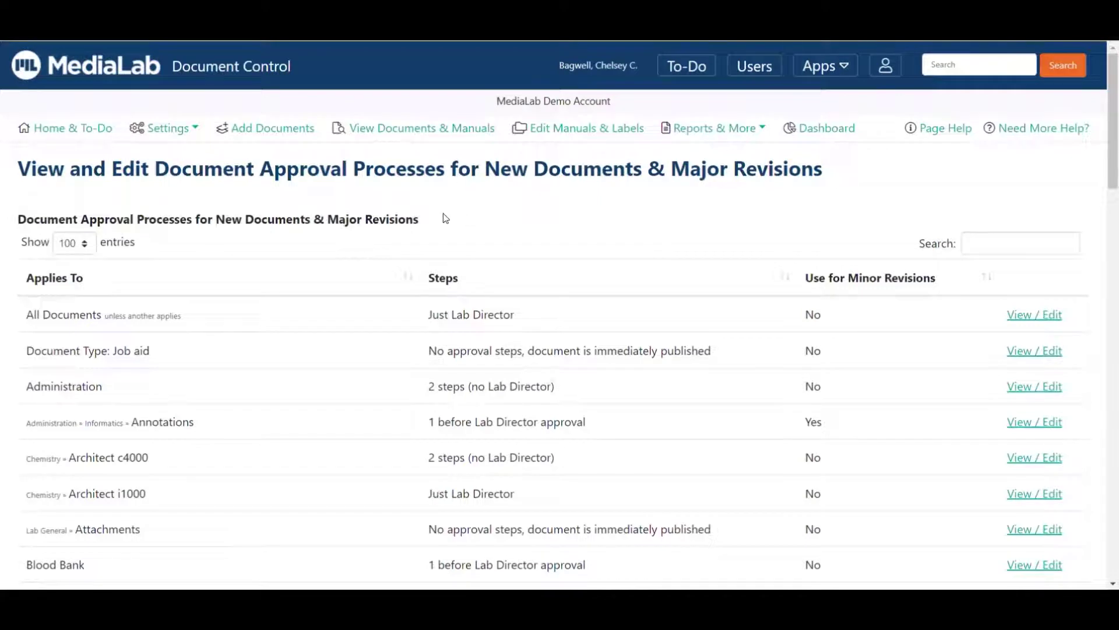
- Go back to the Workflows settings page and scroll its process lists
{"action": "left_click", "coordinate": [158, 129]}
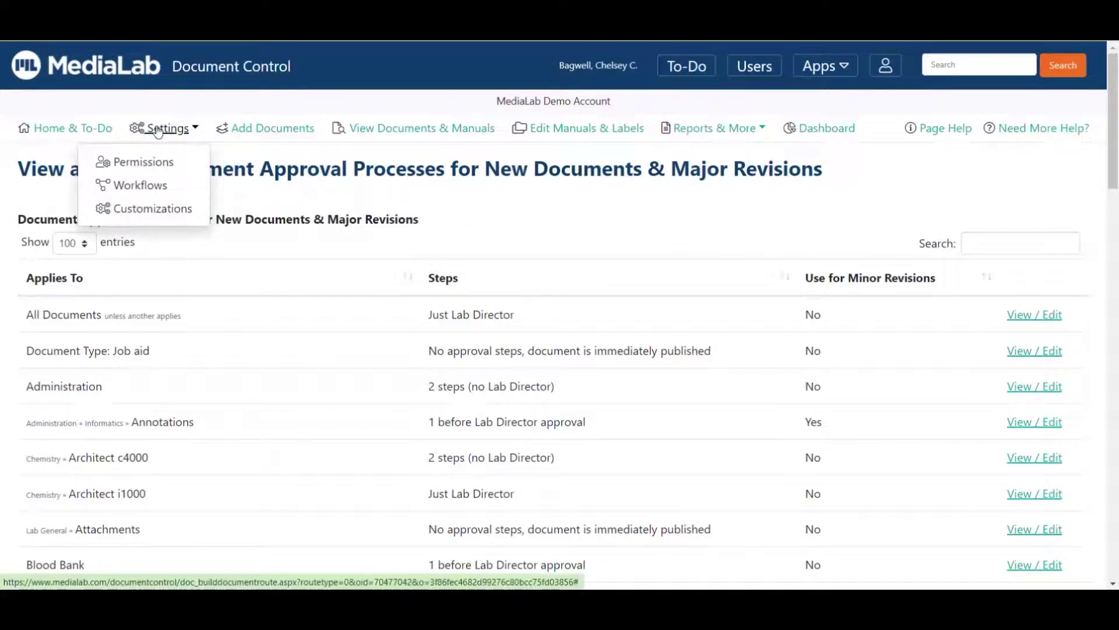
{"action": "left_click", "coordinate": [144, 187]}
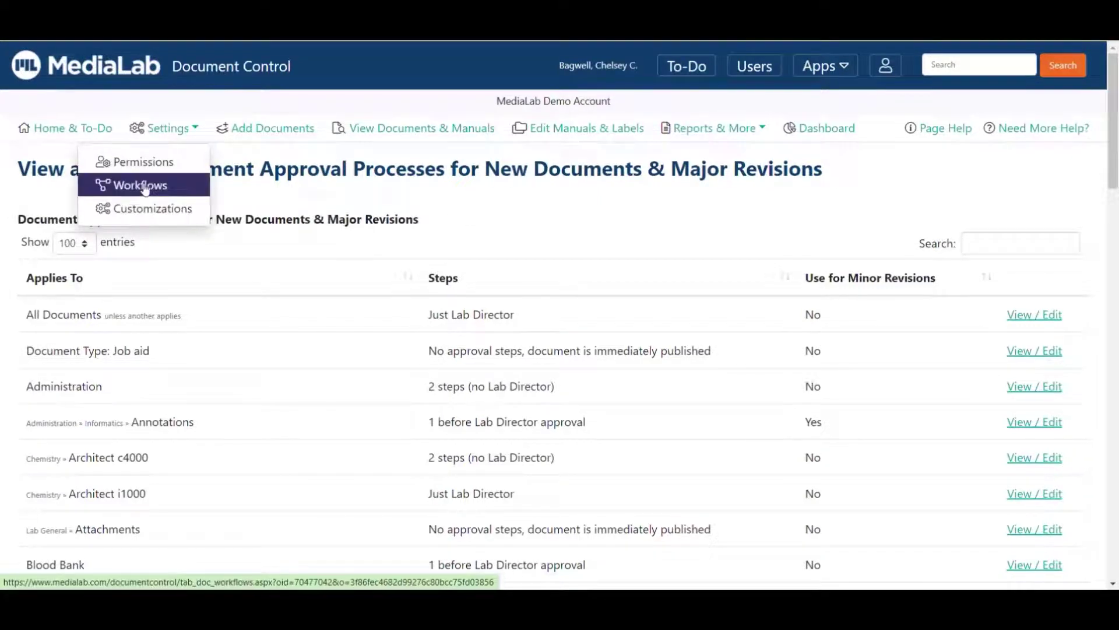
{"action": "scroll", "coordinate": [761, 357], "scroll_direction": "down", "scroll_amount": 3}
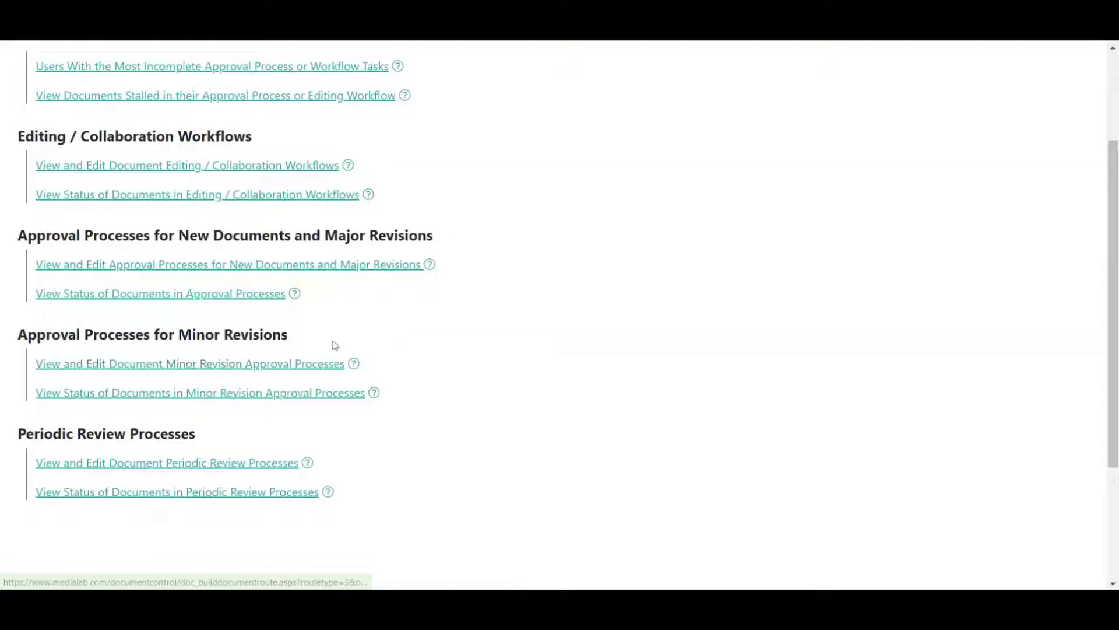
{"action": "left_click", "coordinate": [293, 366]}
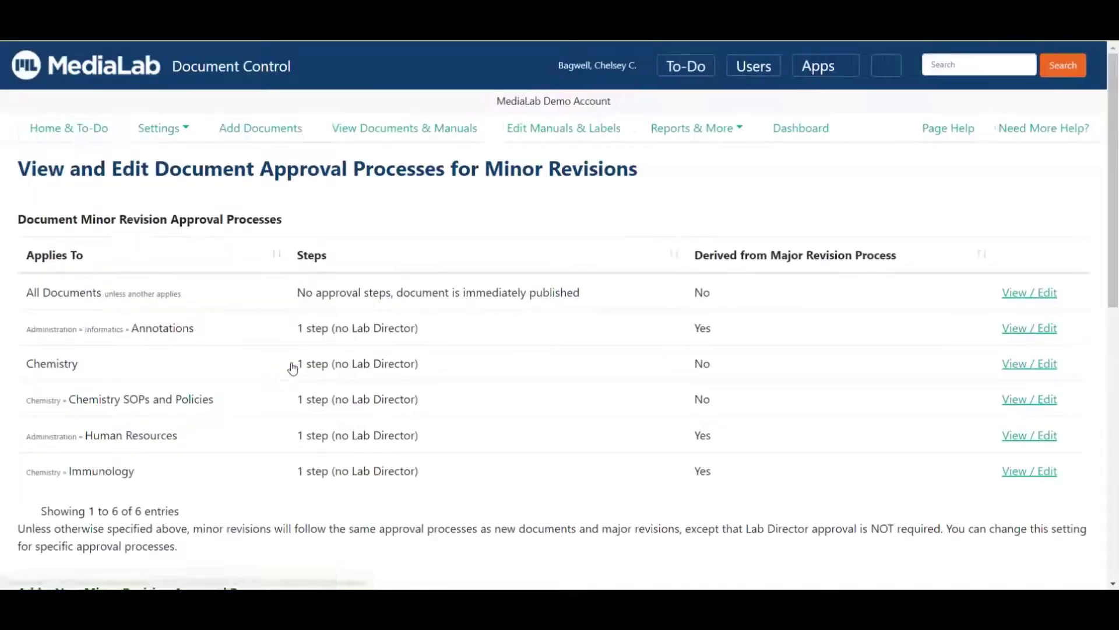
{"action": "scroll", "coordinate": [260, 358], "scroll_direction": "down", "scroll_amount": 2}
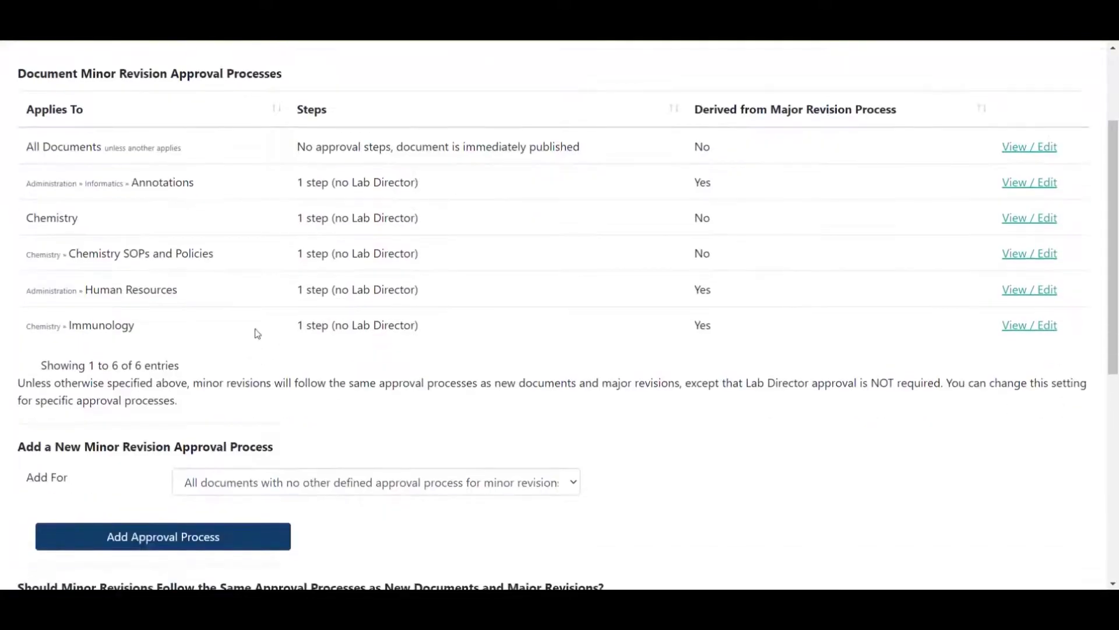
{"action": "scroll", "coordinate": [257, 335], "scroll_direction": "up", "scroll_amount": 2}
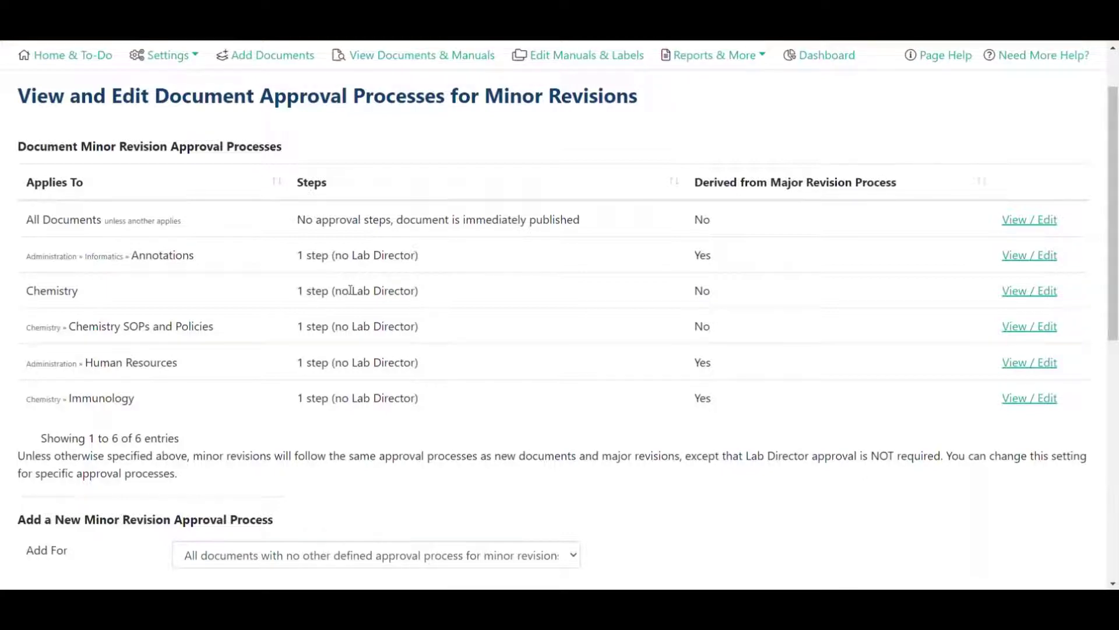
{"action": "scroll", "coordinate": [351, 289], "scroll_direction": "down", "scroll_amount": 2}
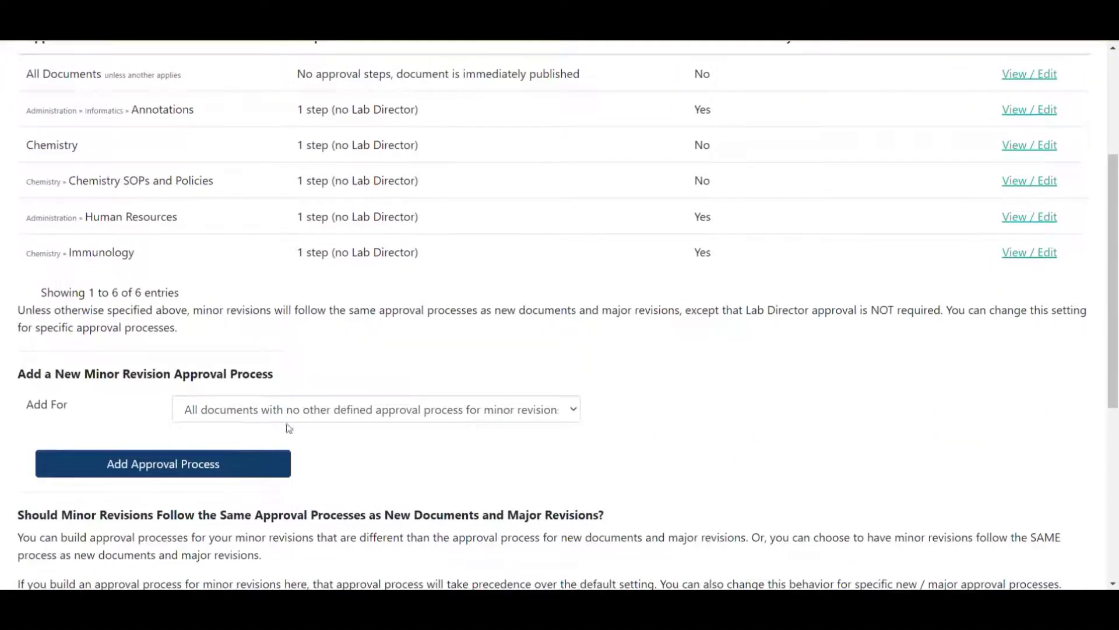
{"action": "left_click", "coordinate": [389, 410]}
{"action": "left_click", "coordinate": [399, 409]}
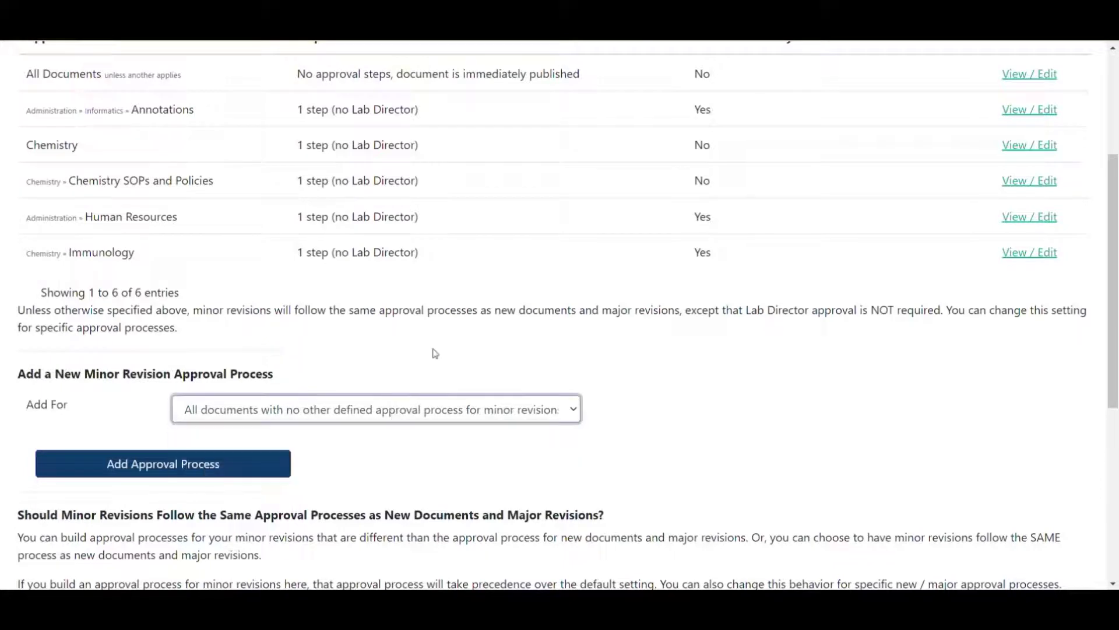
{"action": "left_click", "coordinate": [433, 349]}
{"action": "scroll", "coordinate": [708, 292], "scroll_direction": "down", "scroll_amount": 1}
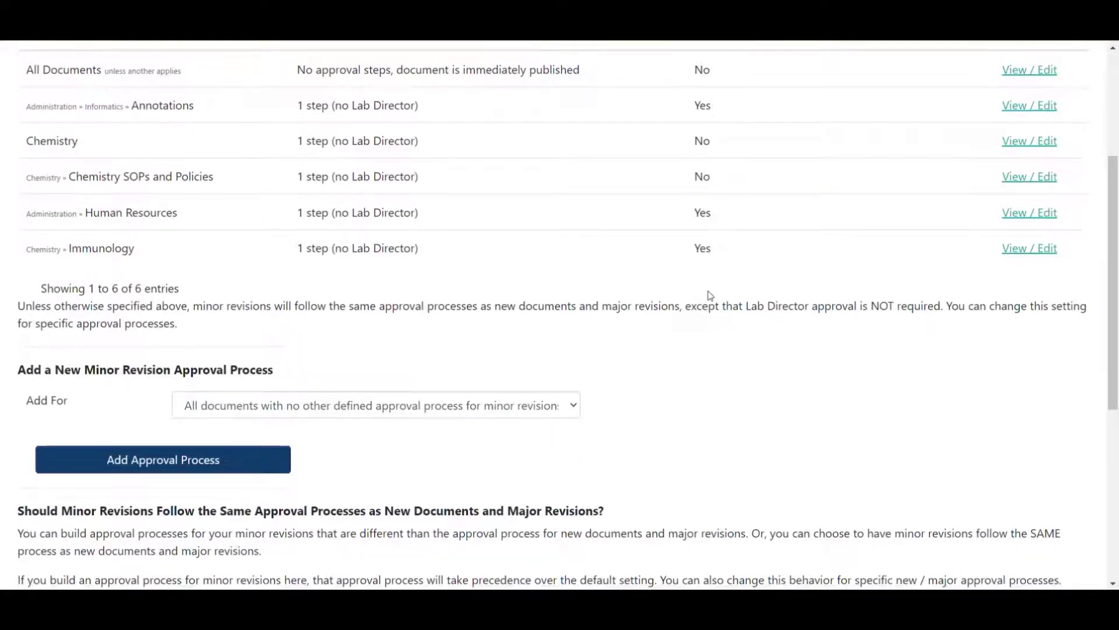
{"action": "scroll", "coordinate": [710, 295], "scroll_direction": "down", "scroll_amount": 2}
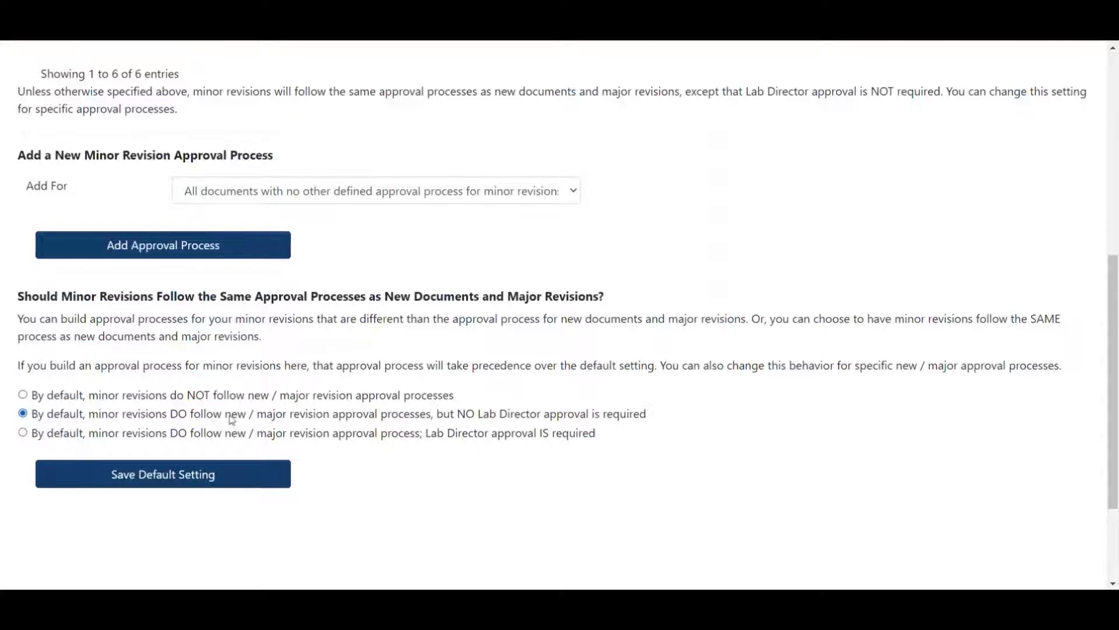
{"action": "left_click", "coordinate": [372, 438]}
{"action": "left_click", "coordinate": [372, 419]}
{"action": "left_click", "coordinate": [341, 437]}
{"action": "left_click", "coordinate": [343, 418]}
{"action": "scroll", "coordinate": [664, 395], "scroll_direction": "up", "scroll_amount": 2}
{"action": "scroll", "coordinate": [620, 407], "scroll_direction": "up", "scroll_amount": 4}
{"action": "scroll", "coordinate": [583, 420], "scroll_direction": "down", "scroll_amount": 1}
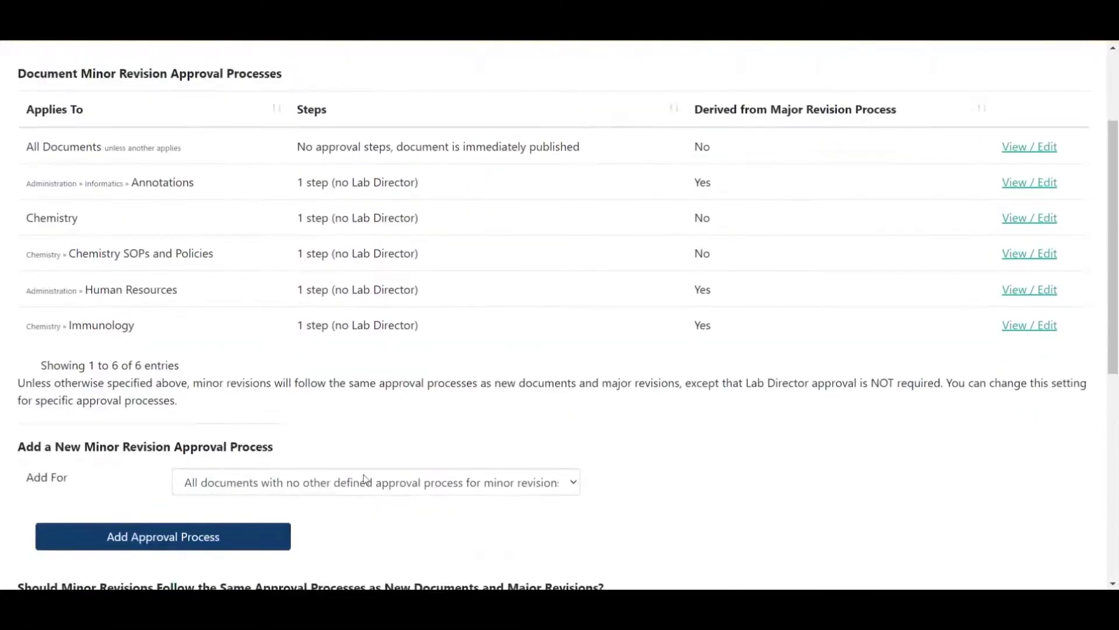
{"action": "left_click", "coordinate": [322, 477]}
{"action": "left_click", "coordinate": [346, 521]}
{"action": "scroll", "coordinate": [654, 453], "scroll_direction": "down", "scroll_amount": 3}
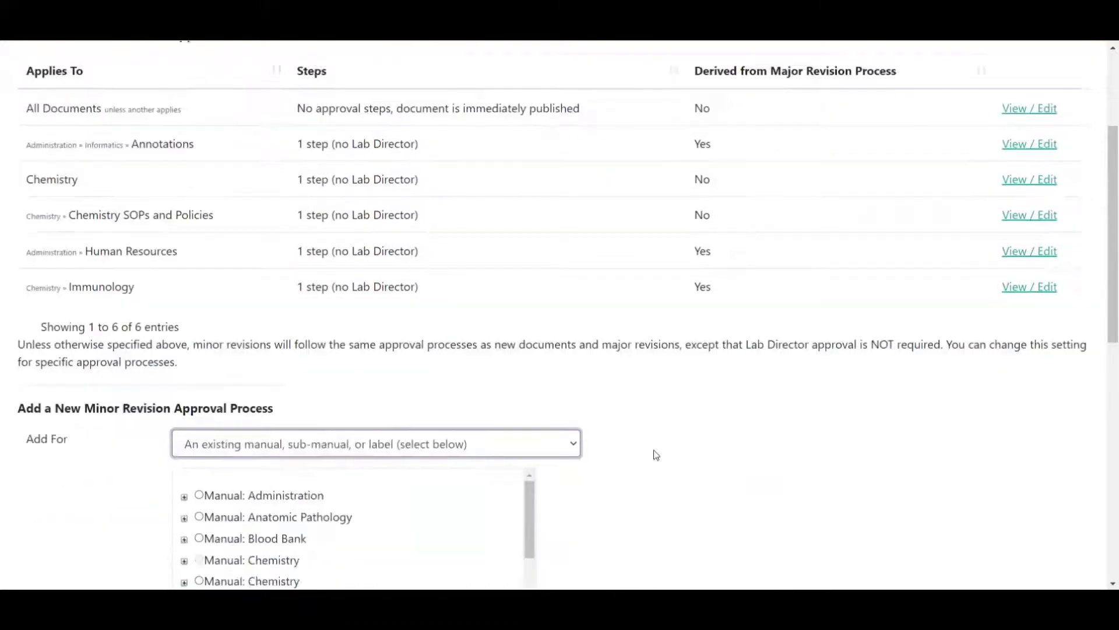
{"action": "left_click", "coordinate": [184, 453]}
{"action": "left_click", "coordinate": [185, 453]}
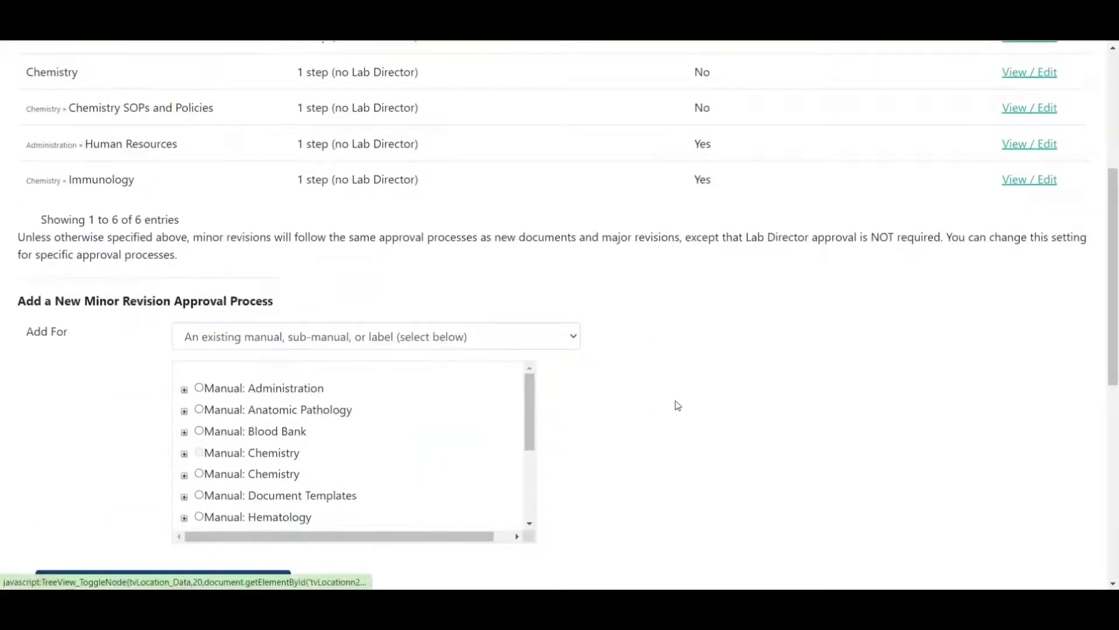
{"action": "scroll", "coordinate": [677, 404], "scroll_direction": "up", "scroll_amount": 6}
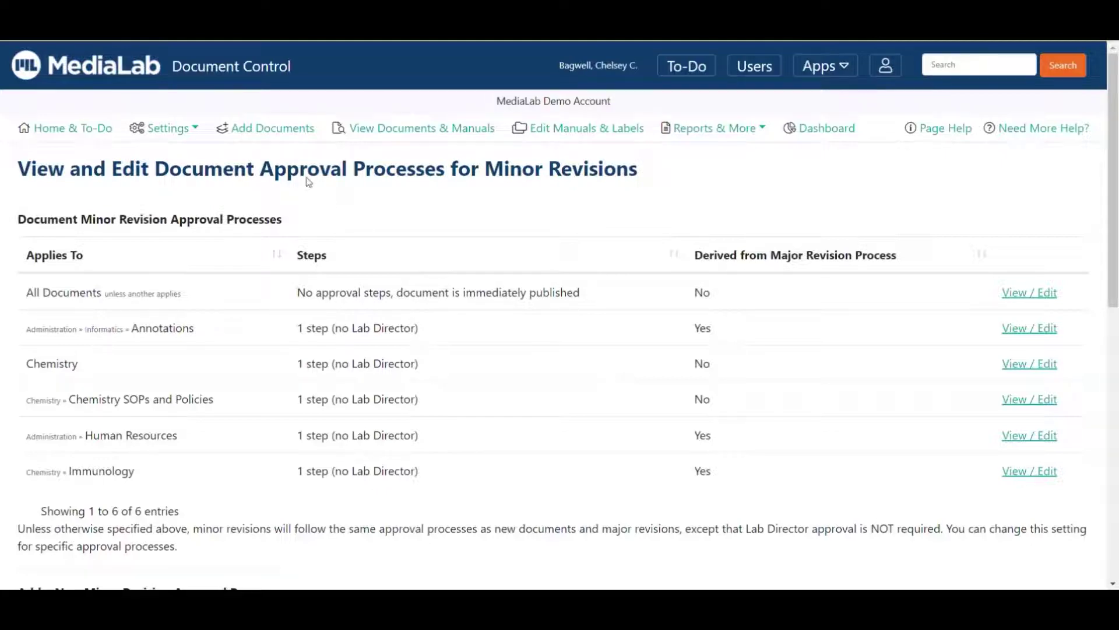
- Go to Settings > Workflows and find the Periodic Review Processes section
{"action": "left_click", "coordinate": [184, 132]}
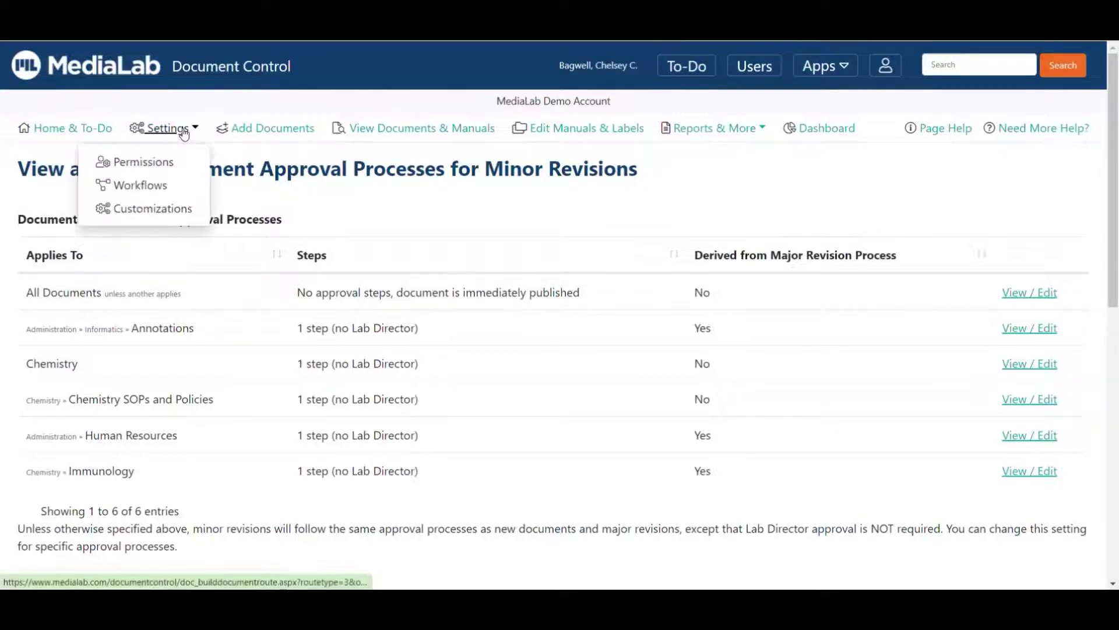
{"action": "left_click", "coordinate": [163, 187]}
{"action": "scroll", "coordinate": [250, 267], "scroll_direction": "down", "scroll_amount": 3}
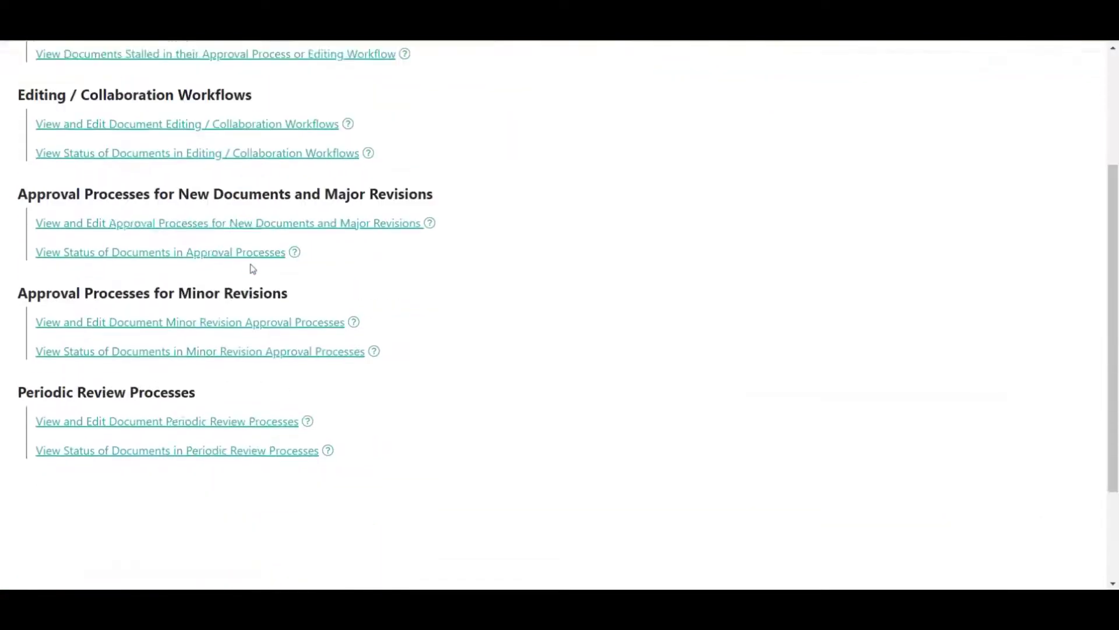
{"action": "left_click_drag", "start_coordinate": [15, 360], "coordinate": [217, 360]}
{"action": "left_click", "coordinate": [239, 358]}
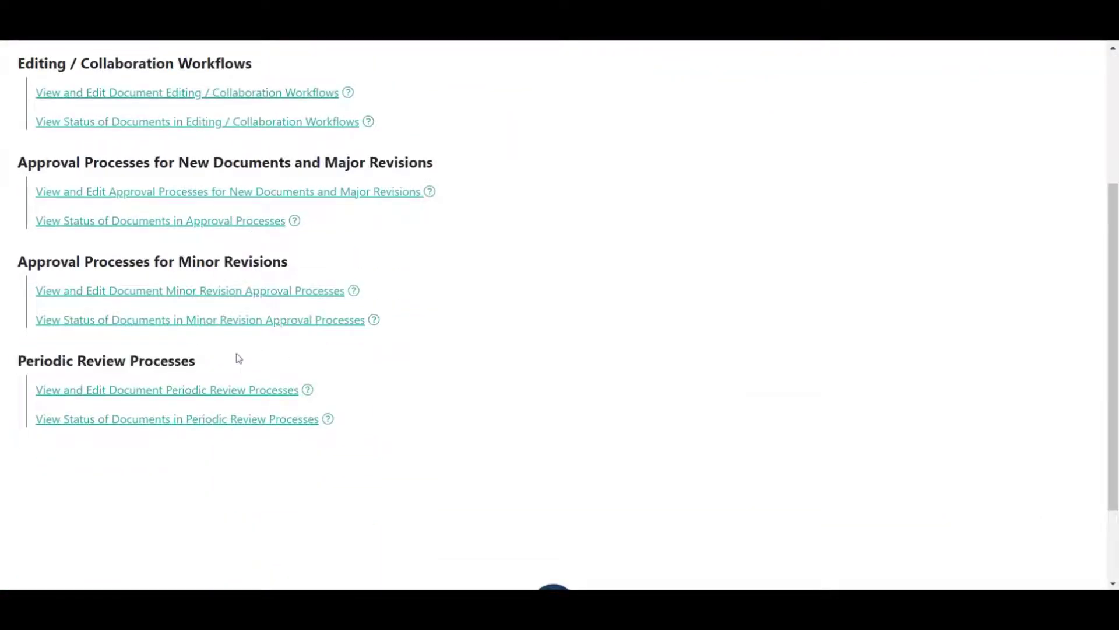
- Add a periodic review process for an existing manual: Chemistry Procedures under Manual: Chemistry
{"action": "left_click", "coordinate": [194, 390]}
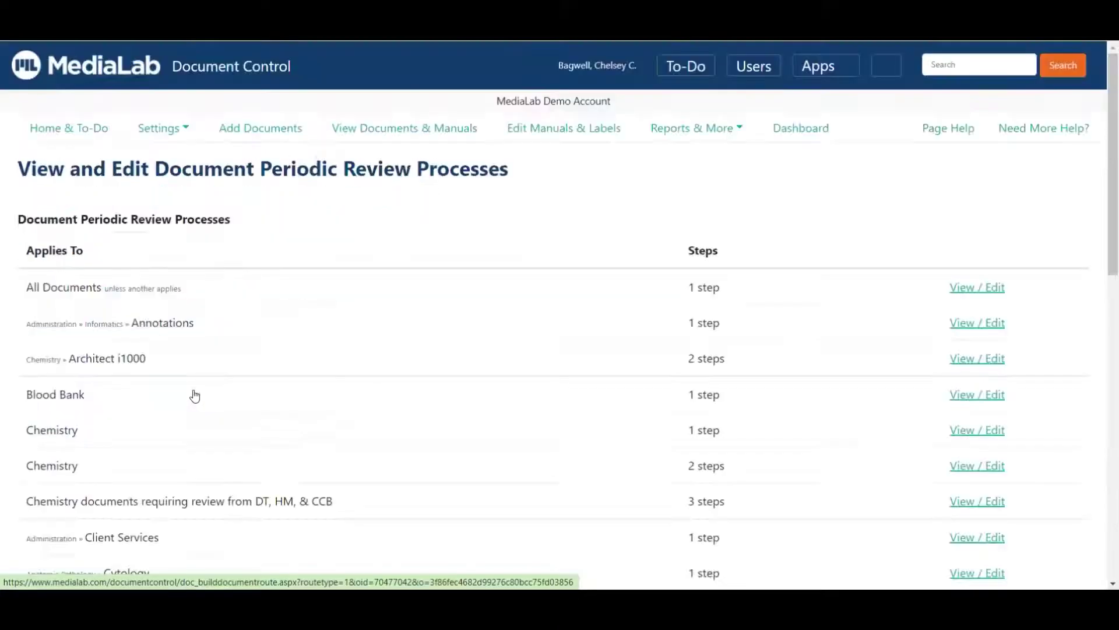
{"action": "scroll", "coordinate": [353, 315], "scroll_direction": "down", "scroll_amount": 10}
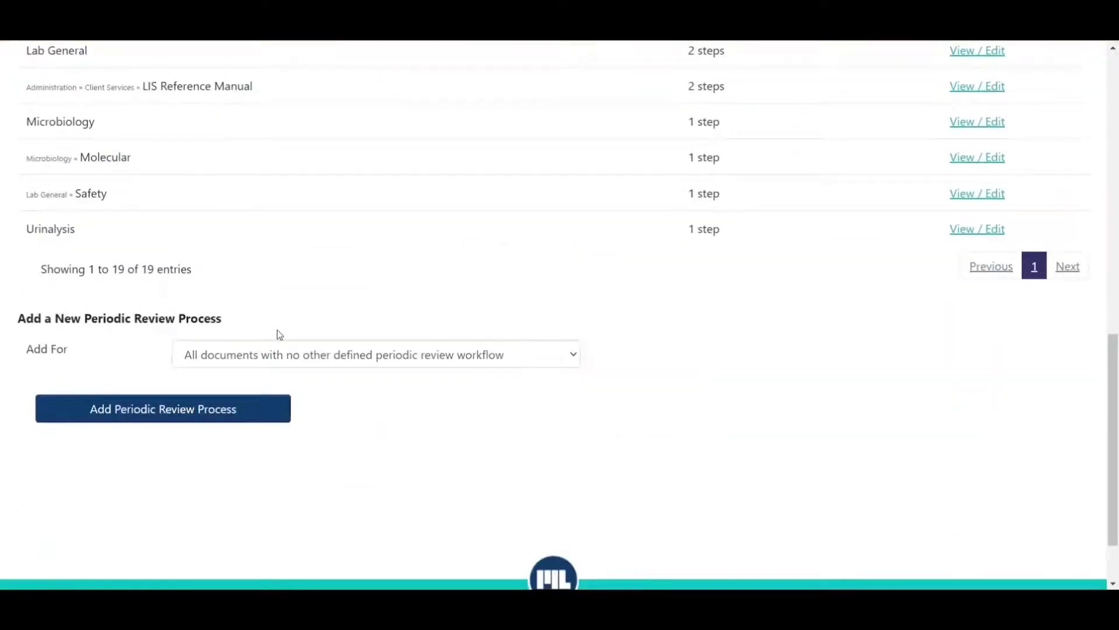
{"action": "left_click", "coordinate": [529, 360]}
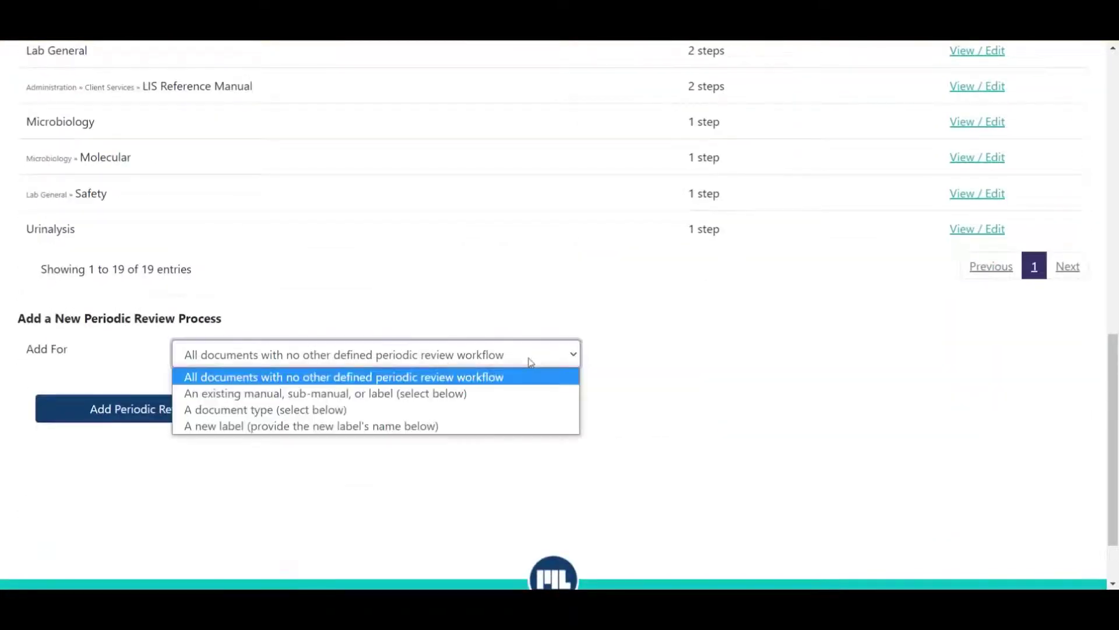
{"action": "left_click", "coordinate": [508, 393]}
{"action": "scroll", "coordinate": [415, 425], "scroll_direction": "down", "scroll_amount": 1}
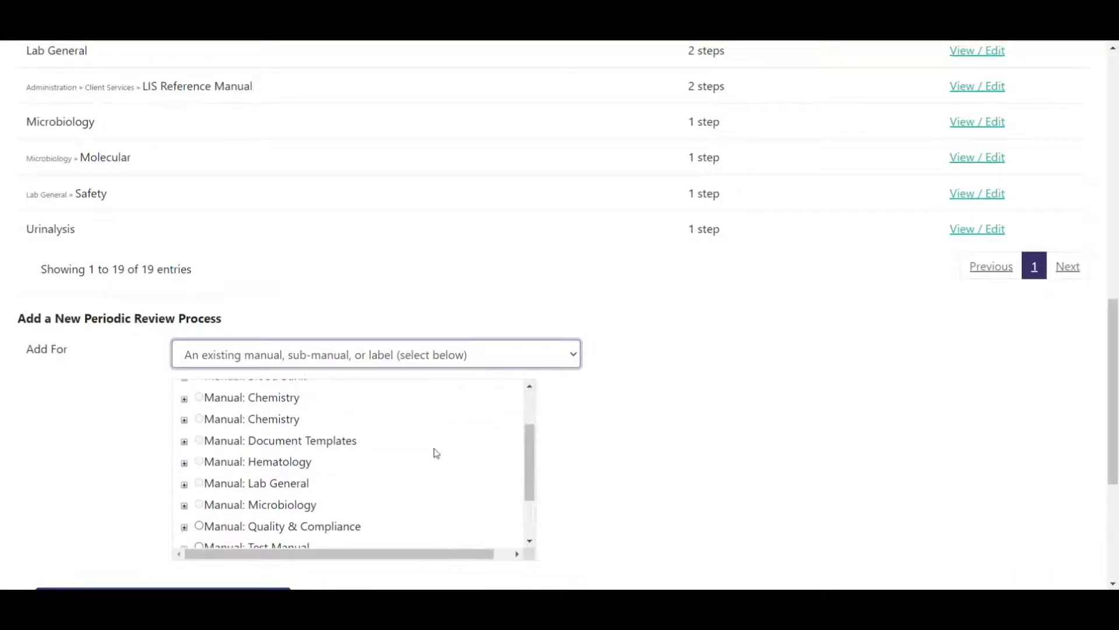
{"action": "left_click", "coordinate": [184, 419]}
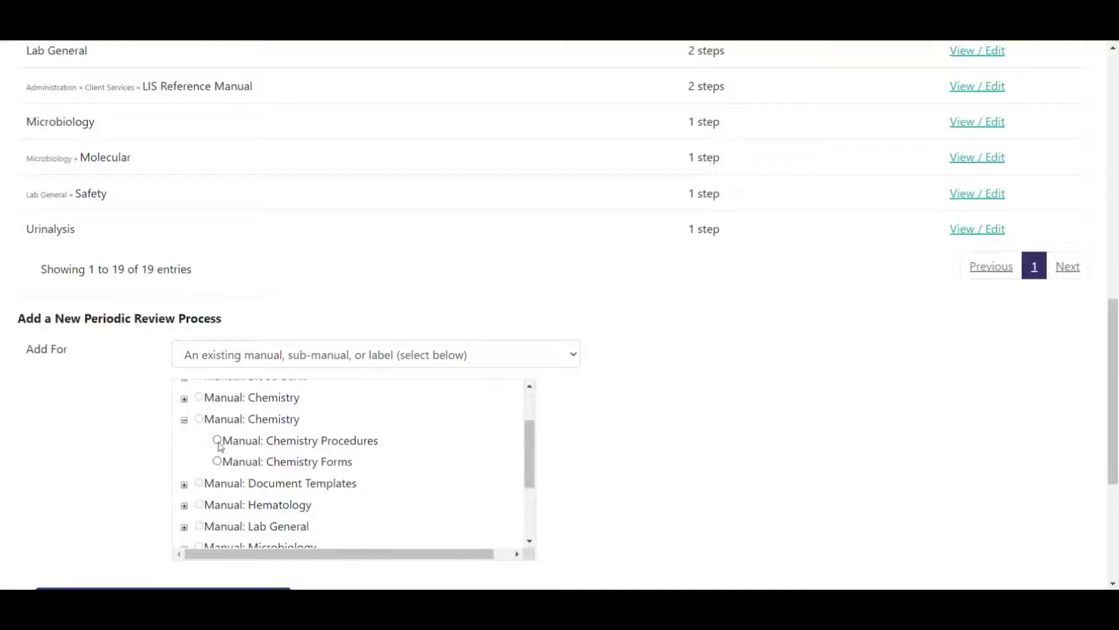
{"action": "scroll", "coordinate": [108, 475], "scroll_direction": "down", "scroll_amount": 2}
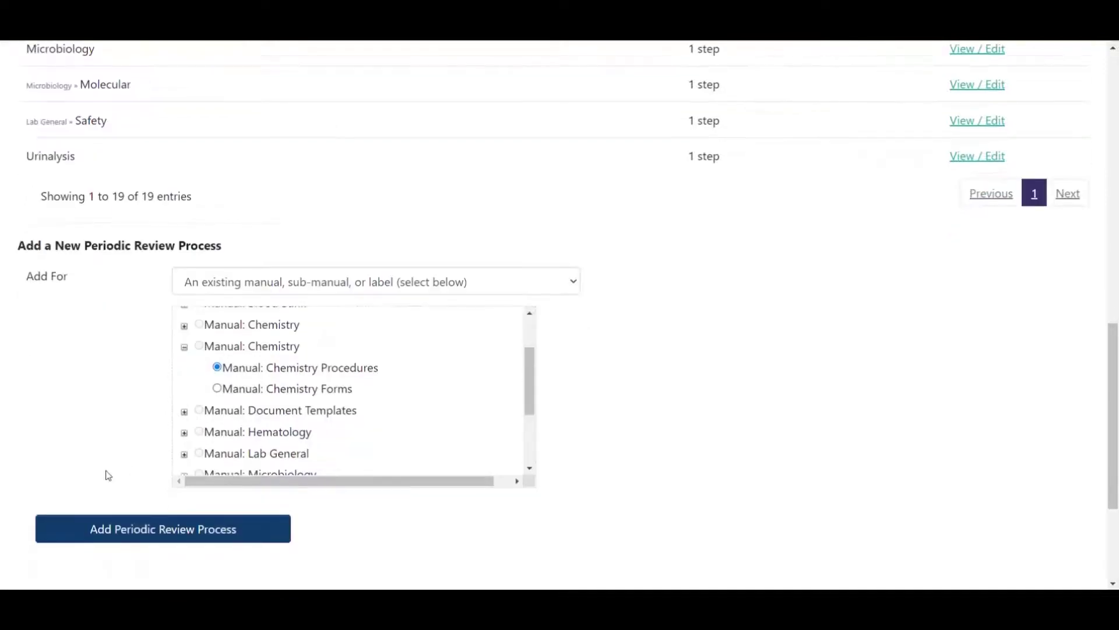
{"action": "left_click", "coordinate": [123, 539]}
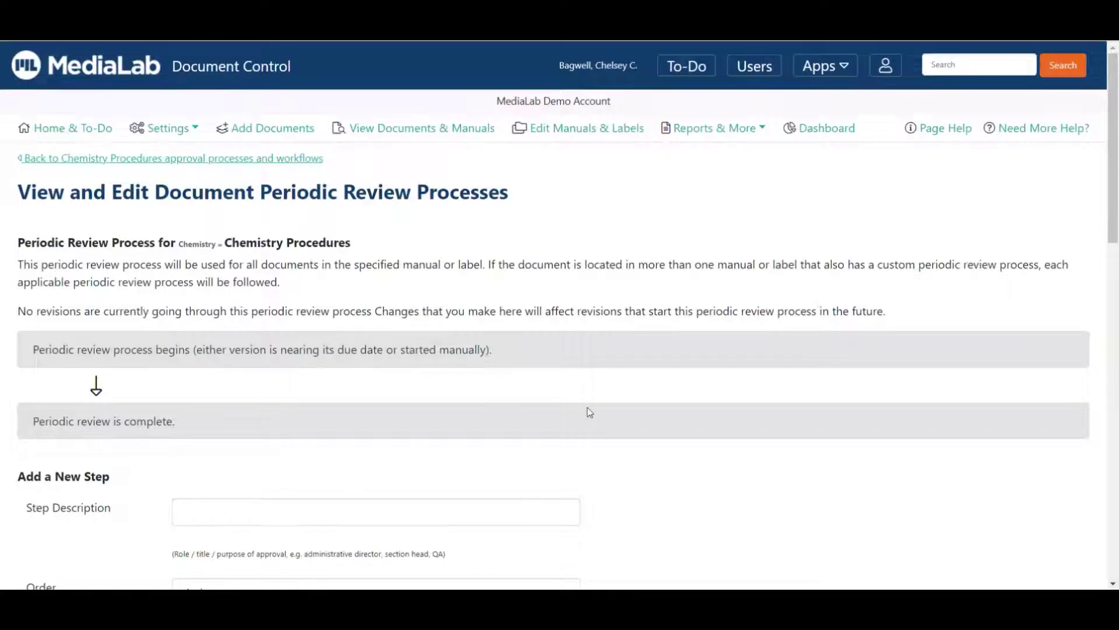
- Add a 'Chemistry Lead' step assigned to an individual staff member
{"action": "scroll", "coordinate": [692, 357], "scroll_direction": "down", "scroll_amount": 3}
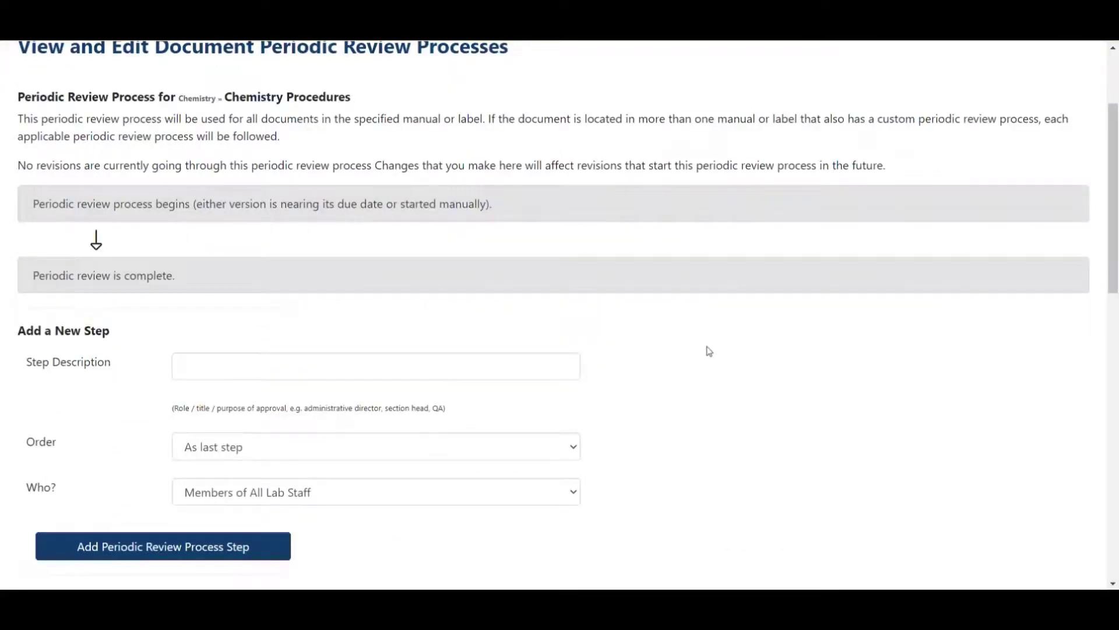
{"action": "scroll", "coordinate": [739, 350], "scroll_direction": "up", "scroll_amount": 1}
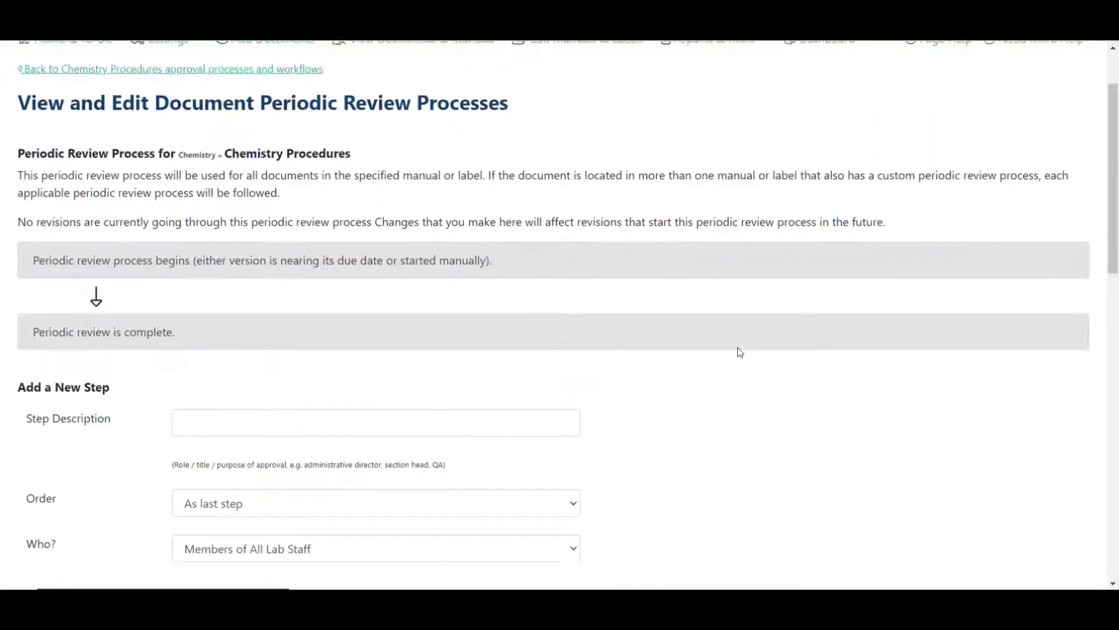
{"action": "scroll", "coordinate": [737, 349], "scroll_direction": "down", "scroll_amount": 1}
{"action": "scroll", "coordinate": [739, 351], "scroll_direction": "up", "scroll_amount": 1}
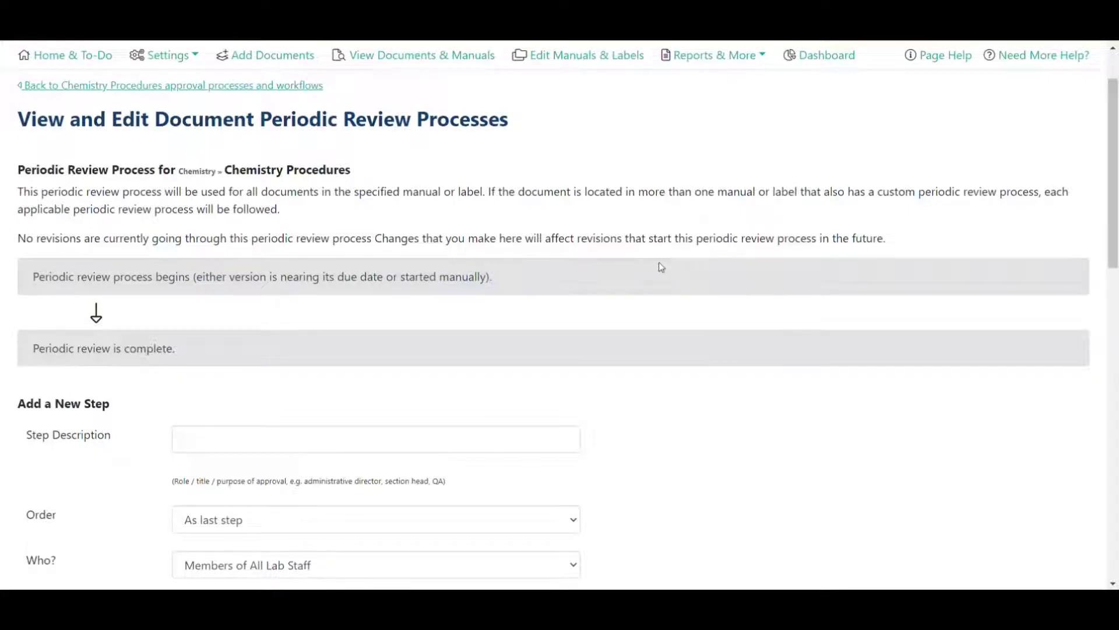
{"action": "scroll", "coordinate": [661, 303], "scroll_direction": "down", "scroll_amount": 1}
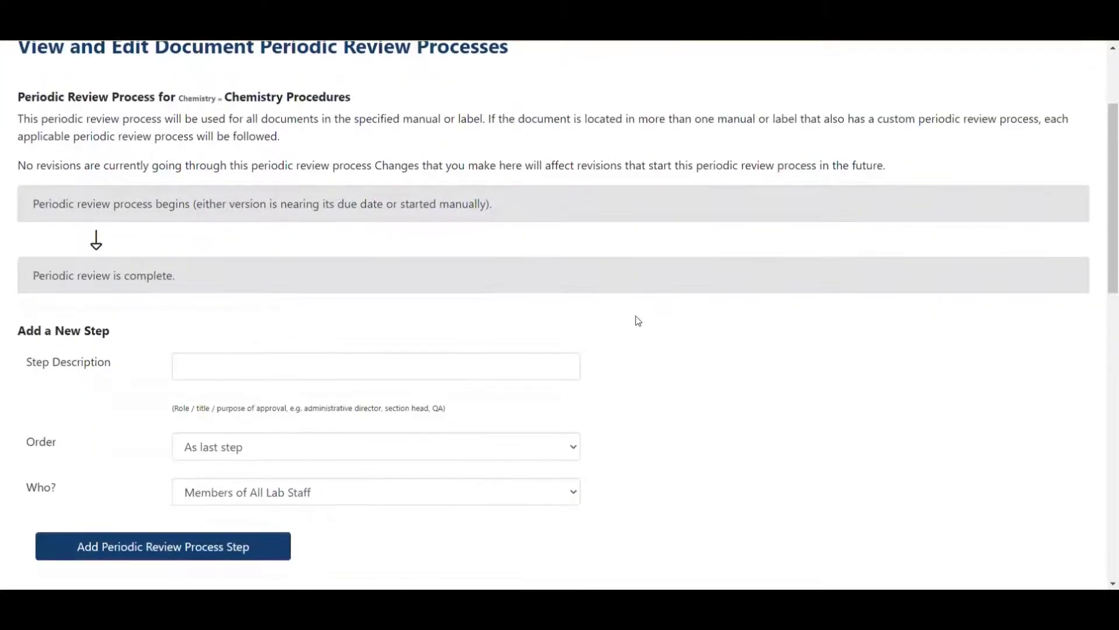
{"action": "left_click", "coordinate": [556, 439]}
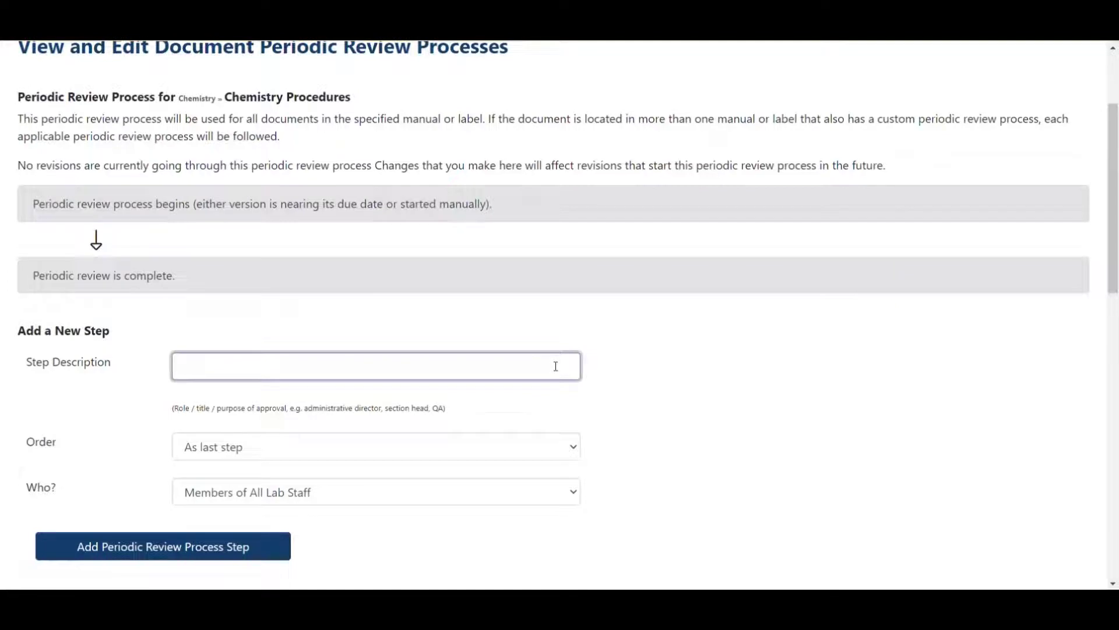
{"action": "type", "text": "Chemistry Lead"}
{"action": "scroll", "coordinate": [480, 288], "scroll_direction": "down", "scroll_amount": 1}
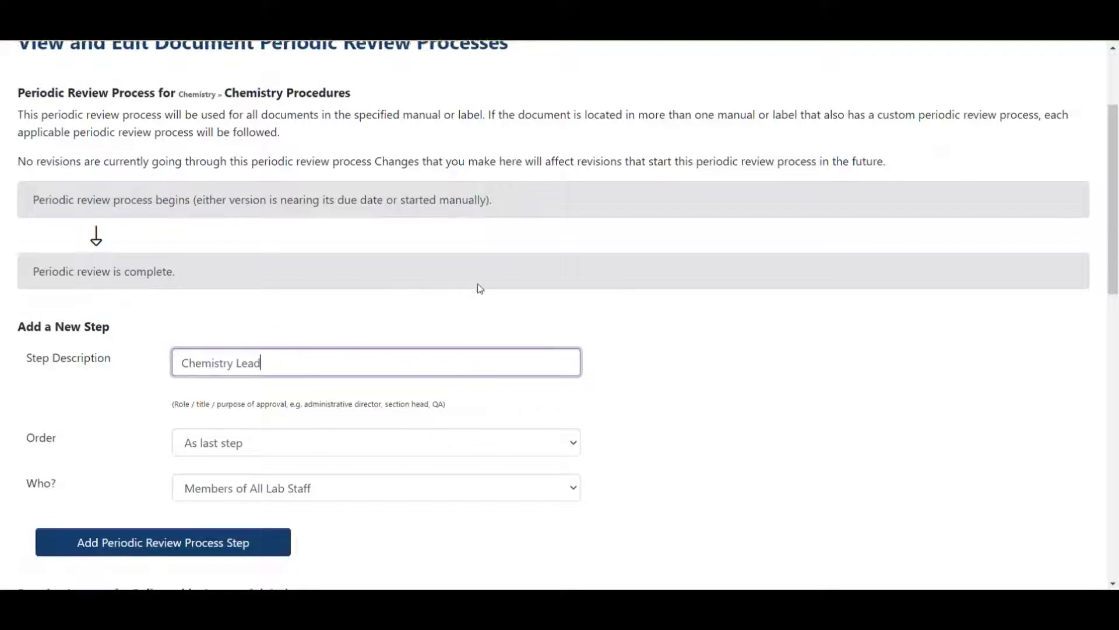
{"action": "scroll", "coordinate": [479, 288], "scroll_direction": "down", "scroll_amount": 1}
{"action": "left_click", "coordinate": [259, 421]}
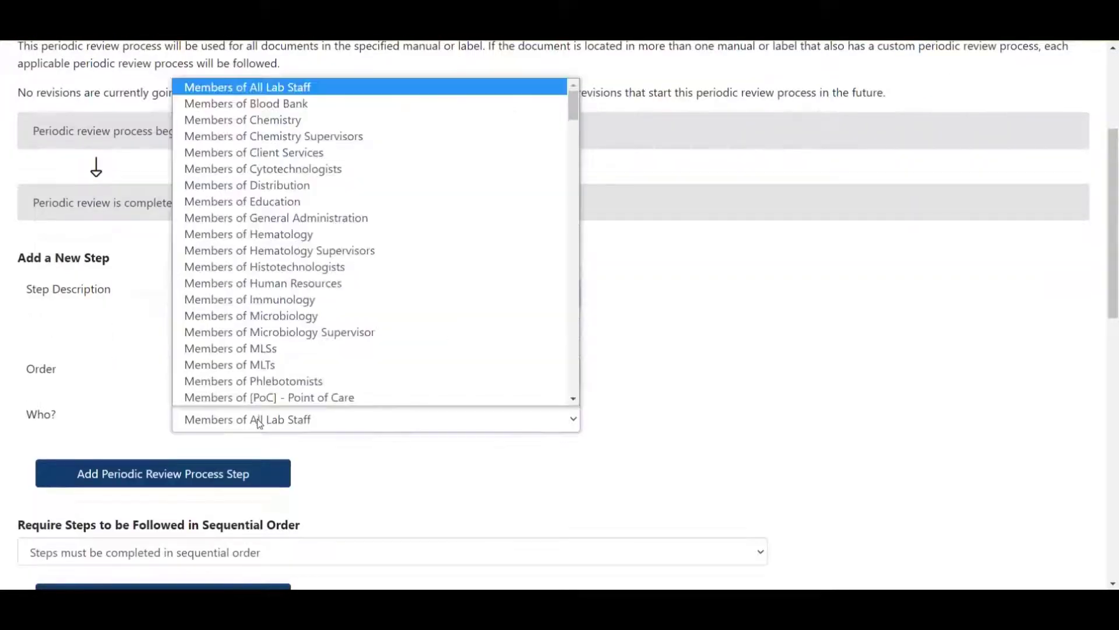
{"action": "scroll", "coordinate": [323, 283], "scroll_direction": "down", "scroll_amount": 7}
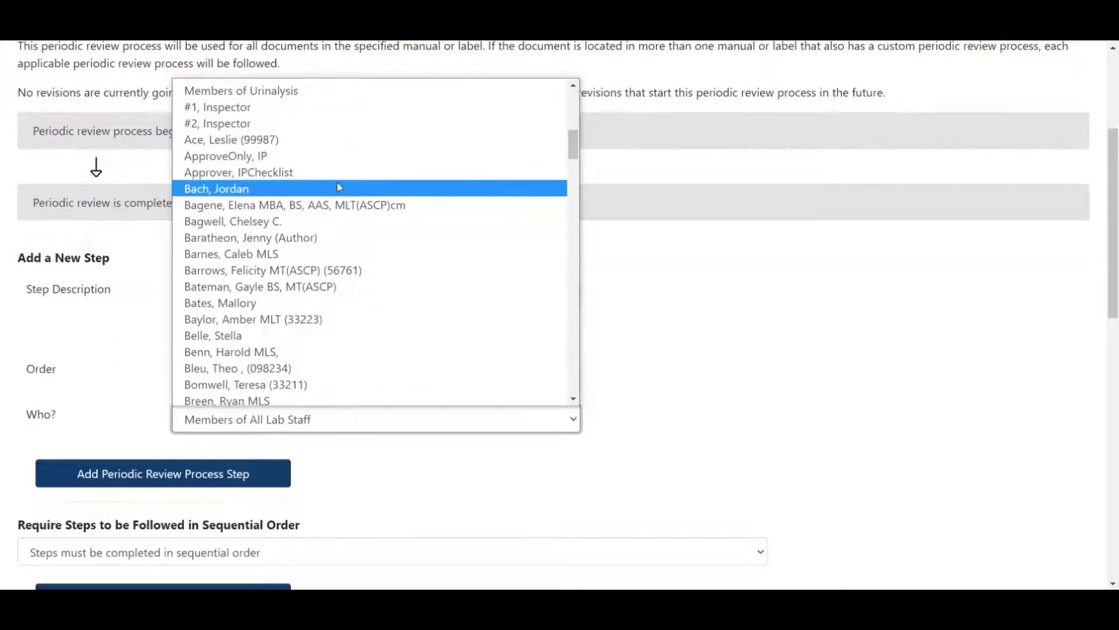
{"action": "left_click", "coordinate": [340, 187]}
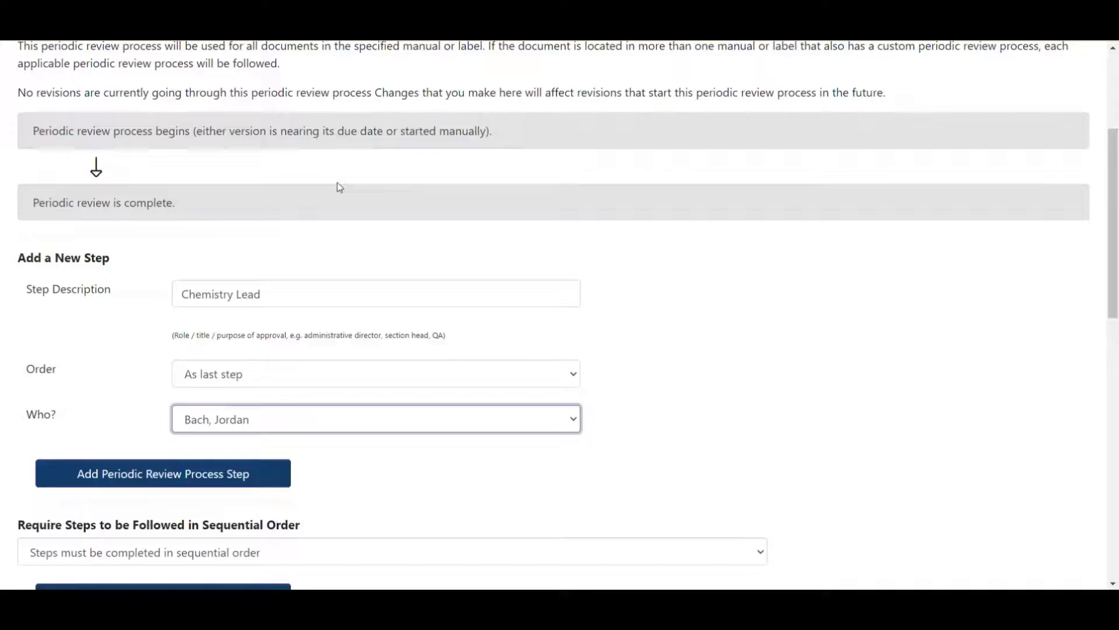
{"action": "left_click", "coordinate": [125, 473]}
- Add a 'Chemistry Supervisor' step as the last step, assigned to an individual staff member
{"action": "scroll", "coordinate": [306, 359], "scroll_direction": "down", "scroll_amount": 3}
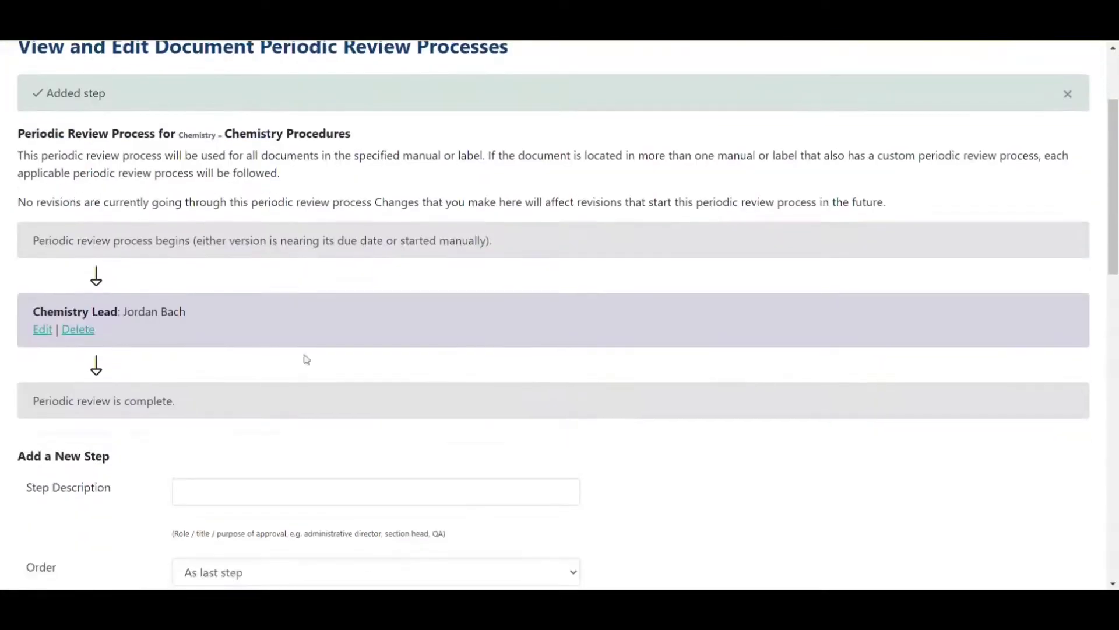
{"action": "scroll", "coordinate": [306, 359], "scroll_direction": "down", "scroll_amount": 3}
{"action": "left_click", "coordinate": [374, 351]}
{"action": "type", "text": "Chemistry Sue"}
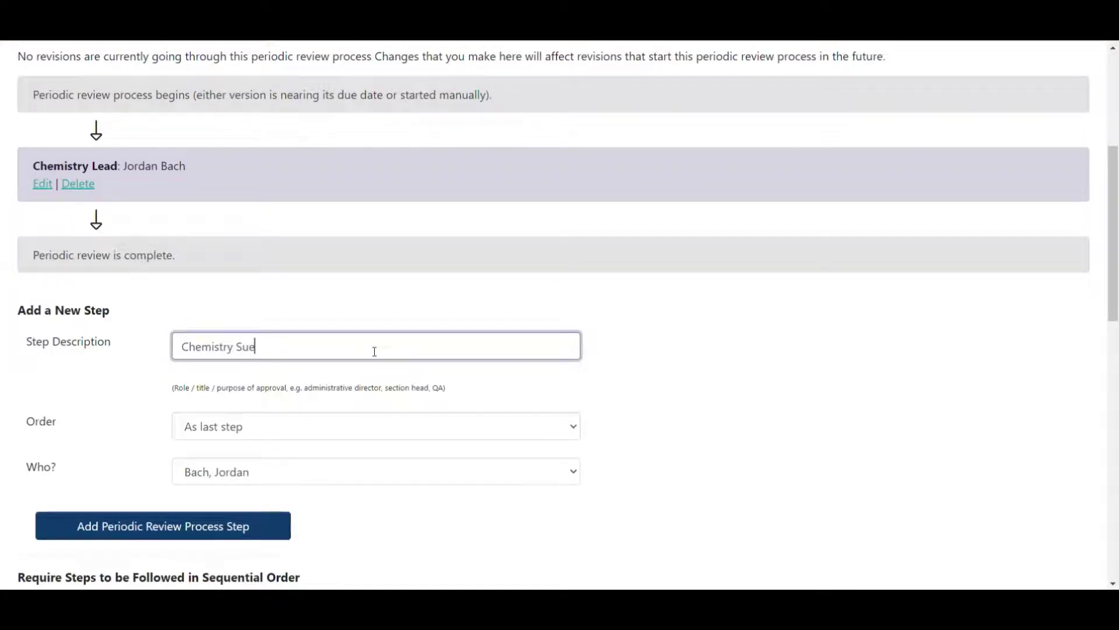
{"action": "key", "text": "BackSpace"}
{"action": "type", "text": "pervisor"}
{"action": "scroll", "coordinate": [348, 302], "scroll_direction": "down", "scroll_amount": 2}
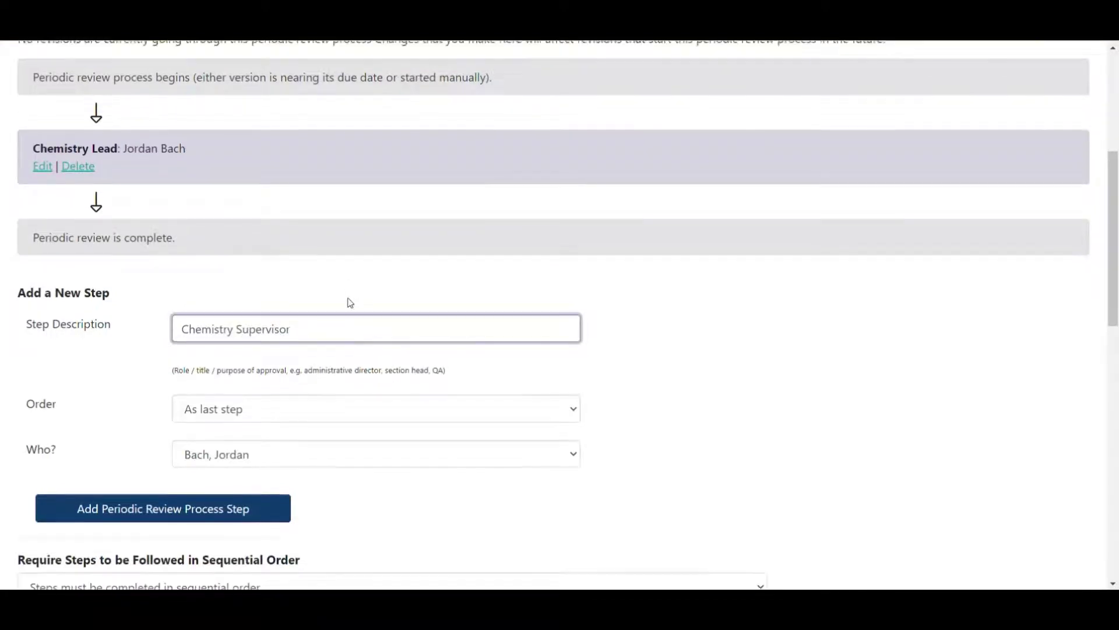
{"action": "left_click", "coordinate": [305, 360]}
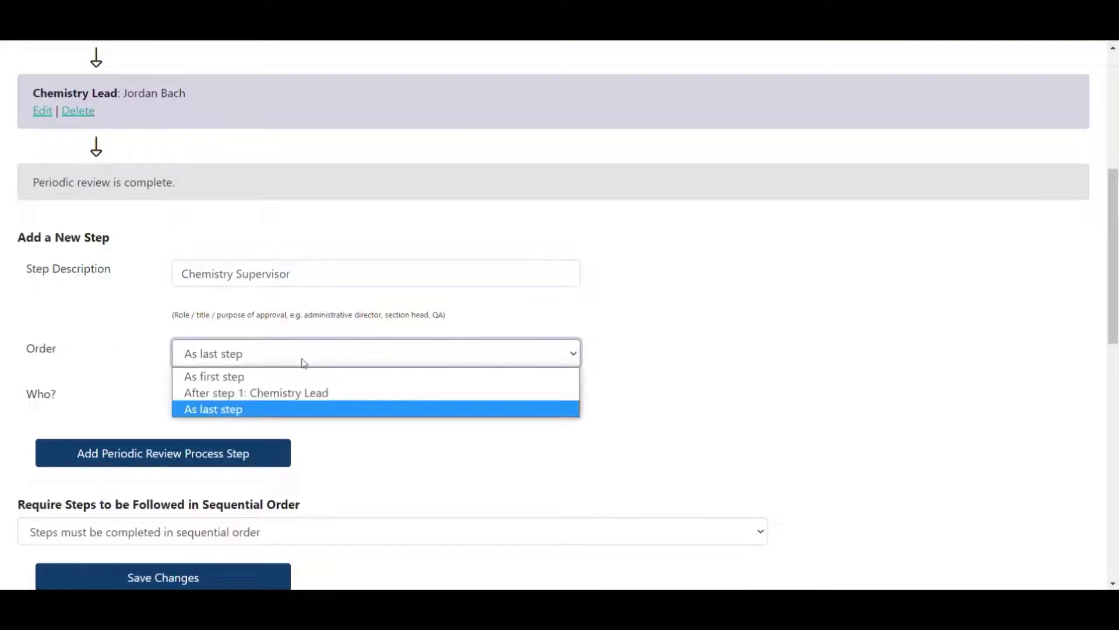
{"action": "left_click", "coordinate": [270, 408]}
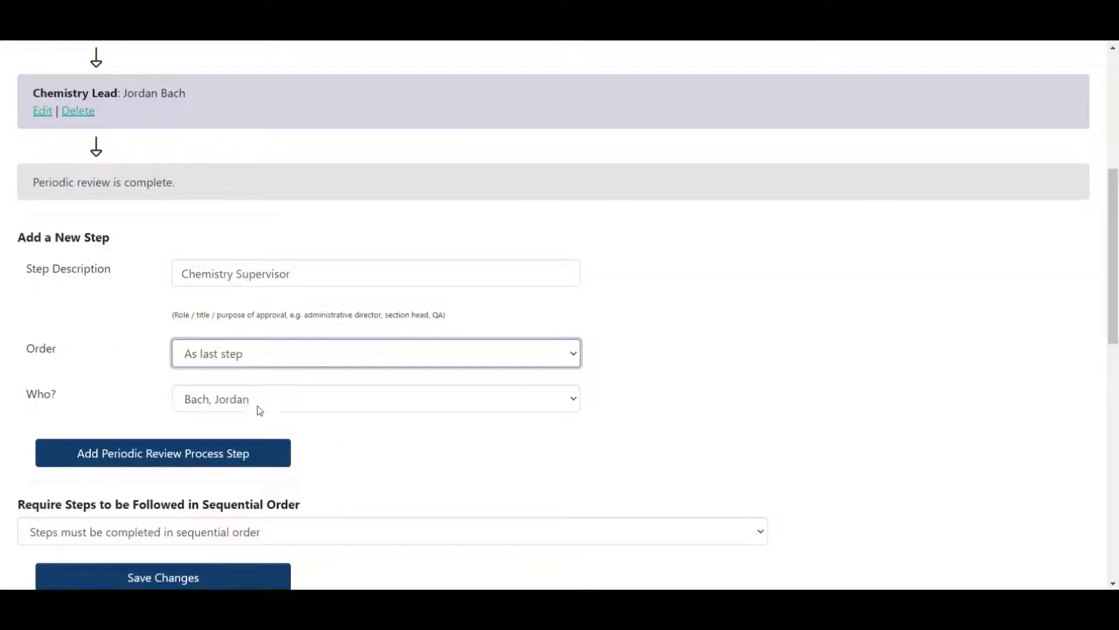
{"action": "left_click", "coordinate": [258, 408]}
{"action": "scroll", "coordinate": [374, 182], "scroll_direction": "down", "scroll_amount": 6}
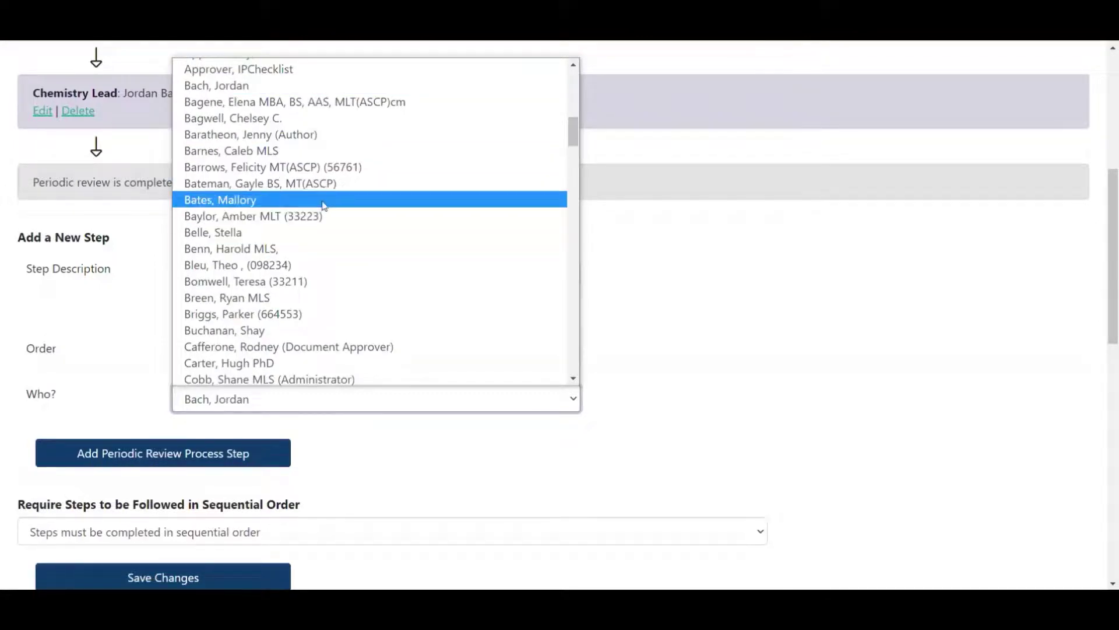
{"action": "left_click", "coordinate": [324, 200]}
{"action": "left_click", "coordinate": [133, 460]}
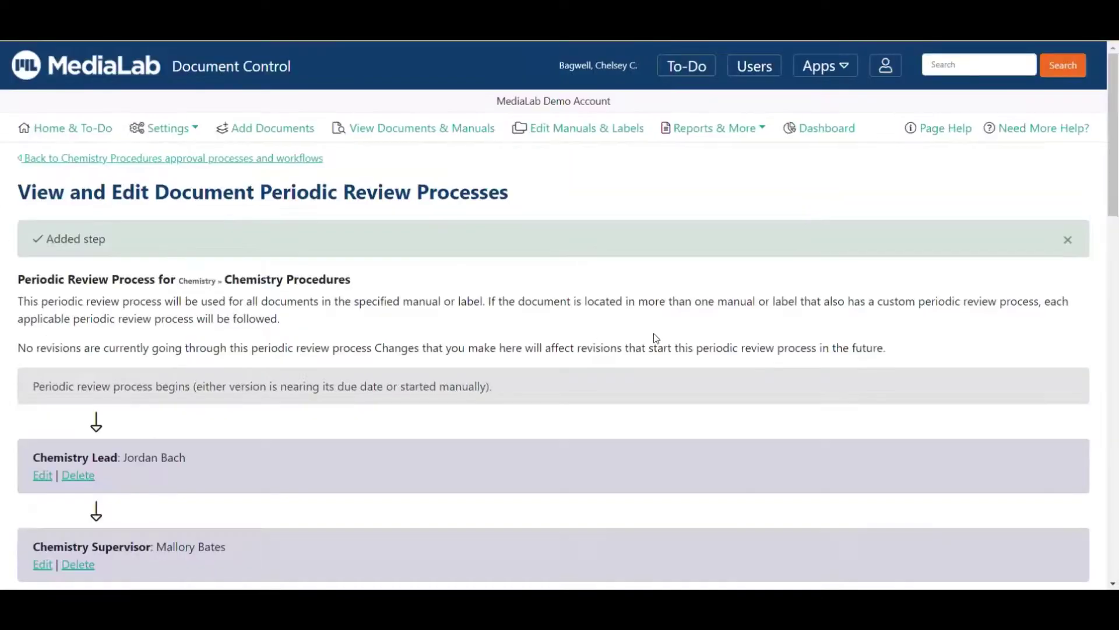
{"action": "scroll", "coordinate": [412, 384], "scroll_direction": "down", "scroll_amount": 3}
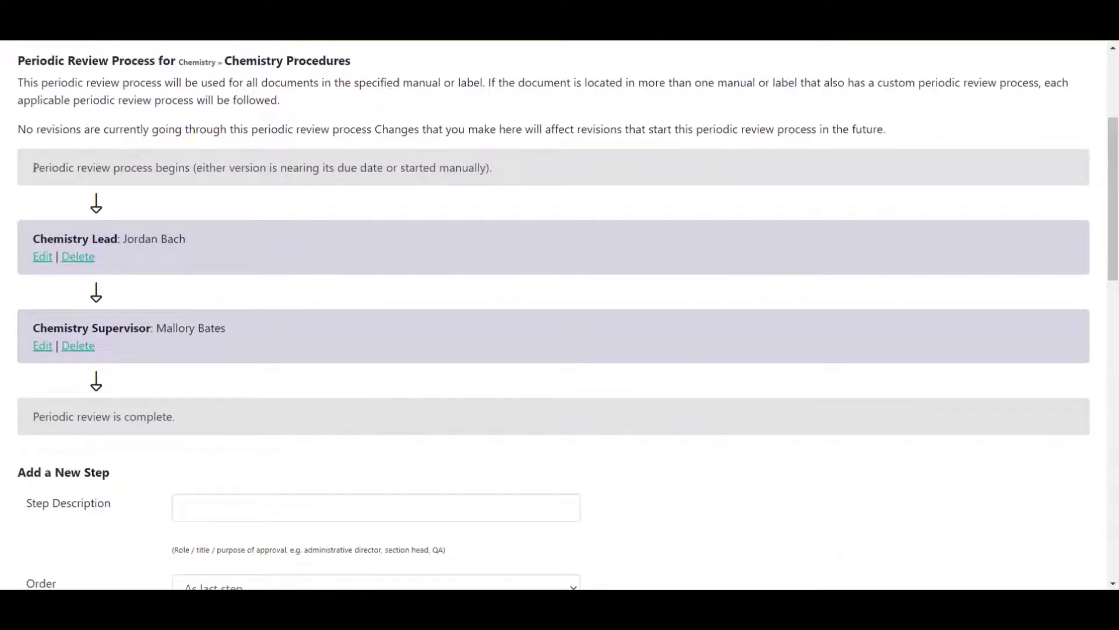
{"action": "left_click_drag", "start_coordinate": [33, 168], "coordinate": [188, 164]}
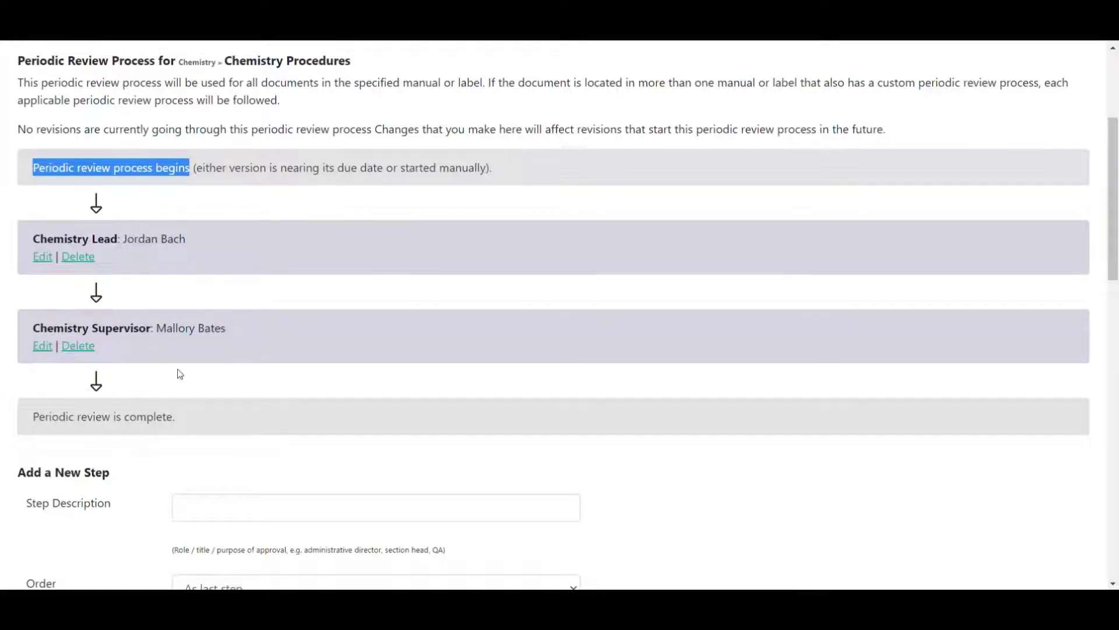
{"action": "left_click", "coordinate": [36, 420]}
{"action": "left_click_drag", "start_coordinate": [35, 420], "coordinate": [182, 418]}
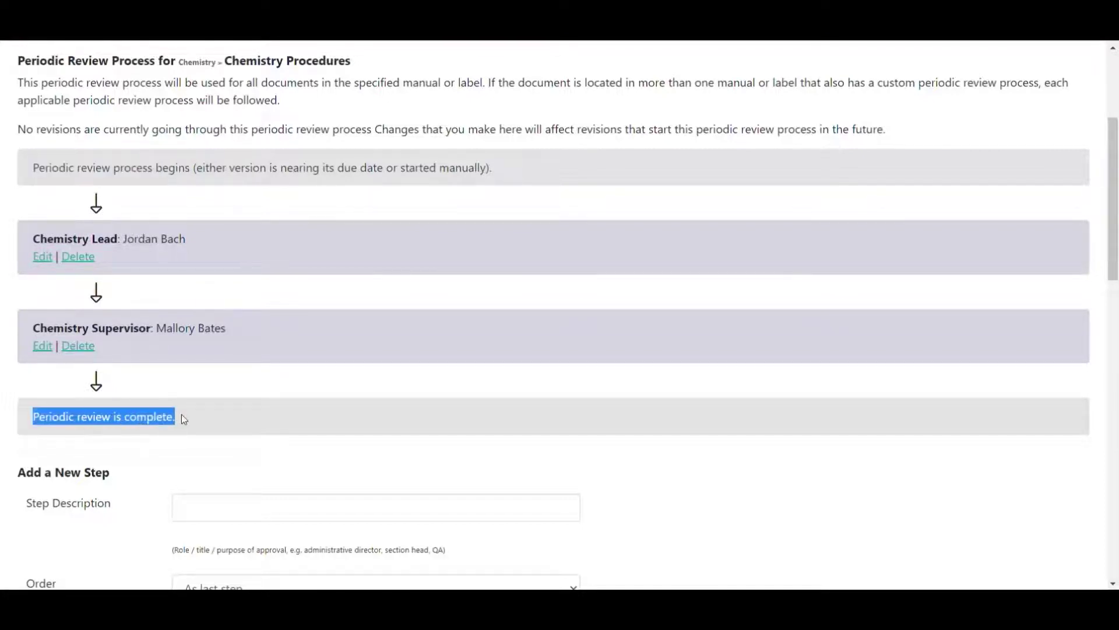
{"action": "left_click", "coordinate": [196, 416]}
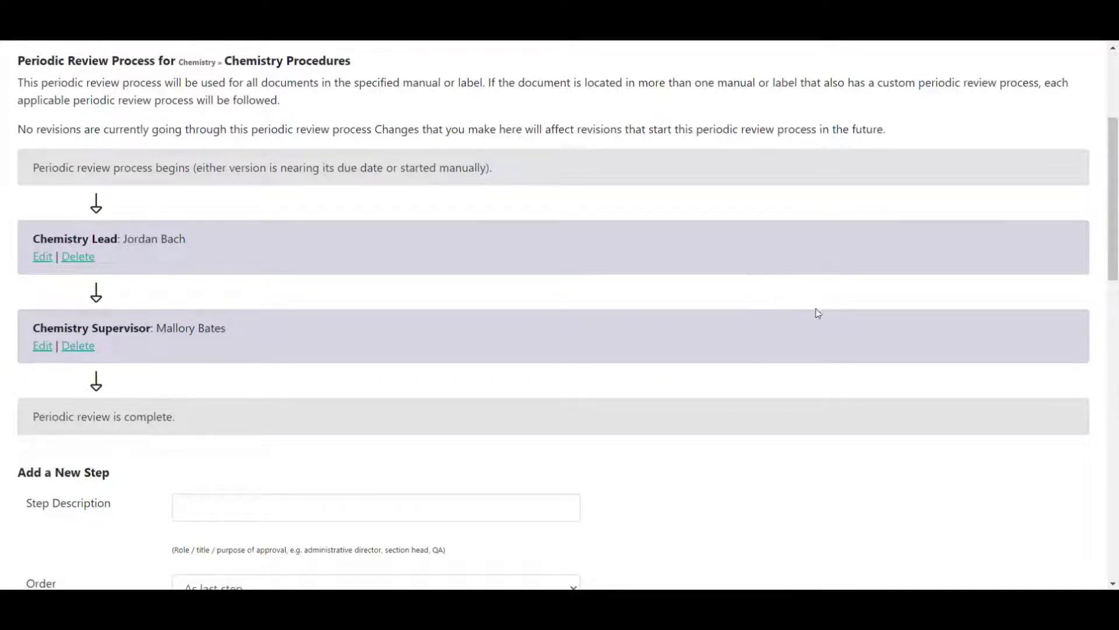
{"action": "scroll", "coordinate": [811, 310], "scroll_direction": "down", "scroll_amount": 8}
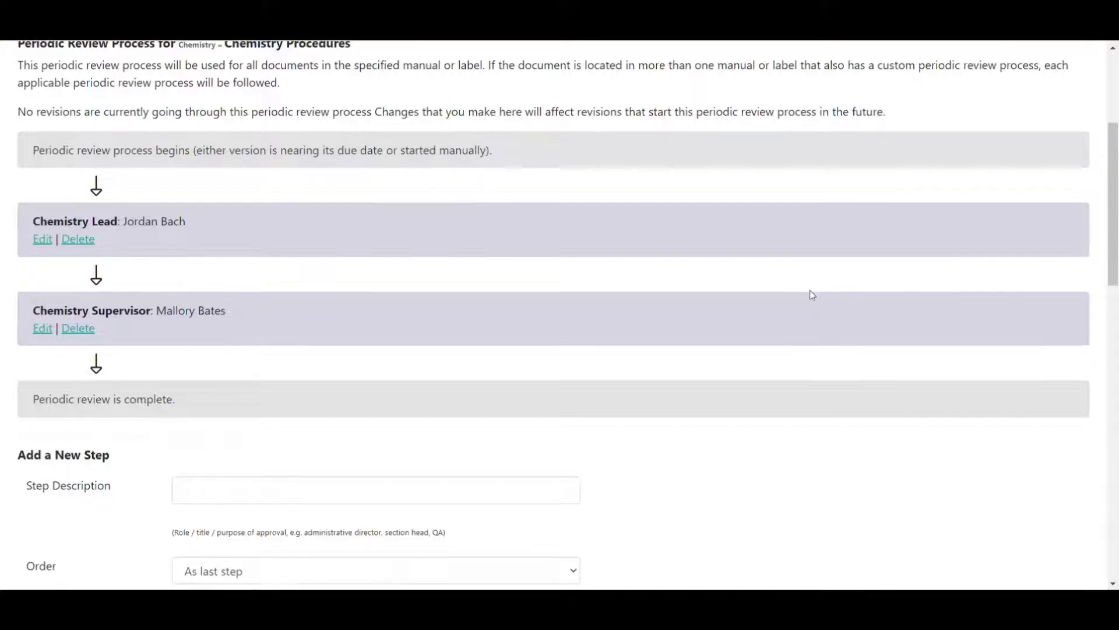
{"action": "scroll", "coordinate": [819, 284], "scroll_direction": "down", "scroll_amount": 1}
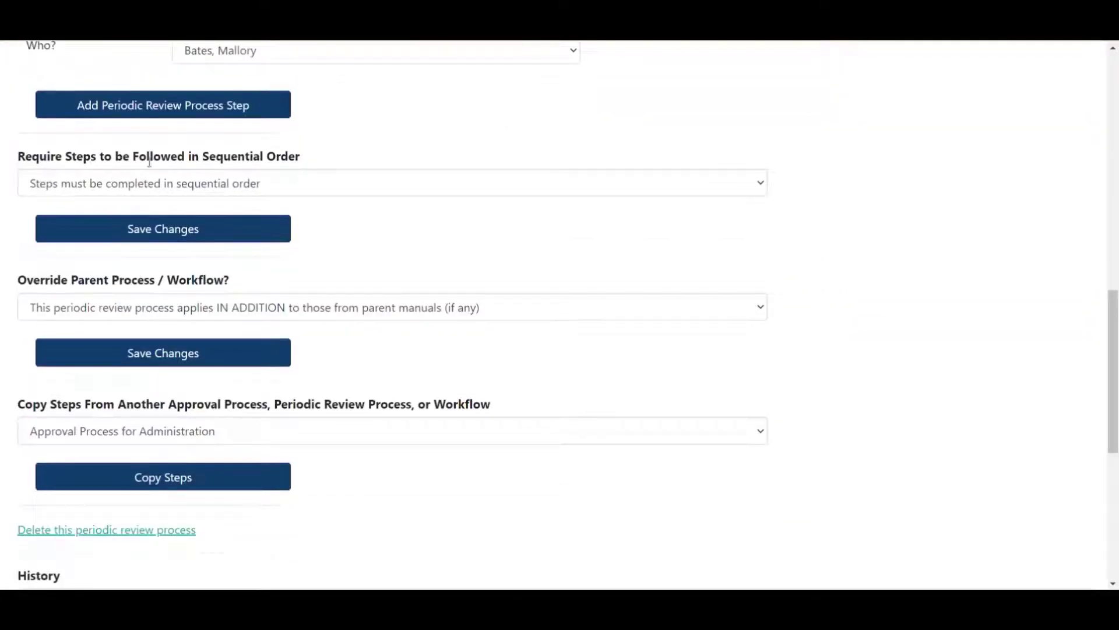
- Allow the periodic review steps to be completed in any order and save
{"action": "left_click", "coordinate": [315, 183]}
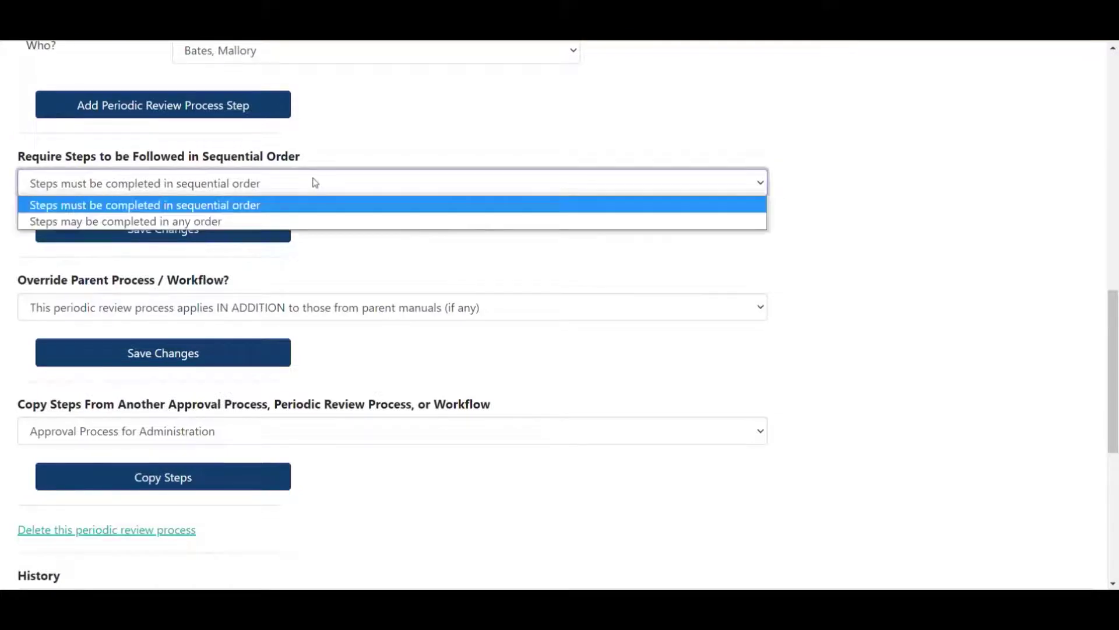
{"action": "left_click", "coordinate": [281, 220]}
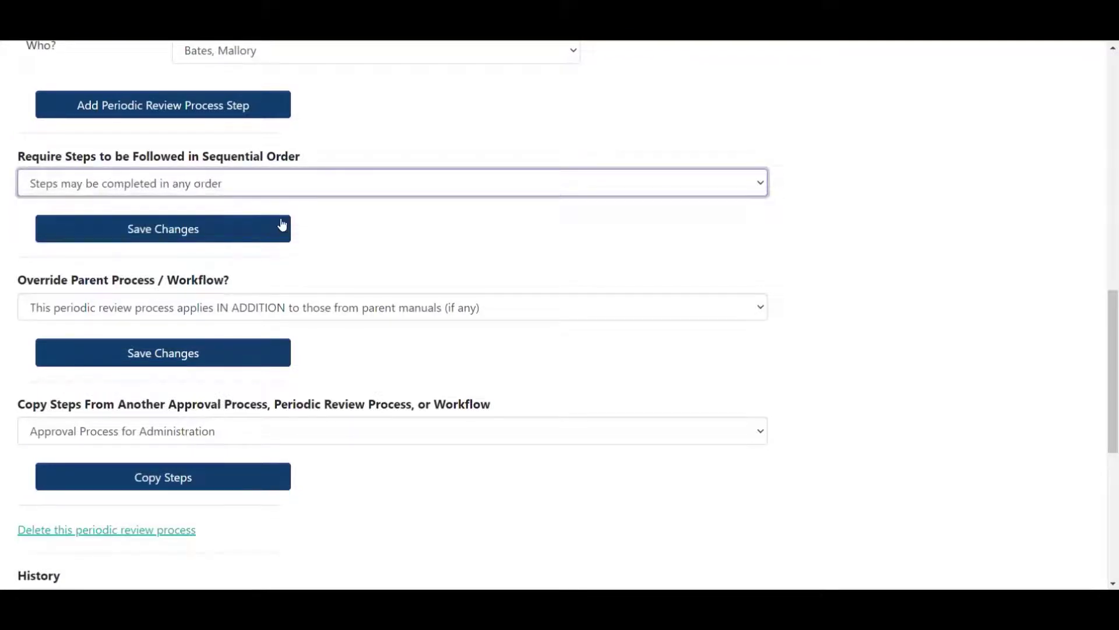
{"action": "left_click", "coordinate": [182, 239]}
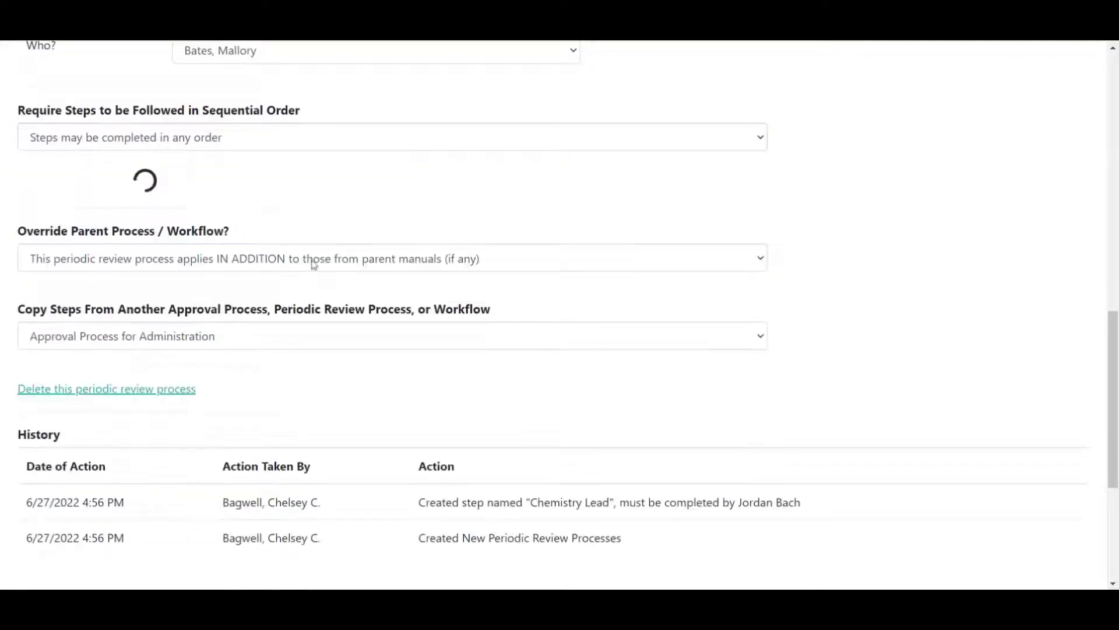
- Leave Override Parent Process set to 'applies IN ADDITION' to parent manuals
{"action": "scroll", "coordinate": [412, 342], "scroll_direction": "down", "scroll_amount": 3}
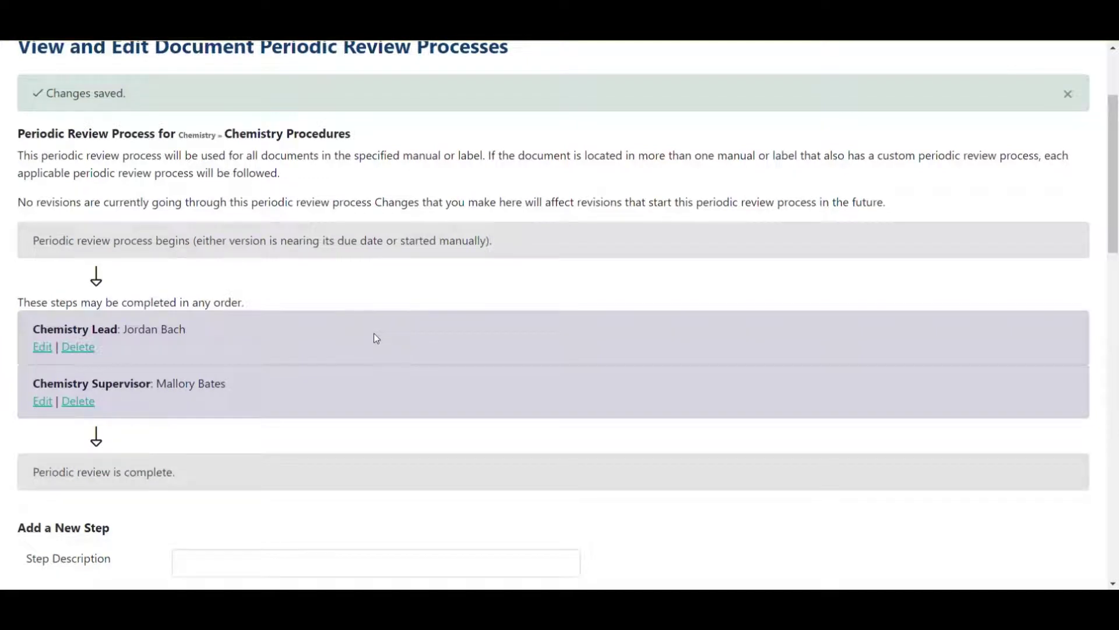
{"action": "scroll", "coordinate": [379, 329], "scroll_direction": "down", "scroll_amount": 10}
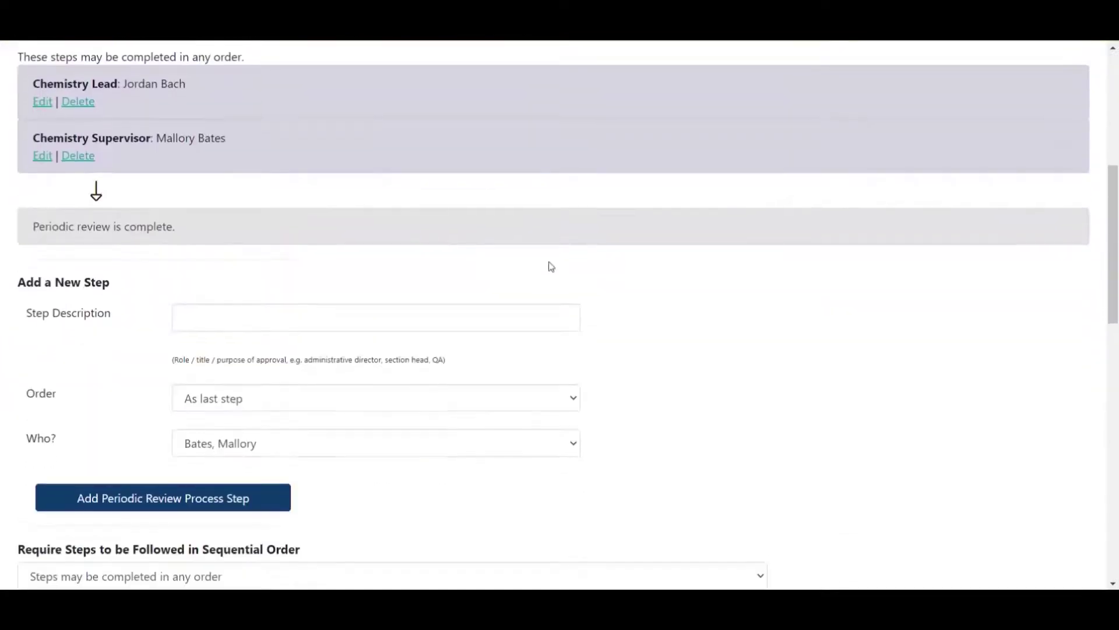
{"action": "scroll", "coordinate": [579, 298], "scroll_direction": "up", "scroll_amount": 1}
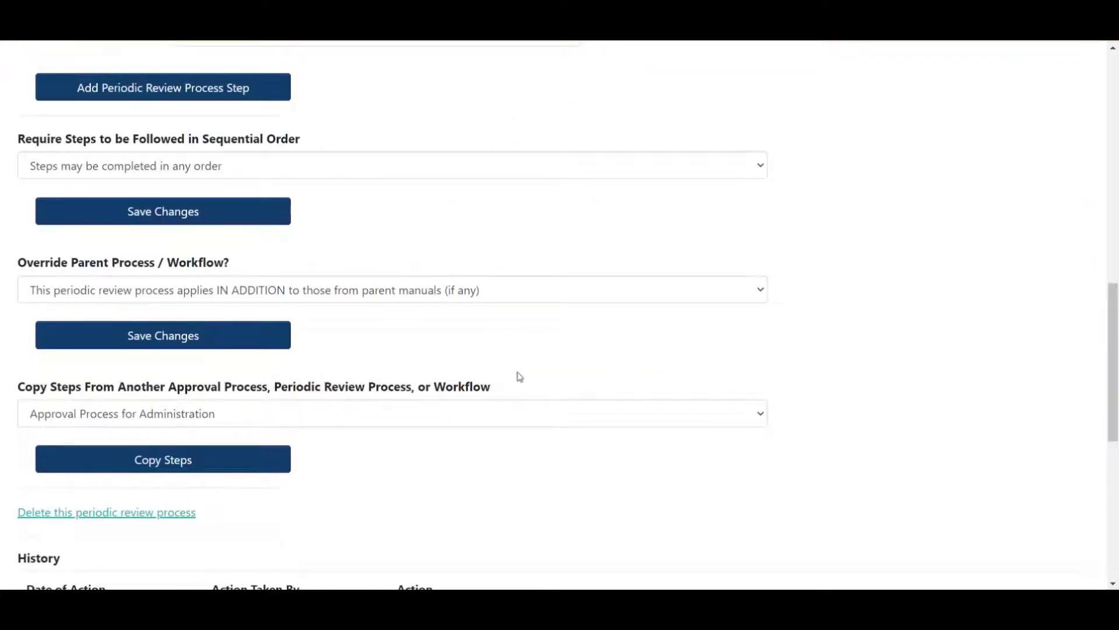
{"action": "left_click_drag", "start_coordinate": [15, 262], "coordinate": [237, 252]}
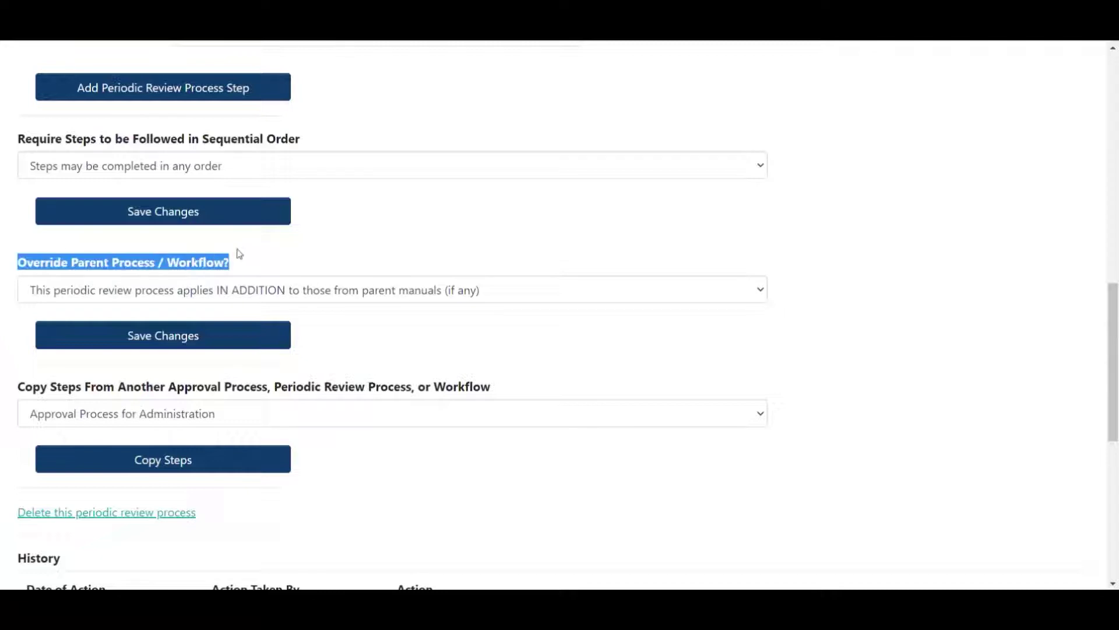
{"action": "left_click", "coordinate": [277, 258]}
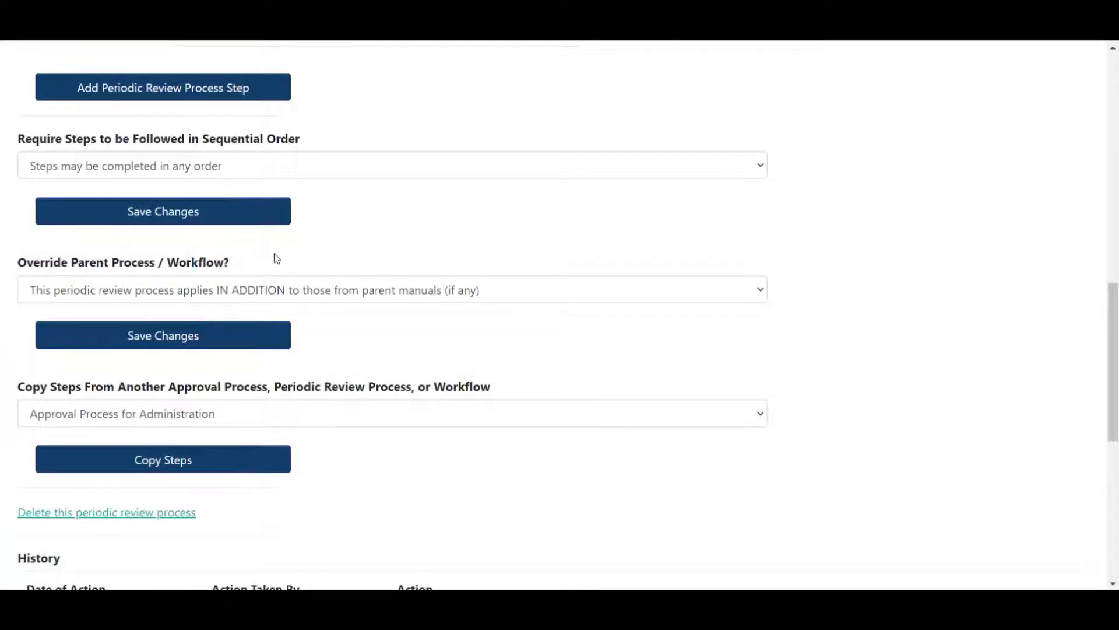
{"action": "left_click", "coordinate": [288, 298]}
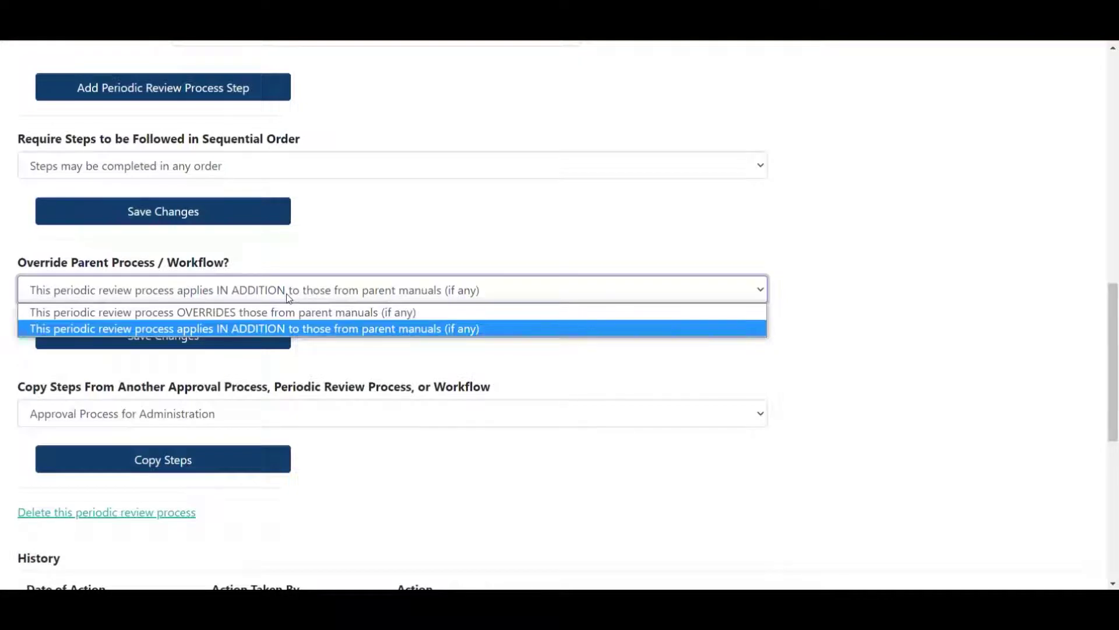
{"action": "left_click", "coordinate": [288, 298]}
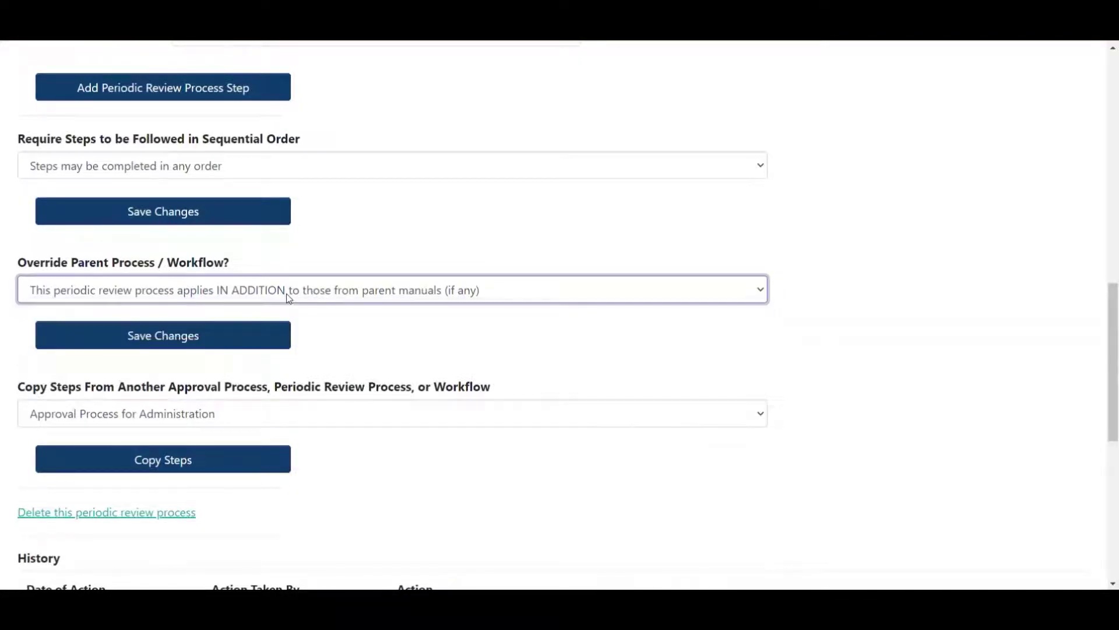
{"action": "scroll", "coordinate": [291, 286], "scroll_direction": "down", "scroll_amount": 2}
{"action": "scroll", "coordinate": [299, 274], "scroll_direction": "up", "scroll_amount": 1}
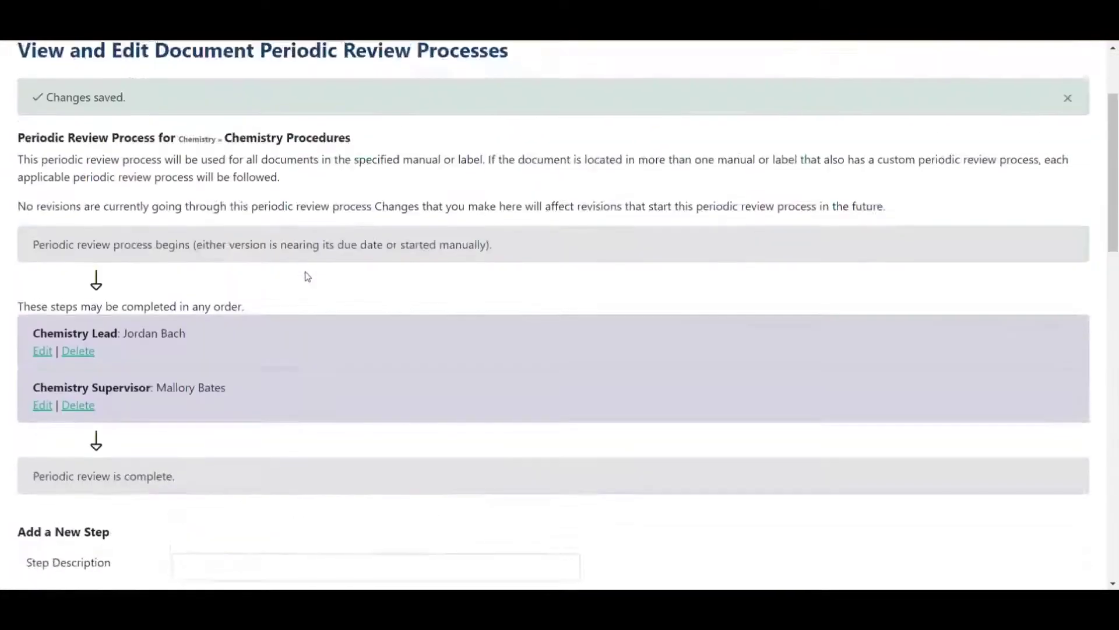
- Return to Settings > Workflows and review the new-document and minor-revision approval headings
{"action": "scroll", "coordinate": [308, 276], "scroll_direction": "up", "scroll_amount": 3}
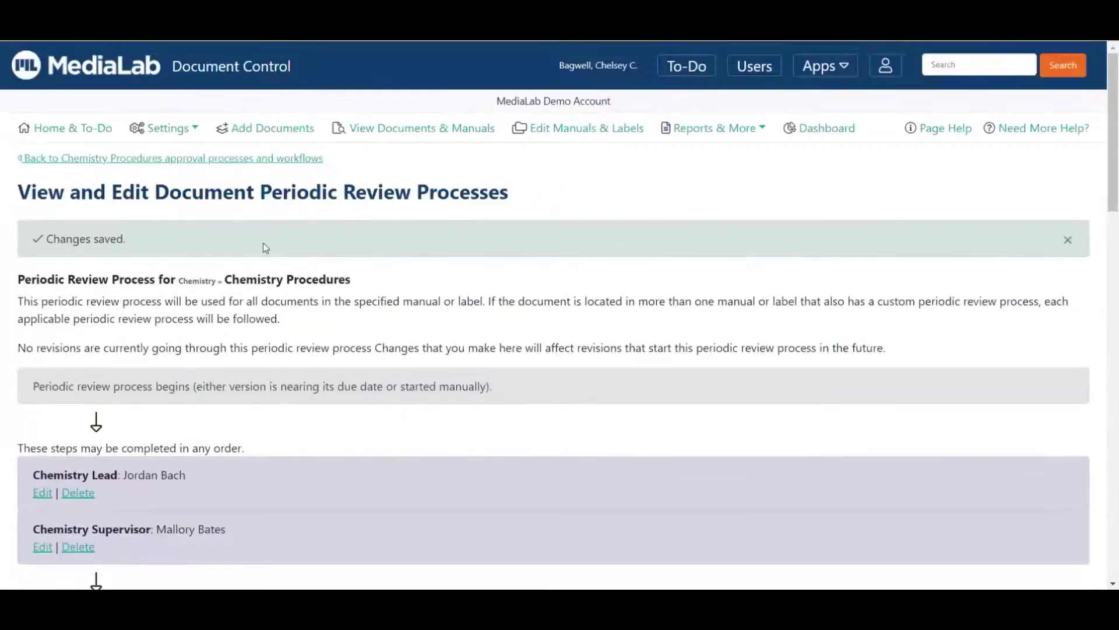
{"action": "left_click", "coordinate": [164, 130]}
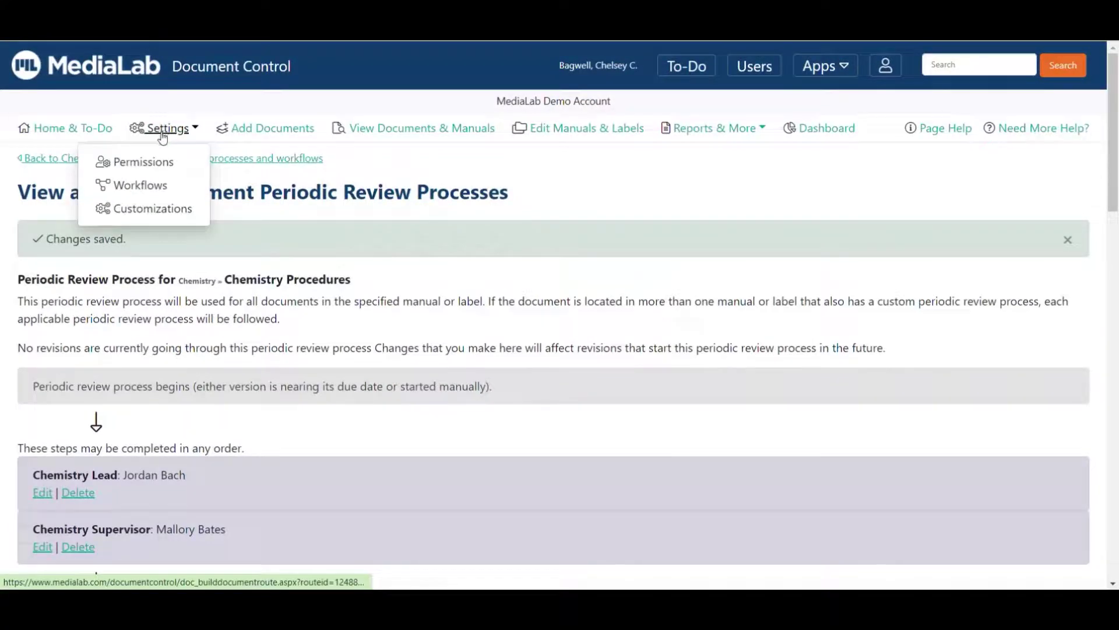
{"action": "left_click", "coordinate": [164, 186]}
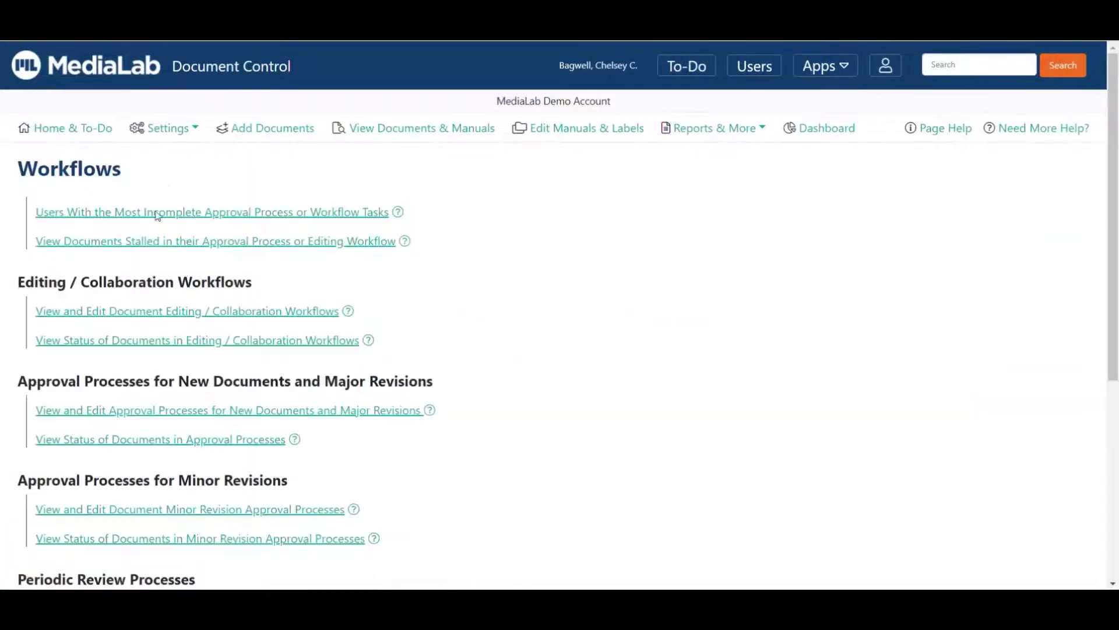
{"action": "scroll", "coordinate": [392, 245], "scroll_direction": "down", "scroll_amount": 3}
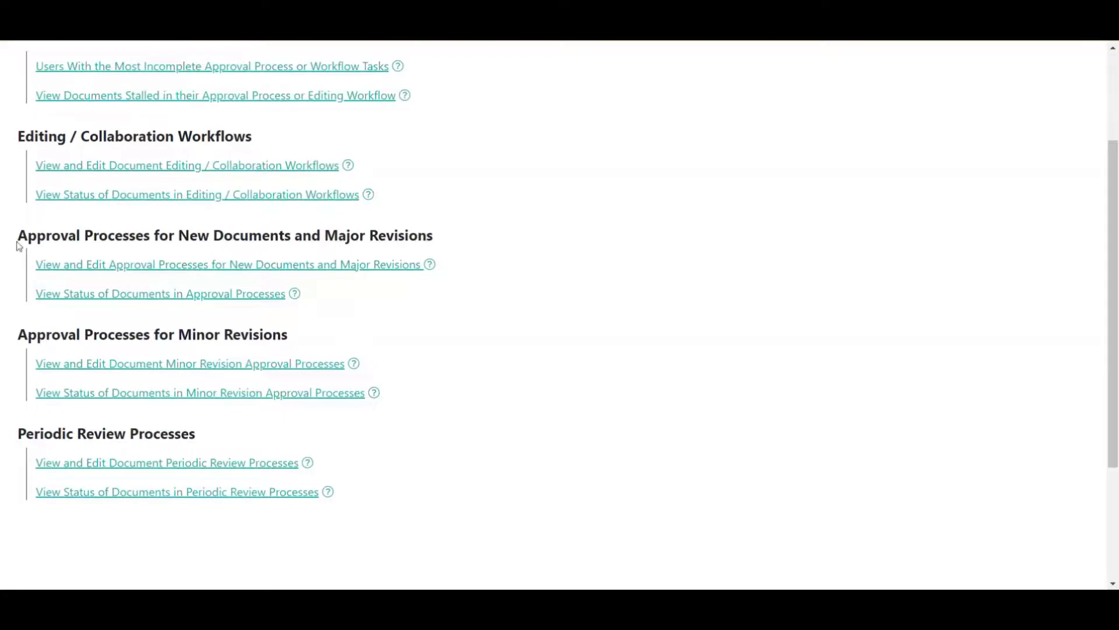
{"action": "left_click_drag", "start_coordinate": [18, 235], "coordinate": [482, 233]}
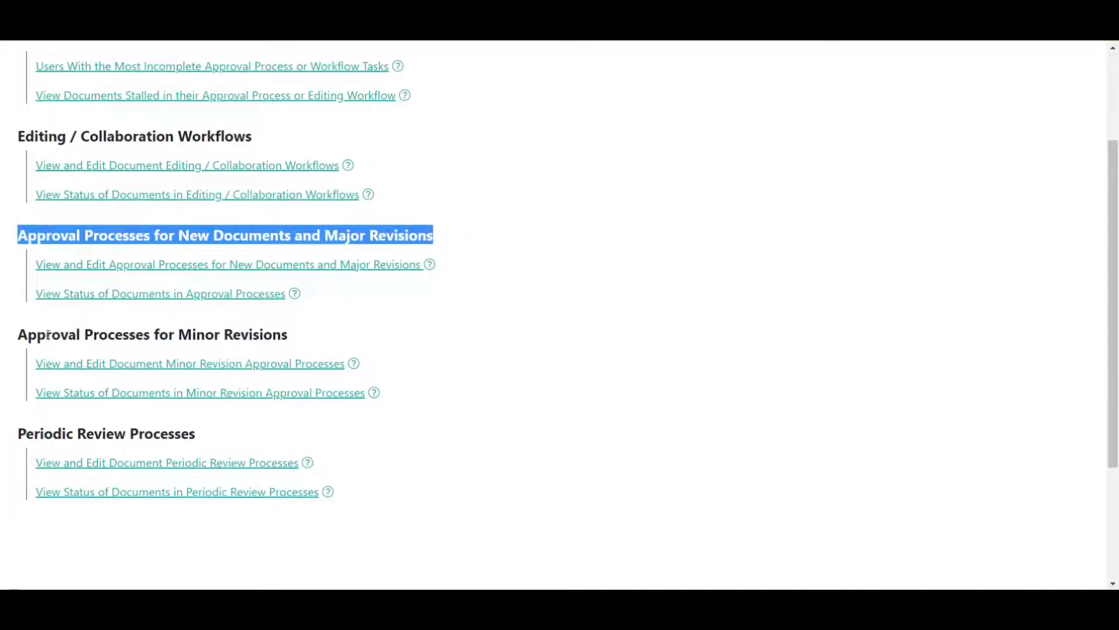
{"action": "left_click_drag", "start_coordinate": [18, 336], "coordinate": [325, 334]}
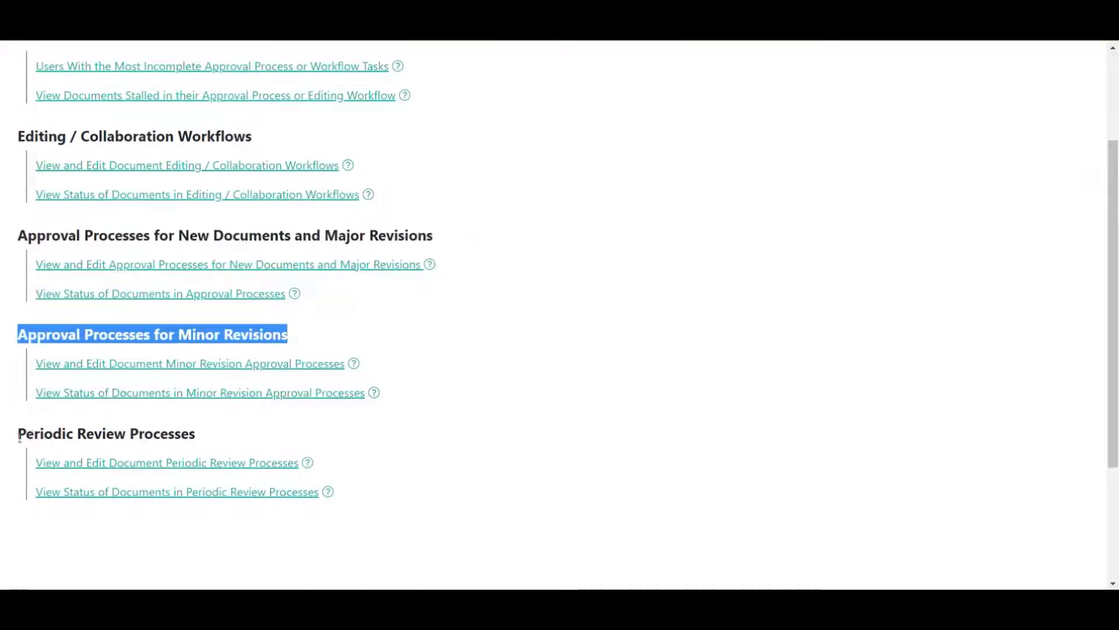
{"action": "left_click_drag", "start_coordinate": [19, 437], "coordinate": [195, 431]}
{"action": "left_click", "coordinate": [268, 430]}
{"action": "scroll", "coordinate": [495, 405], "scroll_direction": "up", "scroll_amount": 2}
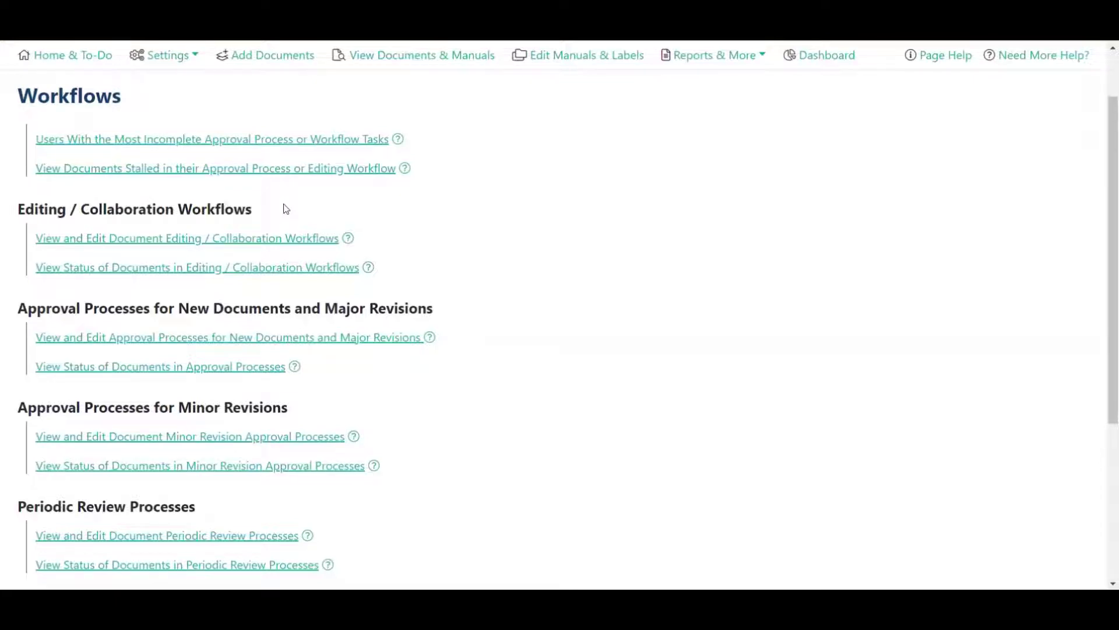
- From the Editing / Collaboration Workflows list, add a workflow for the existing manual Chemistry
{"action": "left_click", "coordinate": [272, 237]}
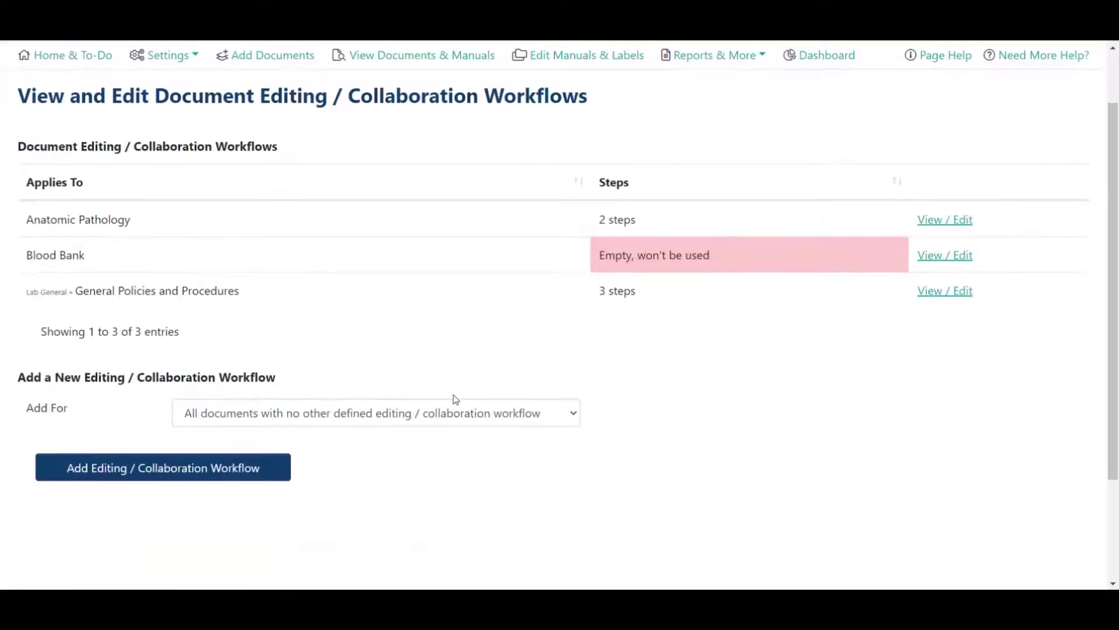
{"action": "left_click", "coordinate": [422, 413]}
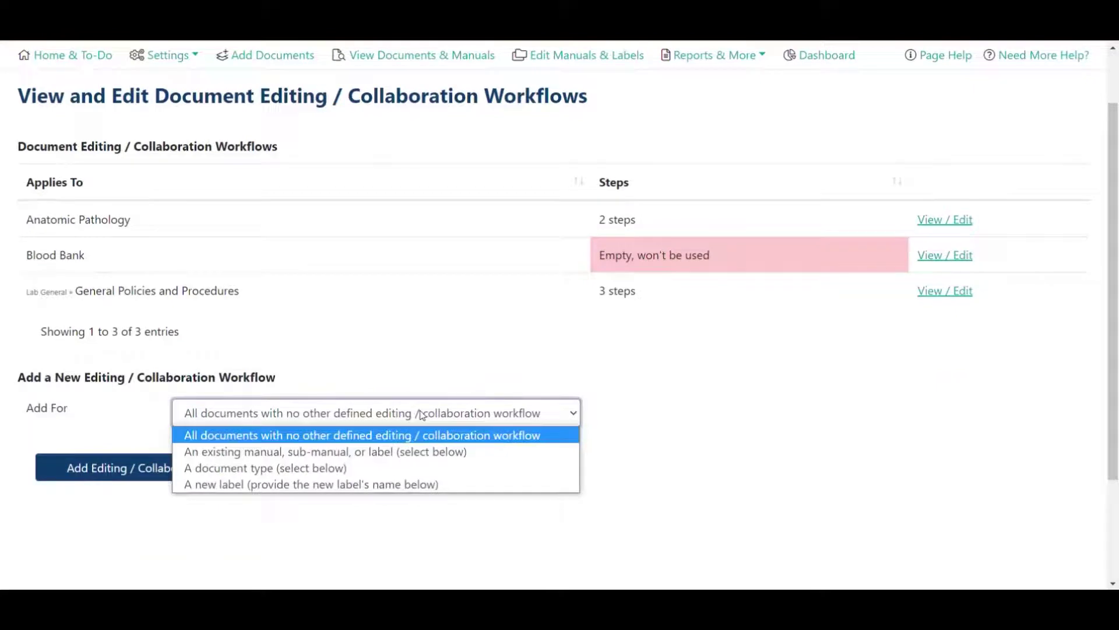
{"action": "left_click", "coordinate": [402, 451]}
{"action": "scroll", "coordinate": [660, 439], "scroll_direction": "down", "scroll_amount": 3}
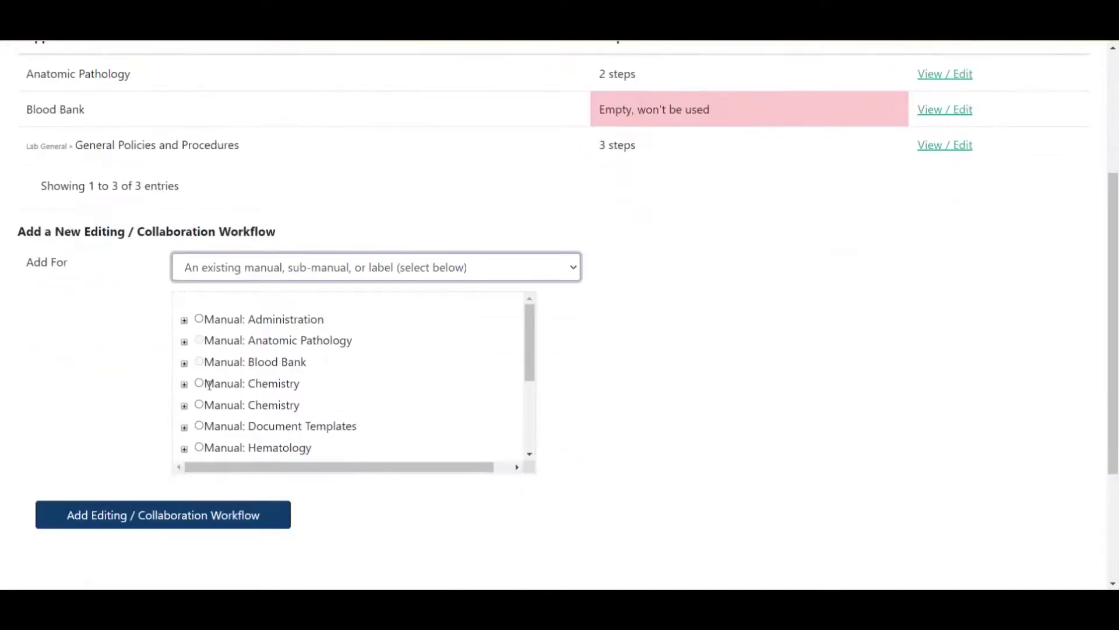
{"action": "left_click", "coordinate": [200, 406]}
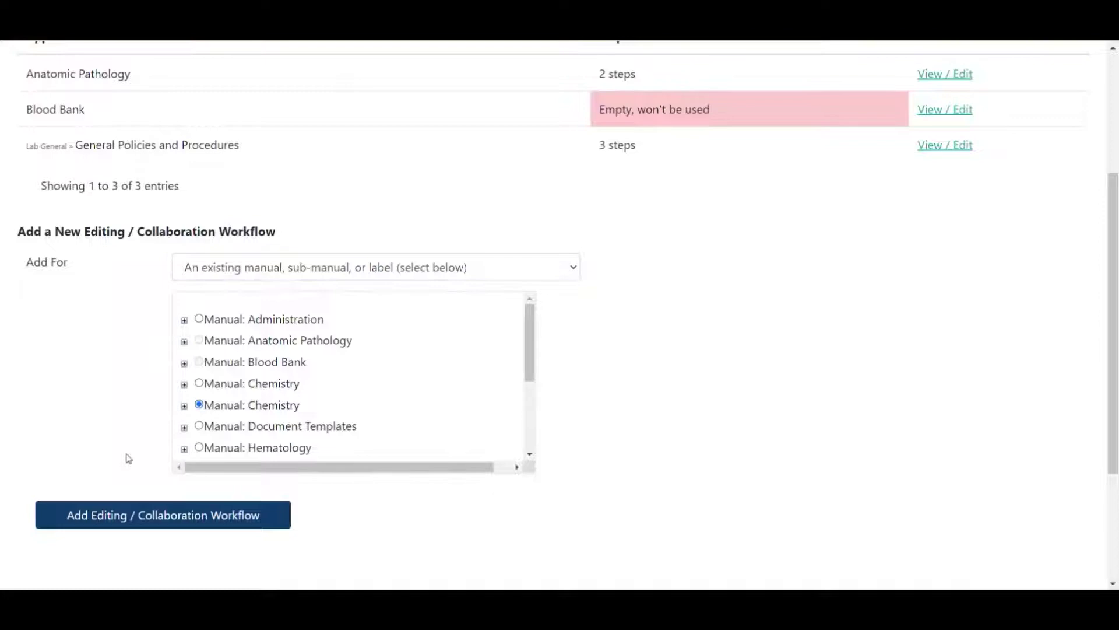
{"action": "left_click", "coordinate": [134, 516]}
{"action": "scroll", "coordinate": [747, 342], "scroll_direction": "down", "scroll_amount": 3}
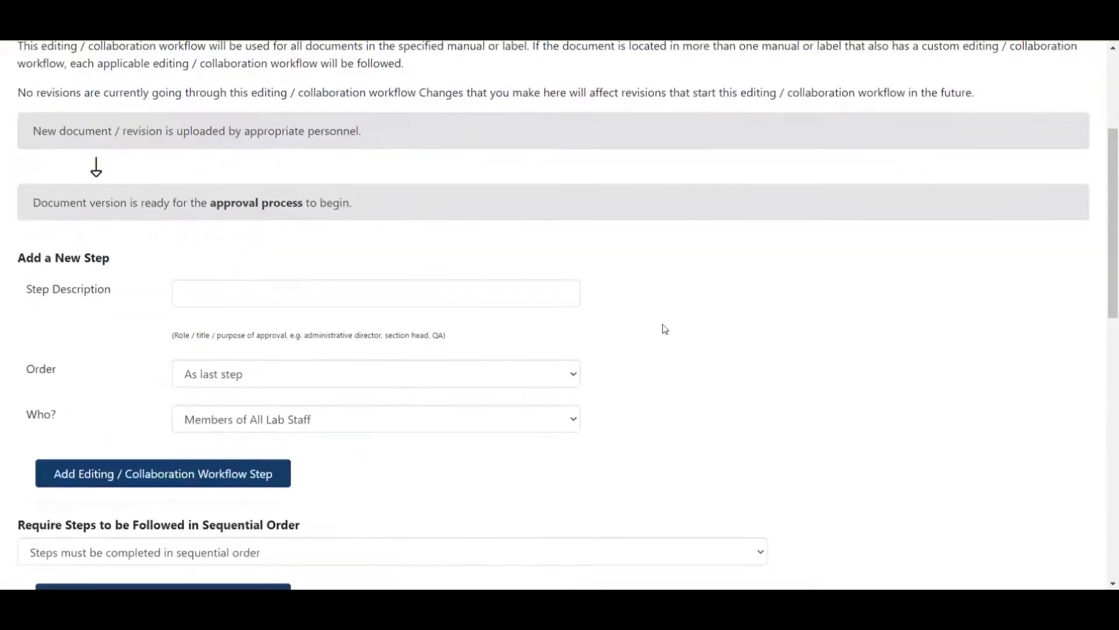
{"action": "left_click", "coordinate": [502, 290]}
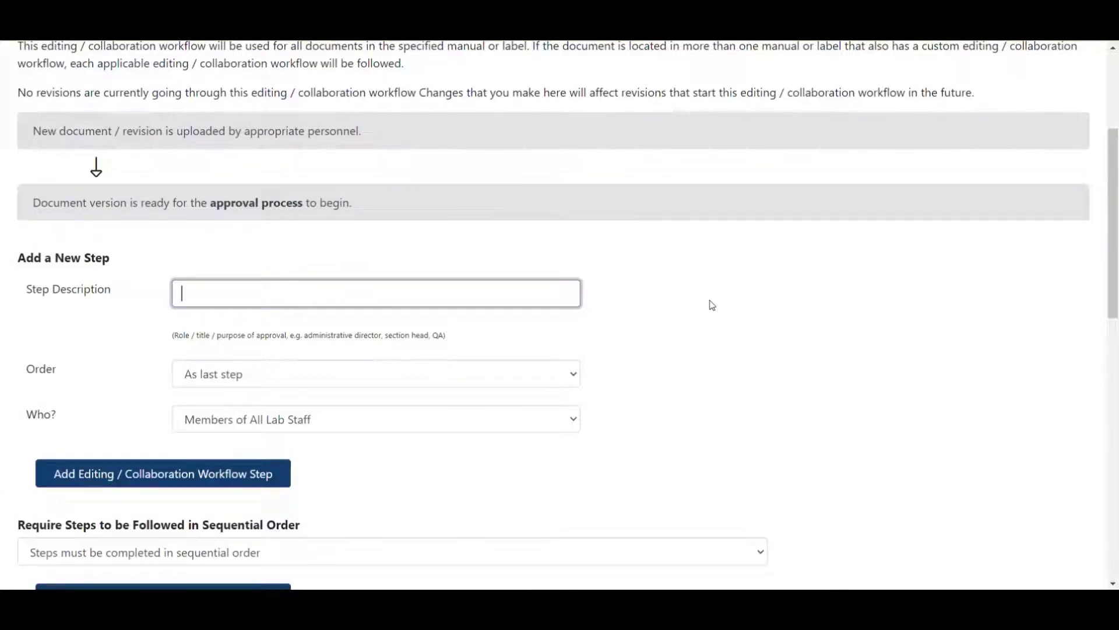
- Copy the Chemistry Supervisor step from 'Approval Process for Chemistry' into this workflow
{"action": "scroll", "coordinate": [761, 239], "scroll_direction": "down", "scroll_amount": 7}
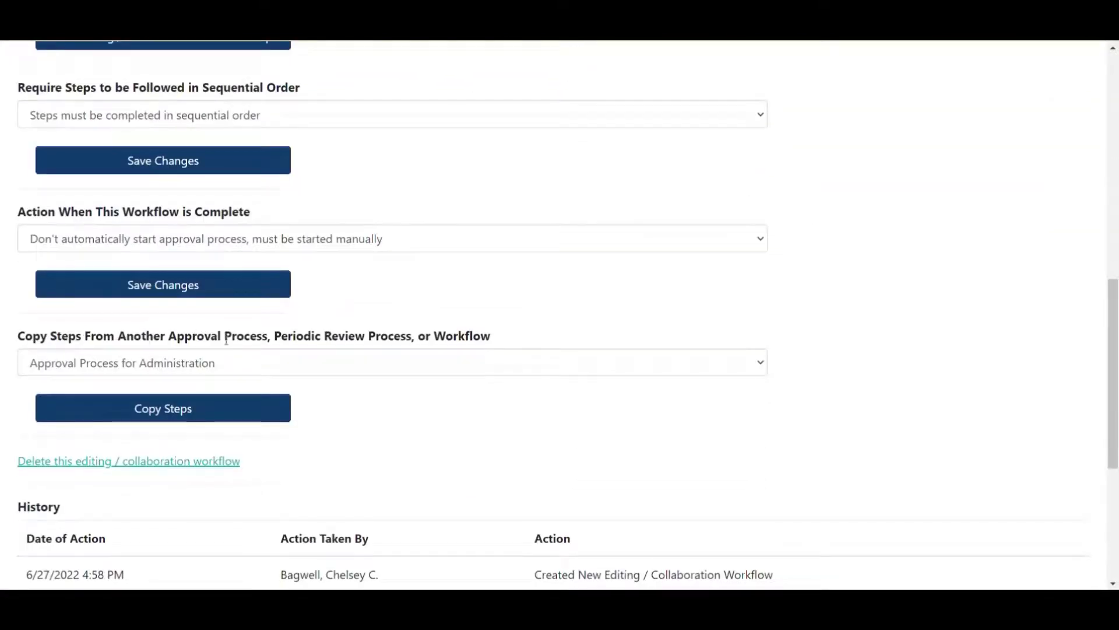
{"action": "left_click", "coordinate": [310, 361]}
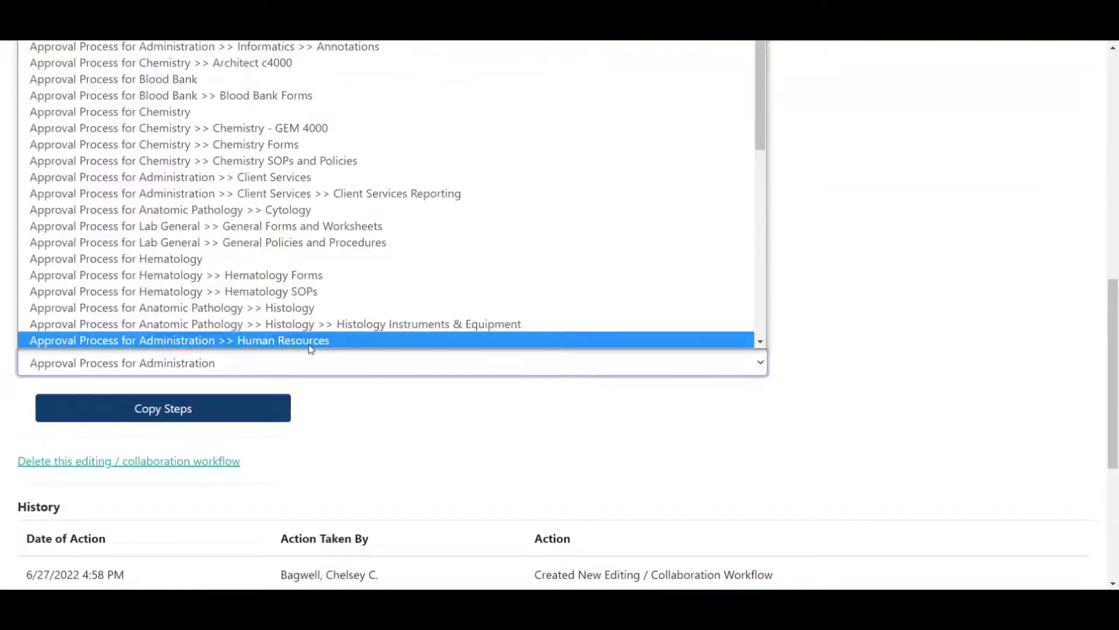
{"action": "left_click", "coordinate": [325, 117]}
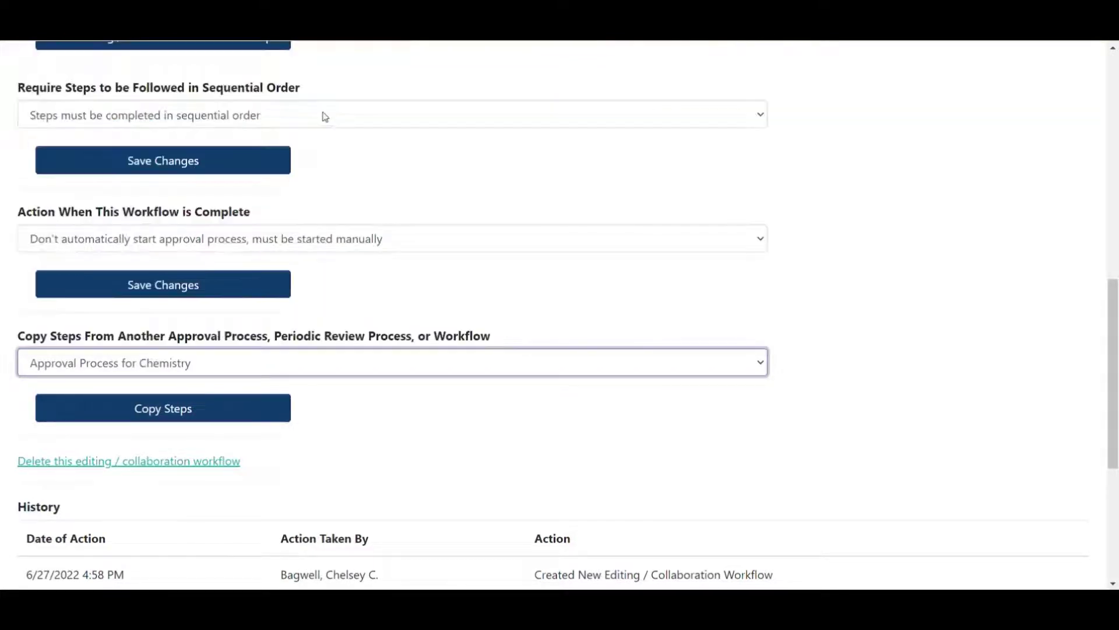
{"action": "left_click", "coordinate": [133, 415]}
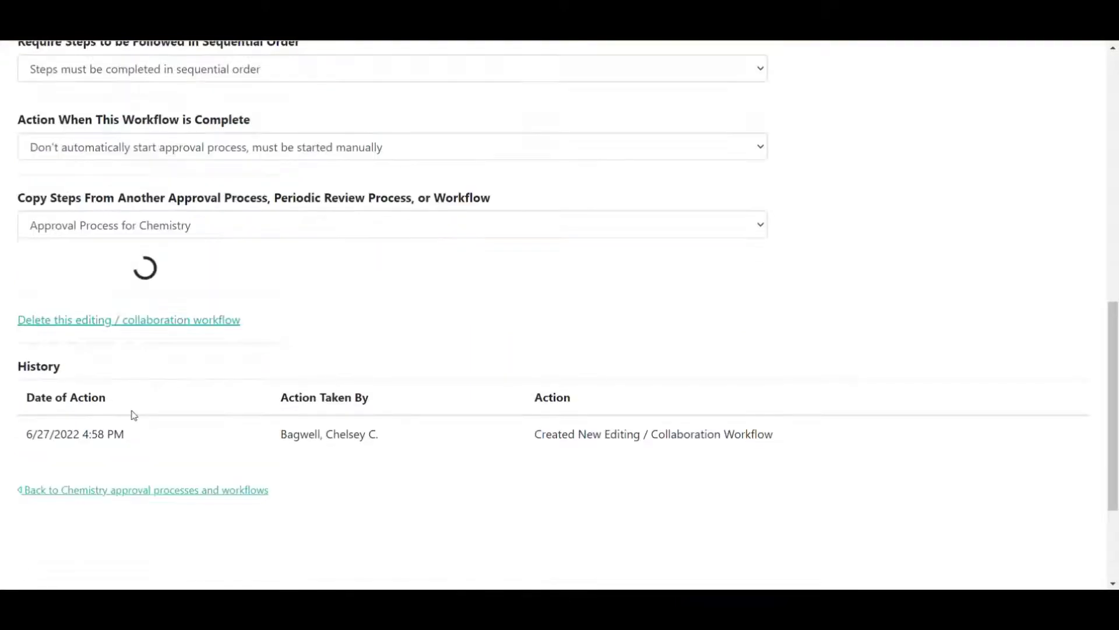
{"action": "scroll", "coordinate": [221, 358], "scroll_direction": "down", "scroll_amount": 1}
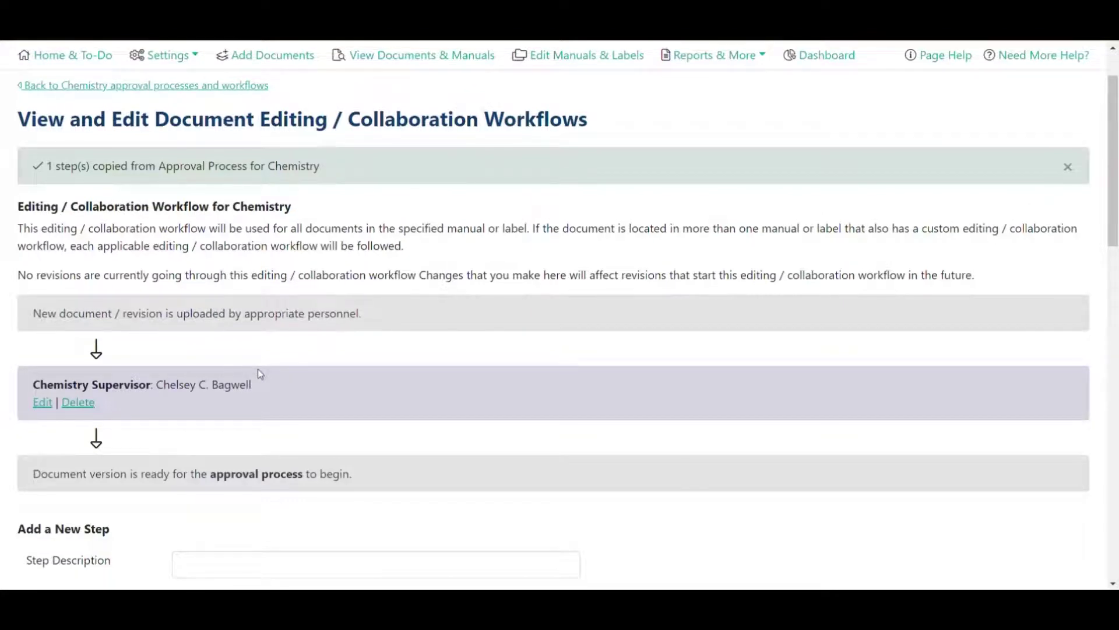
{"action": "scroll", "coordinate": [398, 326], "scroll_direction": "down", "scroll_amount": 1}
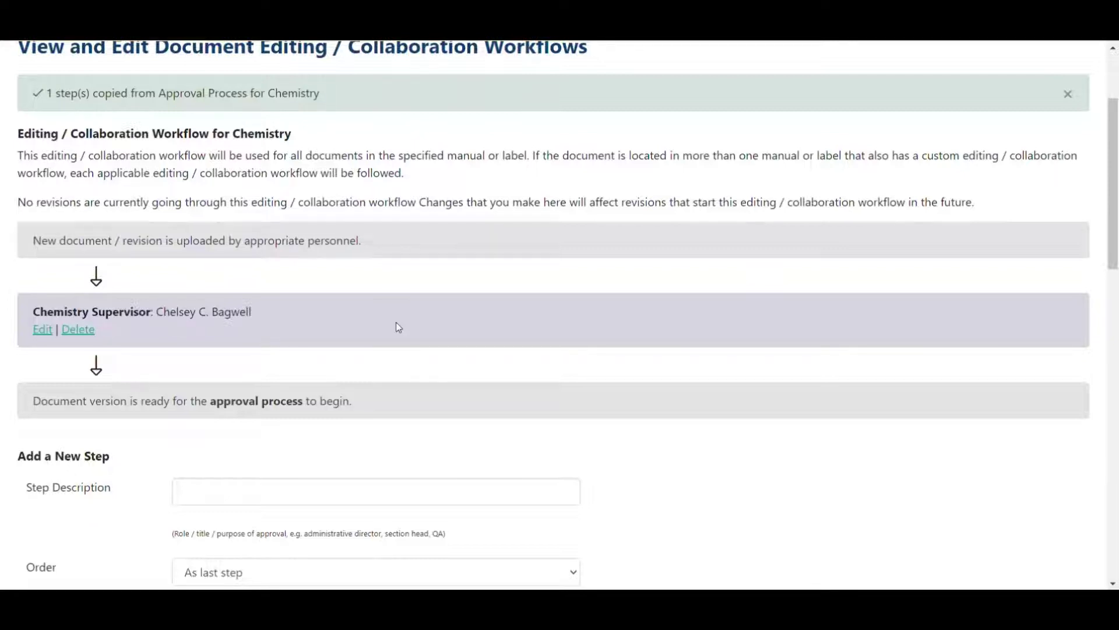
- Add a 'Chemistry Tech' step assigned to a single staff member as the workflow's second step
{"action": "scroll", "coordinate": [398, 326], "scroll_direction": "down", "scroll_amount": 2}
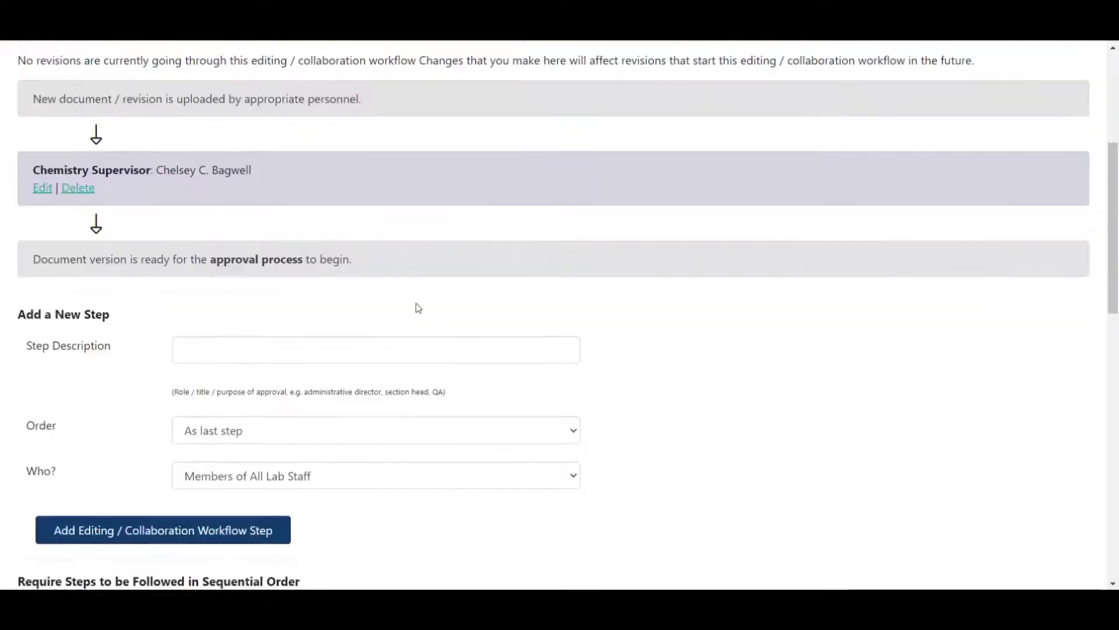
{"action": "left_click", "coordinate": [408, 338]}
{"action": "type", "text": "C"}
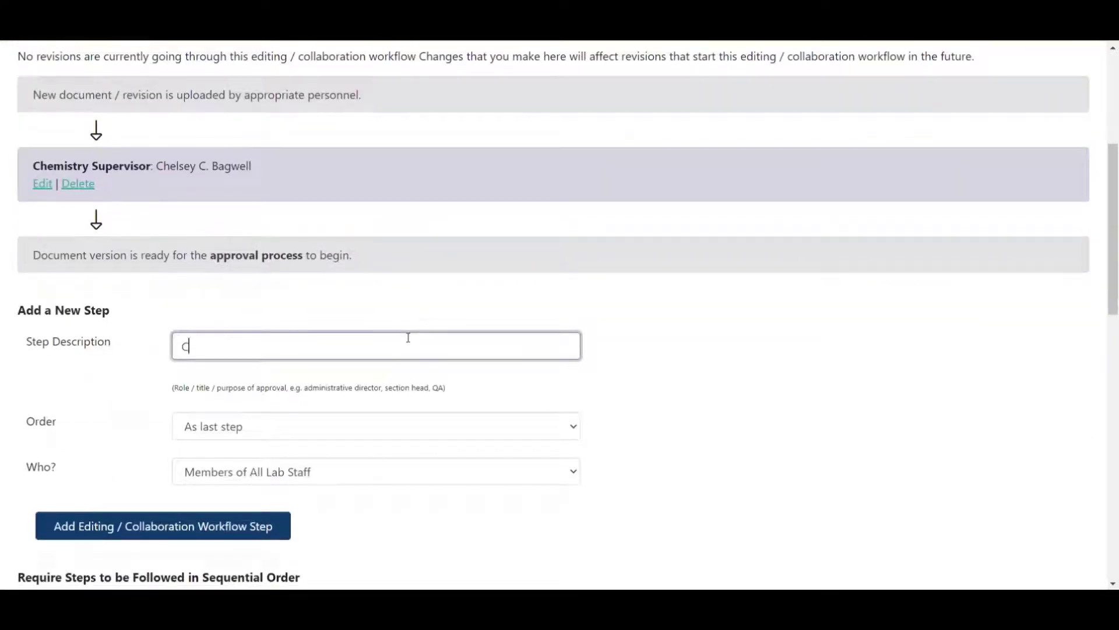
{"action": "type", "text": "hemistry Tech"}
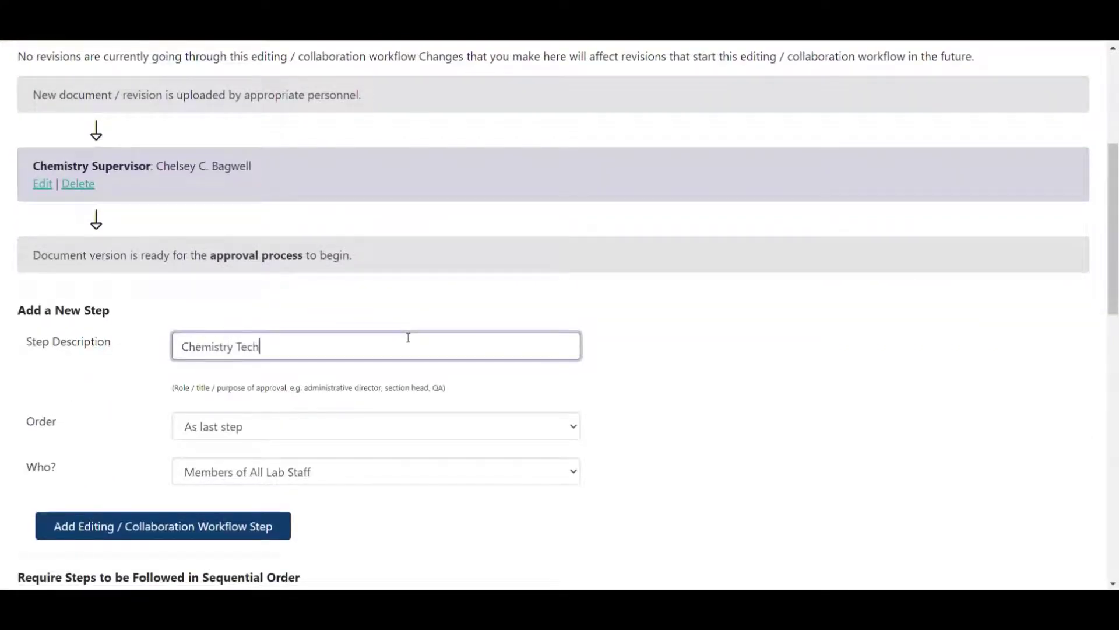
{"action": "scroll", "coordinate": [408, 338], "scroll_direction": "down", "scroll_amount": 2}
{"action": "left_click", "coordinate": [268, 329]}
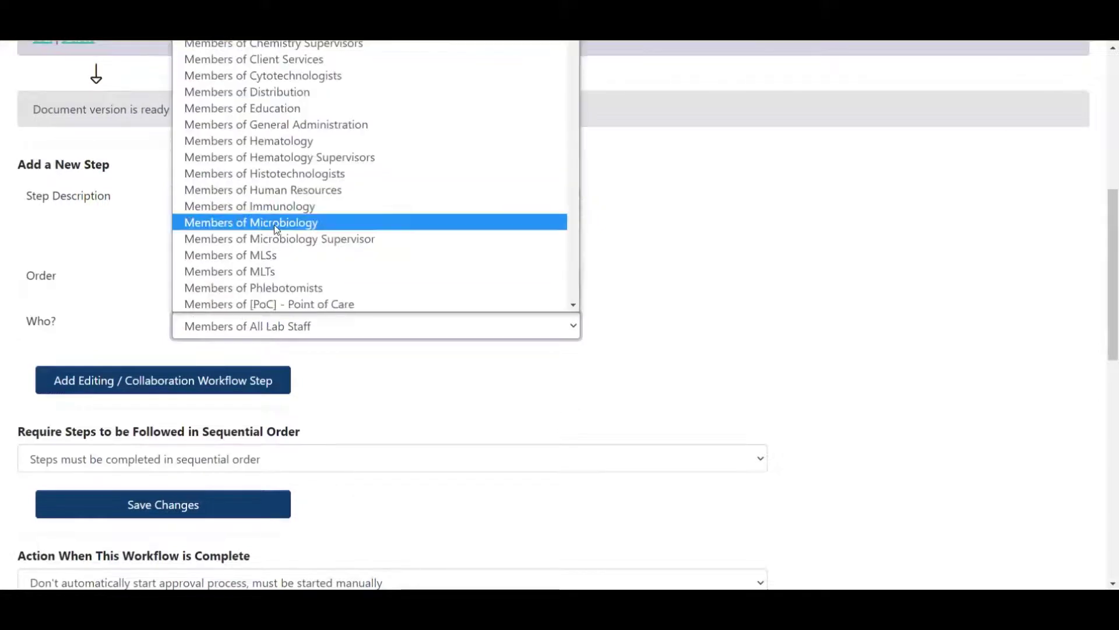
{"action": "scroll", "coordinate": [291, 223], "scroll_direction": "down", "scroll_amount": 5}
{"action": "scroll", "coordinate": [310, 210], "scroll_direction": "down", "scroll_amount": 3}
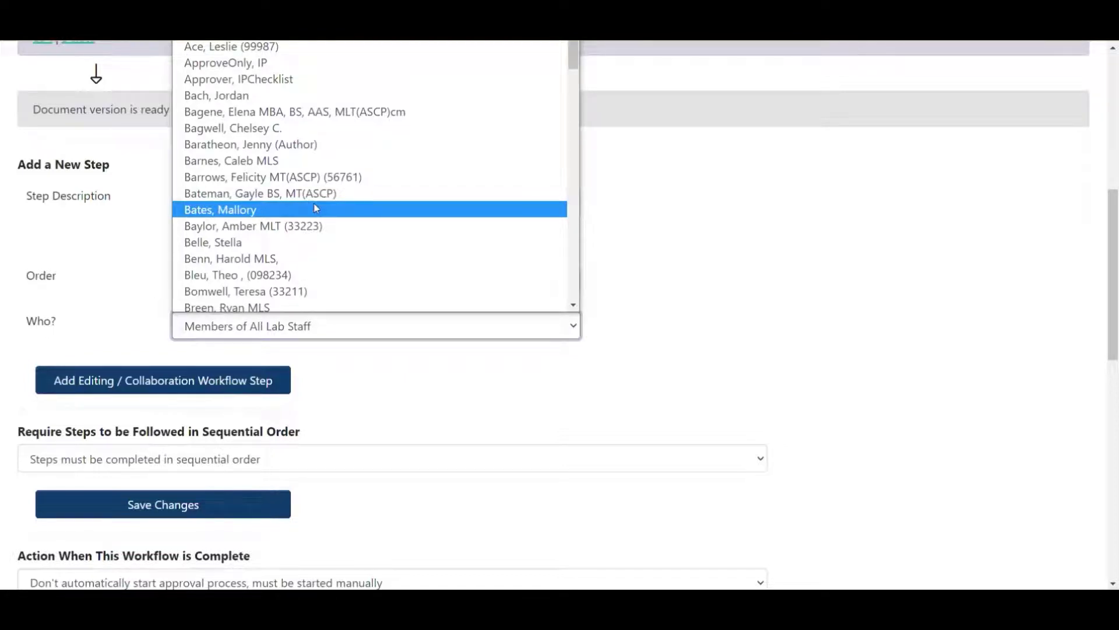
{"action": "left_click", "coordinate": [315, 208]}
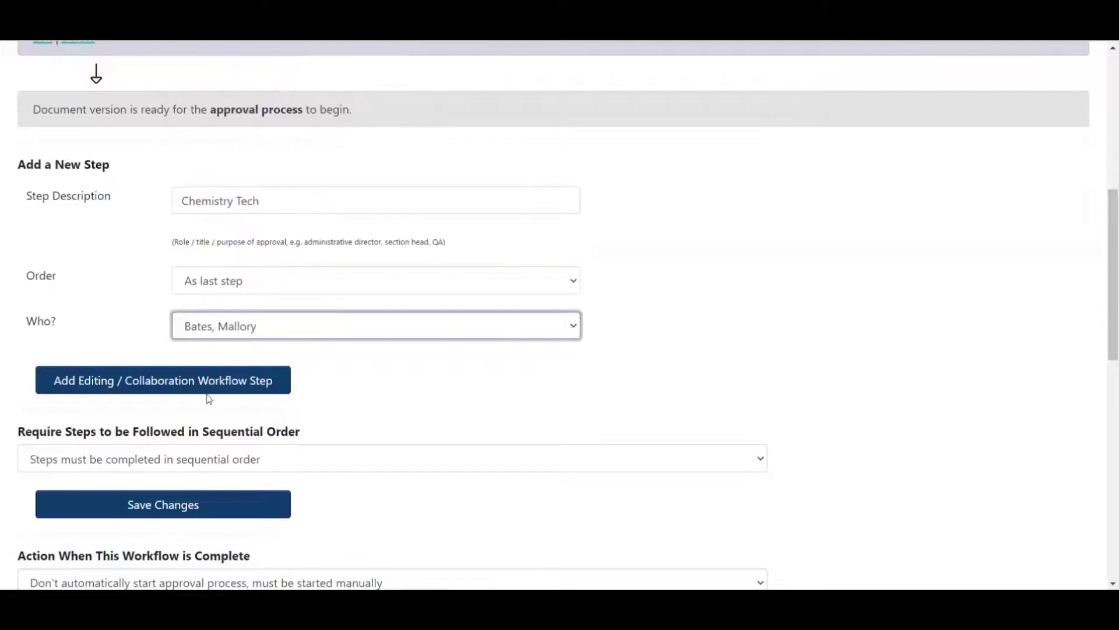
{"action": "left_click", "coordinate": [205, 389]}
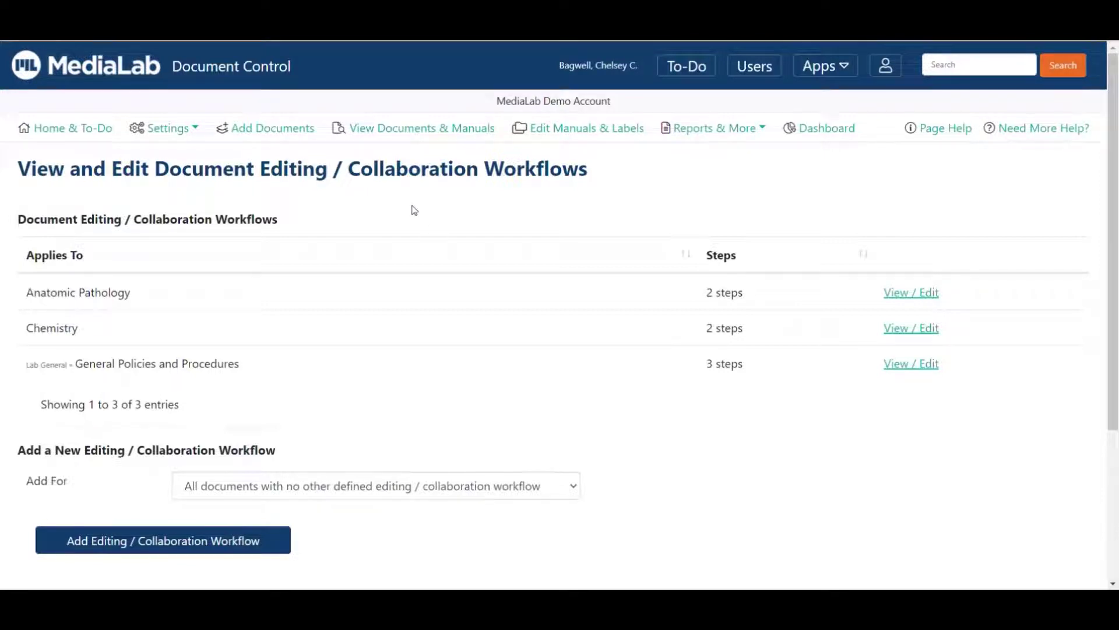
- Open Settings > Customizations and look through its e-mail, review and header options
{"action": "left_click", "coordinate": [189, 130]}
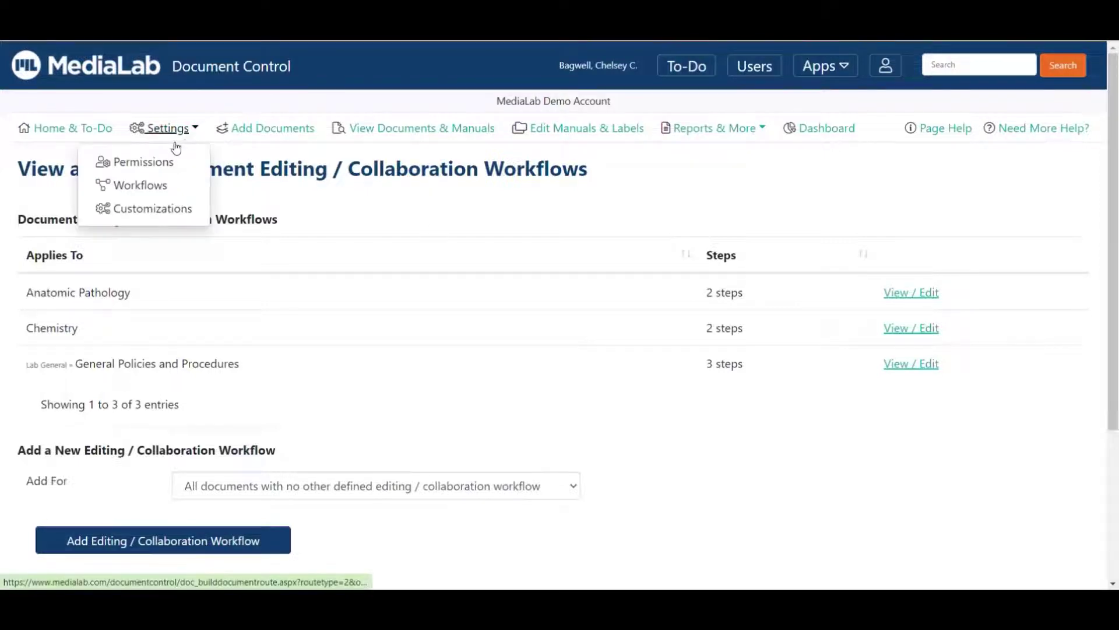
{"action": "left_click", "coordinate": [179, 210]}
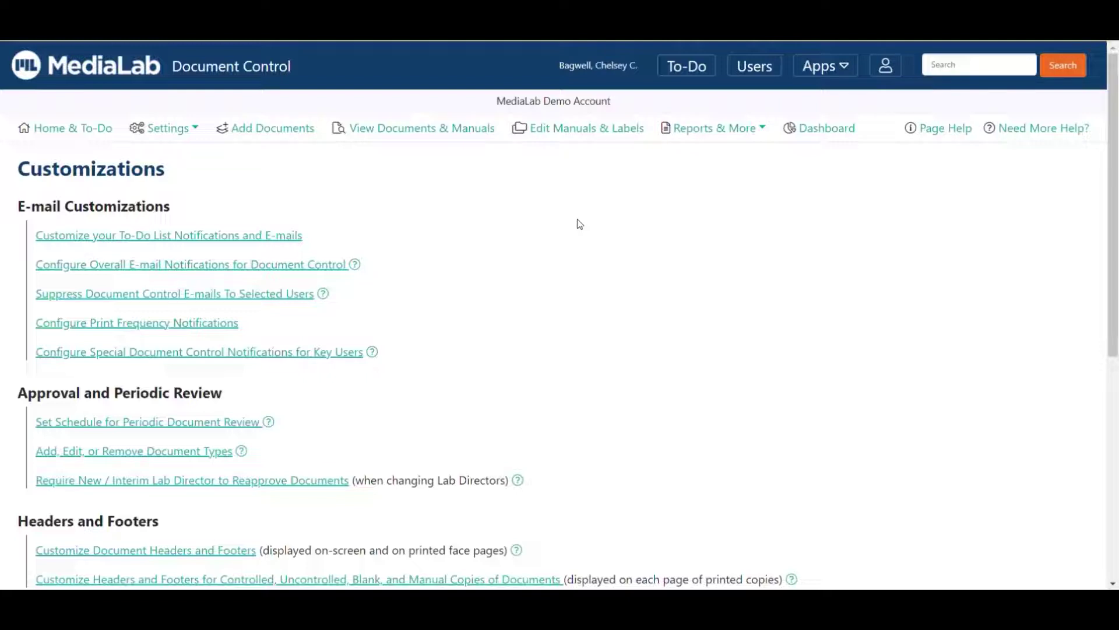
{"action": "scroll", "coordinate": [533, 204], "scroll_direction": "down", "scroll_amount": 3}
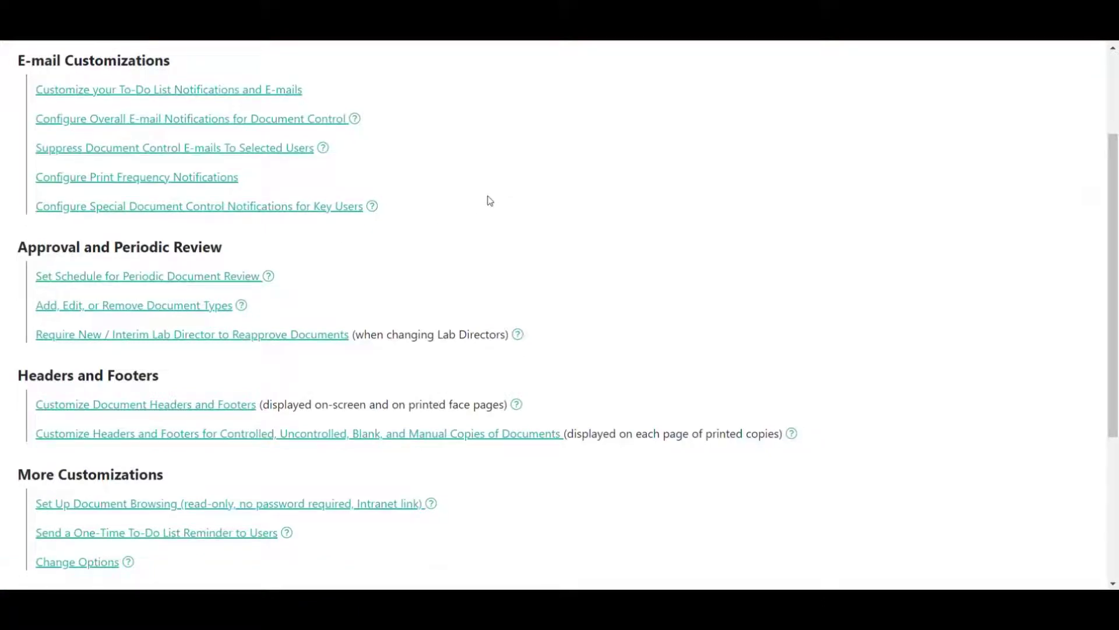
{"action": "scroll", "coordinate": [673, 188], "scroll_direction": "down", "scroll_amount": 2}
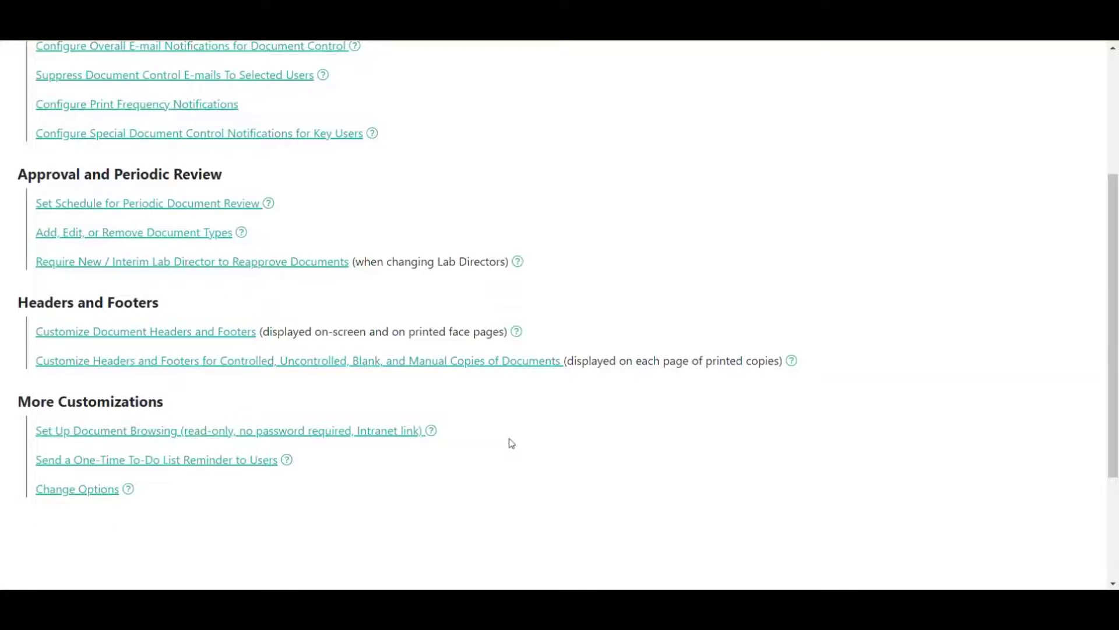
{"action": "scroll", "coordinate": [566, 434], "scroll_direction": "up", "scroll_amount": 4}
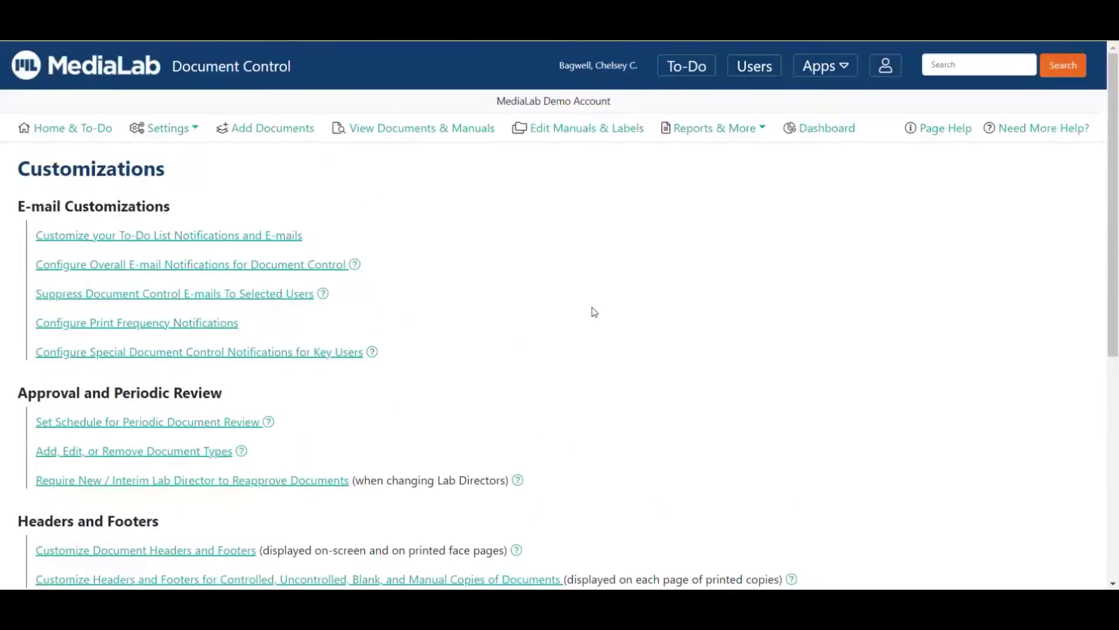
- In overall e-mail notifications, set to-do list reminders to every three days
{"action": "left_click", "coordinate": [235, 265]}
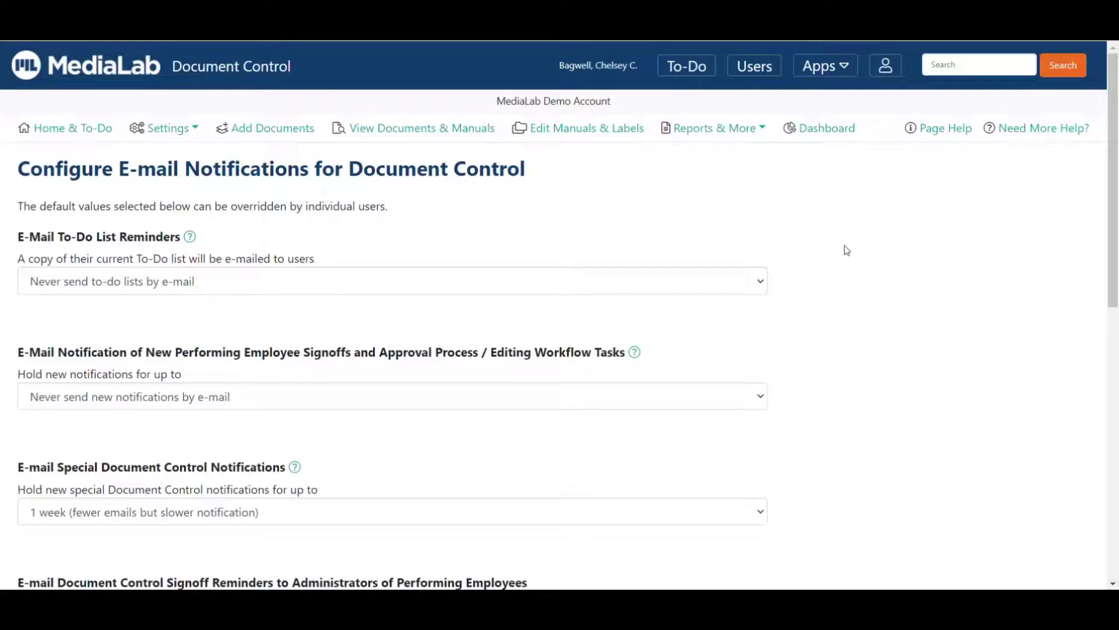
{"action": "scroll", "coordinate": [847, 250], "scroll_direction": "down", "scroll_amount": 1}
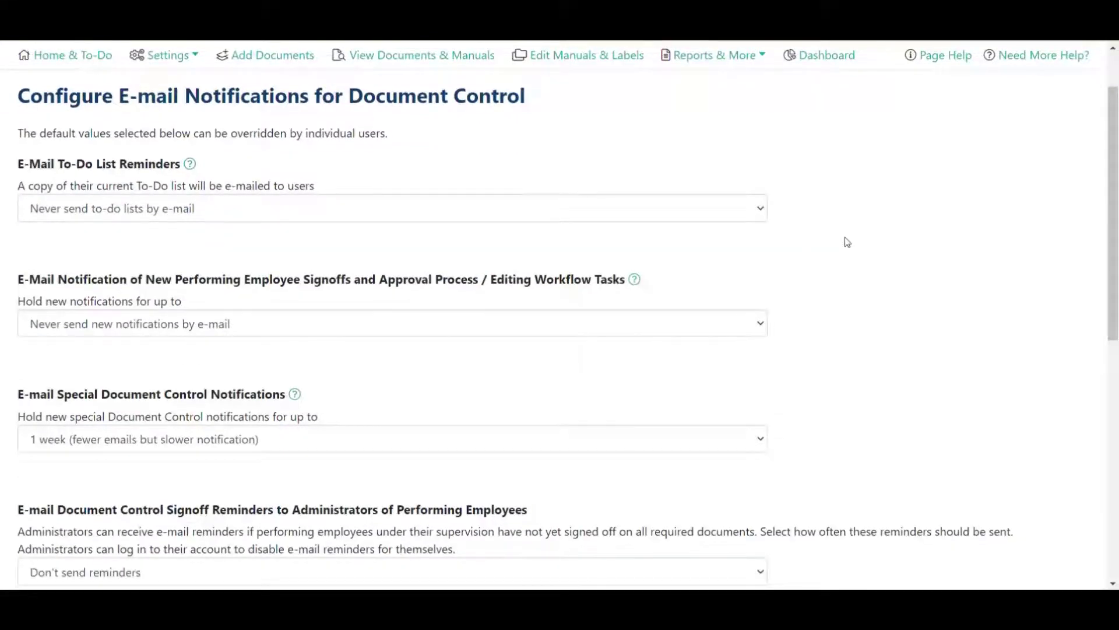
{"action": "left_click", "coordinate": [255, 215]}
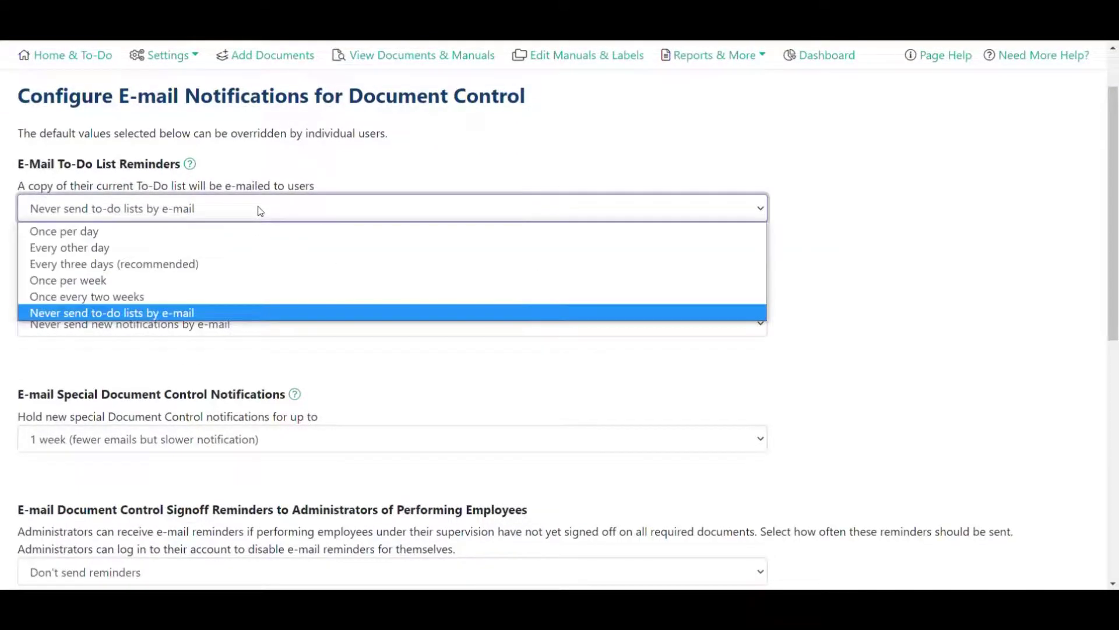
{"action": "left_click", "coordinate": [252, 264]}
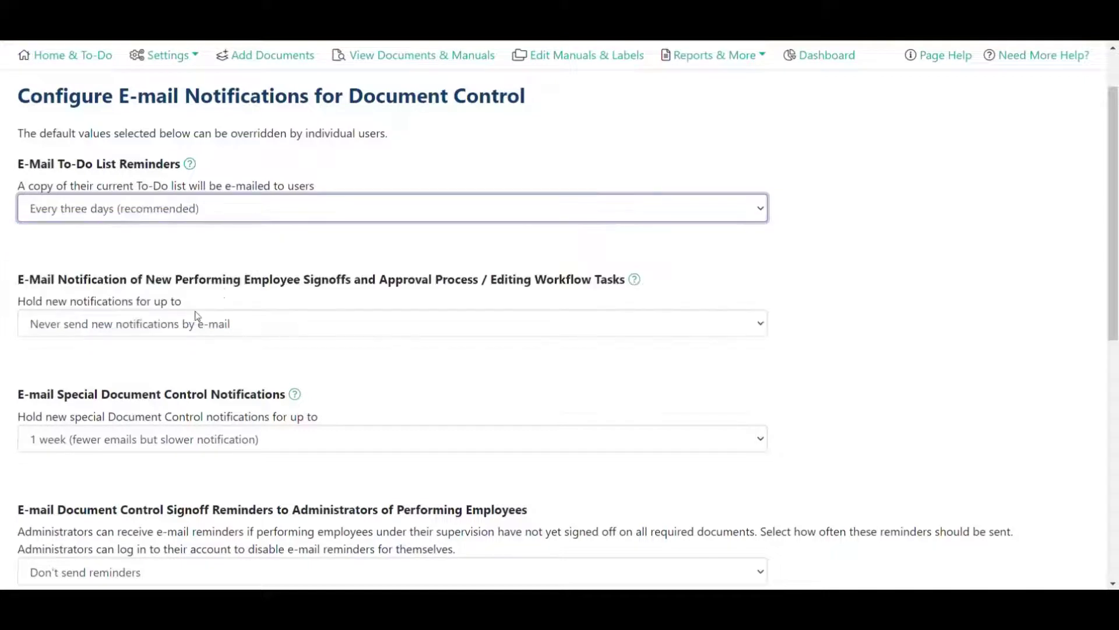
- Hold new notifications up to 2 hours (recommended), keeping special notifications at 1 week
{"action": "left_click", "coordinate": [360, 324]}
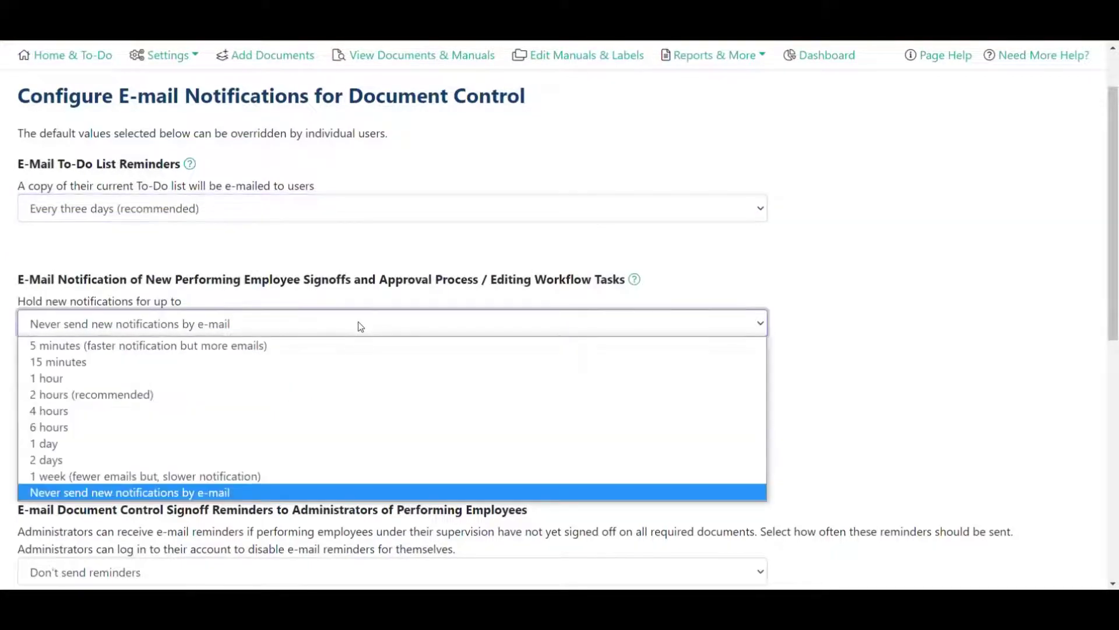
{"action": "left_click", "coordinate": [293, 395]}
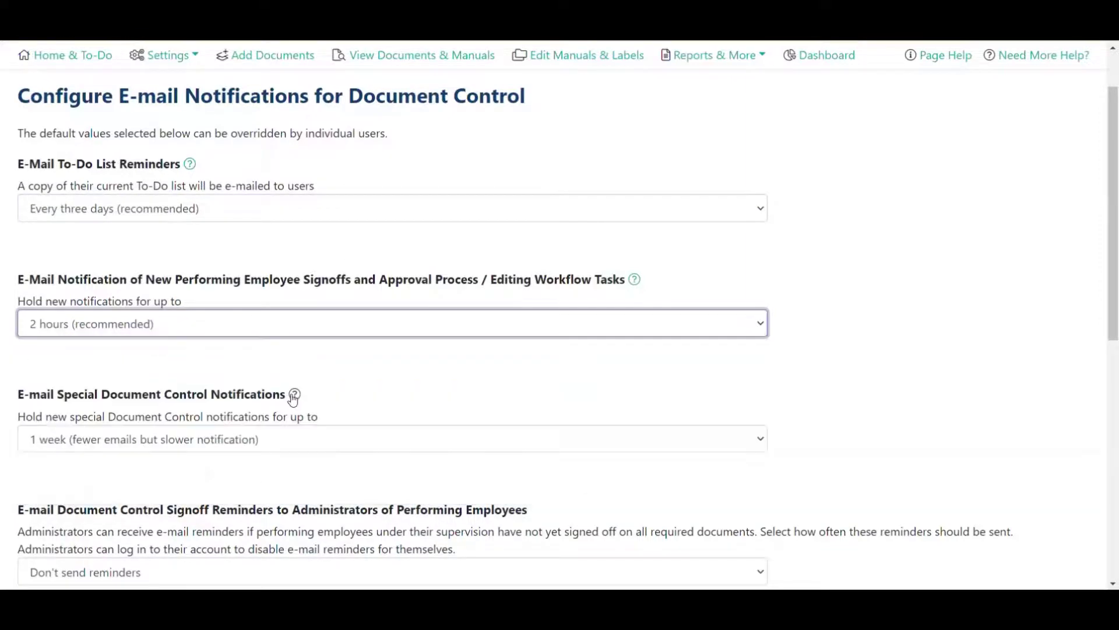
{"action": "scroll", "coordinate": [293, 398], "scroll_direction": "down", "scroll_amount": 2}
{"action": "left_click", "coordinate": [287, 295]}
{"action": "left_click", "coordinate": [290, 298]}
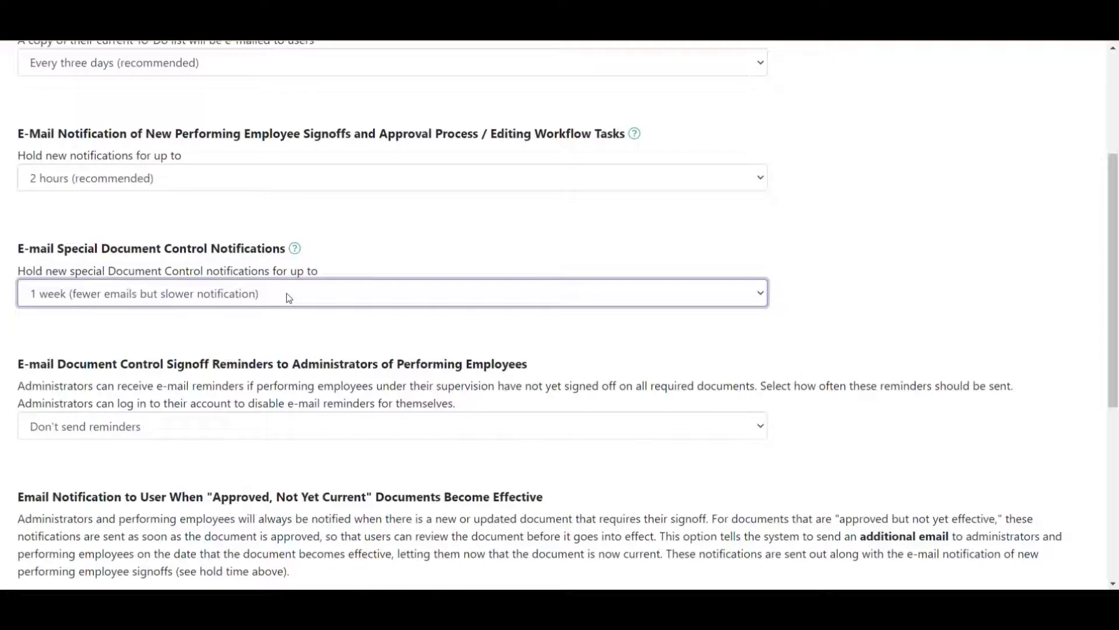
{"action": "scroll", "coordinate": [289, 297], "scroll_direction": "down", "scroll_amount": 2}
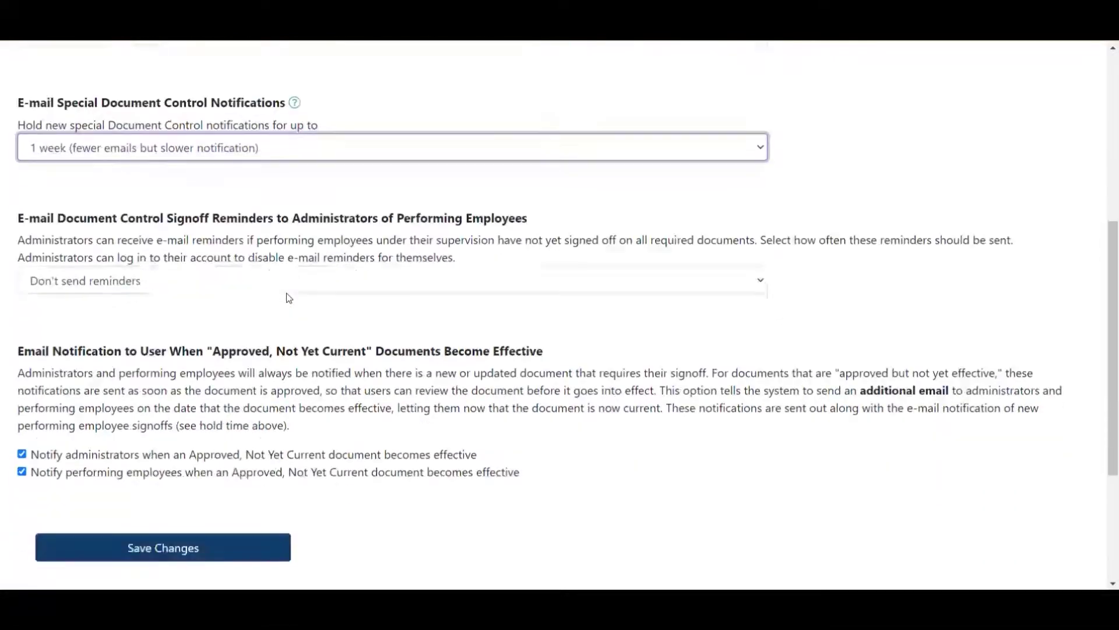
{"action": "scroll", "coordinate": [324, 373], "scroll_direction": "down", "scroll_amount": 1}
{"action": "scroll", "coordinate": [326, 385], "scroll_direction": "up", "scroll_amount": 6}
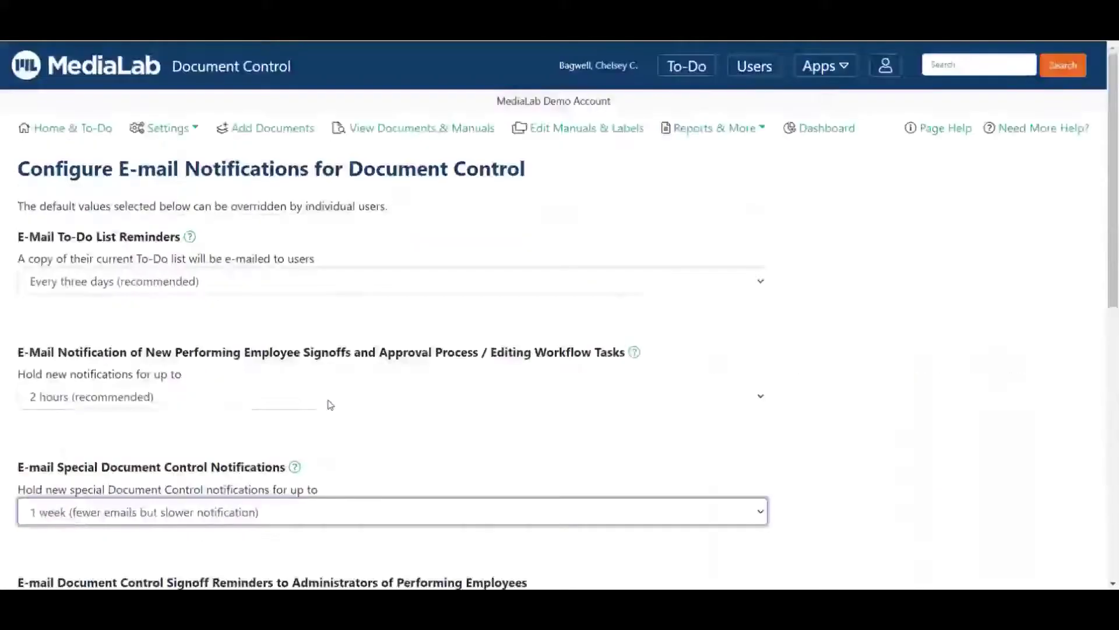
- In Suppress Document Control E-mails To Selected Users, tick the fourth user to resume their e-mails
{"action": "mouse_move", "coordinate": [179, 134]}
{"action": "left_click", "coordinate": [174, 209]}
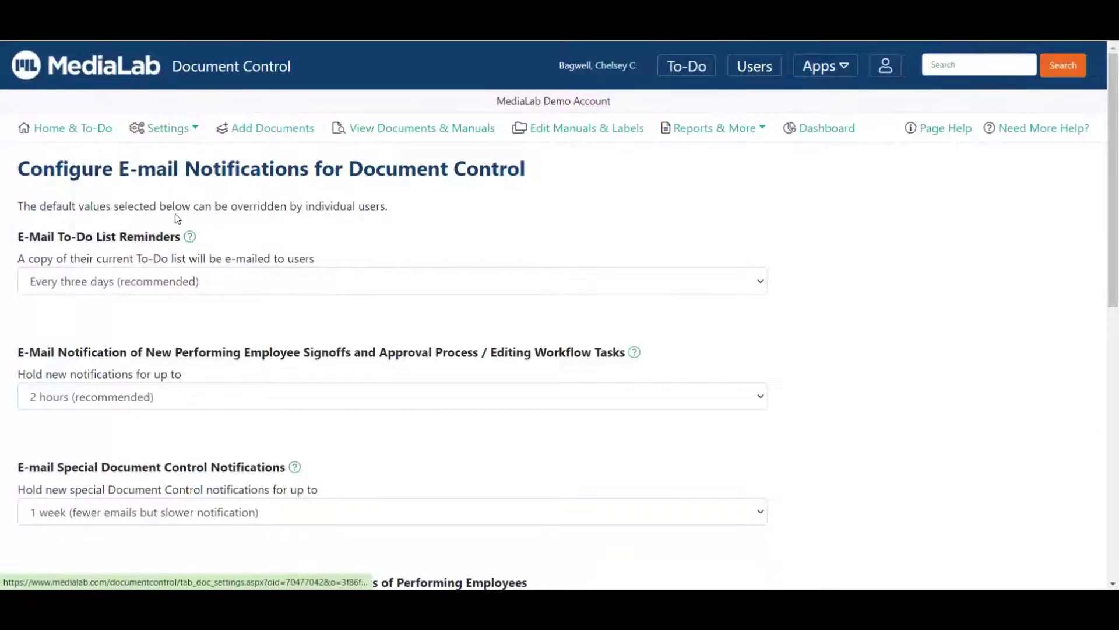
{"action": "scroll", "coordinate": [449, 282], "scroll_direction": "down", "scroll_amount": 1}
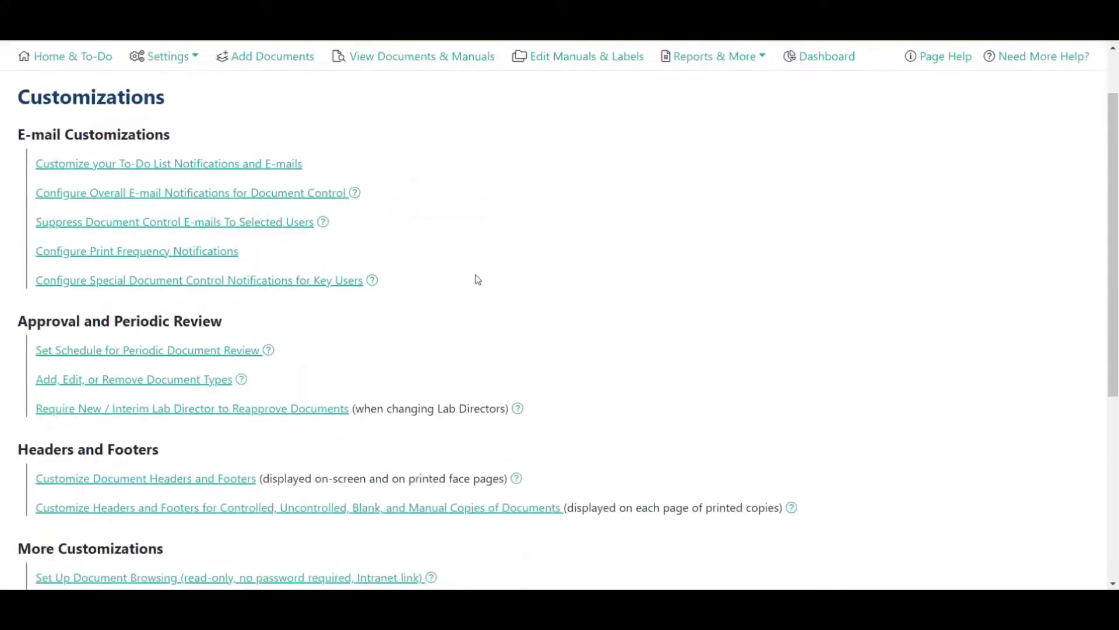
{"action": "scroll", "coordinate": [475, 277], "scroll_direction": "up", "scroll_amount": 1}
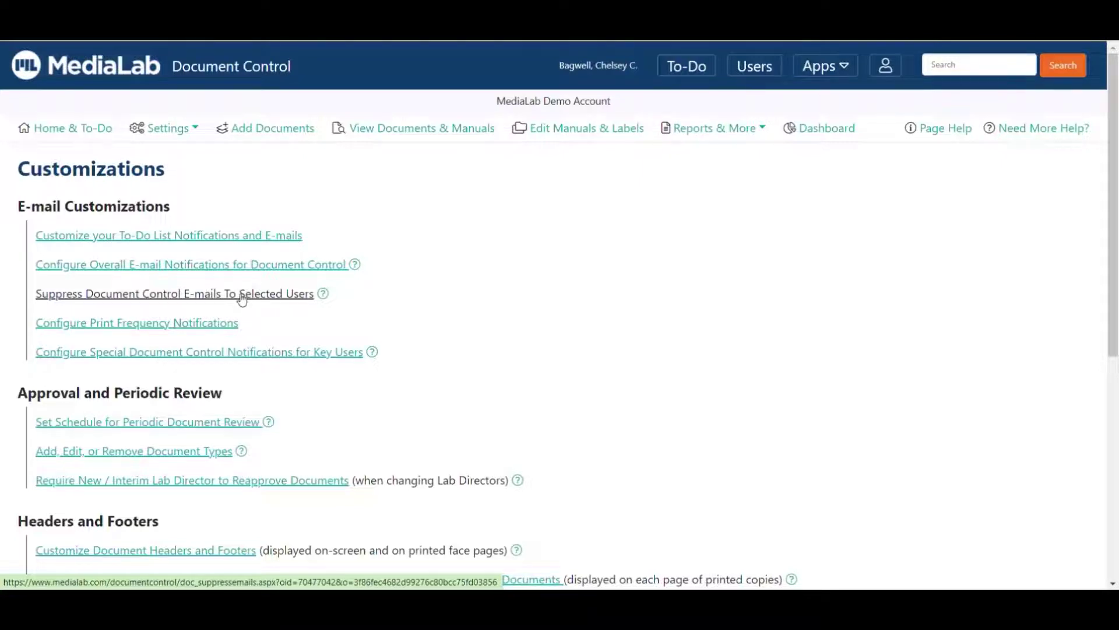
{"action": "left_click", "coordinate": [242, 299]}
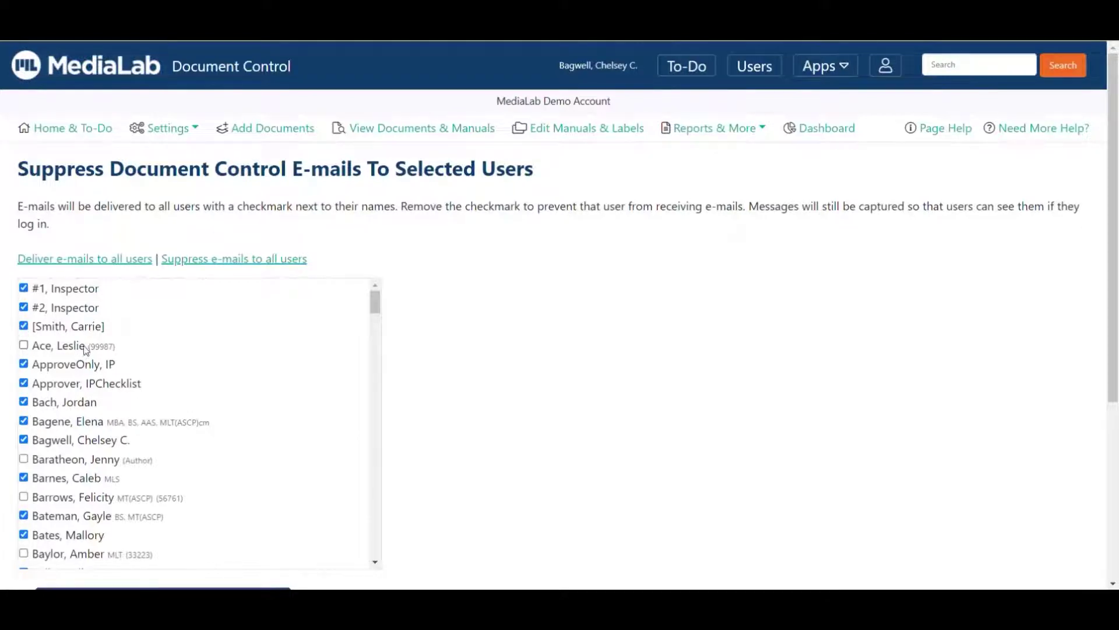
{"action": "left_click", "coordinate": [23, 345]}
{"action": "scroll", "coordinate": [498, 342], "scroll_direction": "down", "scroll_amount": 2}
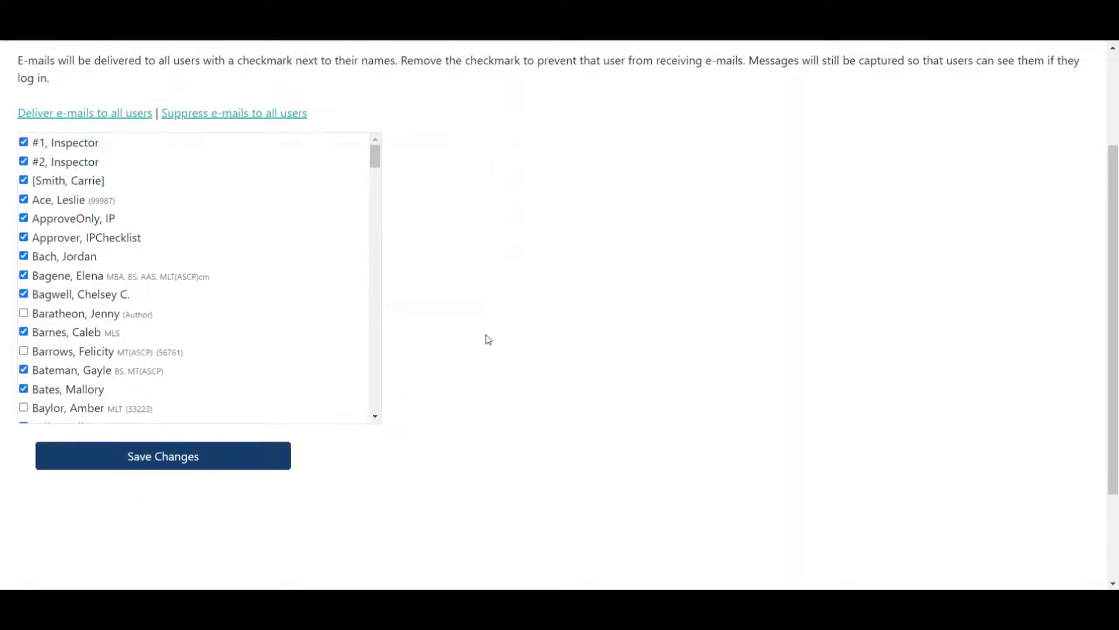
{"action": "scroll", "coordinate": [502, 339], "scroll_direction": "up", "scroll_amount": 1}
{"action": "scroll", "coordinate": [506, 341], "scroll_direction": "up", "scroll_amount": 1}
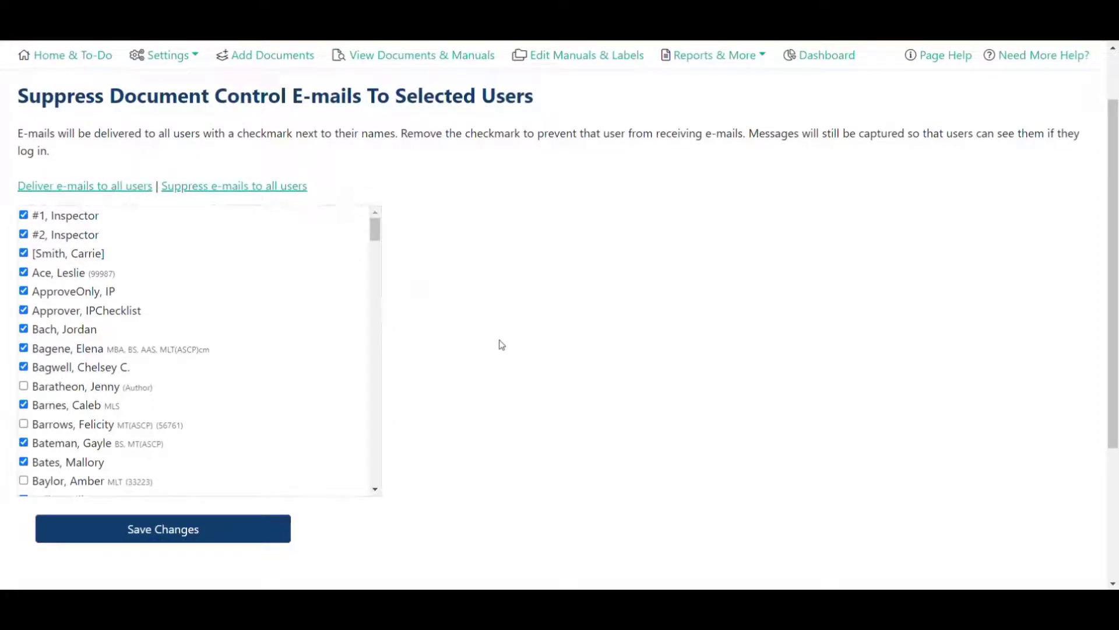
{"action": "scroll", "coordinate": [385, 278], "scroll_direction": "up", "scroll_amount": 2}
- Return to Settings > Customizations and scroll down to the customization links
{"action": "left_click", "coordinate": [165, 128]}
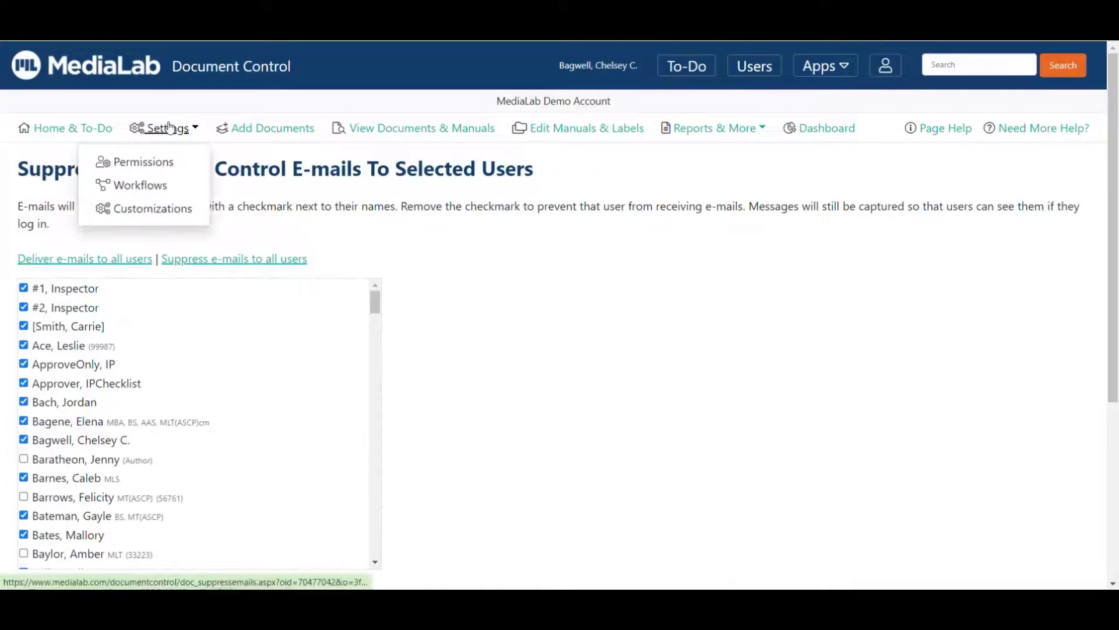
{"action": "left_click", "coordinate": [173, 210]}
{"action": "scroll", "coordinate": [397, 242], "scroll_direction": "down", "scroll_amount": 2}
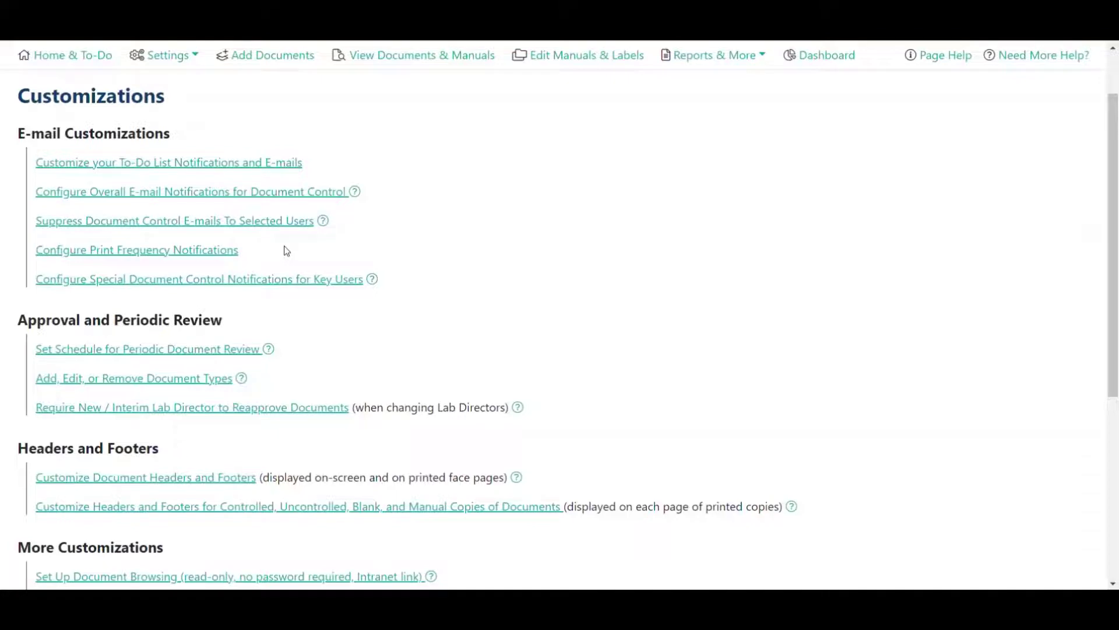
{"action": "scroll", "coordinate": [285, 251], "scroll_direction": "down", "scroll_amount": 1}
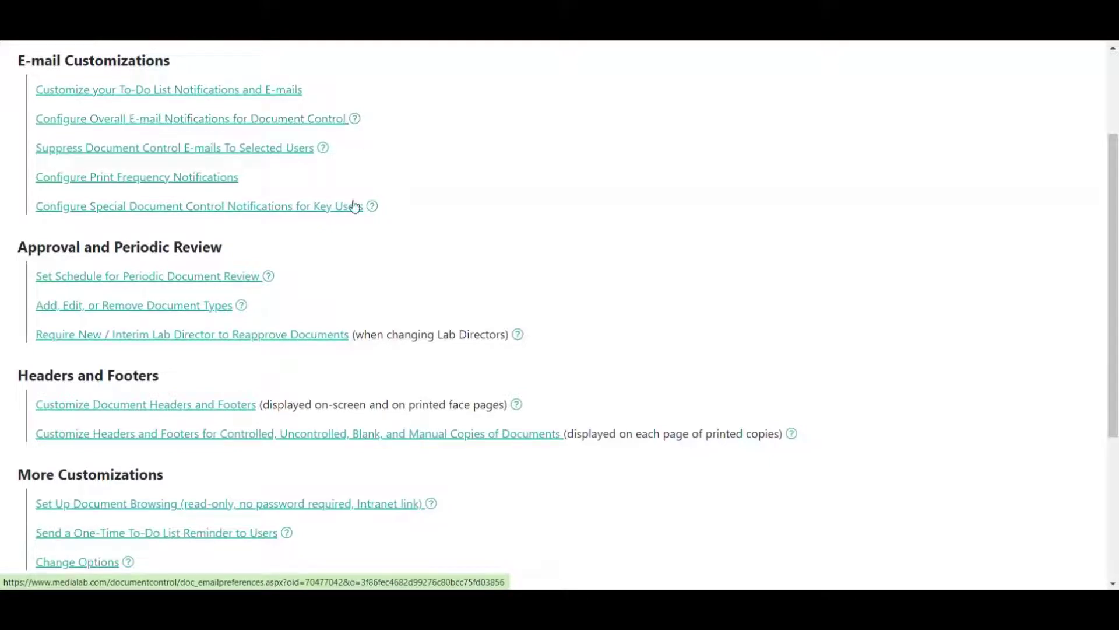
{"action": "left_click", "coordinate": [255, 220]}
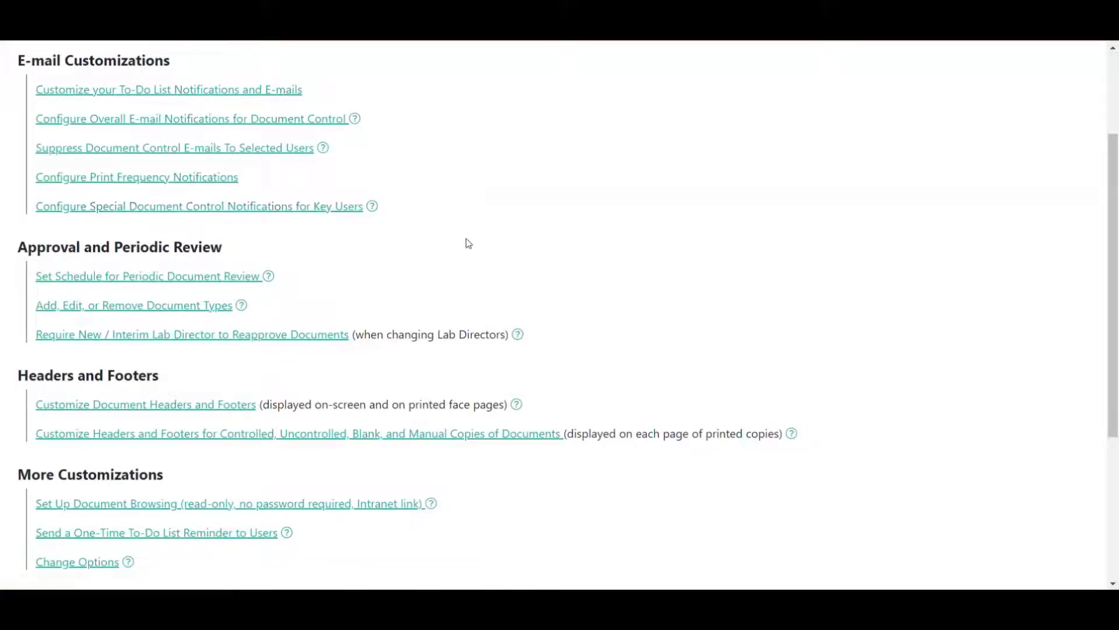
{"action": "scroll", "coordinate": [407, 229], "scroll_direction": "down", "scroll_amount": 1}
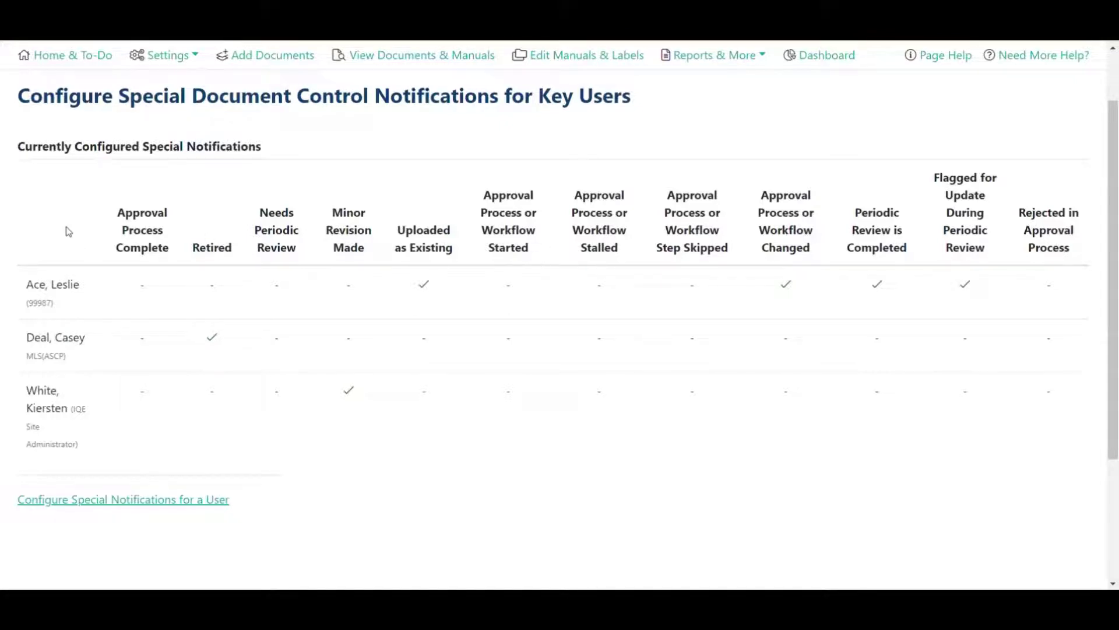
{"action": "left_click_drag", "start_coordinate": [101, 218], "coordinate": [1079, 248]}
{"action": "left_click", "coordinate": [799, 392]}
{"action": "left_click", "coordinate": [161, 506]}
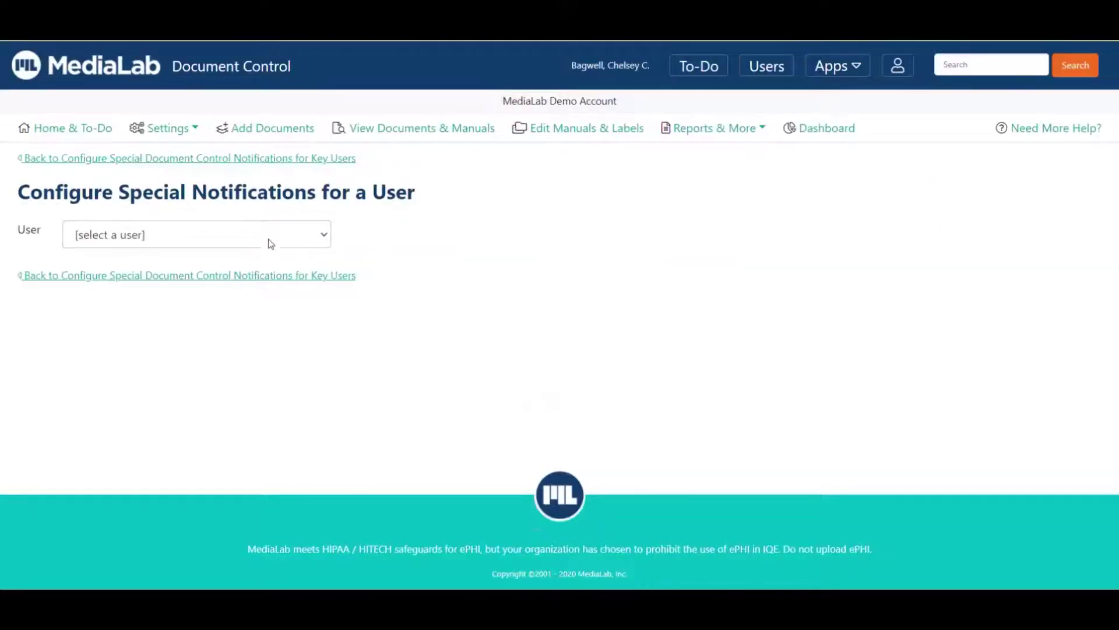
{"action": "left_click", "coordinate": [270, 243]}
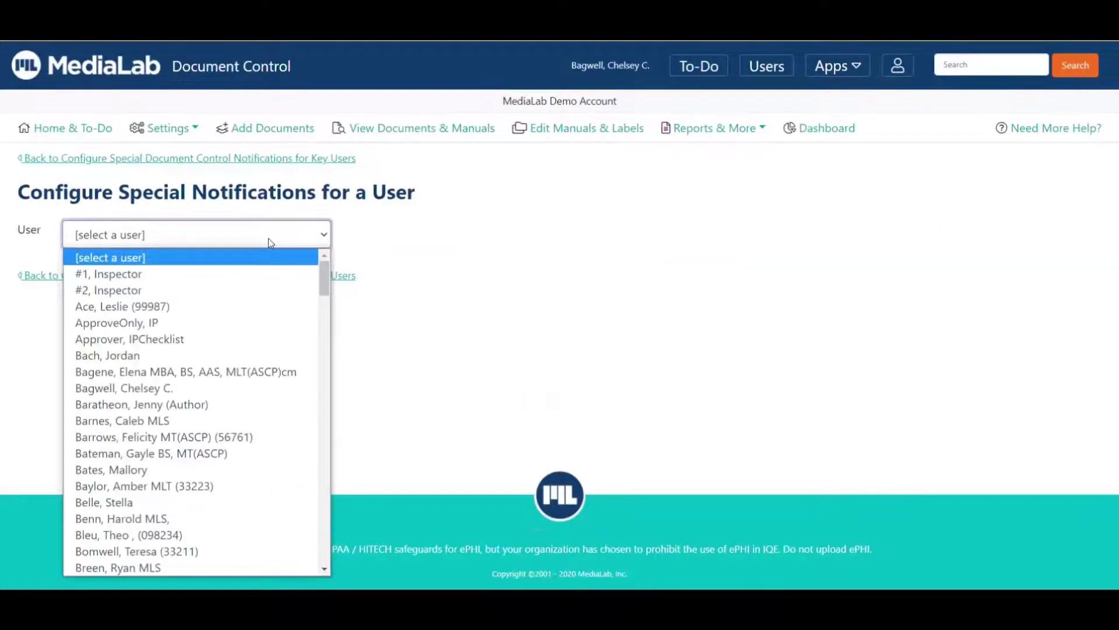
{"action": "left_click", "coordinate": [223, 407]}
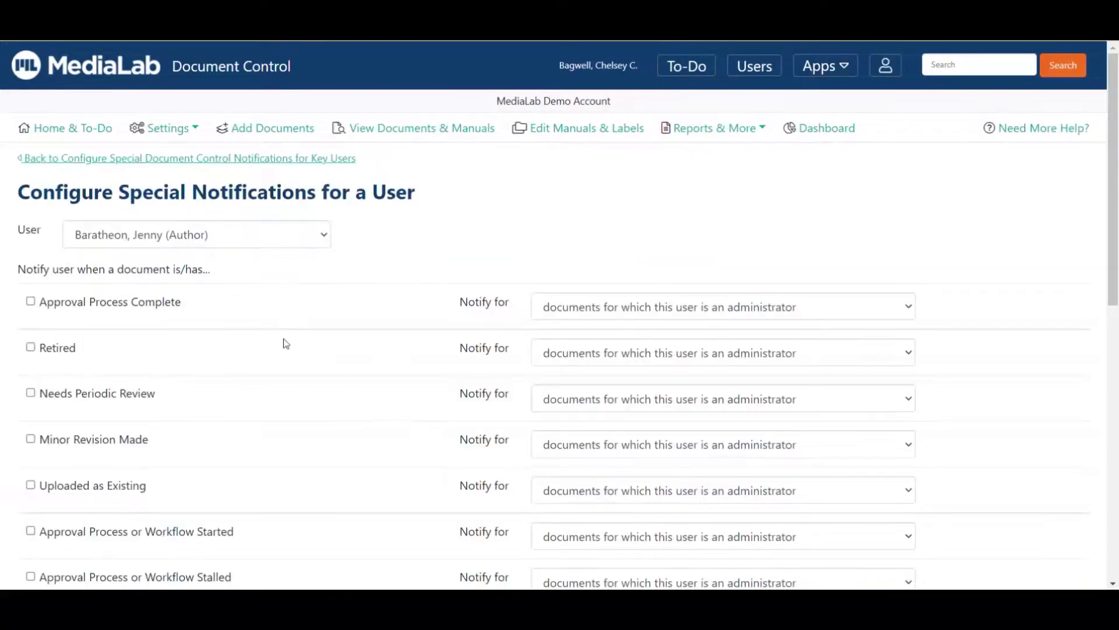
{"action": "scroll", "coordinate": [254, 280], "scroll_direction": "down", "scroll_amount": 1}
{"action": "left_click", "coordinate": [33, 274]}
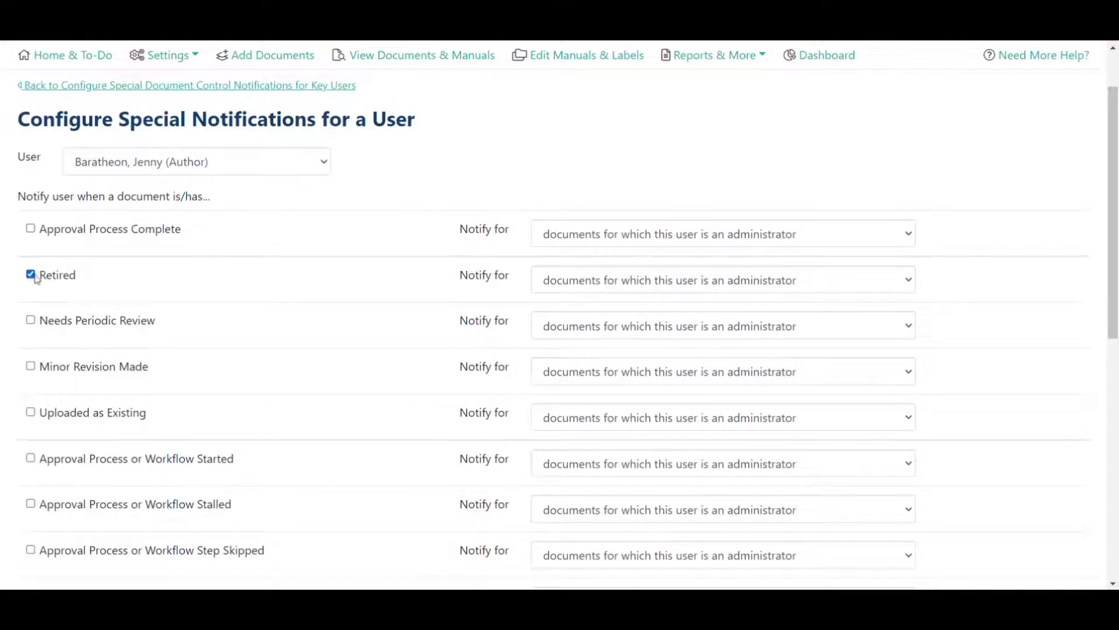
{"action": "left_click", "coordinate": [31, 320]}
{"action": "left_click", "coordinate": [30, 366]}
{"action": "scroll", "coordinate": [209, 373], "scroll_direction": "up", "scroll_amount": 1}
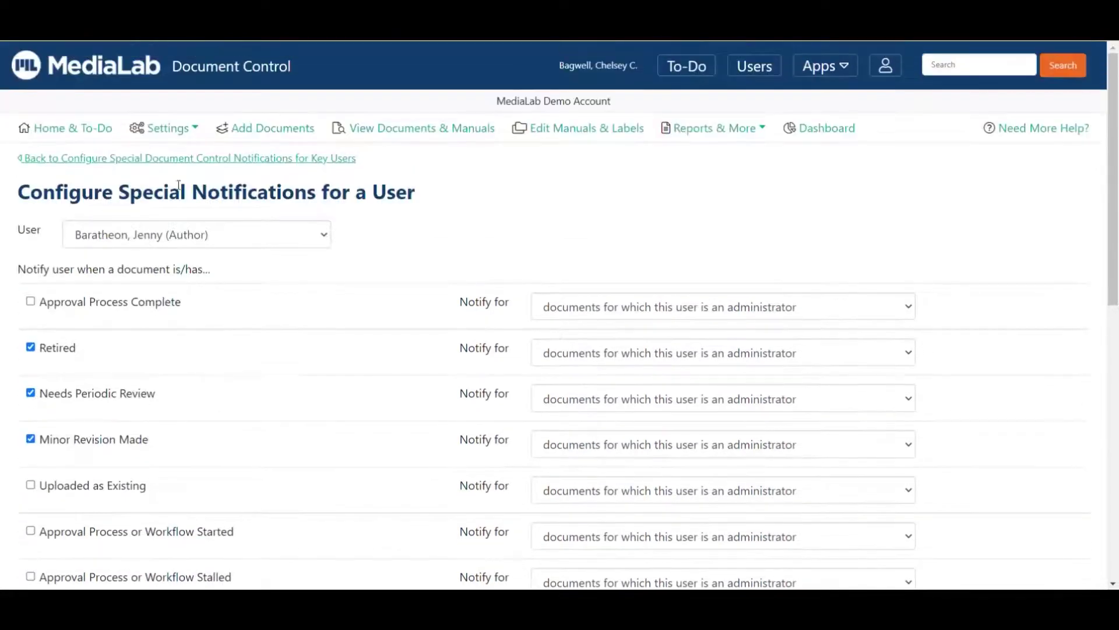
{"action": "left_click", "coordinate": [168, 128]}
- Open Set Schedule for Periodic Document Review, showing the 'Every two years' option
{"action": "left_click", "coordinate": [159, 209]}
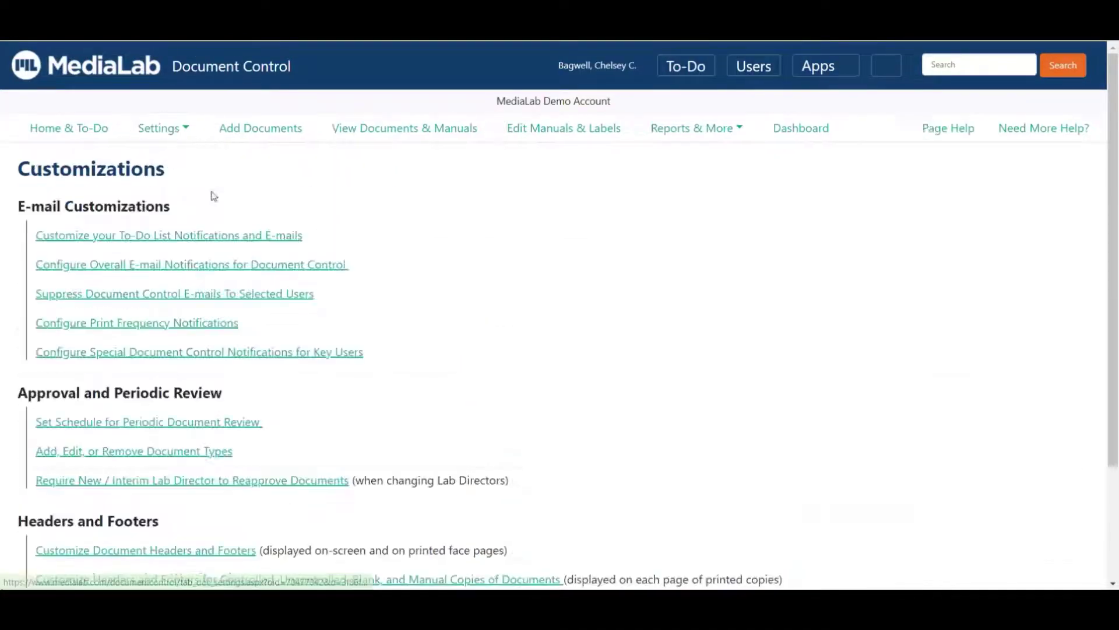
{"action": "scroll", "coordinate": [677, 283], "scroll_direction": "down", "scroll_amount": 3}
{"action": "scroll", "coordinate": [644, 269], "scroll_direction": "up", "scroll_amount": 1}
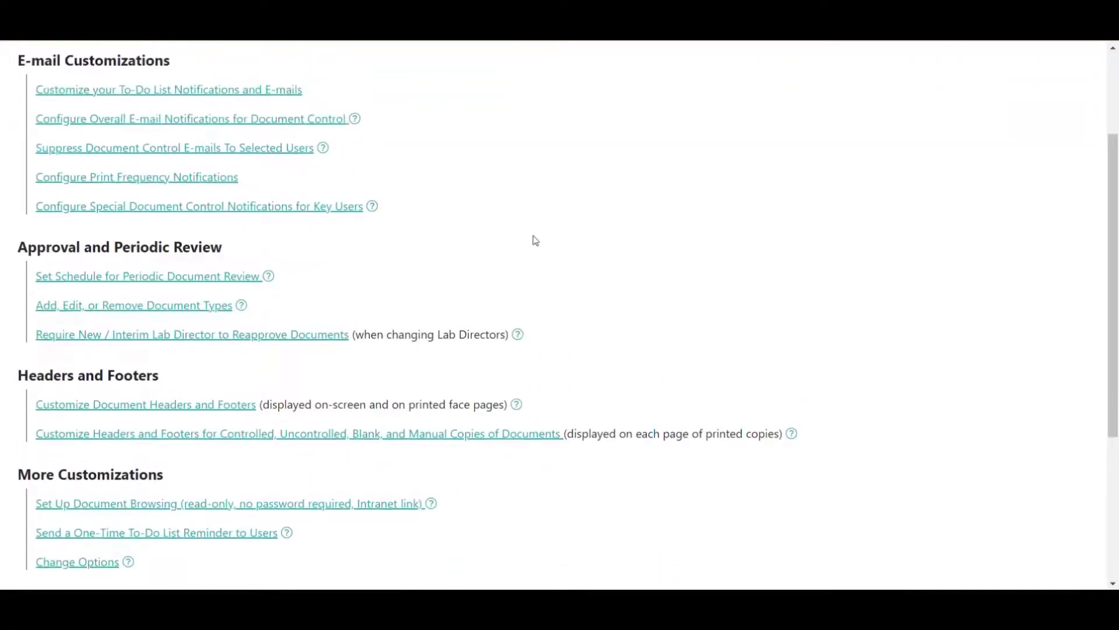
{"action": "left_click", "coordinate": [123, 282]}
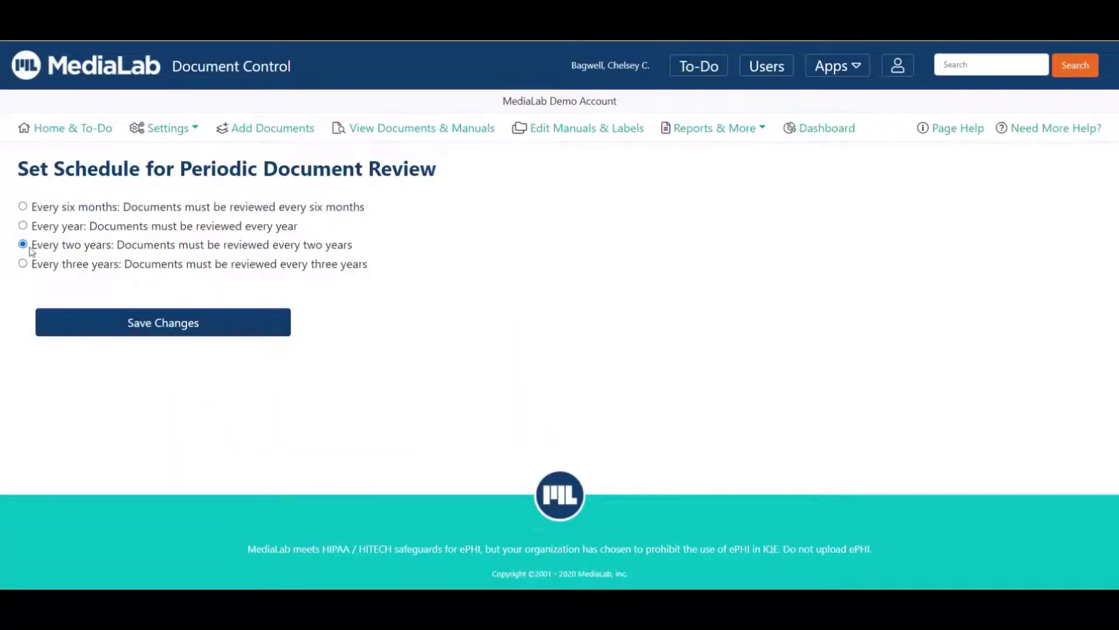
{"action": "left_click_drag", "start_coordinate": [36, 245], "coordinate": [363, 242]}
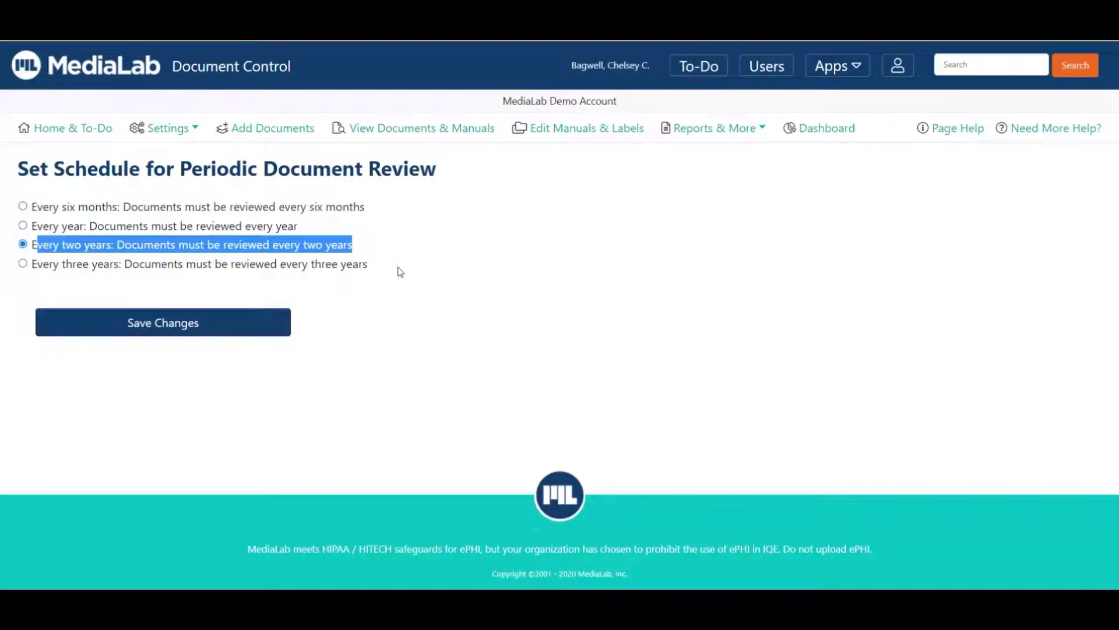
- Go to Edit Manuals & Labels to list the manuals with their document counts
{"action": "left_click", "coordinate": [618, 129]}
{"action": "scroll", "coordinate": [528, 225], "scroll_direction": "down", "scroll_amount": 3}
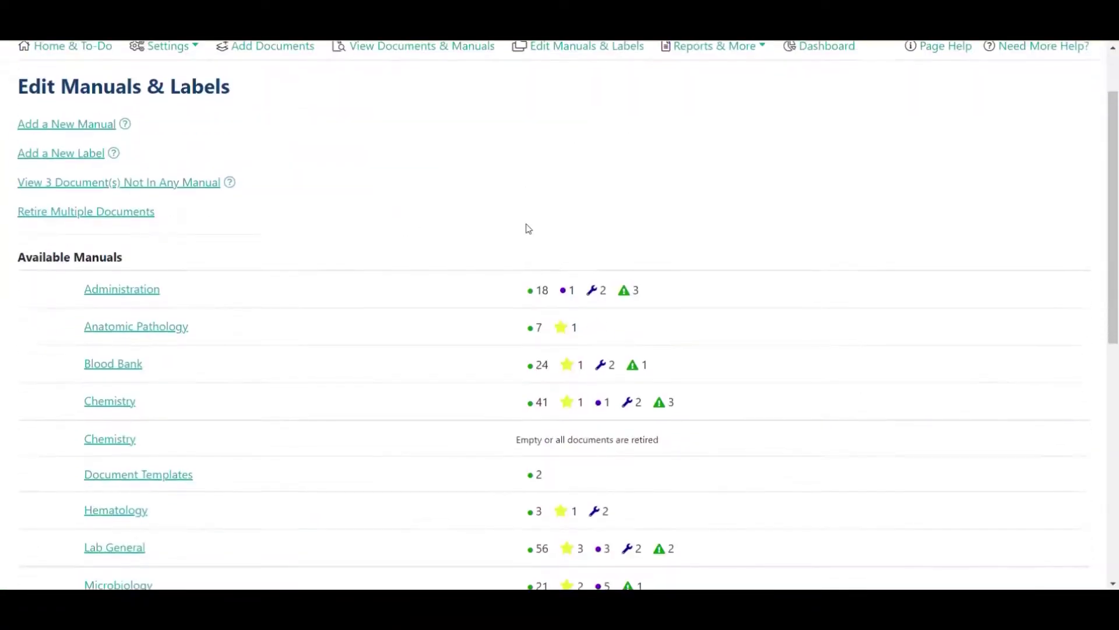
- Open the second Chemistry manual's 'Edit manual name, numbering, or review cycle' page
{"action": "left_click", "coordinate": [110, 377]}
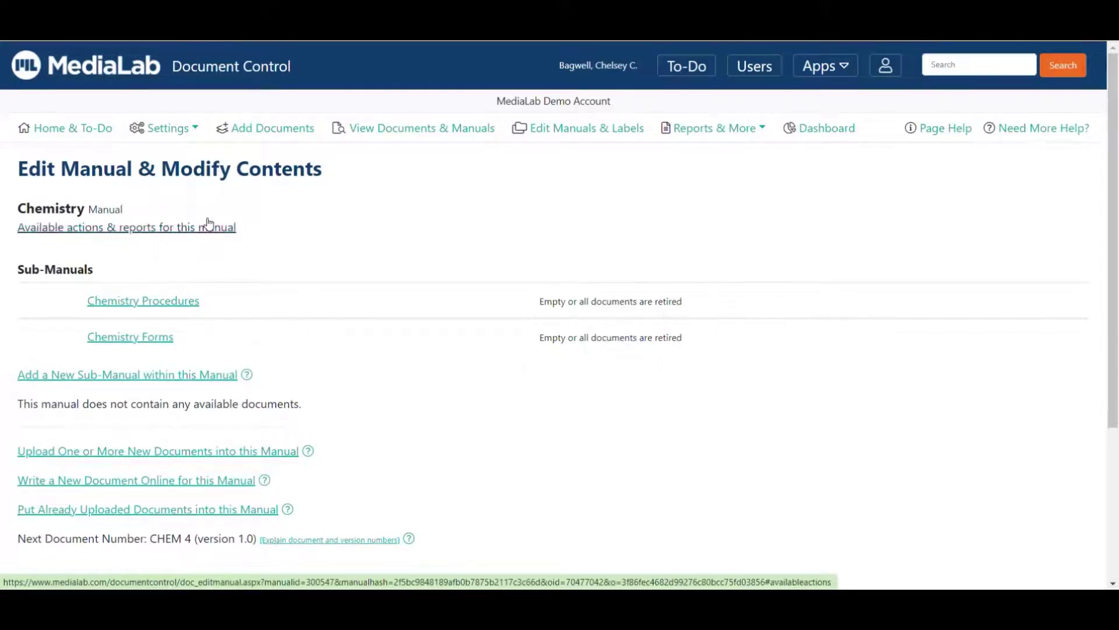
{"action": "left_click", "coordinate": [191, 230]}
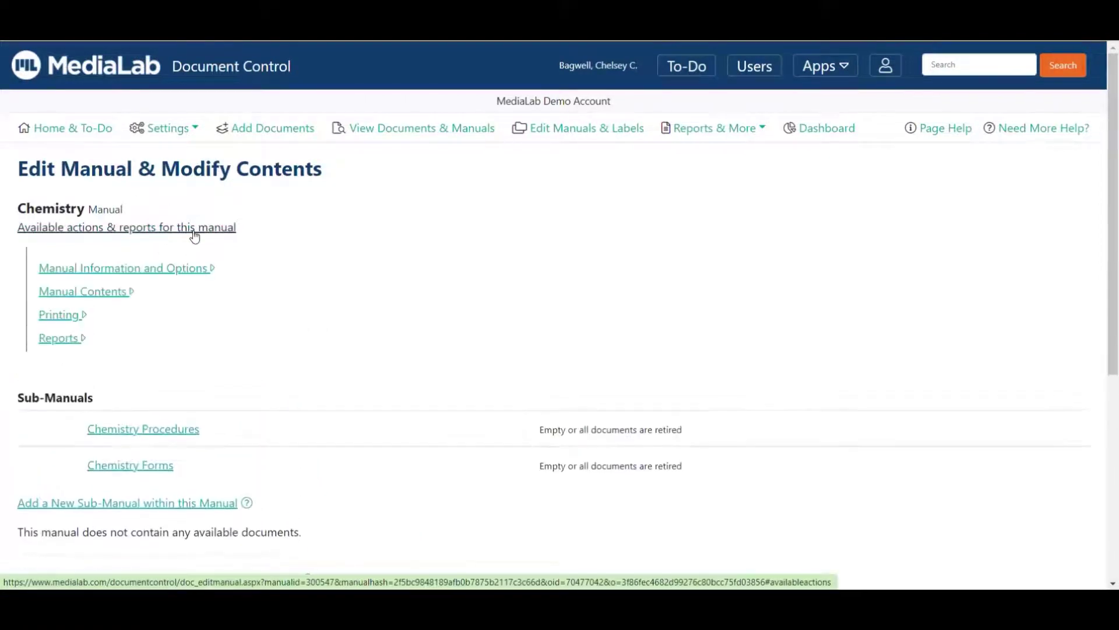
{"action": "left_click", "coordinate": [166, 270]}
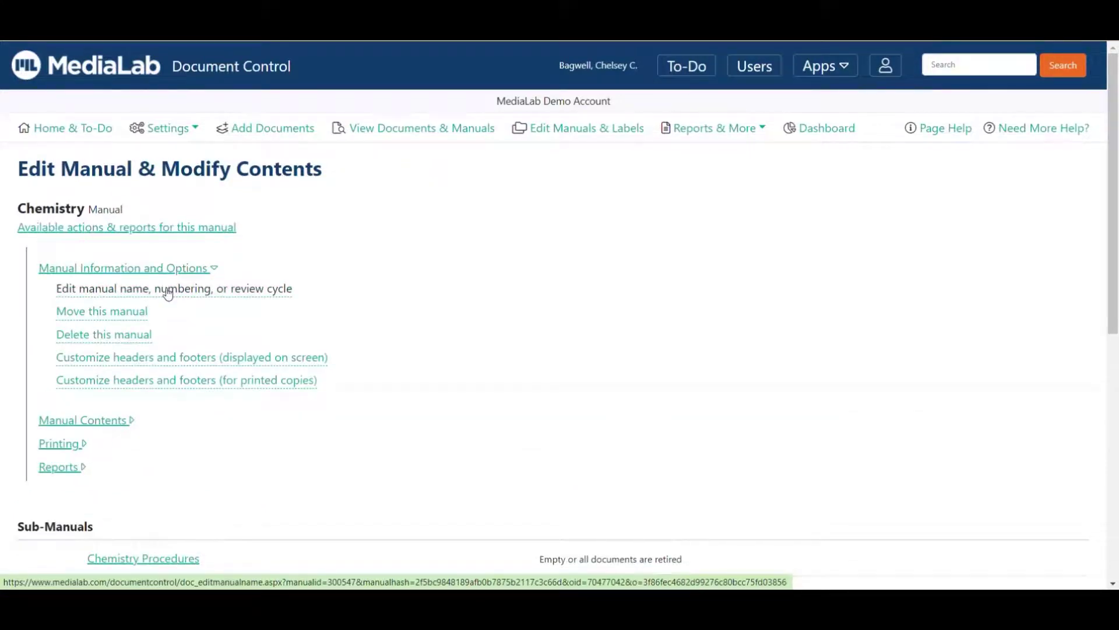
{"action": "left_click", "coordinate": [168, 290]}
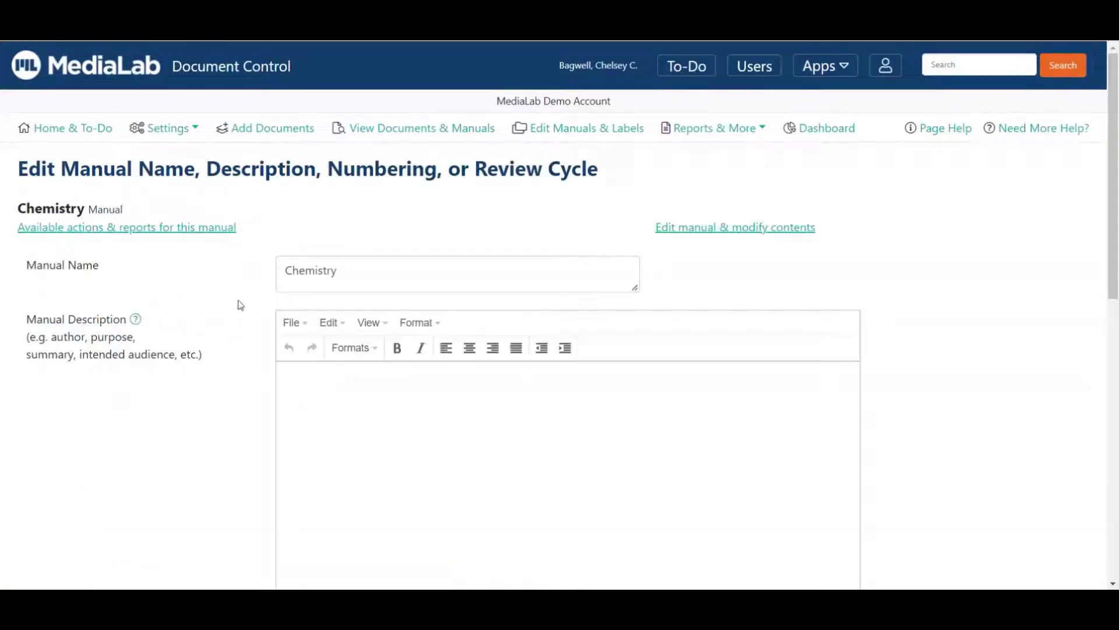
- Check the Periodic Review Schedule choices, leaving it at the lab-wide default
{"action": "scroll", "coordinate": [242, 252], "scroll_direction": "down", "scroll_amount": 10}
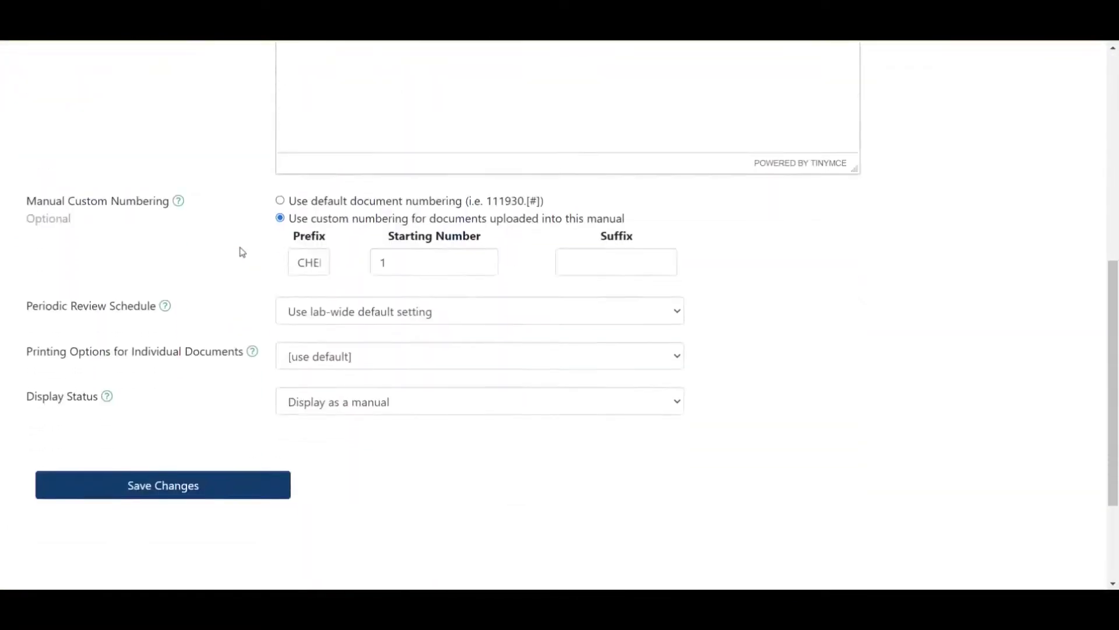
{"action": "left_click_drag", "start_coordinate": [17, 259], "coordinate": [157, 258]}
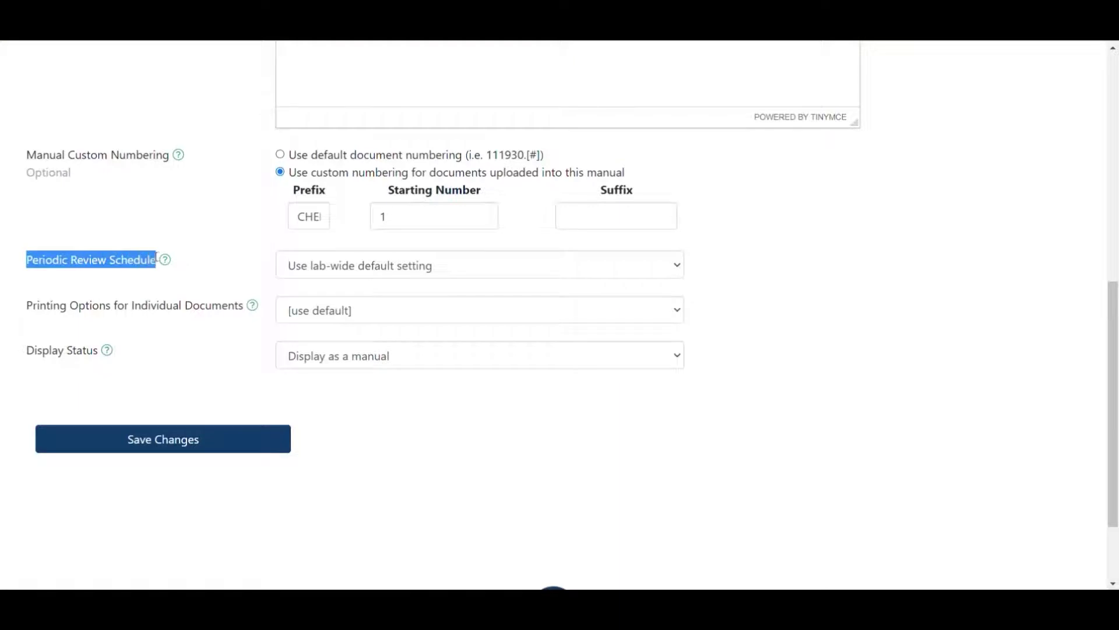
{"action": "left_click", "coordinate": [503, 268]}
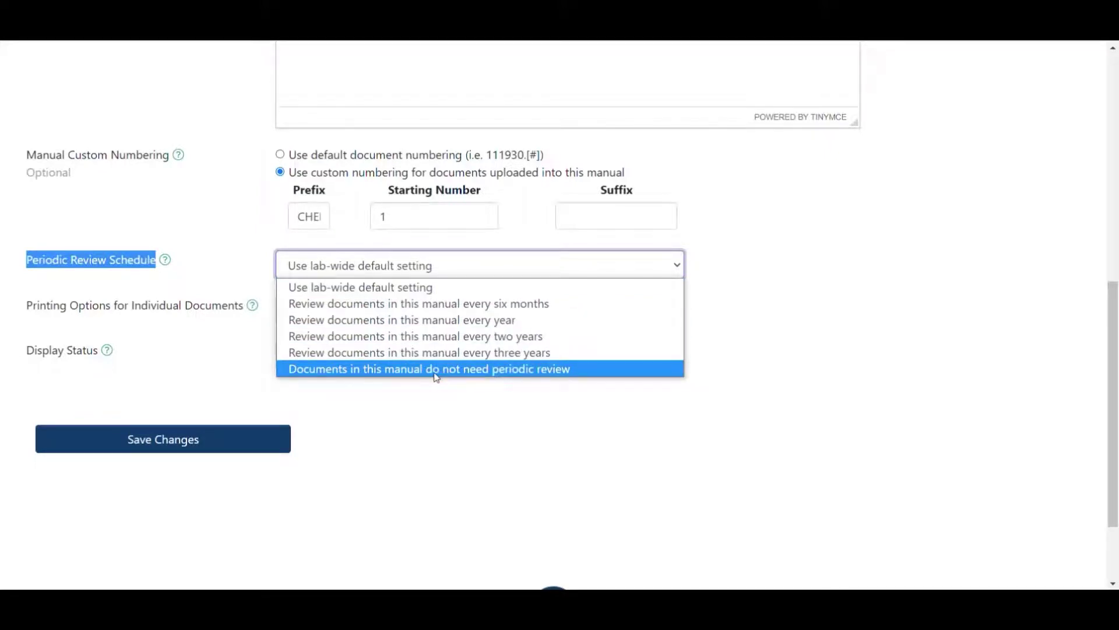
{"action": "left_click", "coordinate": [453, 453]}
{"action": "scroll", "coordinate": [454, 455], "scroll_direction": "up", "scroll_amount": 8}
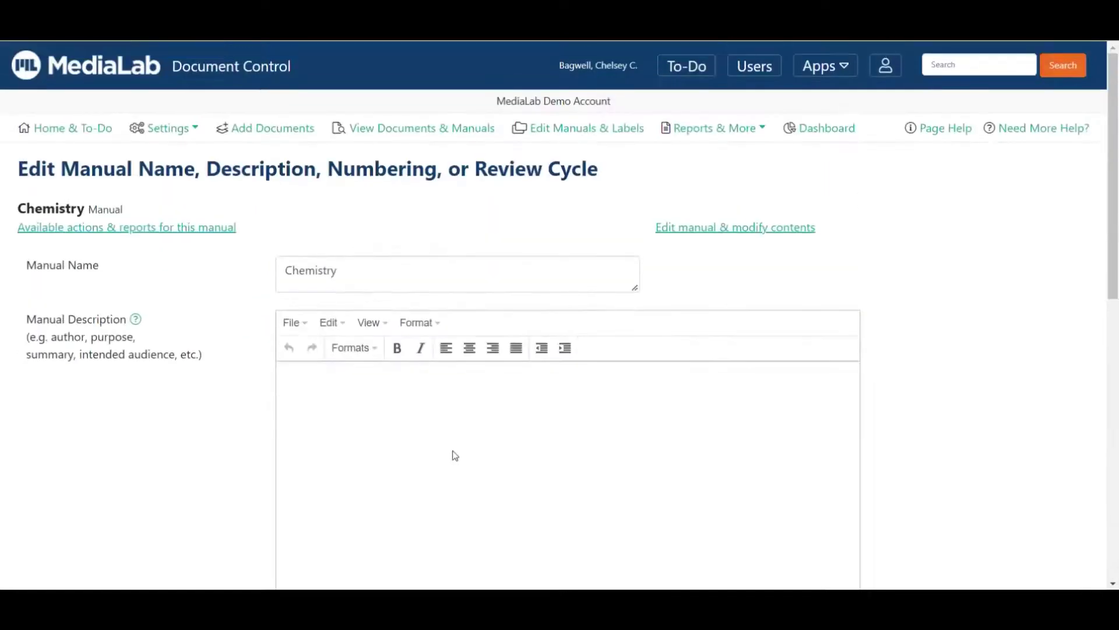
- Require a new or interim lab director to reapprove documents via the Customizations setting
{"action": "left_click", "coordinate": [163, 130]}
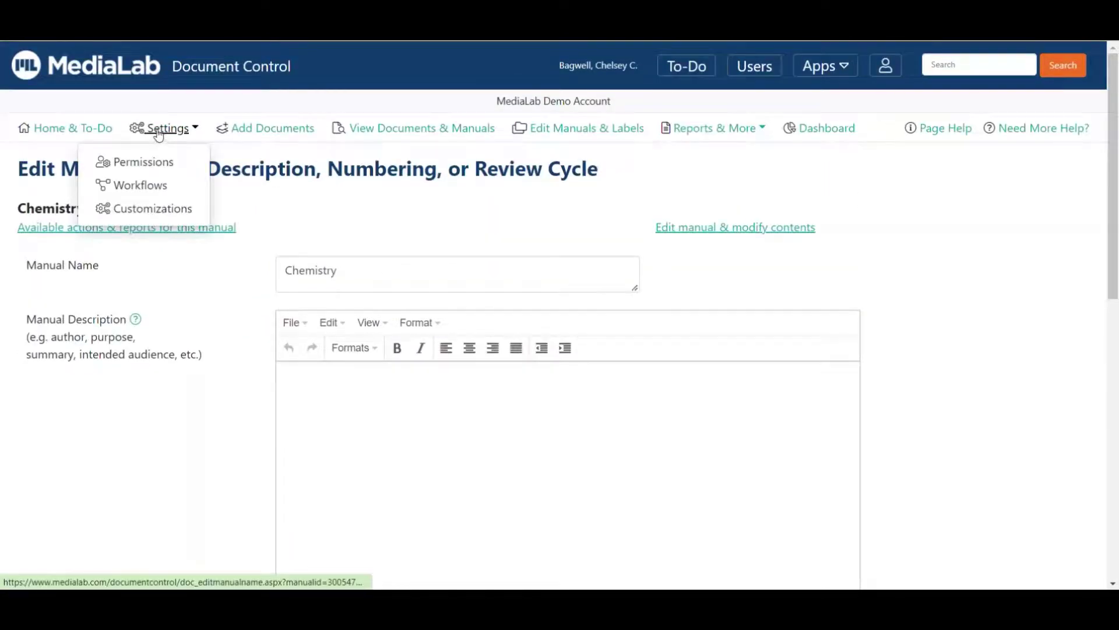
{"action": "left_click", "coordinate": [150, 208]}
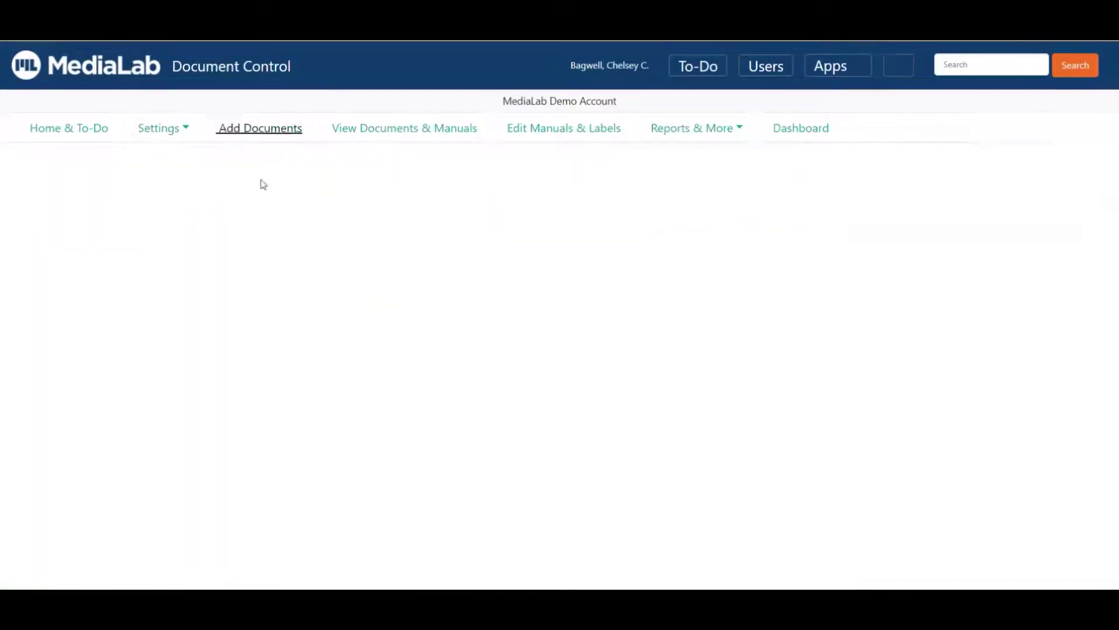
{"action": "scroll", "coordinate": [515, 292], "scroll_direction": "down", "scroll_amount": 5}
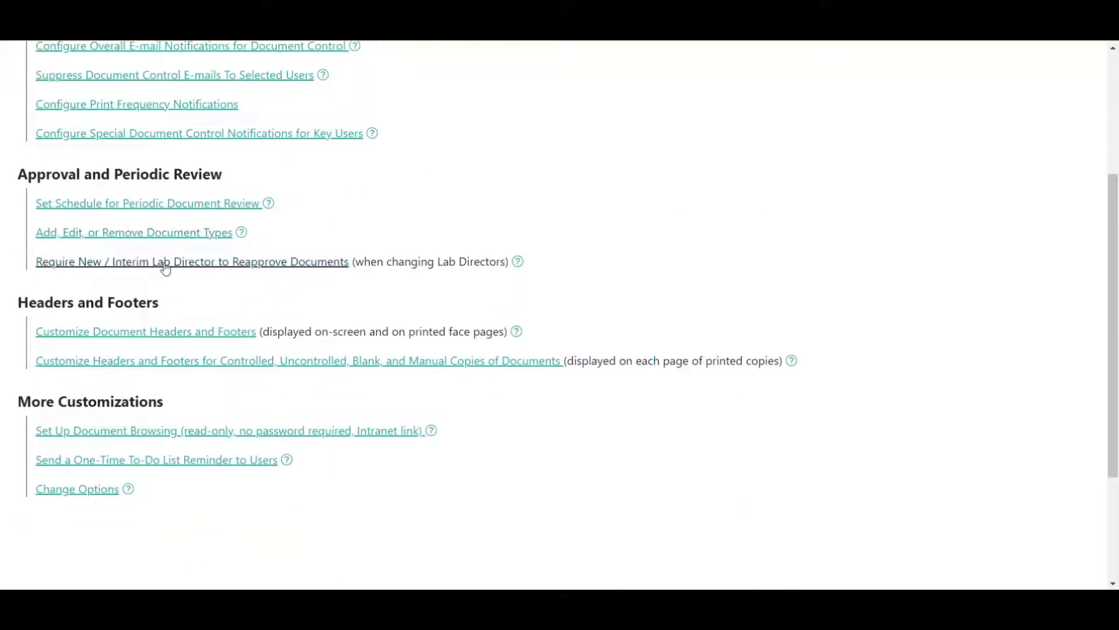
{"action": "left_click", "coordinate": [326, 262]}
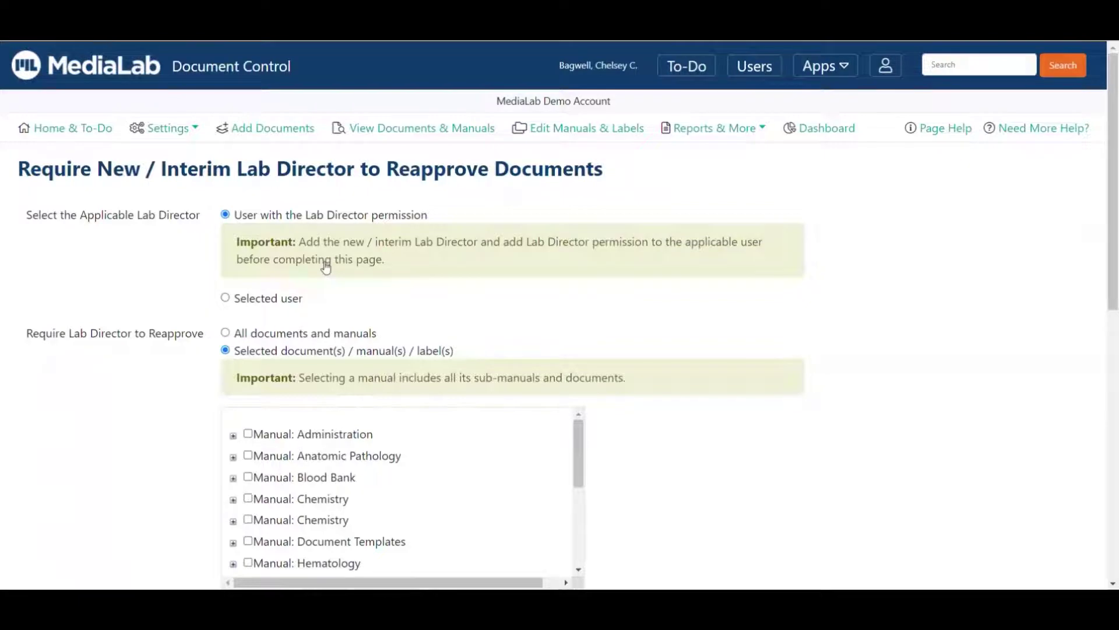
{"action": "scroll", "coordinate": [585, 288], "scroll_direction": "down", "scroll_amount": 2}
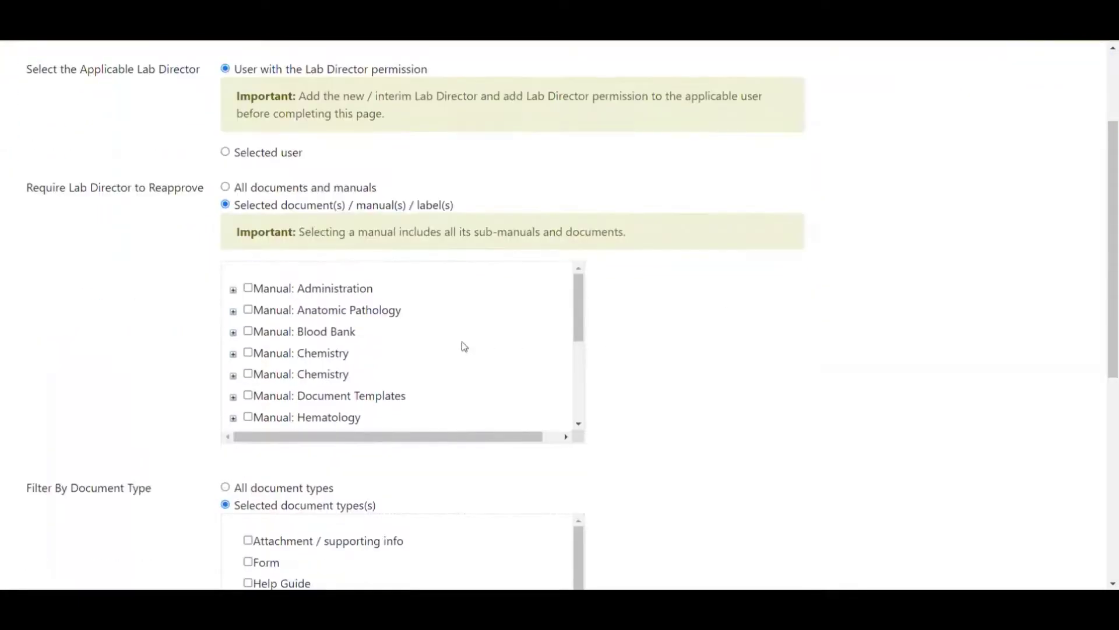
{"action": "scroll", "coordinate": [676, 309], "scroll_direction": "down", "scroll_amount": 2}
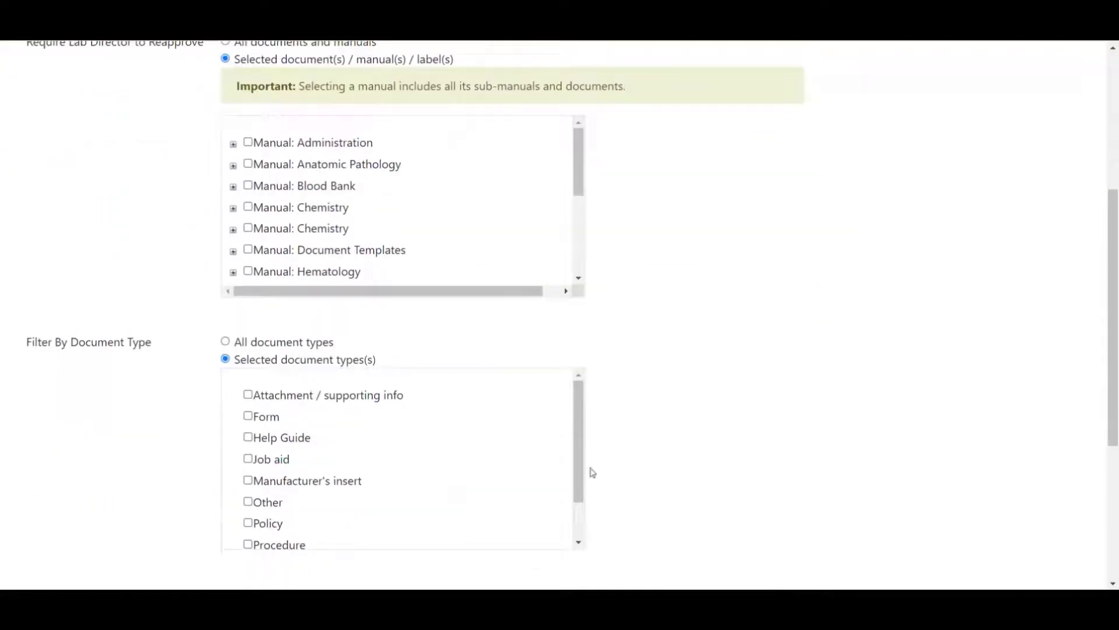
{"action": "scroll", "coordinate": [616, 403], "scroll_direction": "down", "scroll_amount": 2}
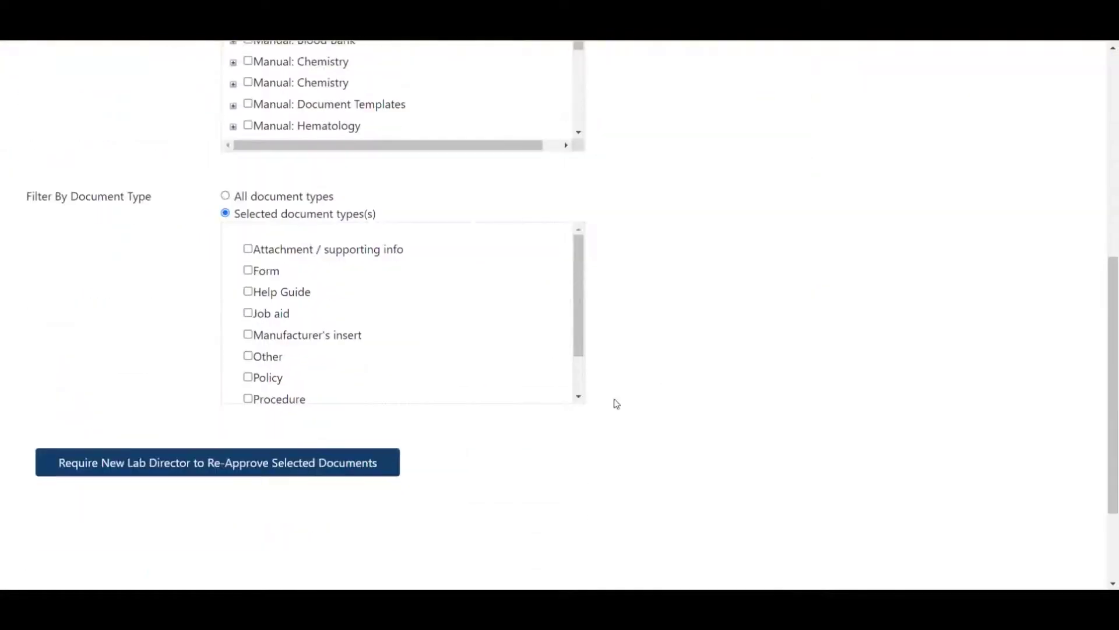
{"action": "left_click", "coordinate": [268, 475]}
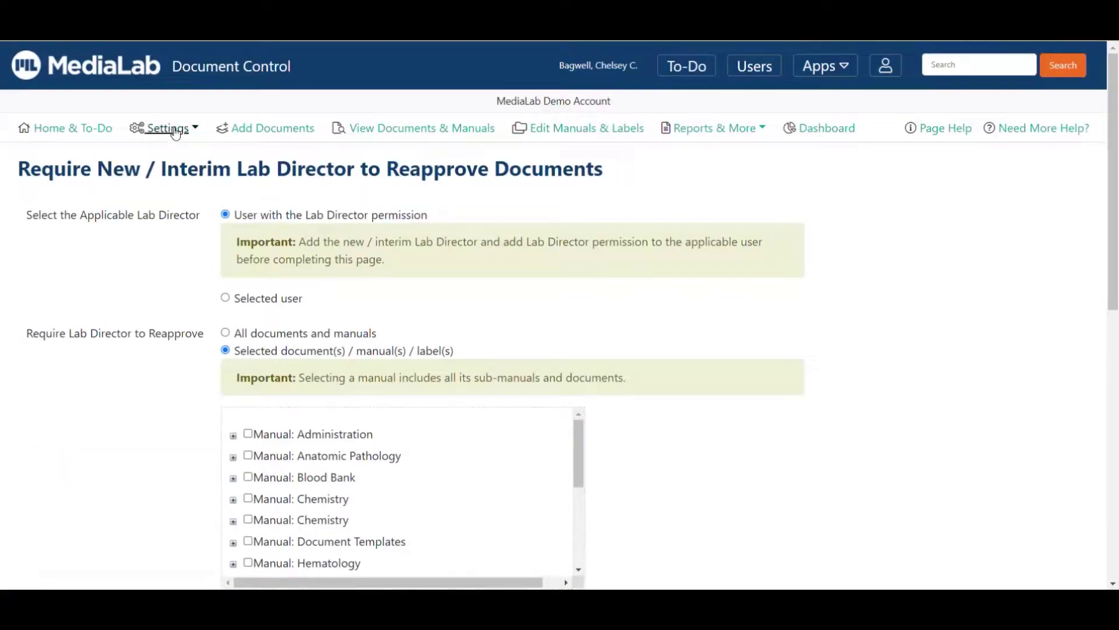
{"action": "left_click", "coordinate": [175, 134]}
- Open Add, Edit, or Remove Document Types and review the Attachment and Form print settings
{"action": "left_click", "coordinate": [163, 207]}
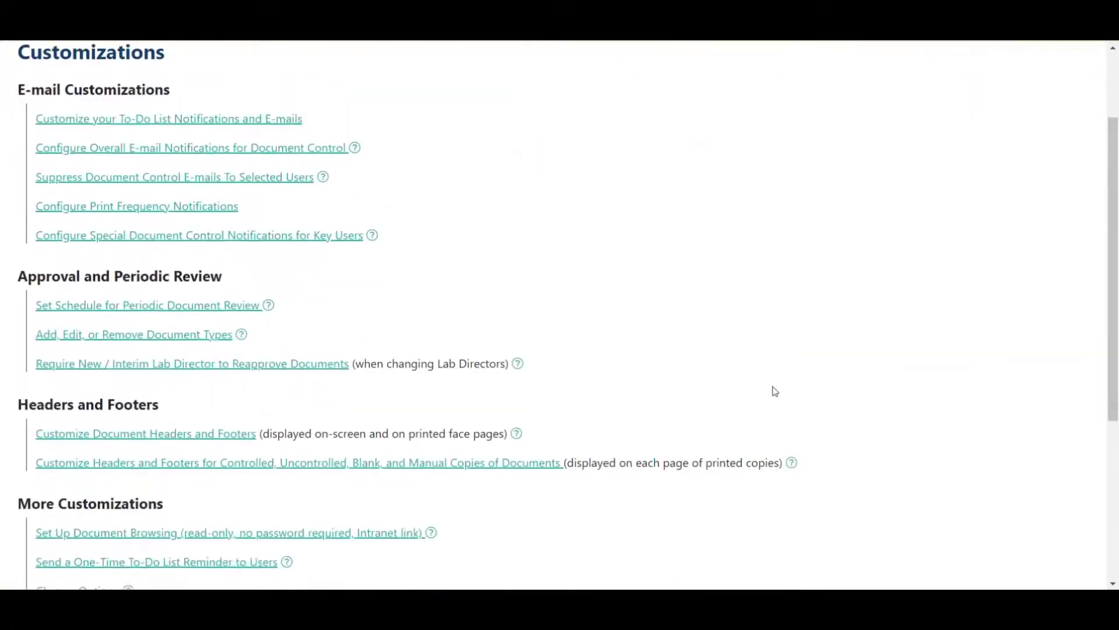
{"action": "scroll", "coordinate": [775, 391], "scroll_direction": "down", "scroll_amount": 1}
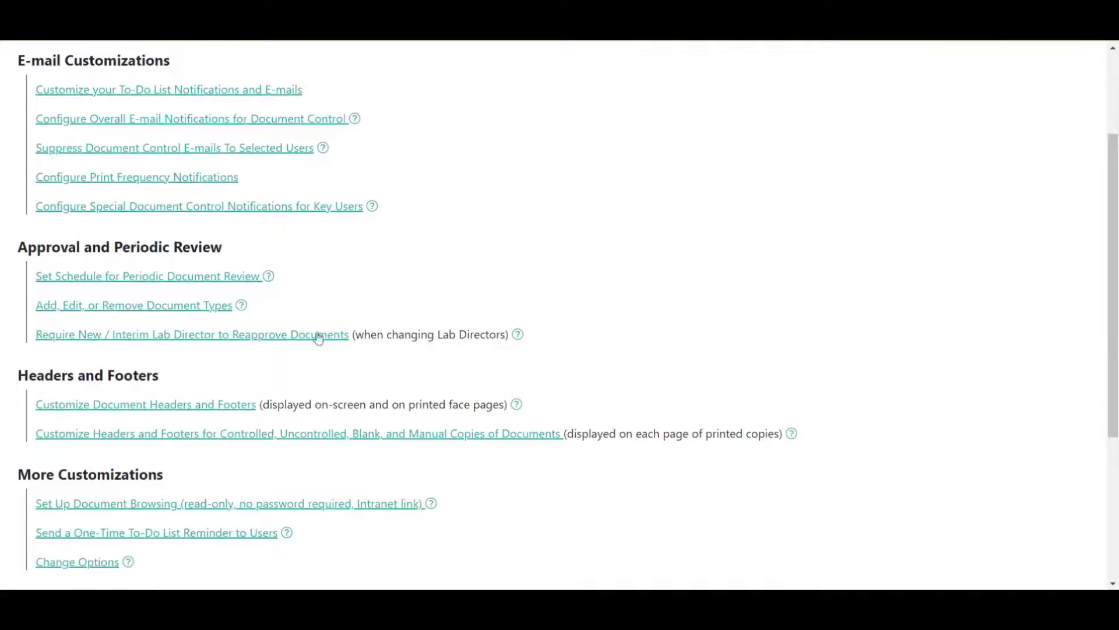
{"action": "left_click", "coordinate": [178, 308]}
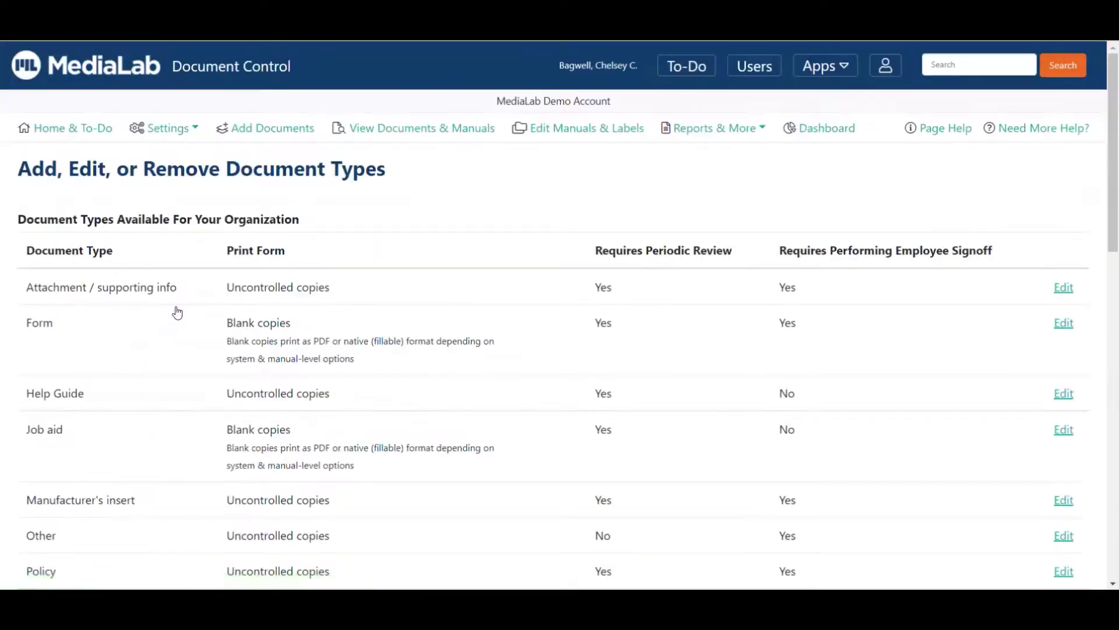
{"action": "scroll", "coordinate": [204, 321], "scroll_direction": "down", "scroll_amount": 3}
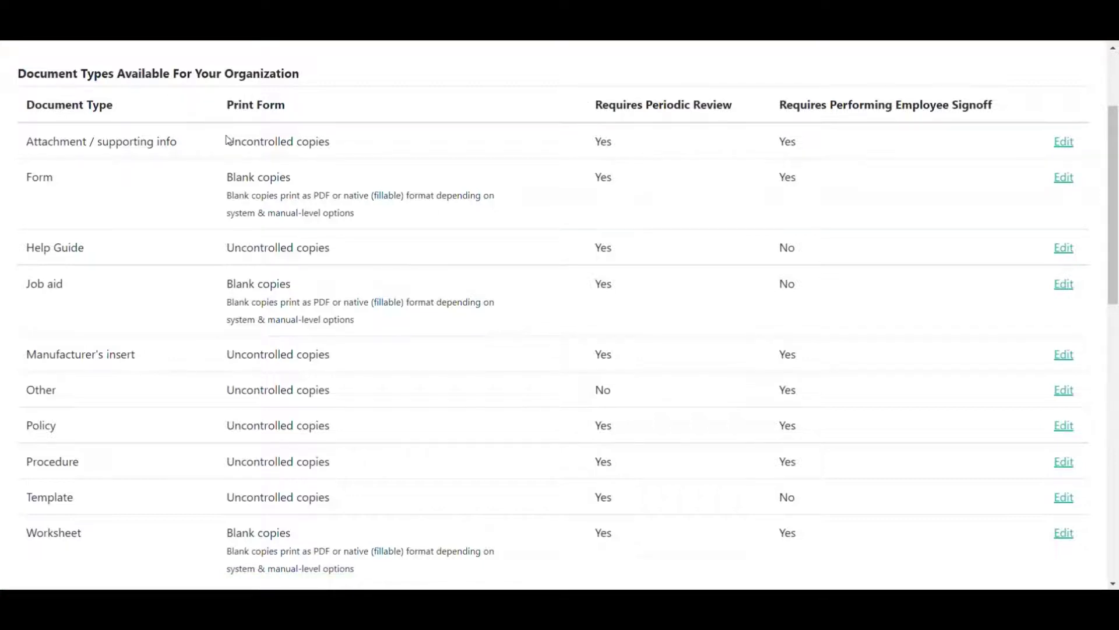
{"action": "left_click_drag", "start_coordinate": [226, 141], "coordinate": [354, 154]}
{"action": "left_click_drag", "start_coordinate": [226, 178], "coordinate": [340, 177]}
{"action": "left_click", "coordinate": [341, 176]}
- Create a 'Report' document type with Uncontrolled copies, periodic review required and employee signoff required
{"action": "scroll", "coordinate": [685, 280], "scroll_direction": "down", "scroll_amount": 7}
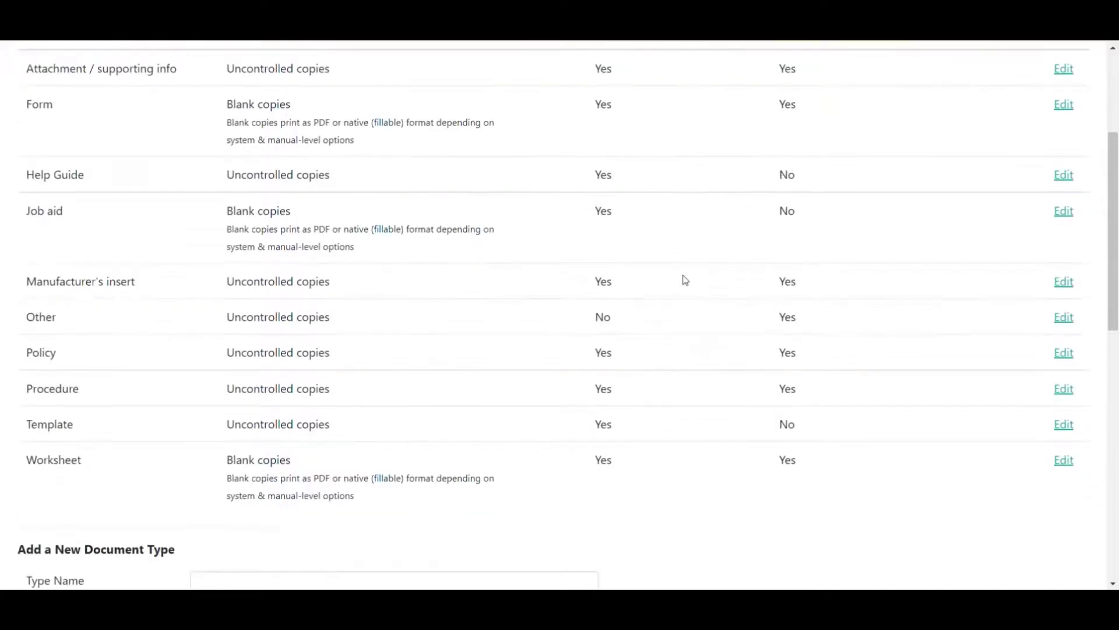
{"action": "left_click", "coordinate": [239, 217]}
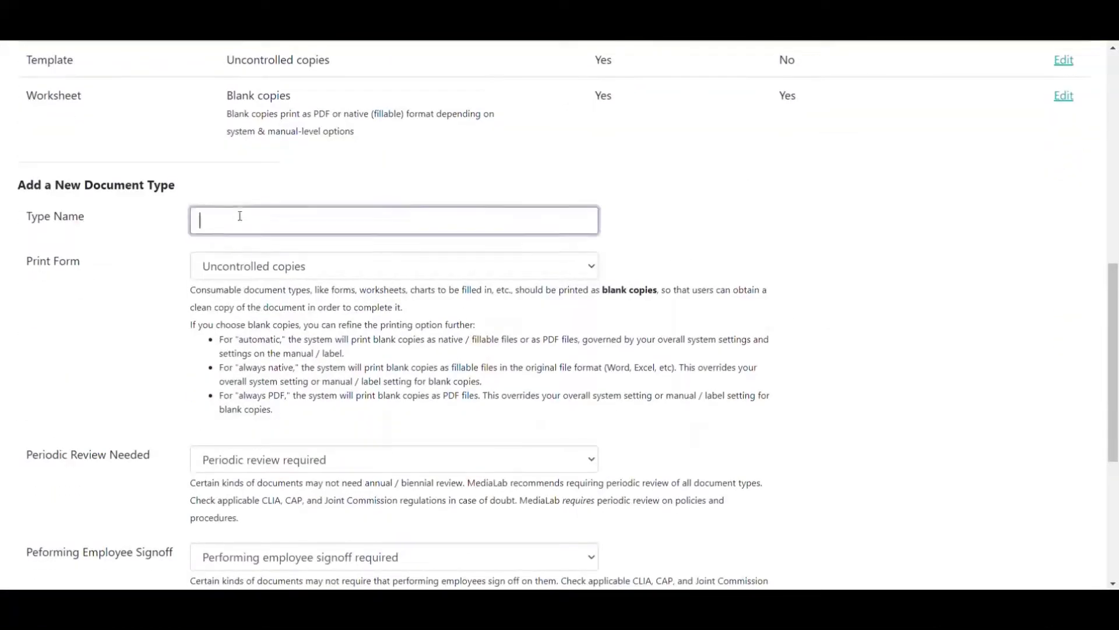
{"action": "type", "text": "Report"}
{"action": "scroll", "coordinate": [690, 195], "scroll_direction": "down", "scroll_amount": 1}
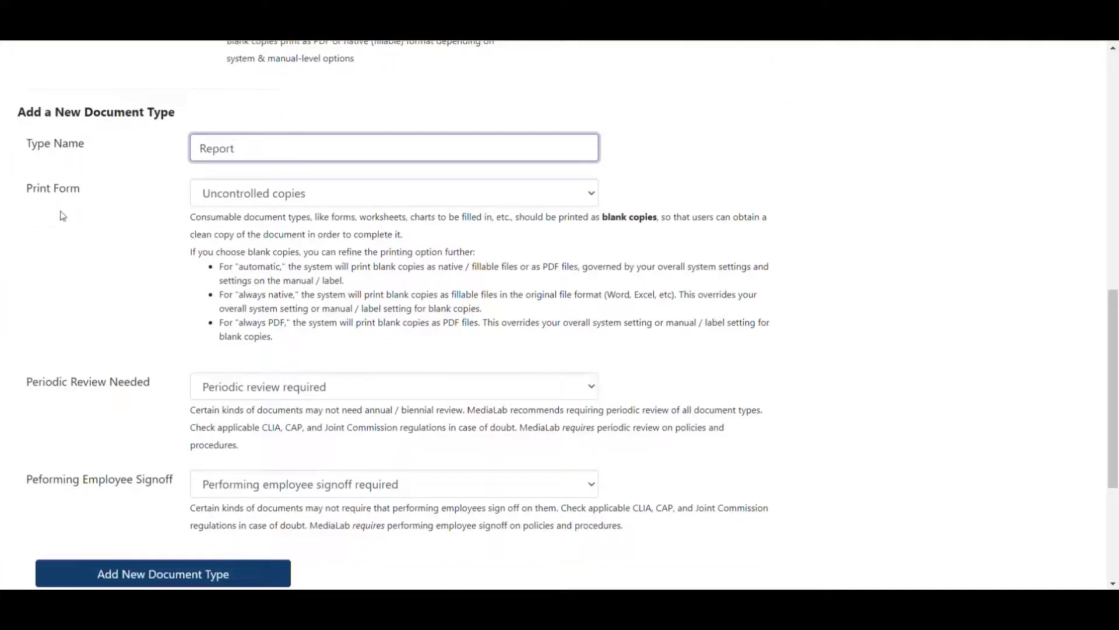
{"action": "left_click", "coordinate": [508, 196]}
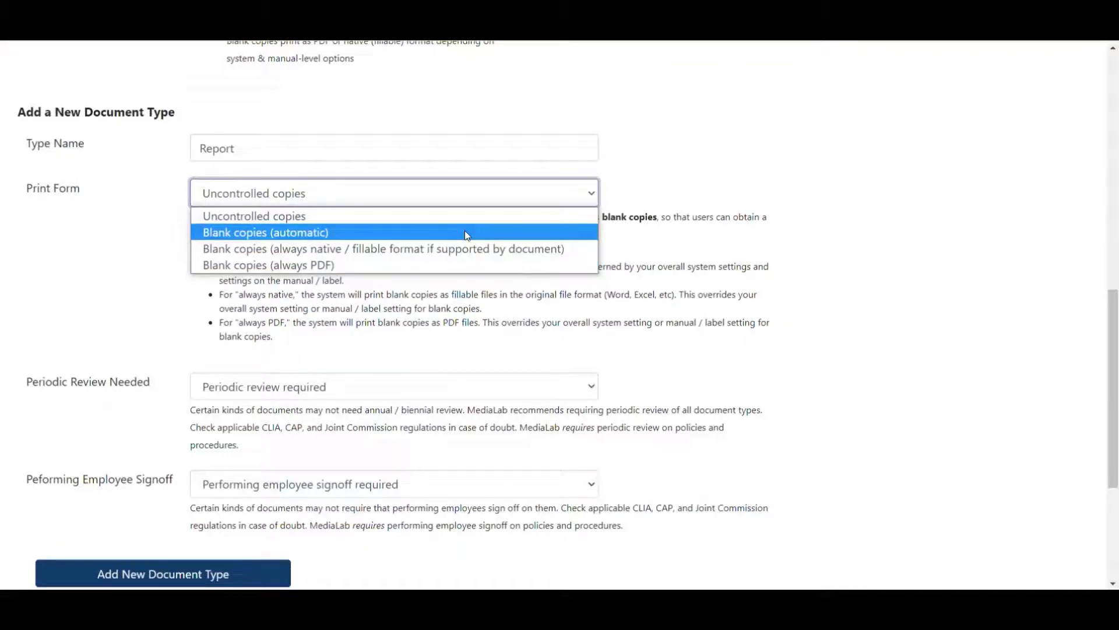
{"action": "left_click", "coordinate": [701, 192]}
{"action": "scroll", "coordinate": [431, 262], "scroll_direction": "down", "scroll_amount": 1}
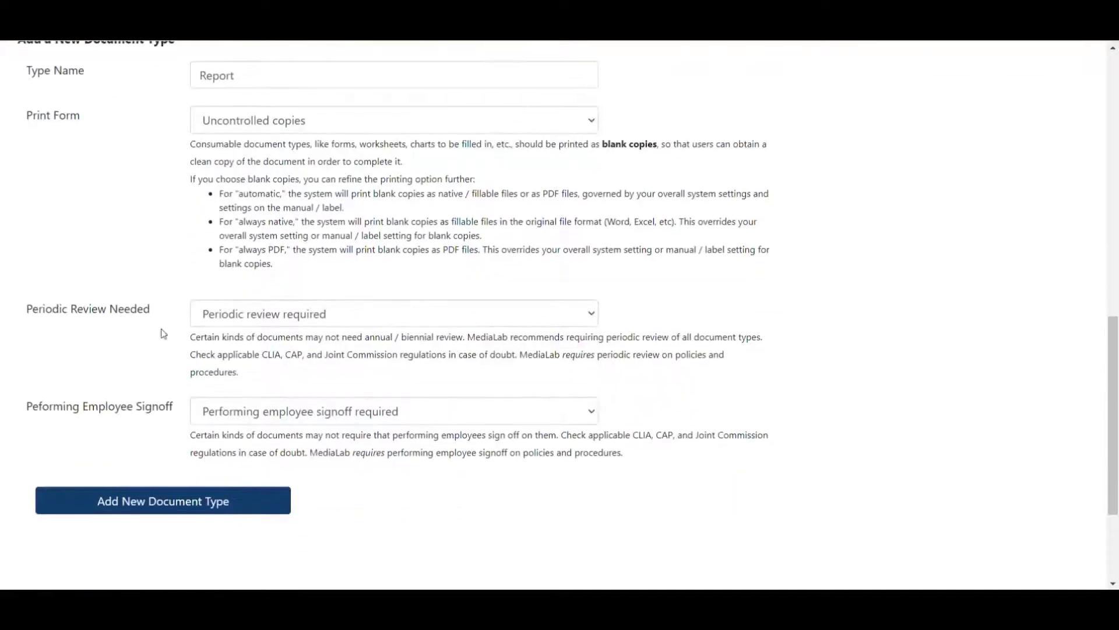
{"action": "left_click", "coordinate": [395, 315]}
{"action": "left_click", "coordinate": [399, 316]}
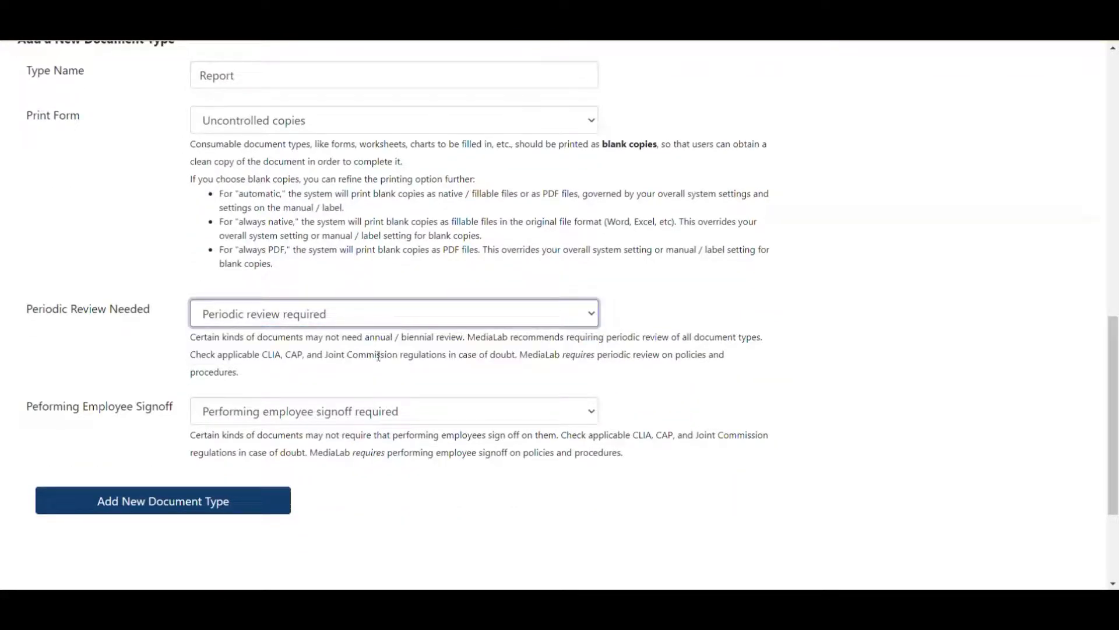
{"action": "left_click", "coordinate": [430, 414]}
{"action": "left_click", "coordinate": [431, 415]}
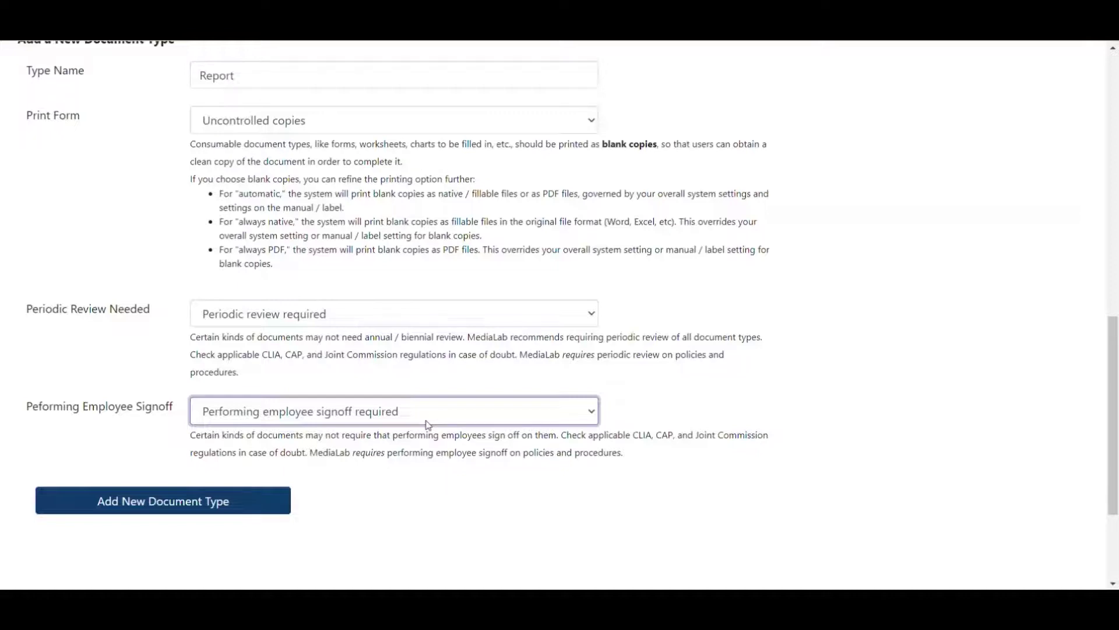
{"action": "left_click", "coordinate": [200, 502]}
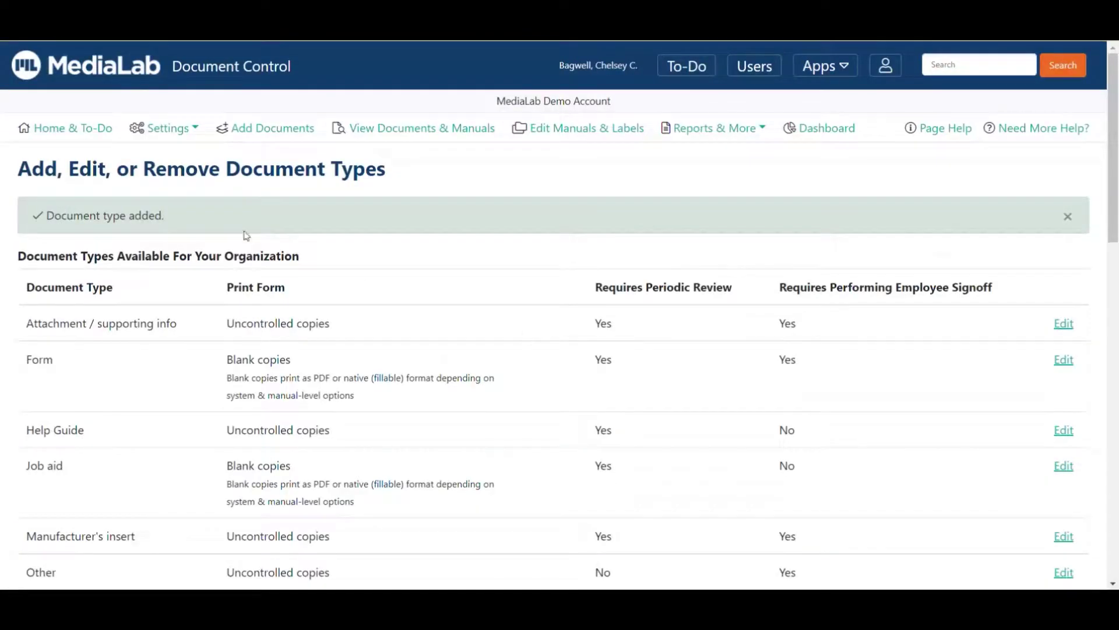
- Go to Settings > Customizations and open Customize Document Headers and Footers
{"action": "left_click", "coordinate": [170, 132]}
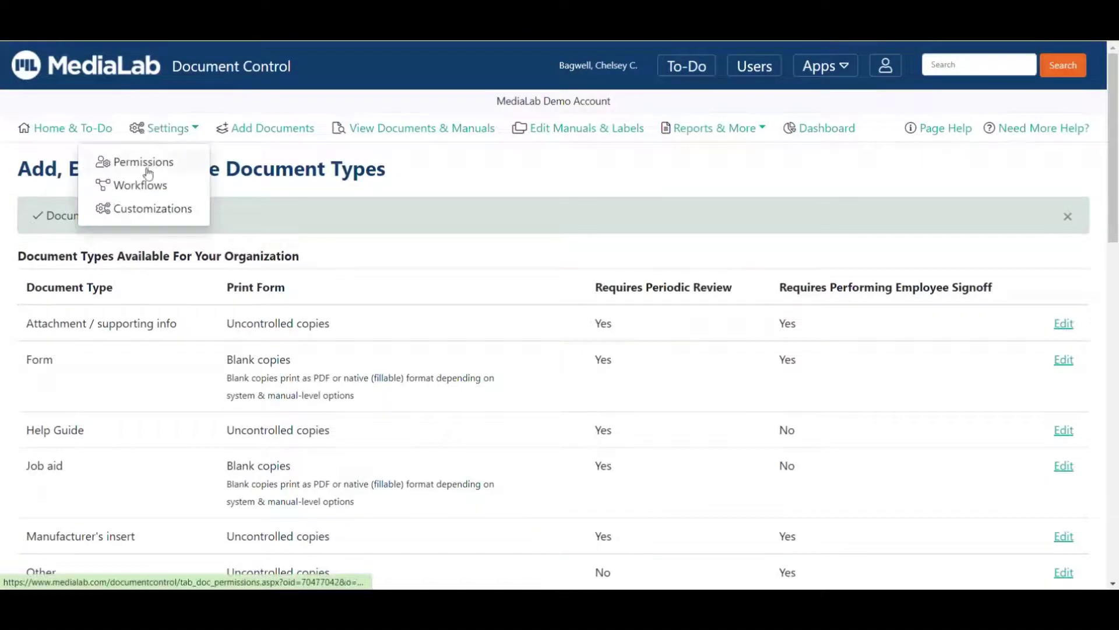
{"action": "left_click", "coordinate": [151, 209]}
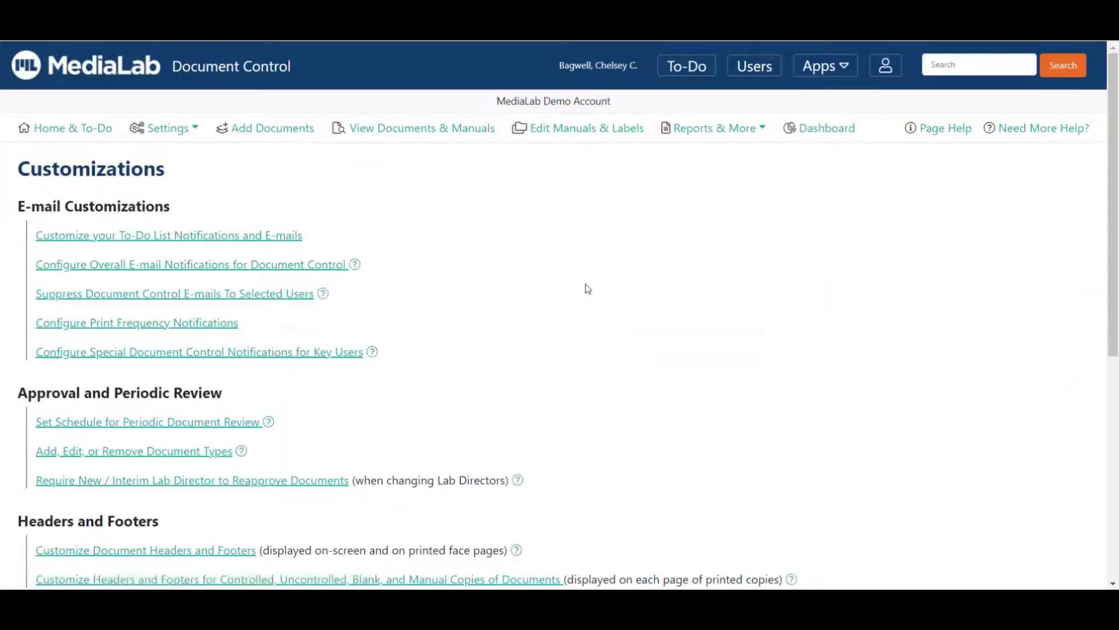
{"action": "scroll", "coordinate": [588, 289], "scroll_direction": "down", "scroll_amount": 5}
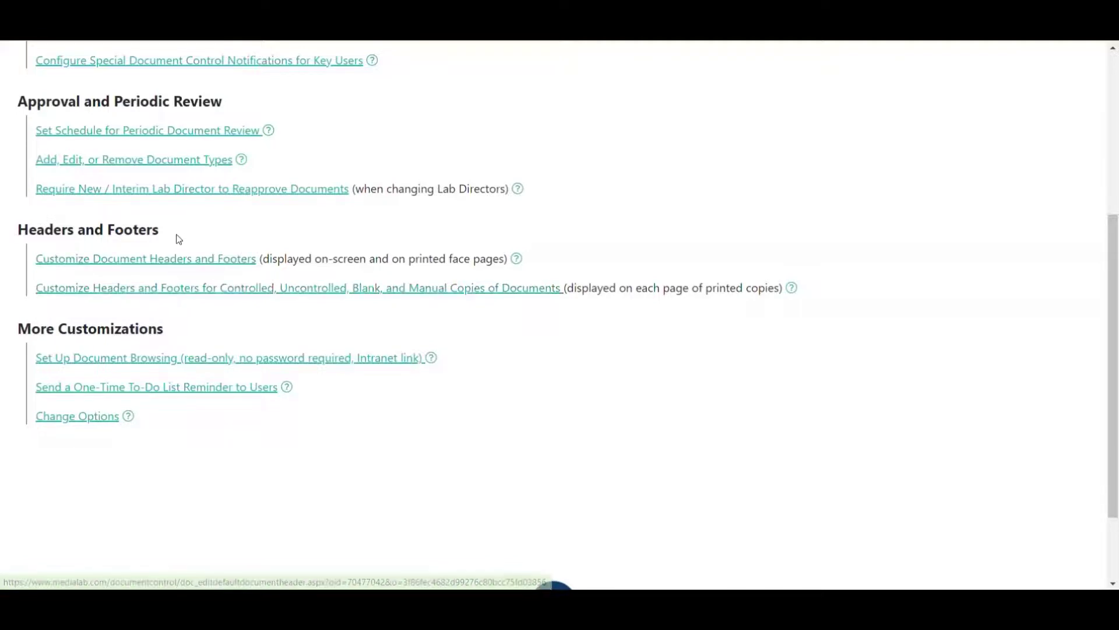
{"action": "left_click", "coordinate": [118, 260]}
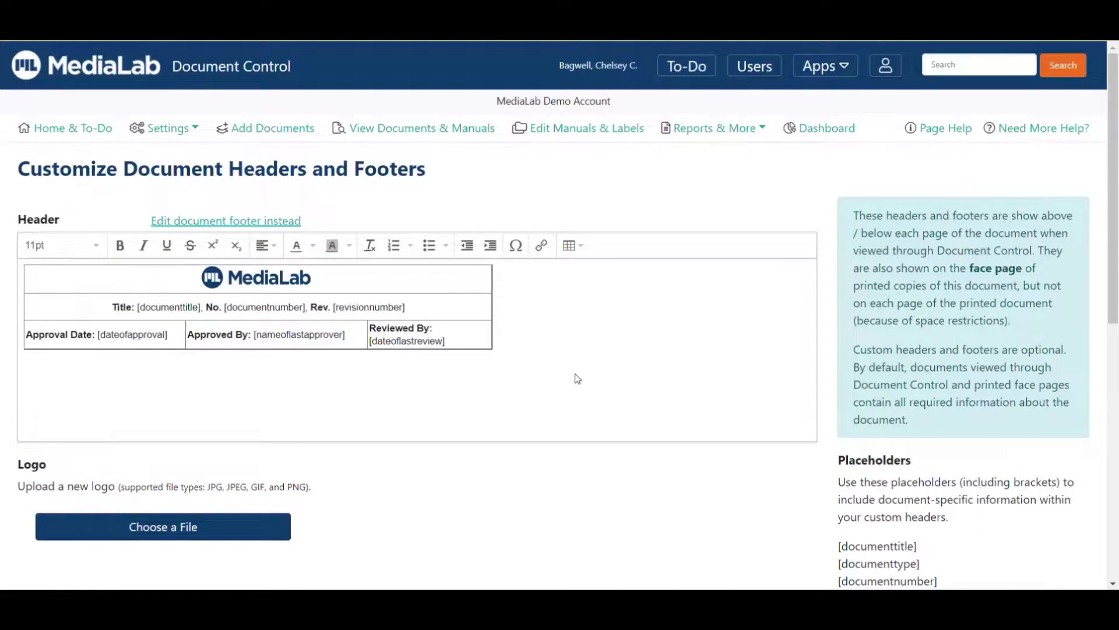
- Inspect the header placeholders and copy the [documenttitle] placeholder
{"action": "left_click", "coordinate": [302, 285]}
{"action": "left_click", "coordinate": [329, 283]}
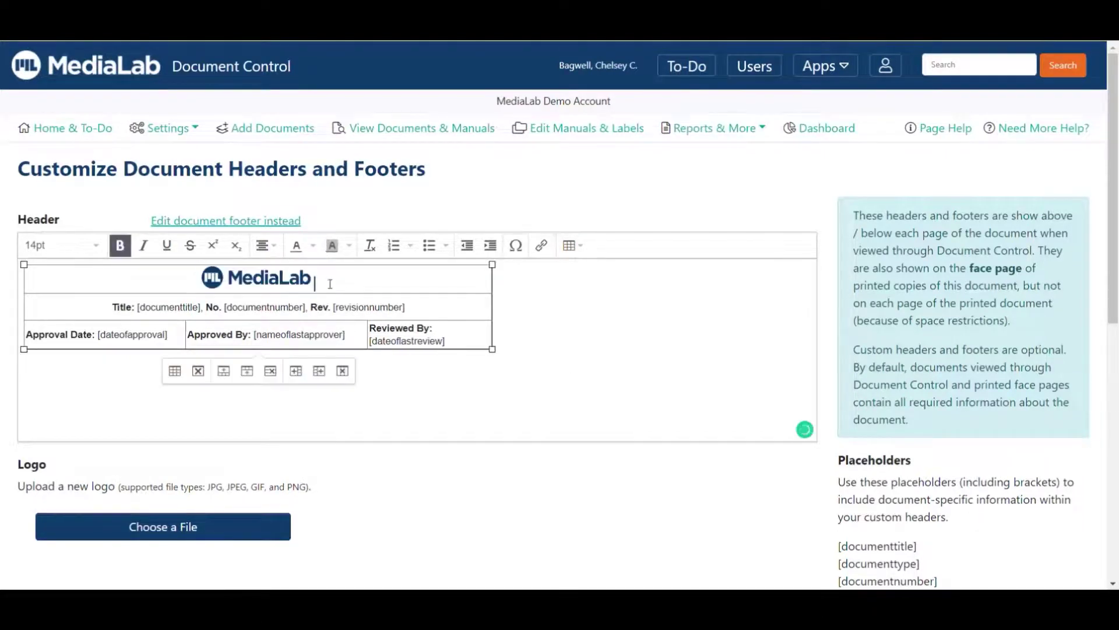
{"action": "left_click_drag", "start_coordinate": [406, 307], "coordinate": [334, 309]}
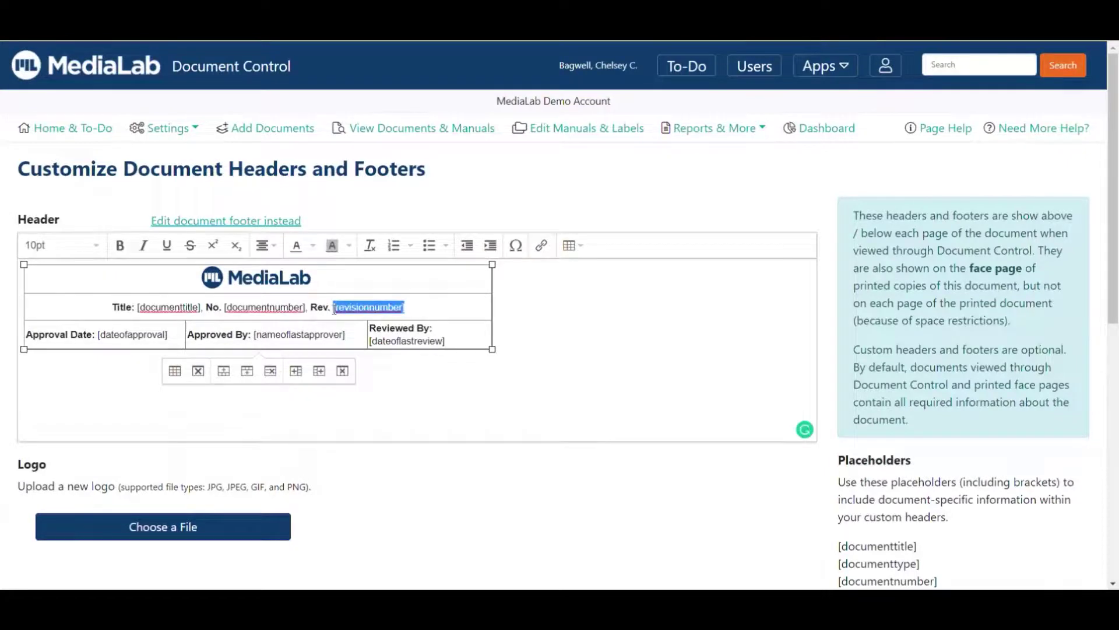
{"action": "left_click", "coordinate": [611, 329]}
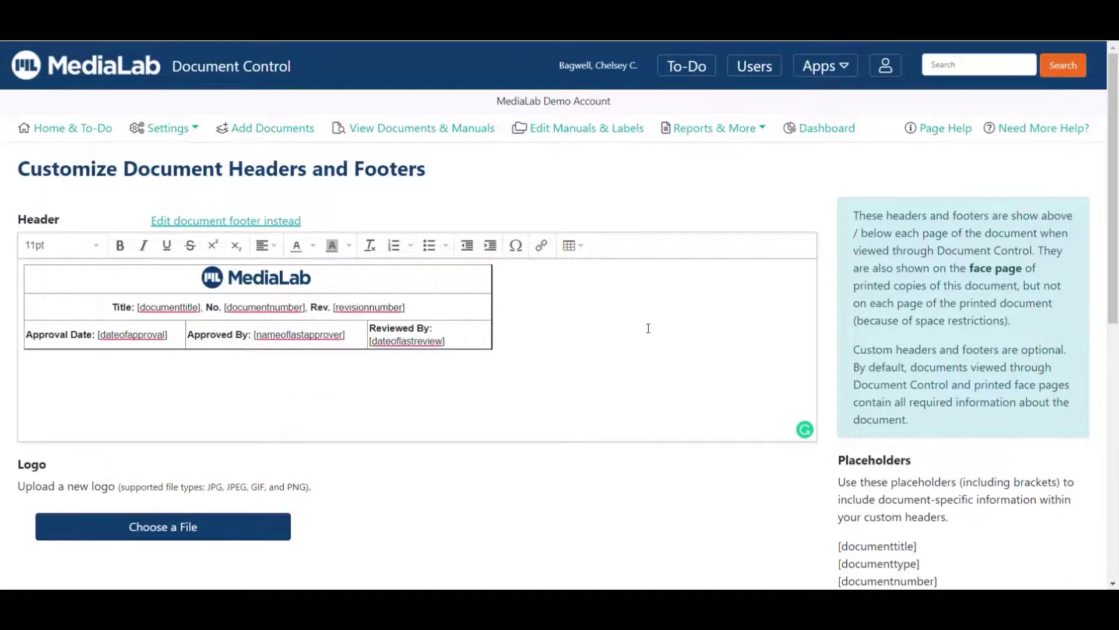
{"action": "scroll", "coordinate": [650, 320], "scroll_direction": "down", "scroll_amount": 1}
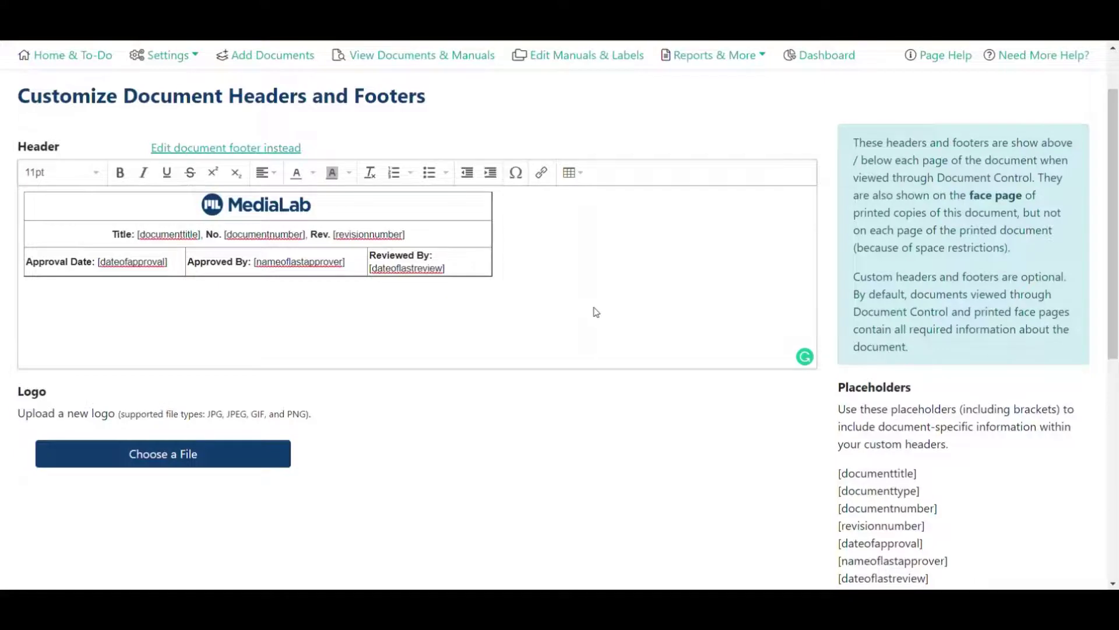
{"action": "scroll", "coordinate": [595, 312], "scroll_direction": "down", "scroll_amount": 3}
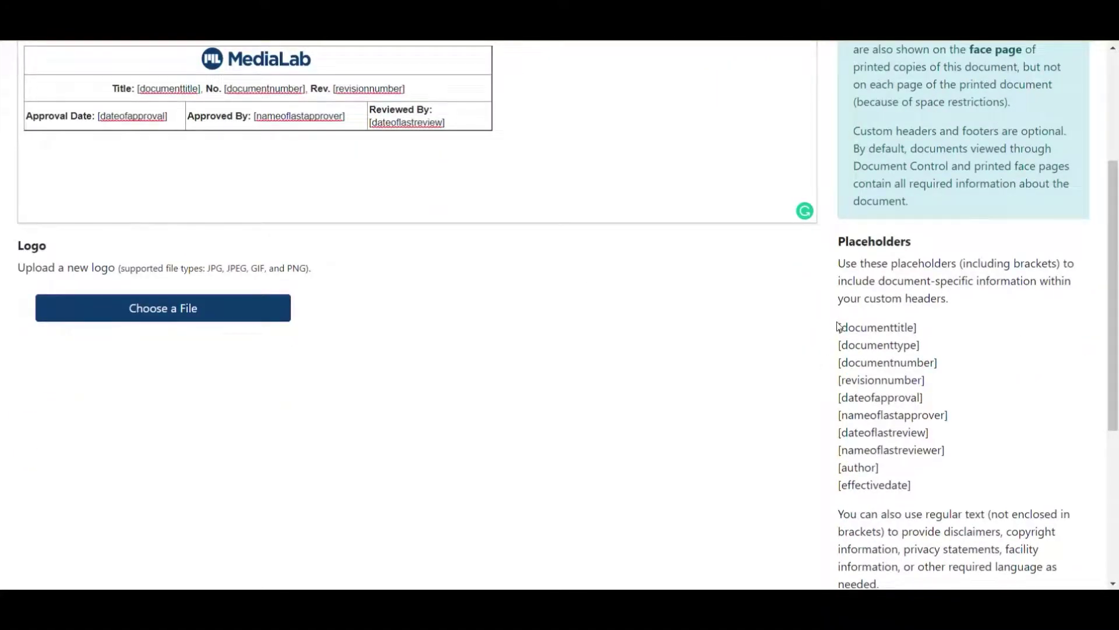
{"action": "left_click_drag", "start_coordinate": [836, 331], "coordinate": [928, 330]}
{"action": "key", "text": "ctrl+c"}
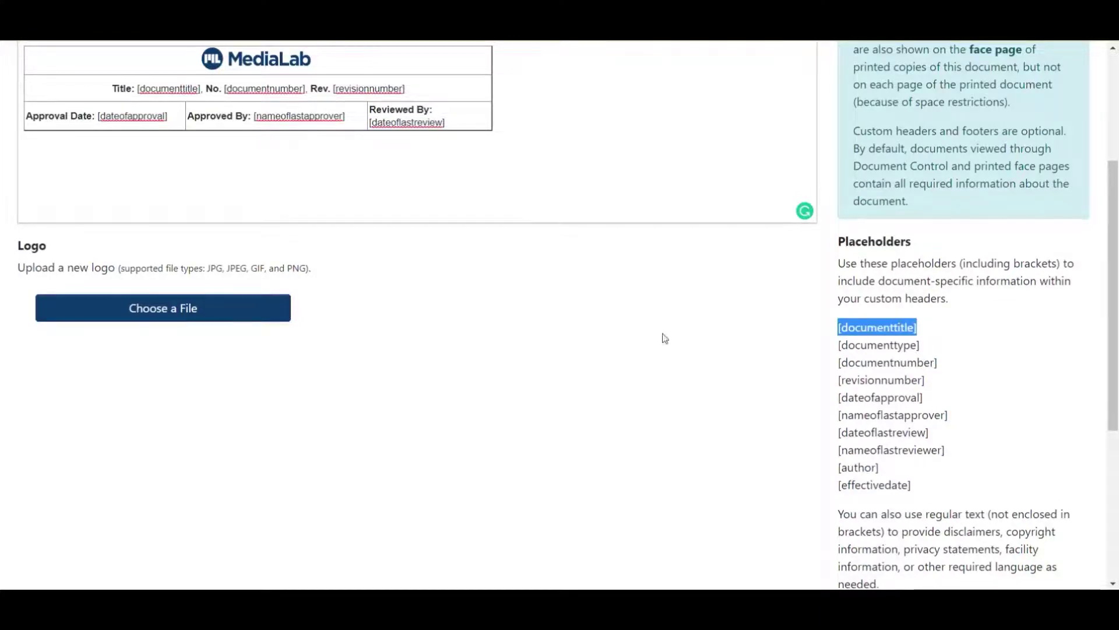
{"action": "scroll", "coordinate": [665, 337], "scroll_direction": "up", "scroll_amount": 5}
- Insert a 5x2 table below the header containing 'Title' and the pasted [documenttitle] placeholder, keeping formatting
{"action": "left_click", "coordinate": [637, 310]}
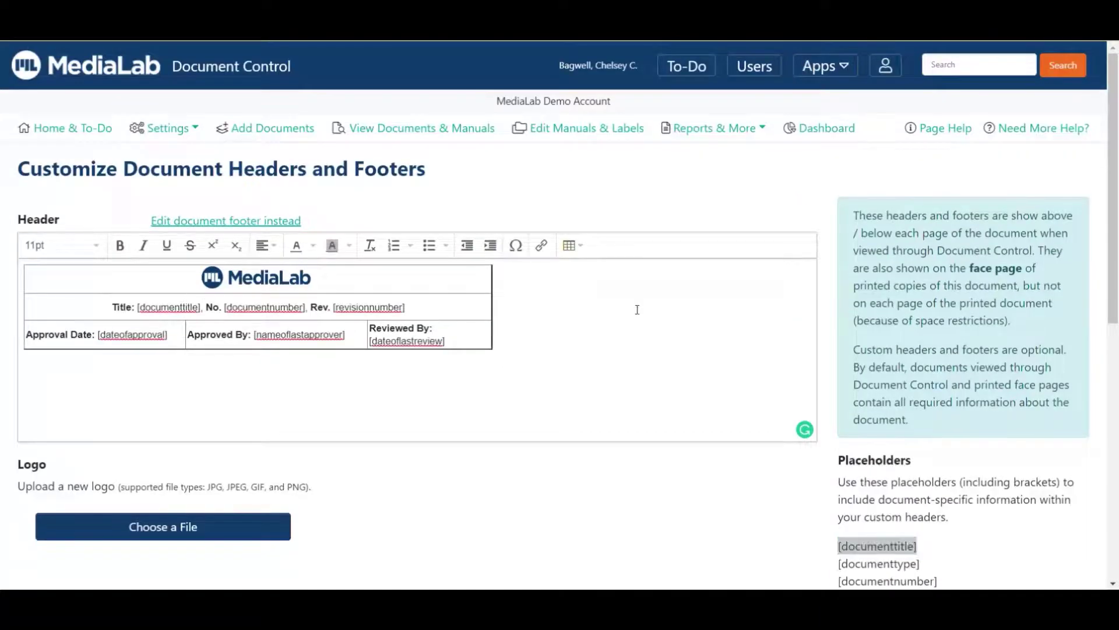
{"action": "key", "text": "Return"}
{"action": "left_click", "coordinate": [570, 245]}
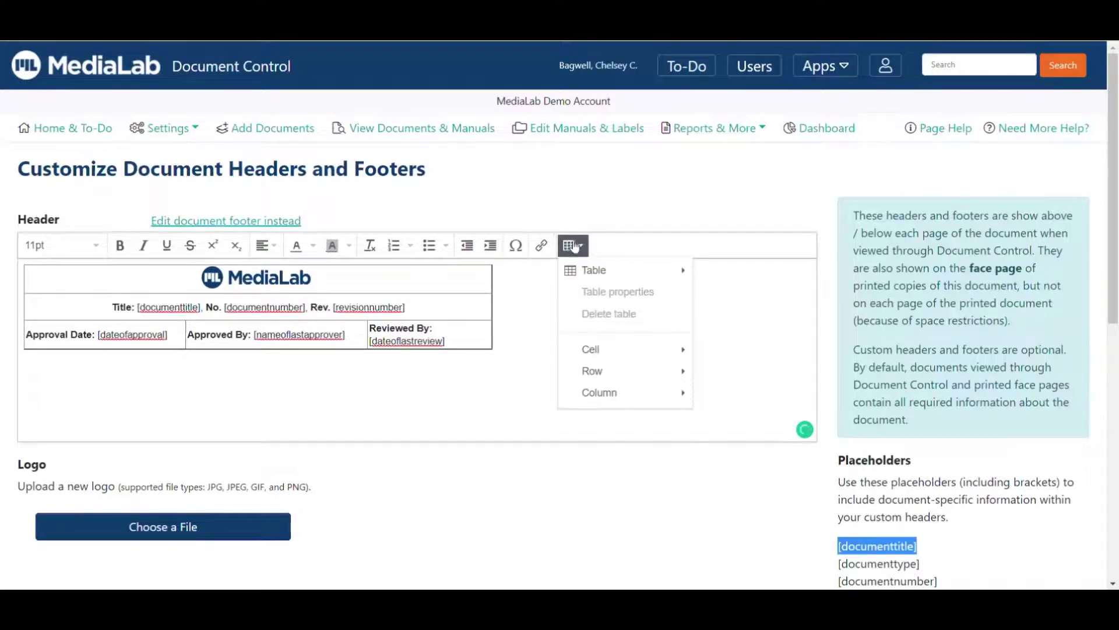
{"action": "mouse_move", "coordinate": [594, 270]}
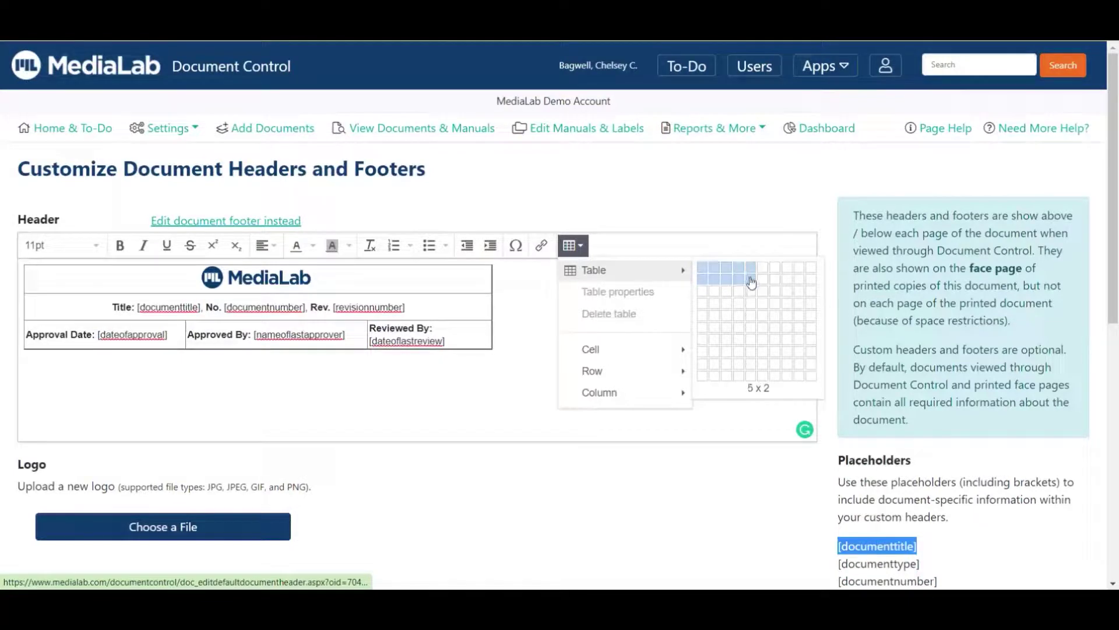
{"action": "left_click", "coordinate": [751, 279]}
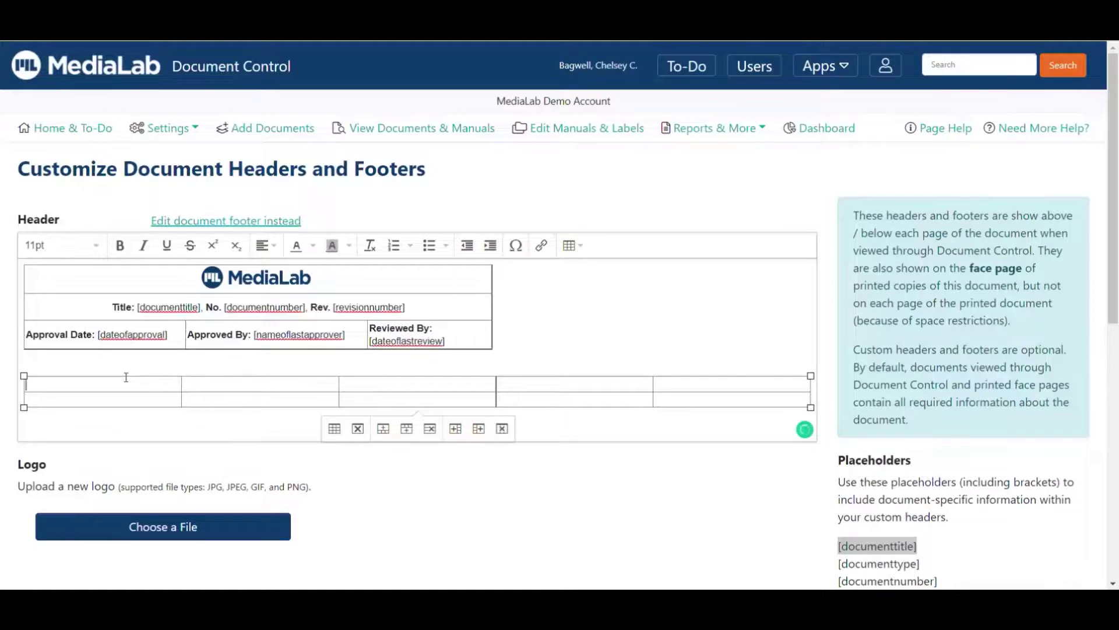
{"action": "type", "text": "Title:"}
{"action": "key", "text": "ctrl+v"}
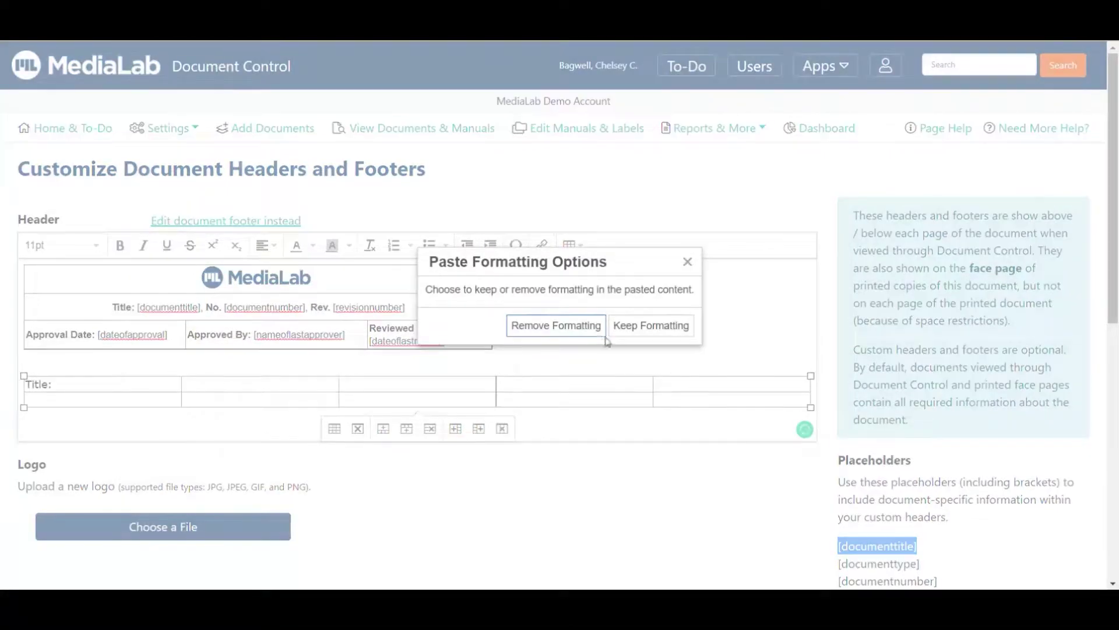
{"action": "left_click", "coordinate": [634, 326]}
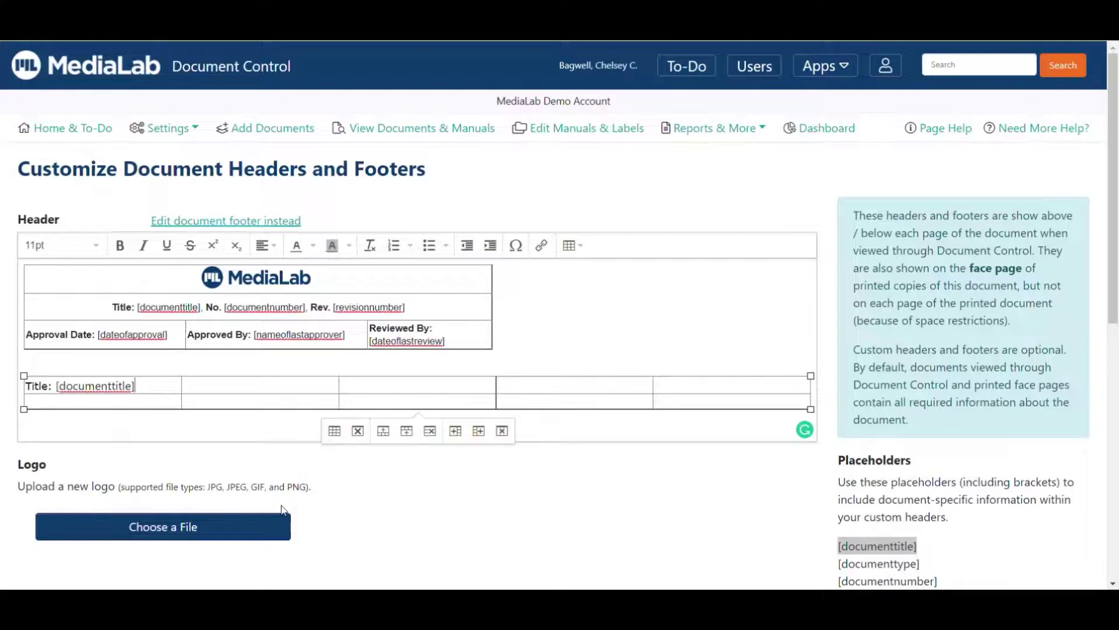
- Delete the trial table and its leftover empty line from the header
{"action": "left_click", "coordinate": [27, 366]}
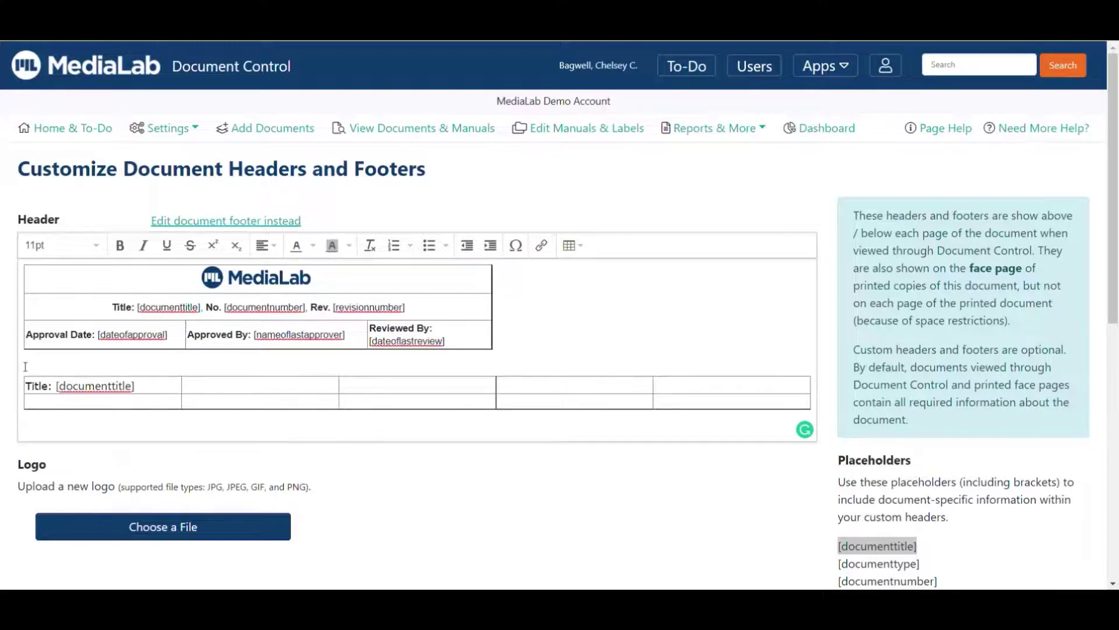
{"action": "left_click_drag", "start_coordinate": [27, 366], "coordinate": [656, 400]}
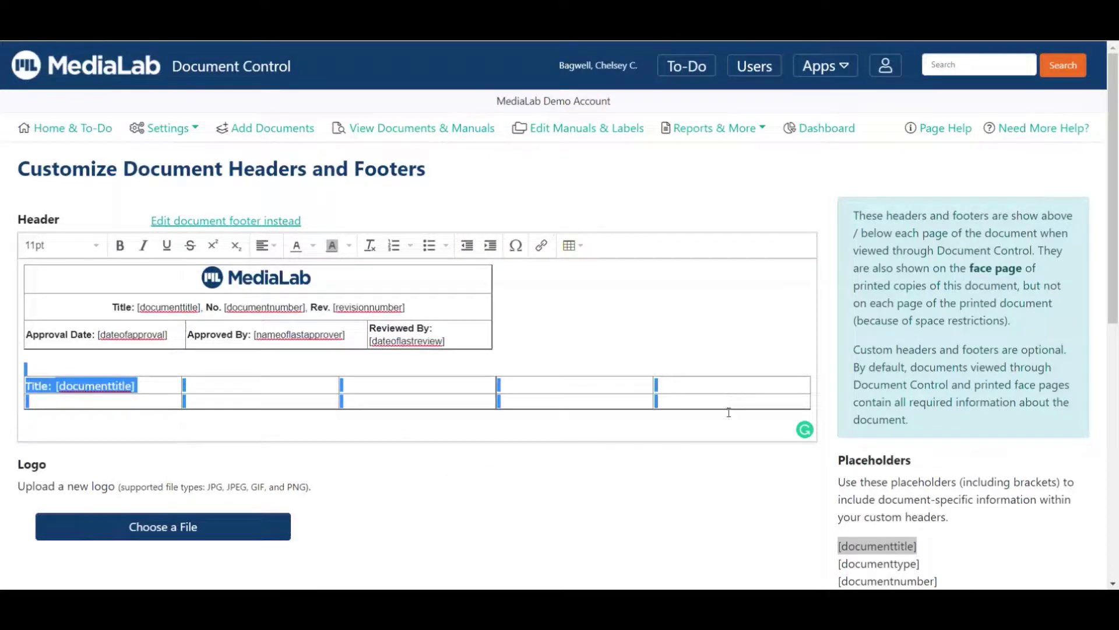
{"action": "key", "text": "Delete"}
{"action": "key", "text": "BackSpace"}
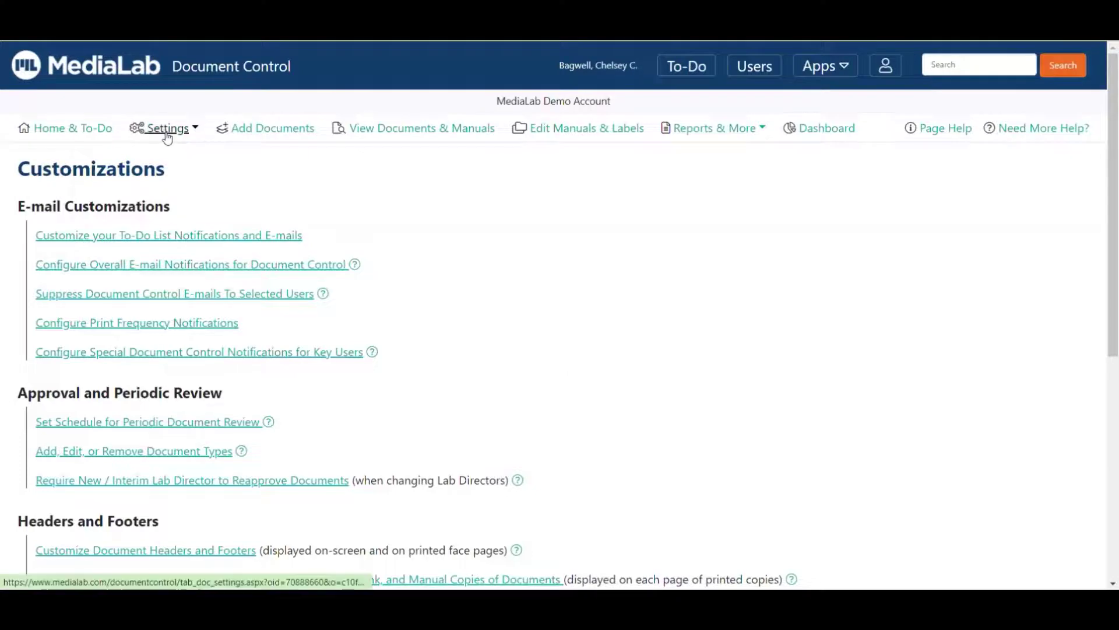
- Open 'Customize Headers and Footers for Controlled, Uncontrolled, Blank, and Manual Copies of Documents'
{"action": "scroll", "coordinate": [480, 222], "scroll_direction": "down", "scroll_amount": 2}
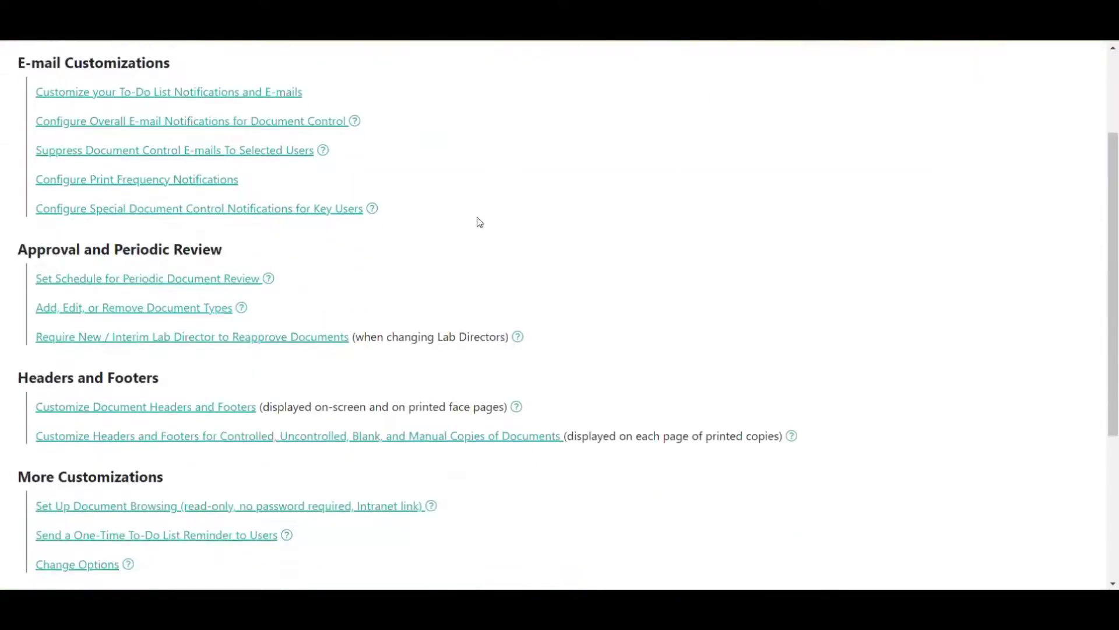
{"action": "scroll", "coordinate": [479, 222], "scroll_direction": "down", "scroll_amount": 2}
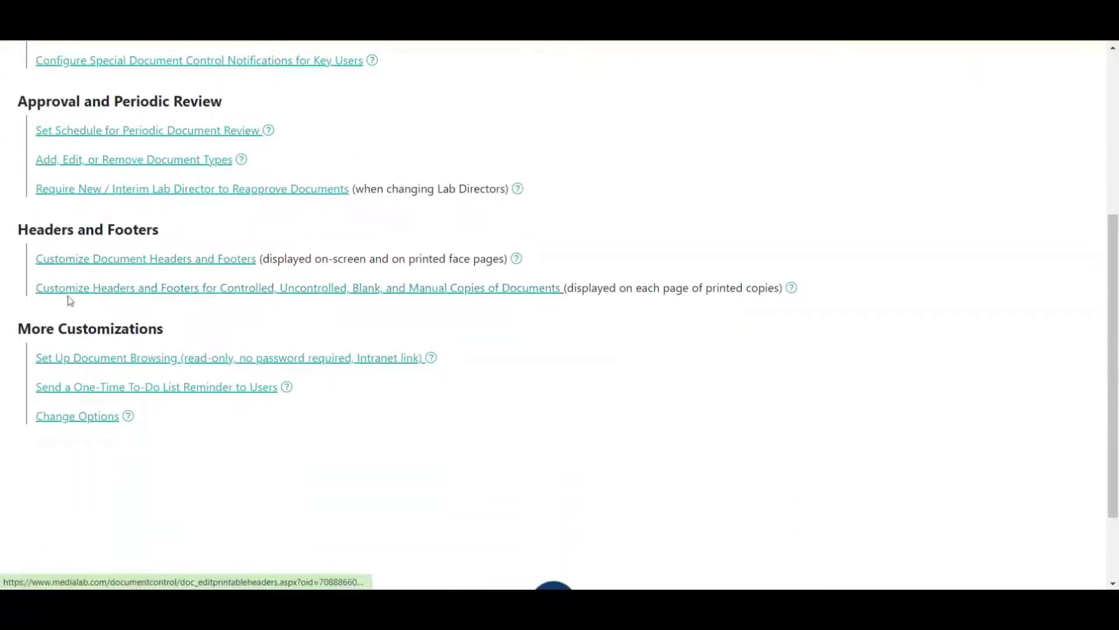
{"action": "left_click", "coordinate": [162, 290]}
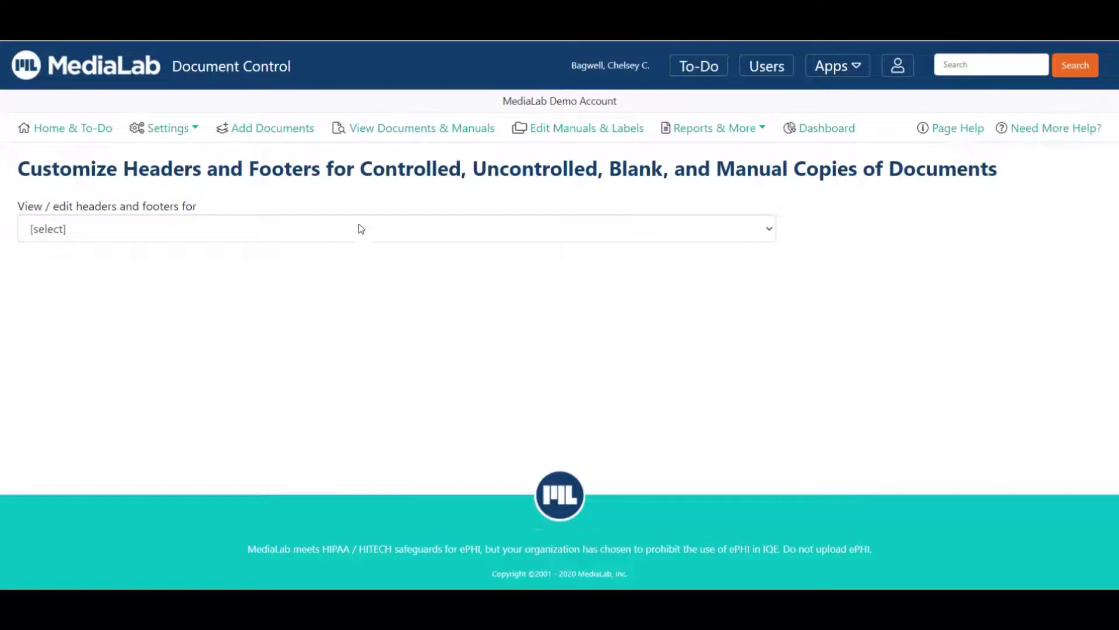
- Switch the view to Uncontrolled copies and review their header, footer and logo
{"action": "left_click", "coordinate": [507, 228]}
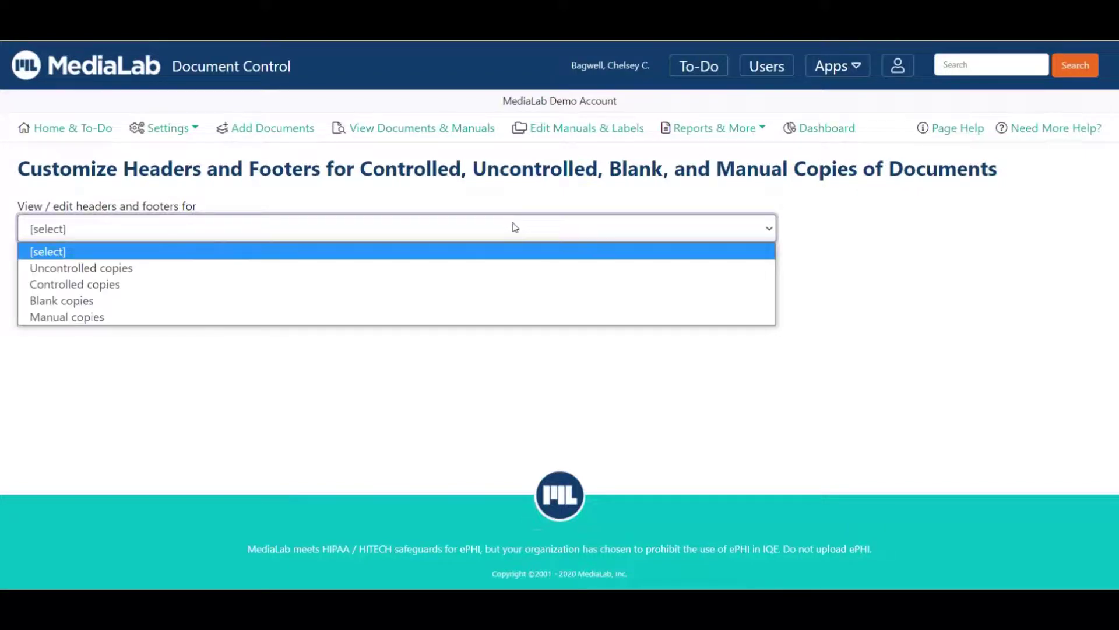
{"action": "left_click", "coordinate": [490, 268]}
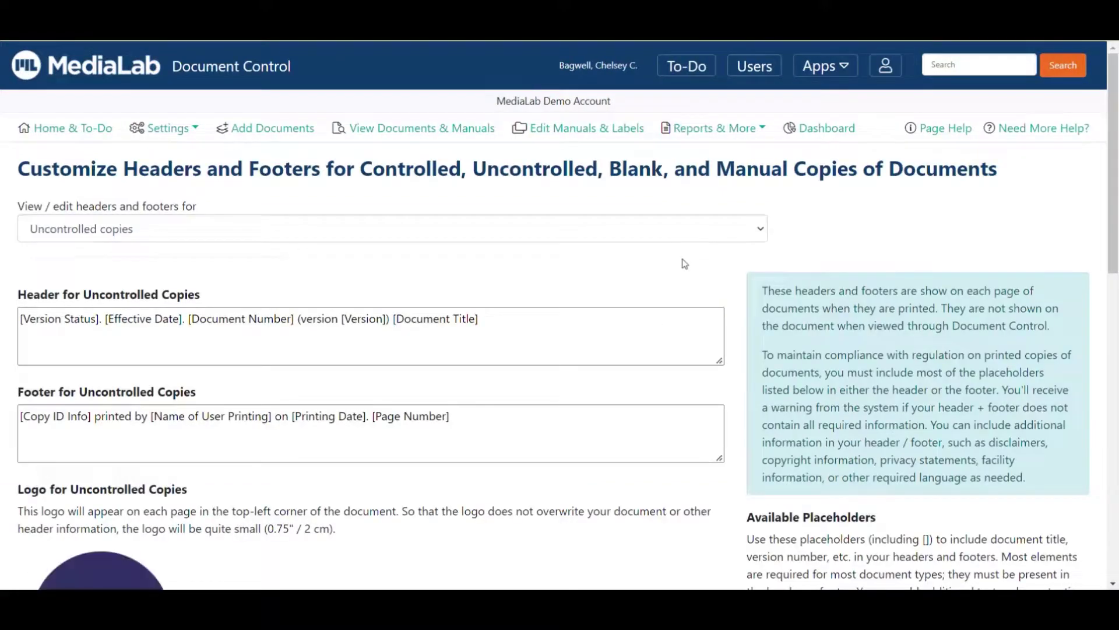
{"action": "scroll", "coordinate": [683, 268], "scroll_direction": "down", "scroll_amount": 1}
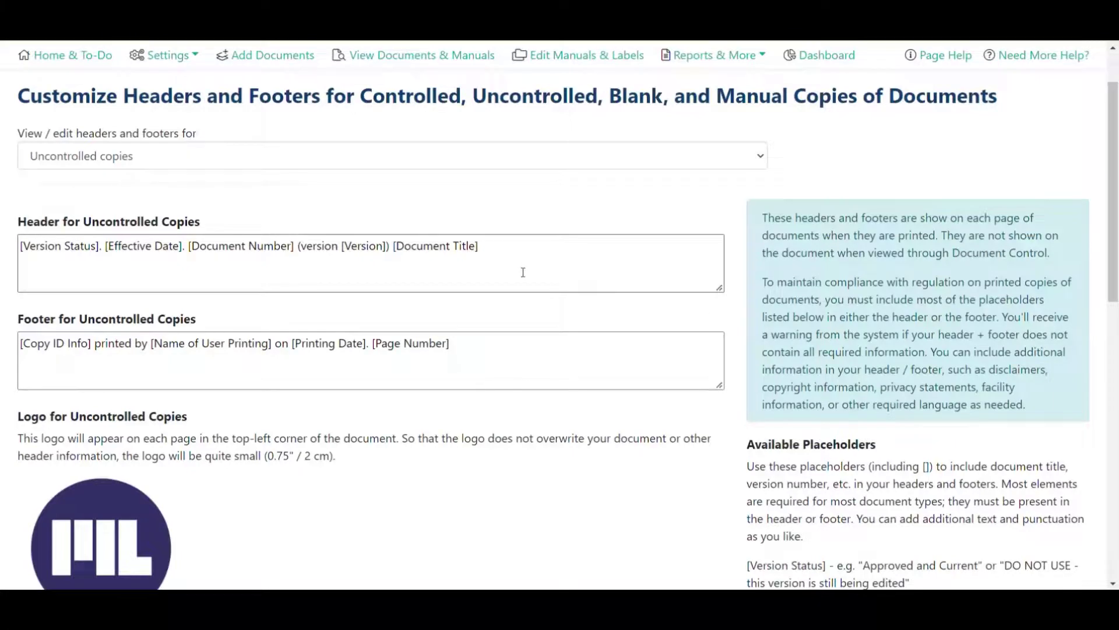
{"action": "scroll", "coordinate": [376, 333], "scroll_direction": "down", "scroll_amount": 1}
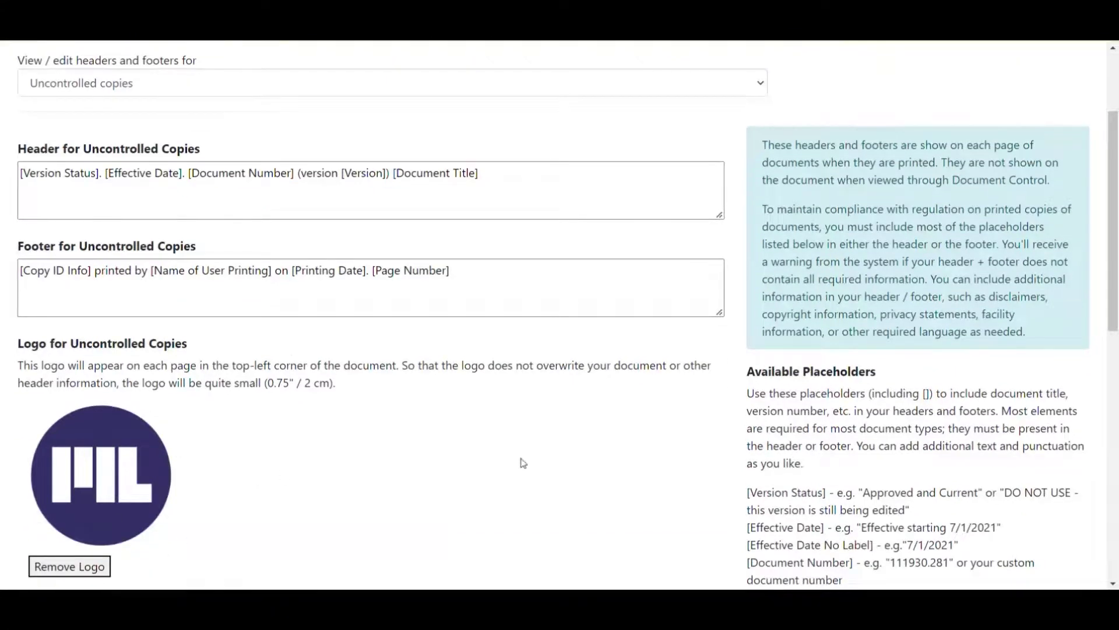
{"action": "scroll", "coordinate": [522, 464], "scroll_direction": "up", "scroll_amount": 2}
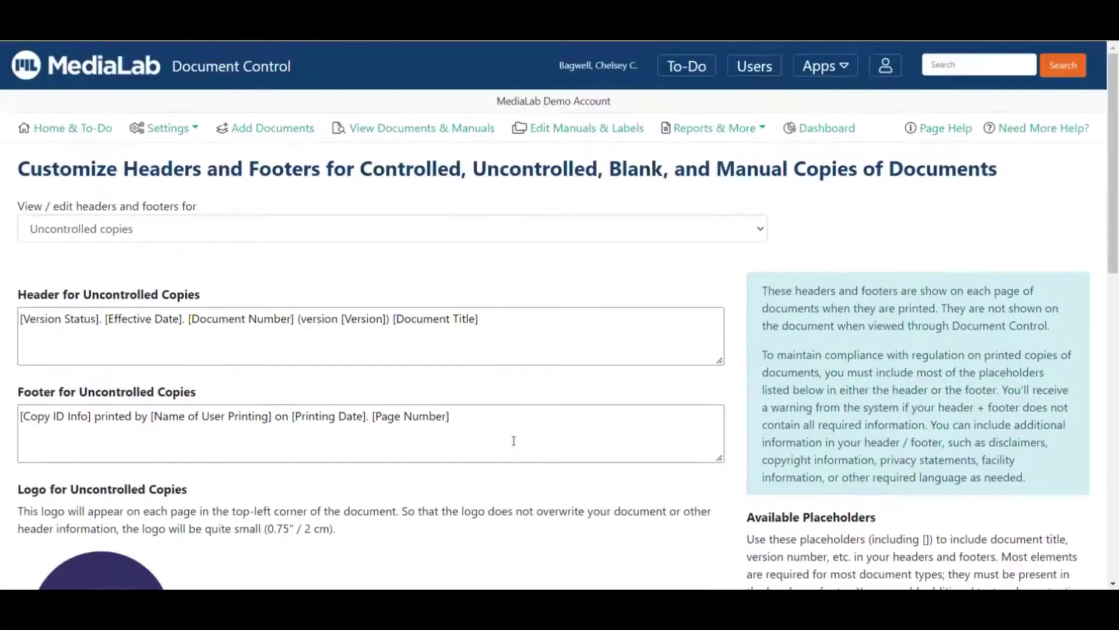
{"action": "left_click", "coordinate": [166, 130]}
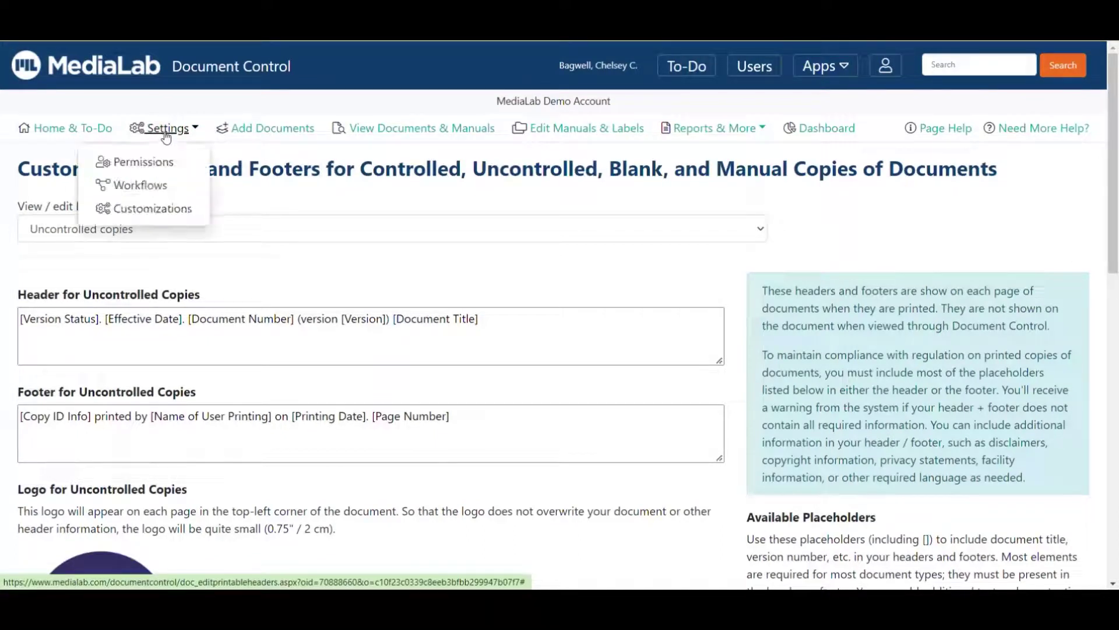
- Review the Document Control section under Customizations > Change Options, then go to Add Documents
{"action": "left_click", "coordinate": [184, 209]}
{"action": "scroll", "coordinate": [442, 387], "scroll_direction": "down", "scroll_amount": 5}
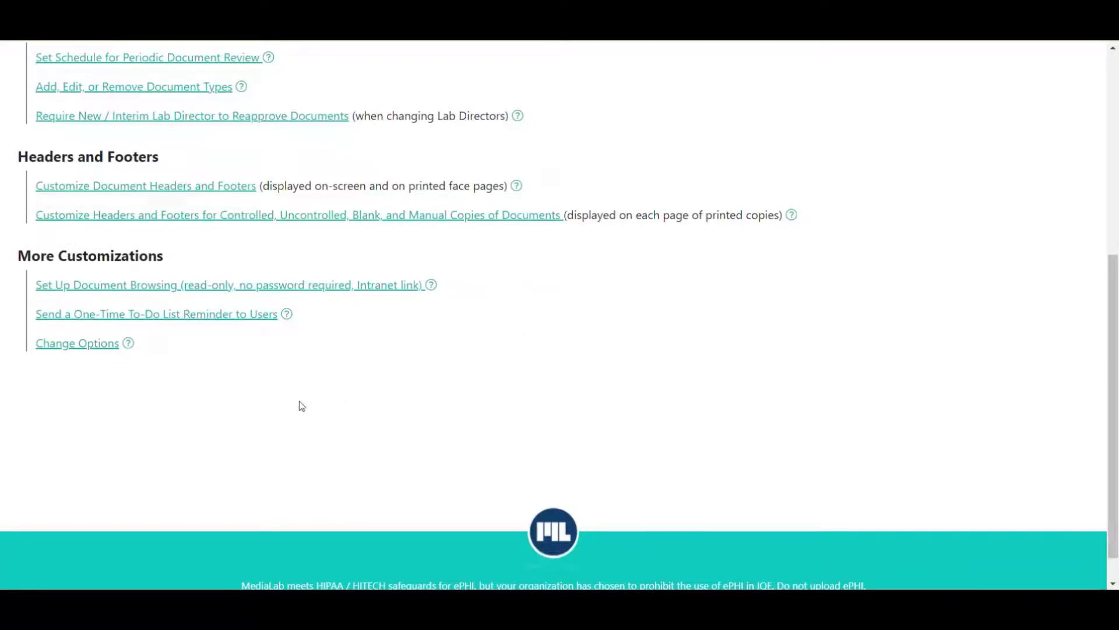
{"action": "left_click", "coordinate": [62, 347]}
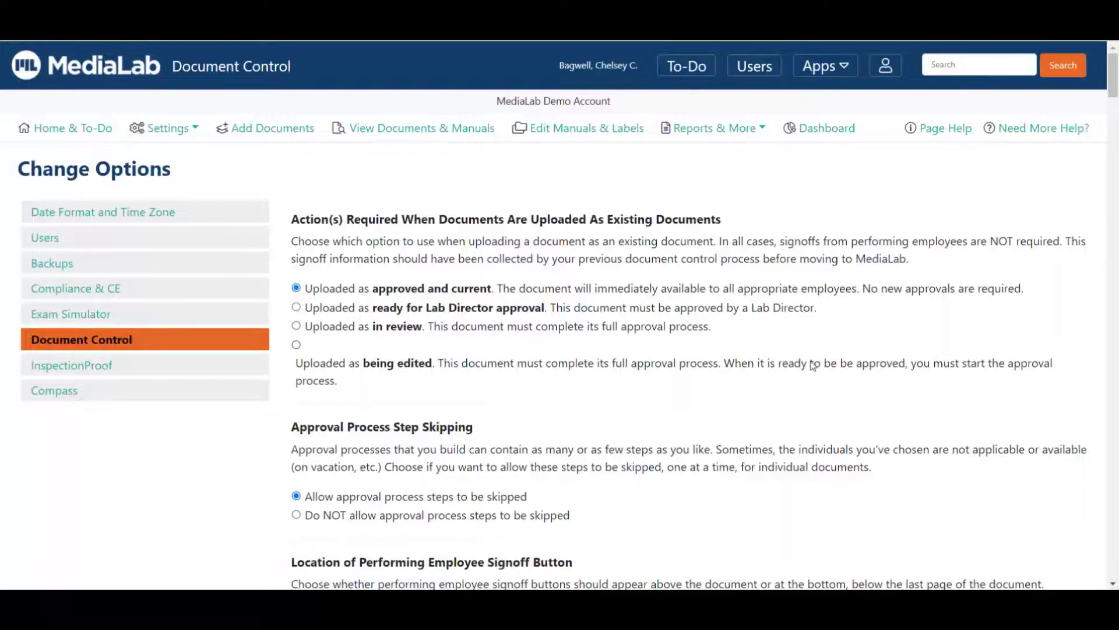
{"action": "scroll", "coordinate": [788, 338], "scroll_direction": "down", "scroll_amount": 2}
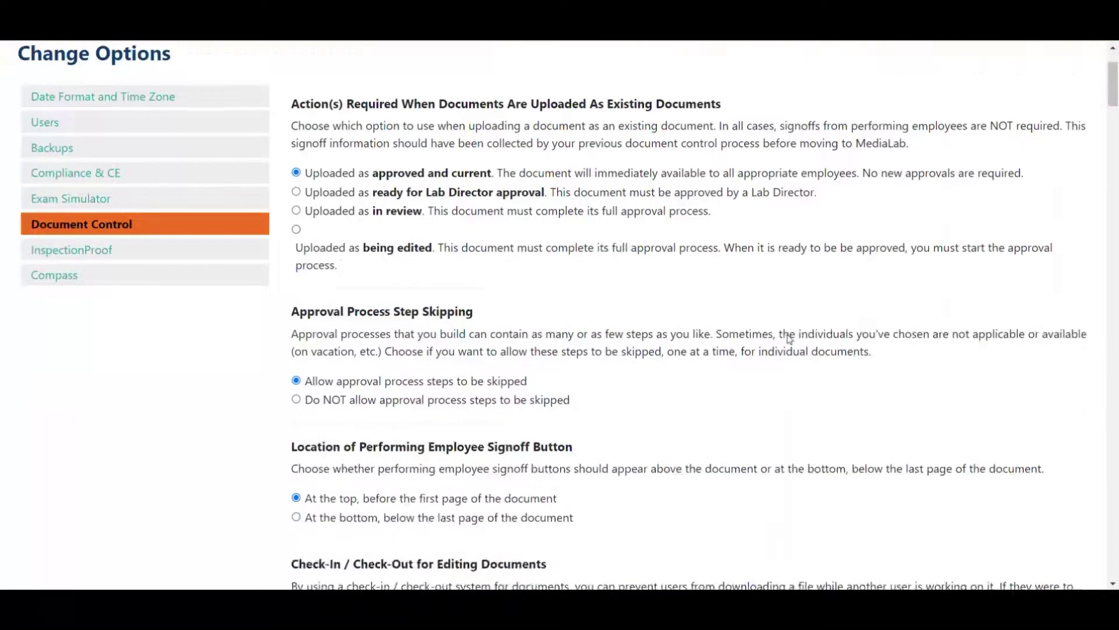
{"action": "scroll", "coordinate": [788, 338], "scroll_direction": "down", "scroll_amount": 3}
{"action": "scroll", "coordinate": [790, 335], "scroll_direction": "up", "scroll_amount": 6}
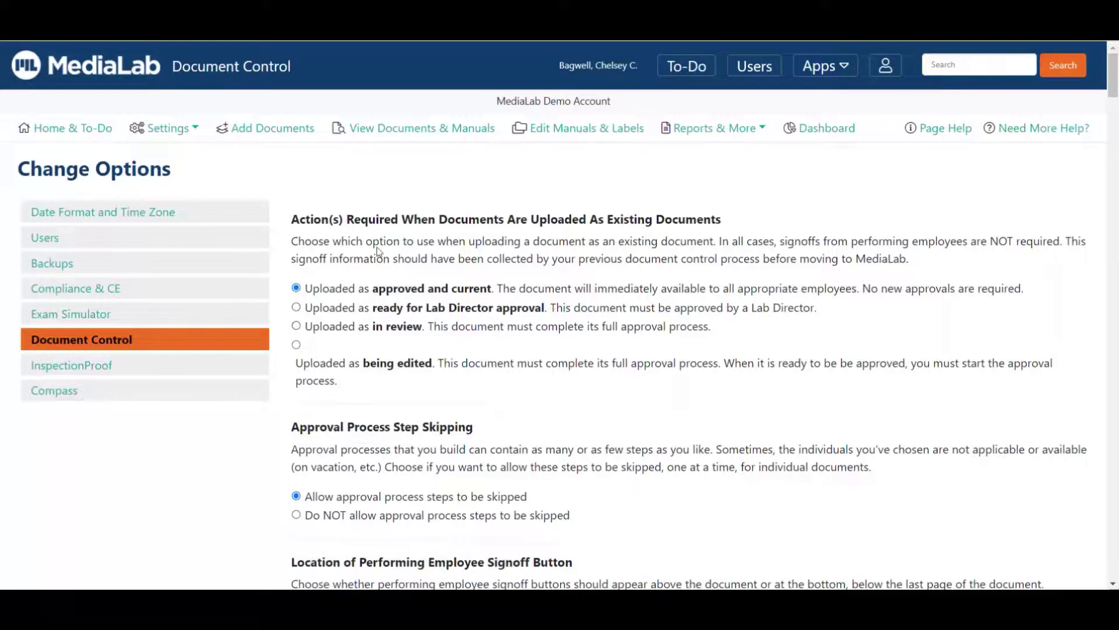
{"action": "left_click", "coordinate": [282, 131]}
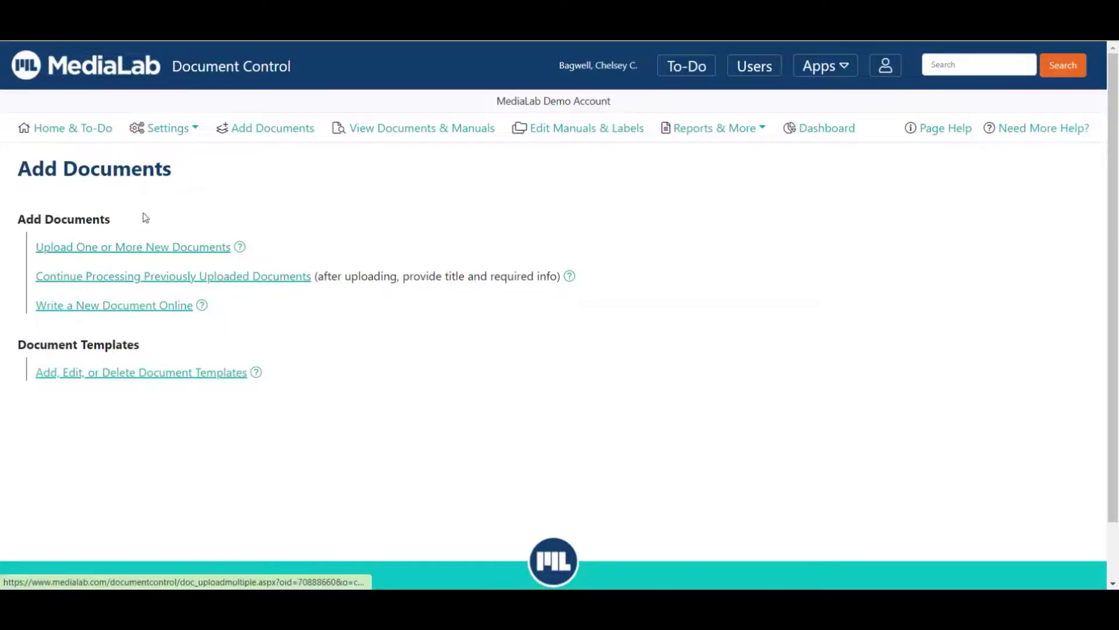
- Upload Sample Document #1, #2 and #3 from Desktop > Demo docs as new documents
{"action": "left_click", "coordinate": [145, 252]}
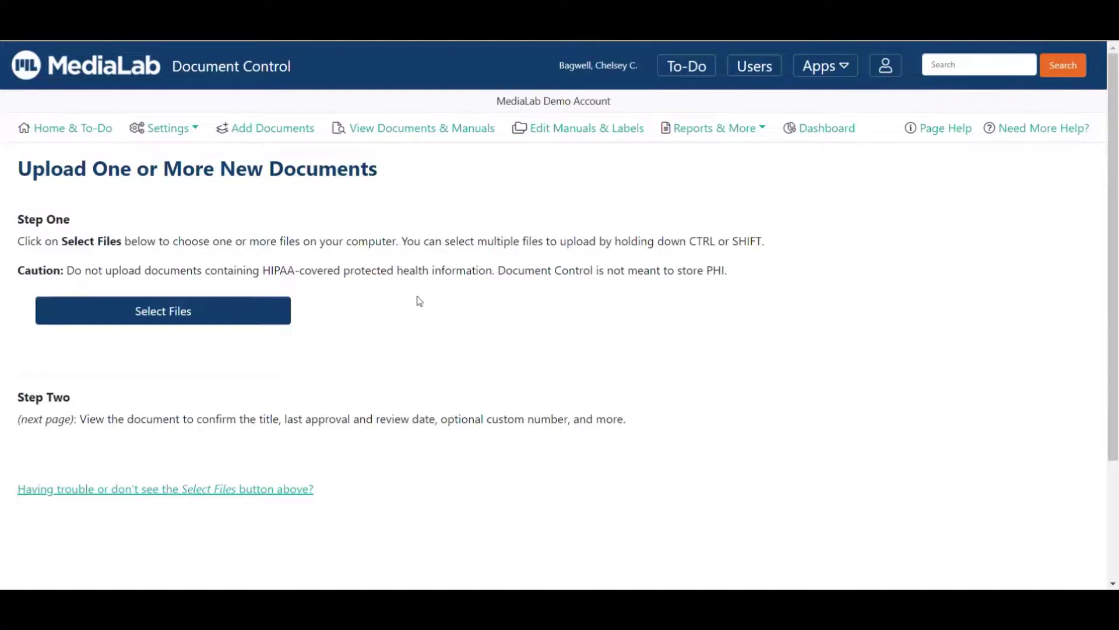
{"action": "left_click", "coordinate": [204, 316]}
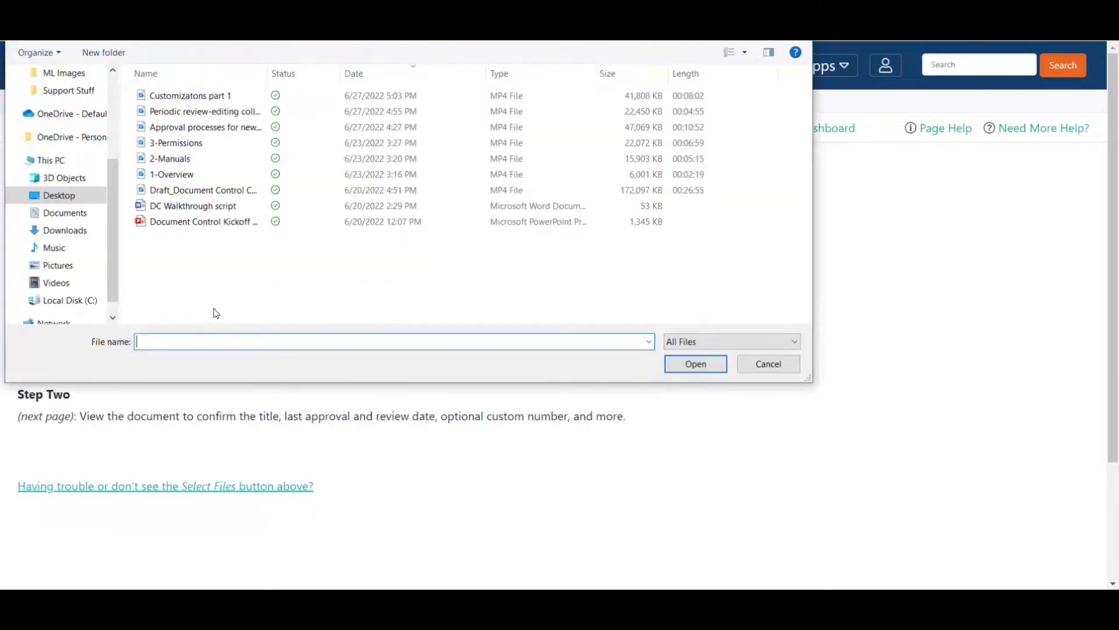
{"action": "left_click", "coordinate": [65, 195]}
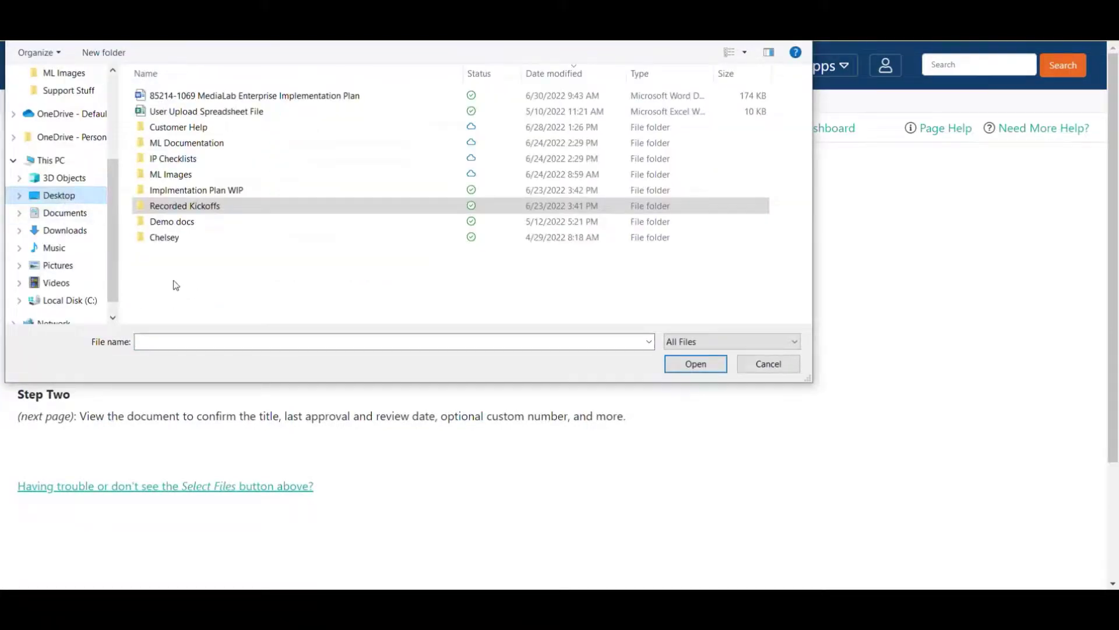
{"action": "double_click", "coordinate": [188, 222]}
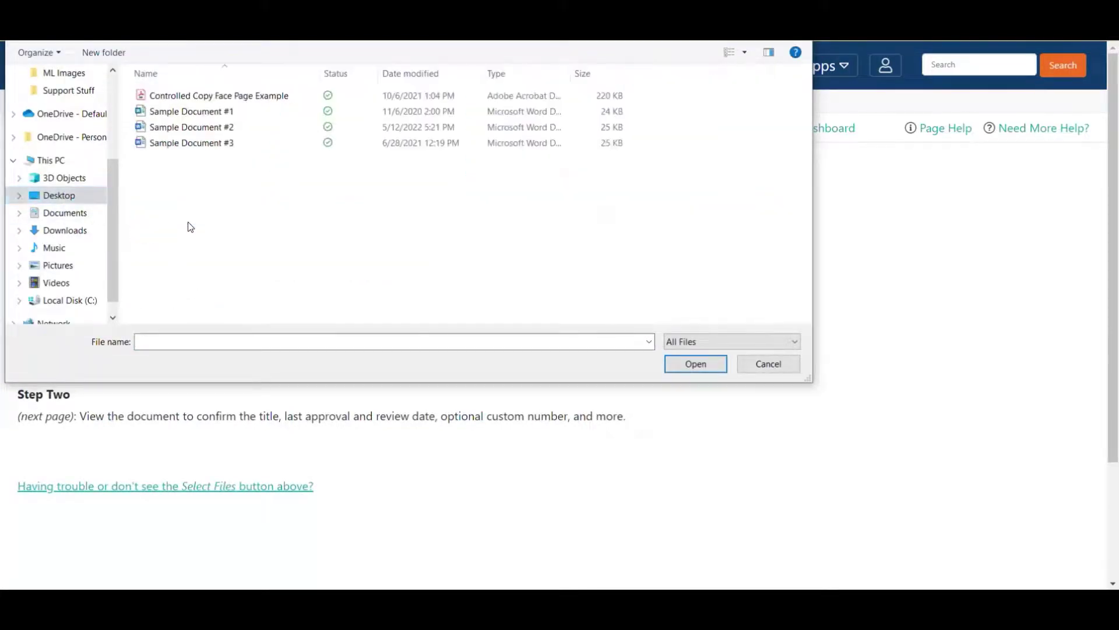
{"action": "left_click", "coordinate": [218, 114]}
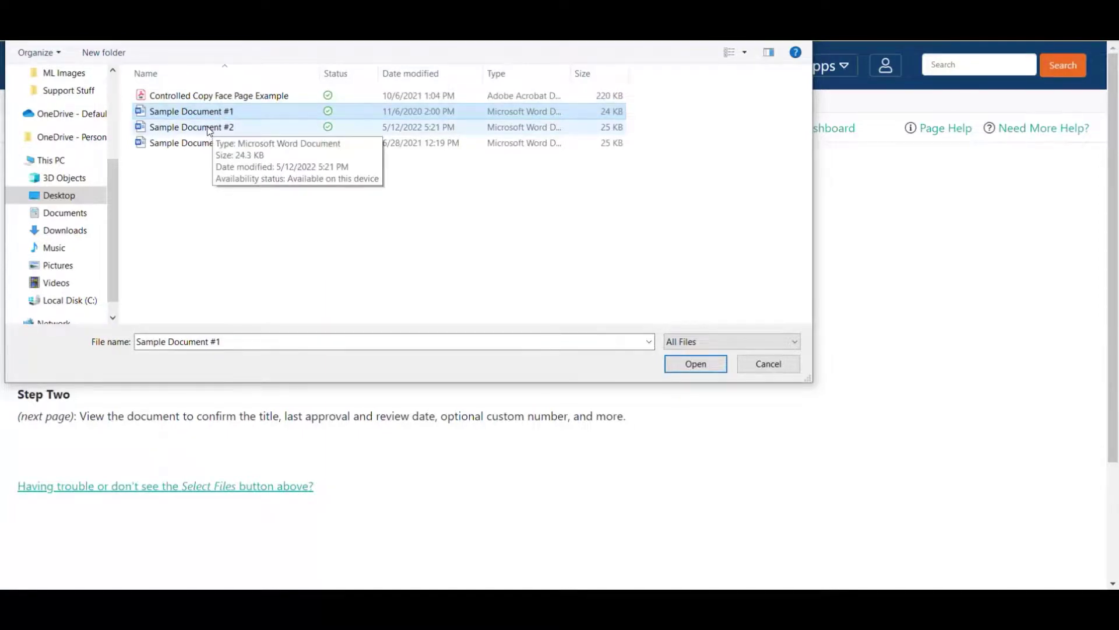
{"action": "left_click", "coordinate": [210, 129], "text": "ctrl"}
{"action": "left_click", "coordinate": [205, 143], "text": "ctrl"}
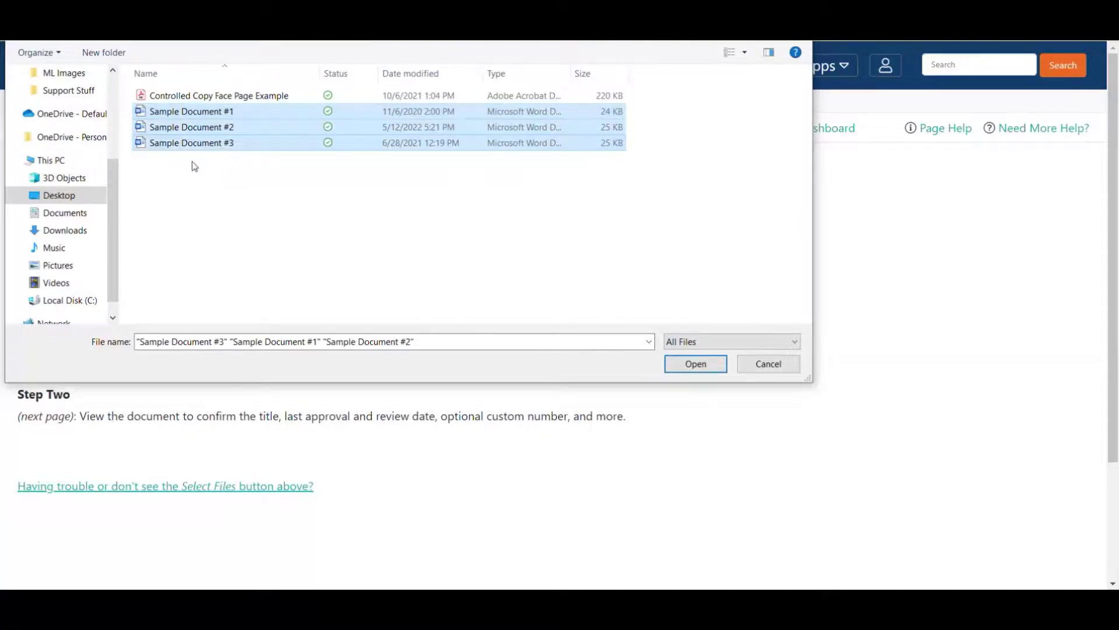
{"action": "left_click", "coordinate": [696, 364]}
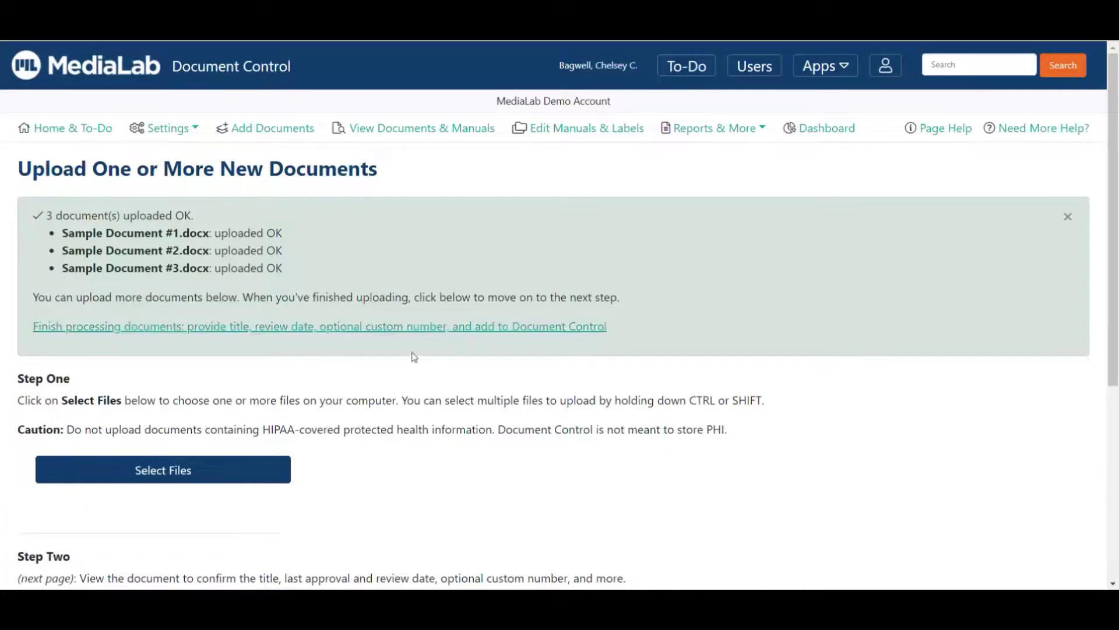
- Continue to processing and bring Sample Document #1's title, number and manual label fields into view
{"action": "left_click", "coordinate": [186, 333]}
{"action": "scroll", "coordinate": [837, 359], "scroll_direction": "down", "scroll_amount": 3}
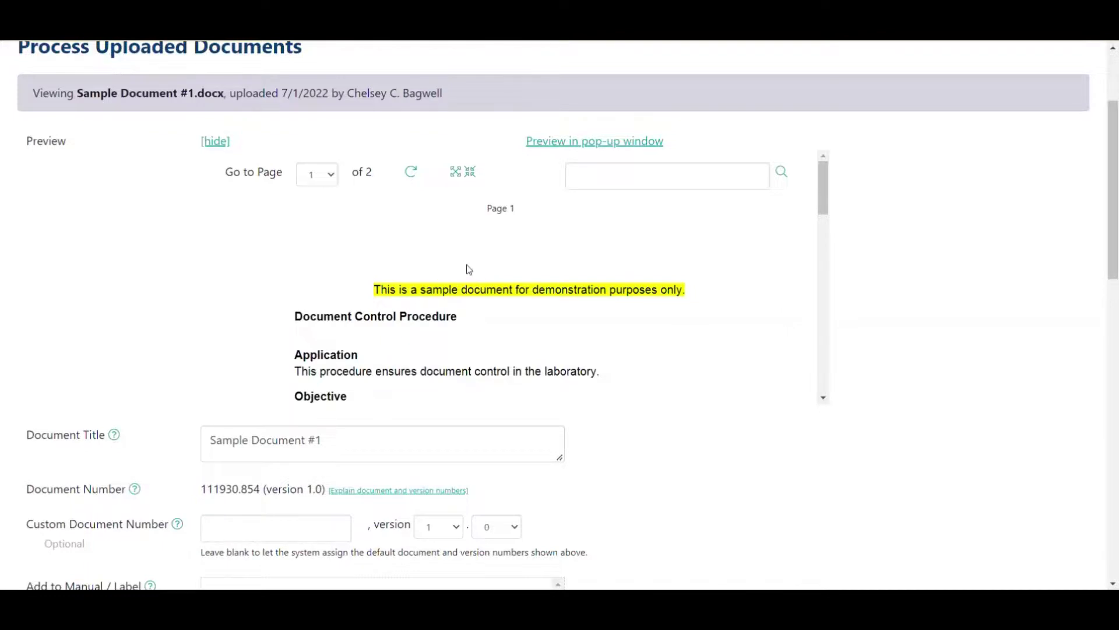
{"action": "scroll", "coordinate": [487, 291], "scroll_direction": "down", "scroll_amount": 1}
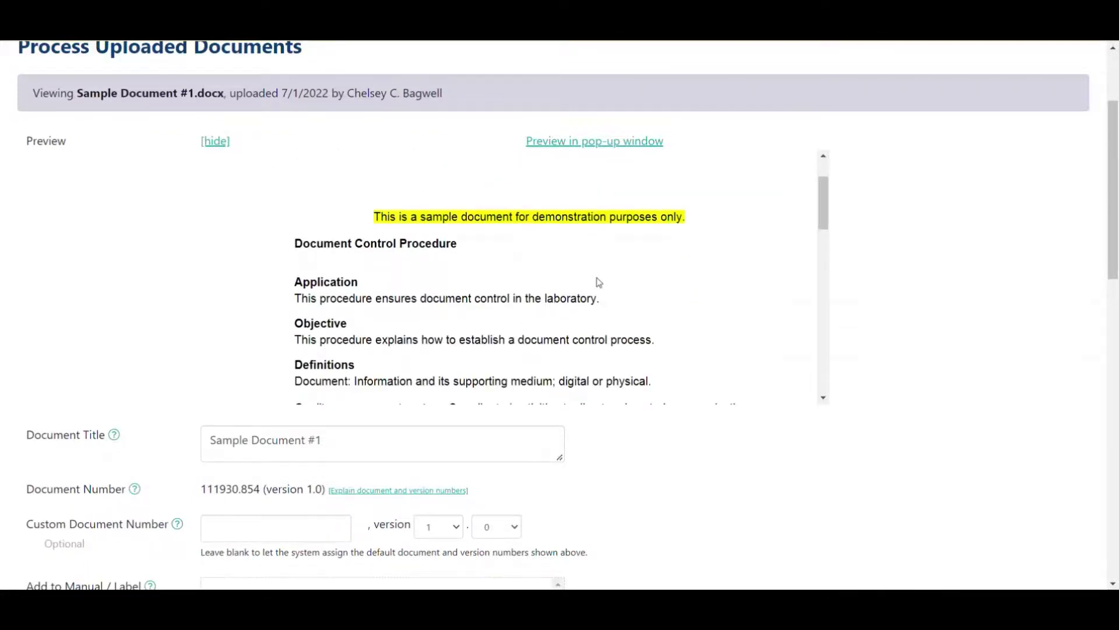
{"action": "scroll", "coordinate": [602, 279], "scroll_direction": "up", "scroll_amount": 1}
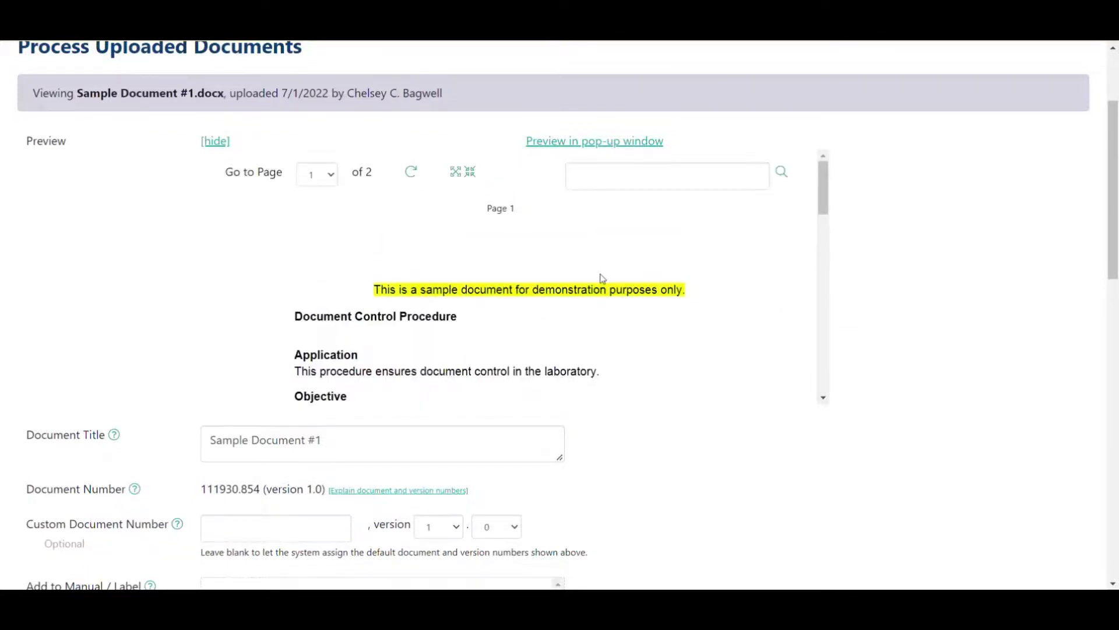
{"action": "scroll", "coordinate": [603, 278], "scroll_direction": "down", "scroll_amount": 1}
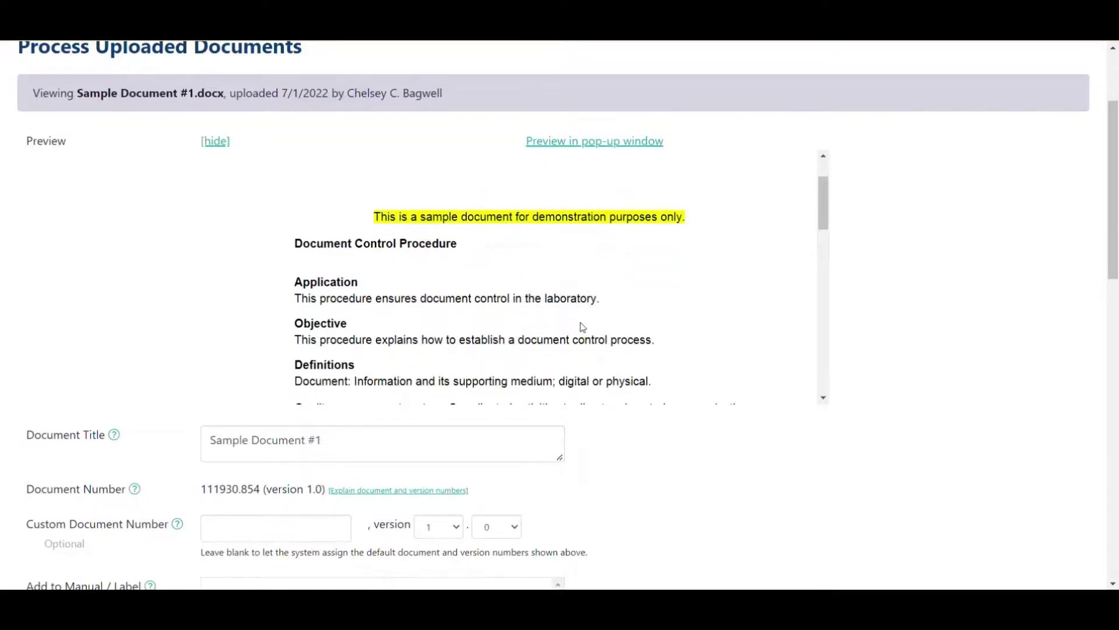
{"action": "scroll", "coordinate": [585, 320], "scroll_direction": "up", "scroll_amount": 1}
{"action": "scroll", "coordinate": [584, 317], "scroll_direction": "down", "scroll_amount": 5}
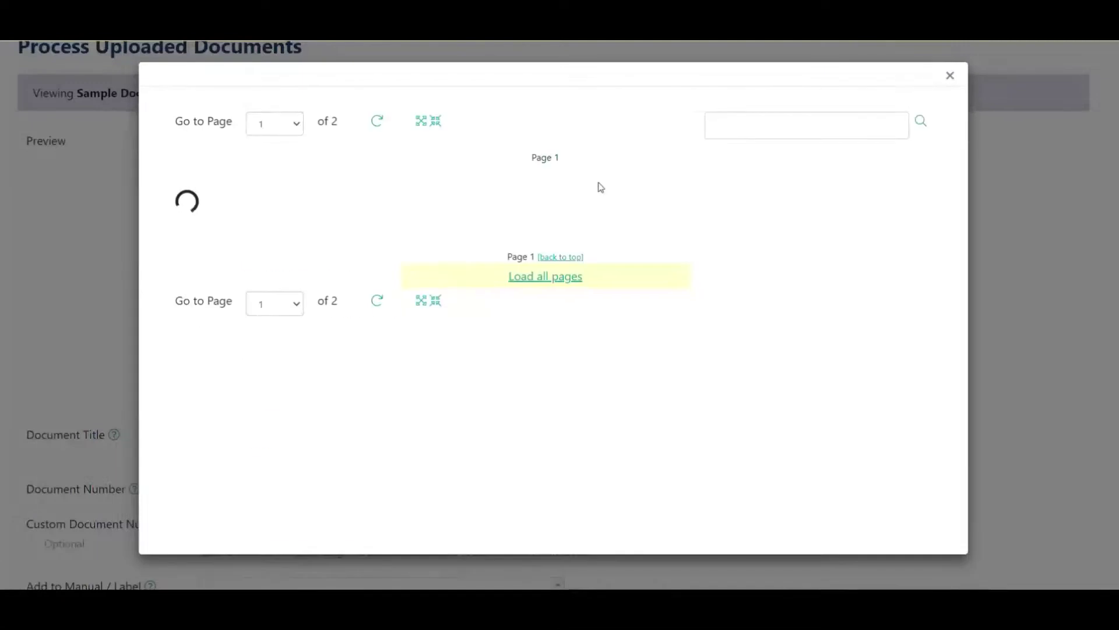
{"action": "scroll", "coordinate": [644, 315], "scroll_direction": "down", "scroll_amount": 13}
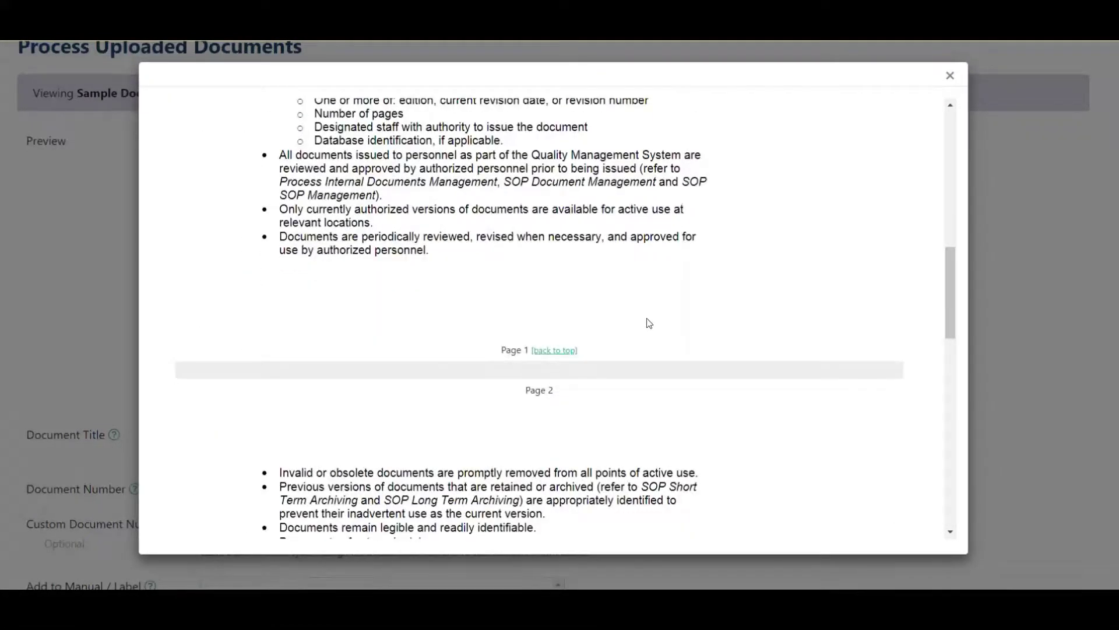
{"action": "scroll", "coordinate": [645, 318], "scroll_direction": "down", "scroll_amount": 10}
{"action": "left_click", "coordinate": [947, 74]}
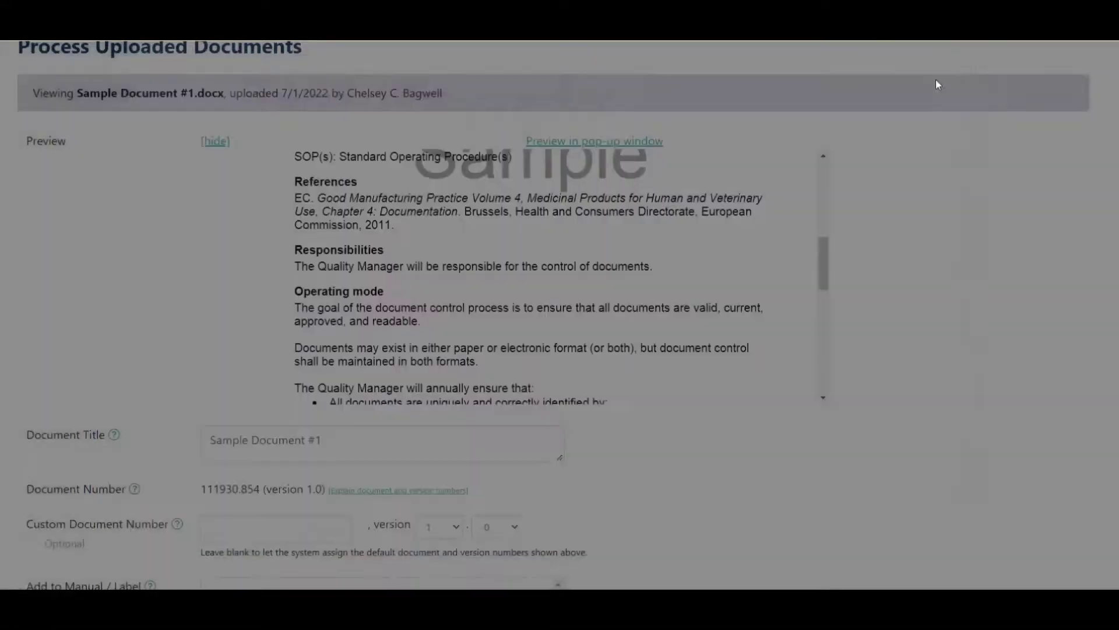
{"action": "scroll", "coordinate": [717, 320], "scroll_direction": "up", "scroll_amount": 6}
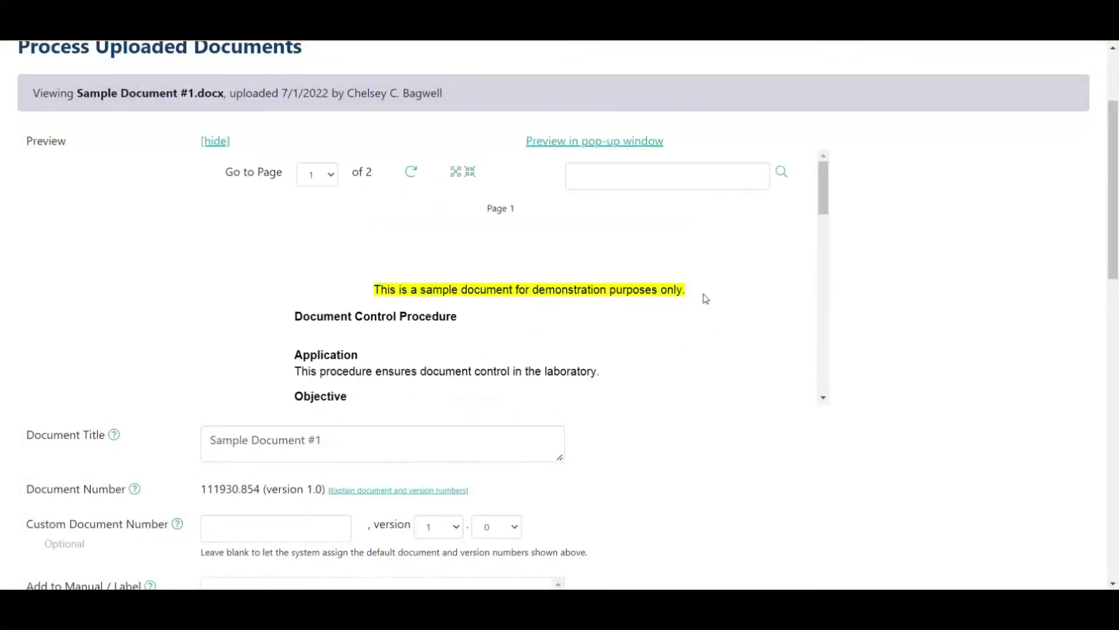
{"action": "scroll", "coordinate": [858, 274], "scroll_direction": "down", "scroll_amount": 3}
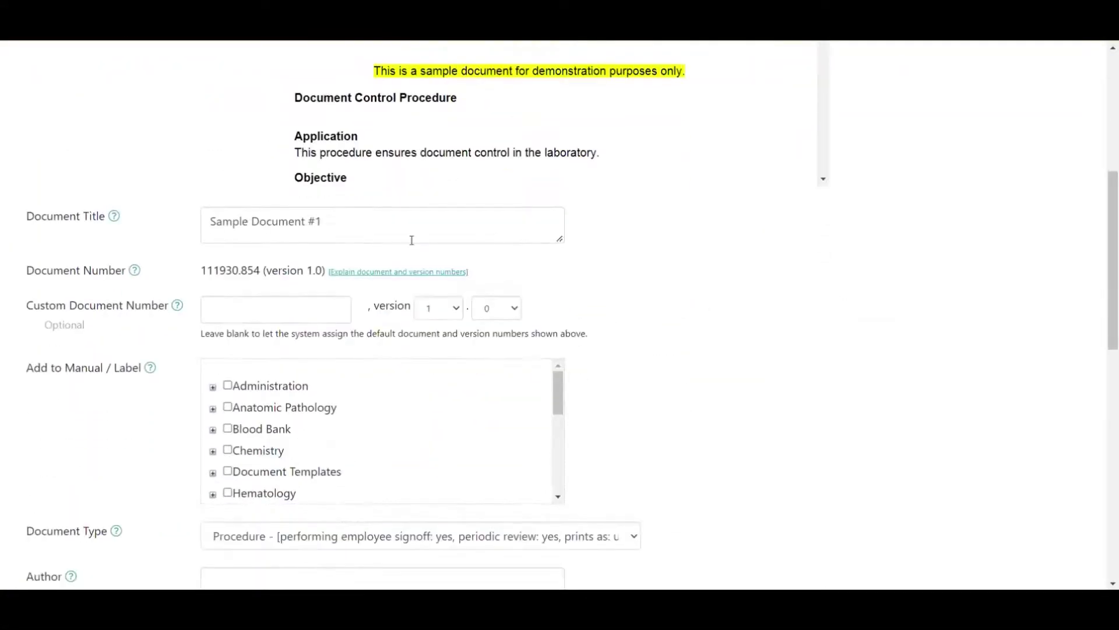
- Replace the Document Title 'Sample Document #1' with 'Chemistry Sample Procedure 1'
{"action": "left_click", "coordinate": [363, 220]}
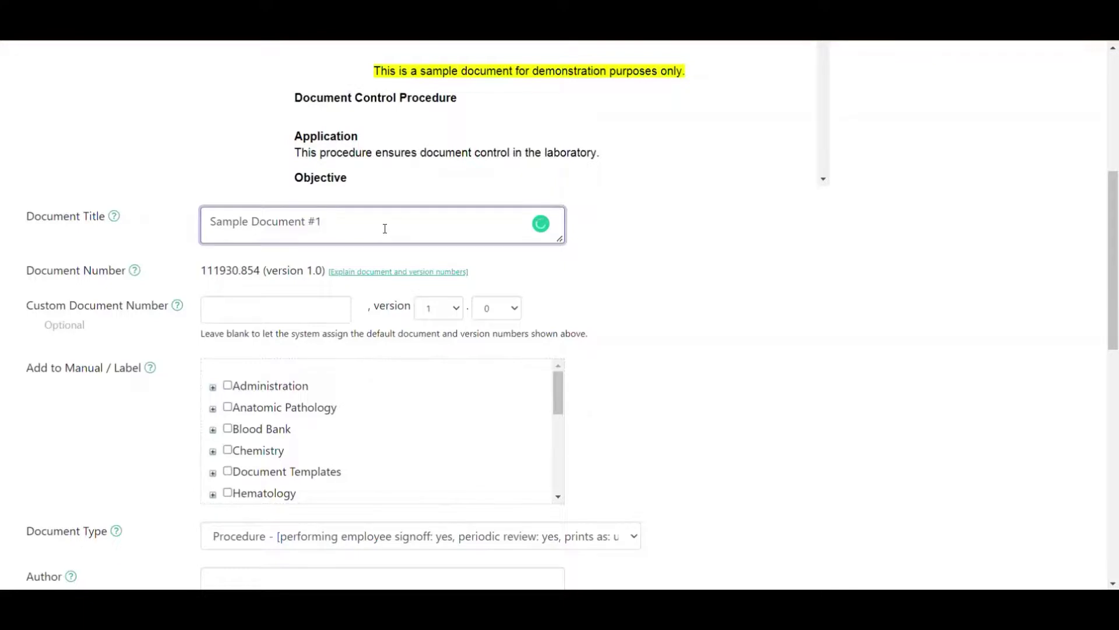
{"action": "left_click_drag", "start_coordinate": [324, 222], "coordinate": [194, 221]}
{"action": "key", "text": "BackSpace"}
{"action": "type", "text": "Chemistry "}
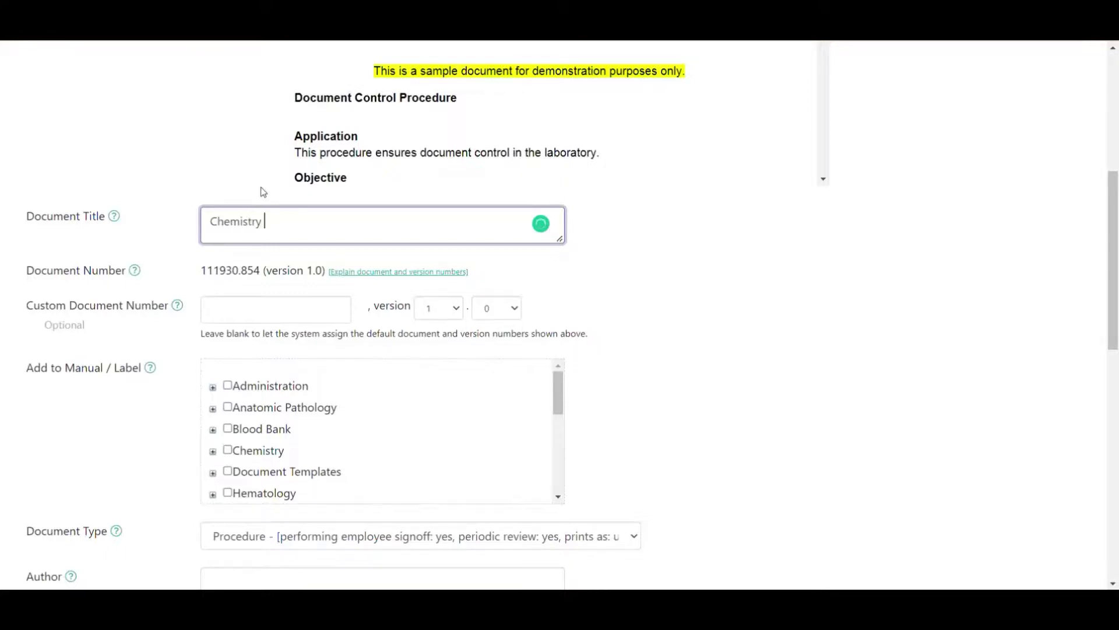
{"action": "type", "text": "Sample Procedure"}
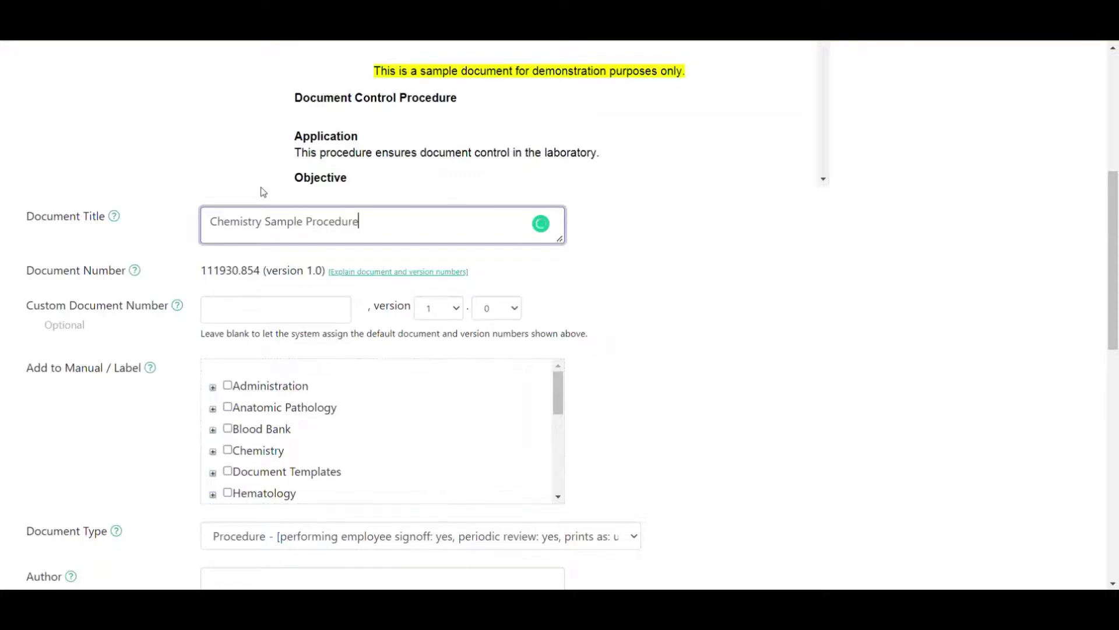
{"action": "type", "text": " 12"}
{"action": "key", "text": "BackSpace"}
{"action": "left_click", "coordinate": [637, 261]}
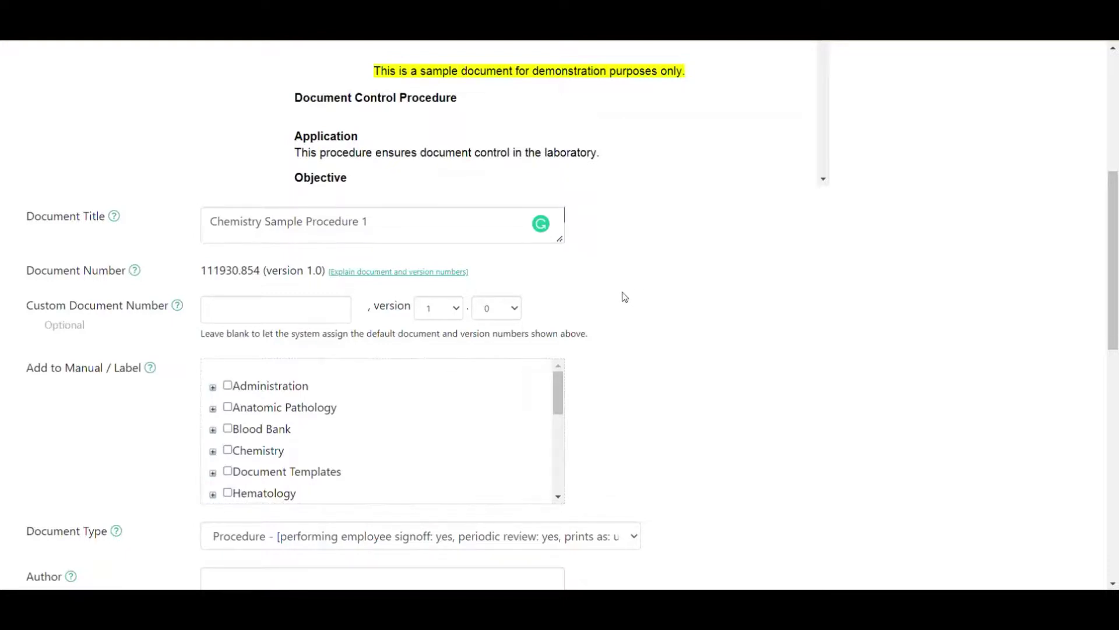
{"action": "scroll", "coordinate": [624, 286], "scroll_direction": "down", "scroll_amount": 1}
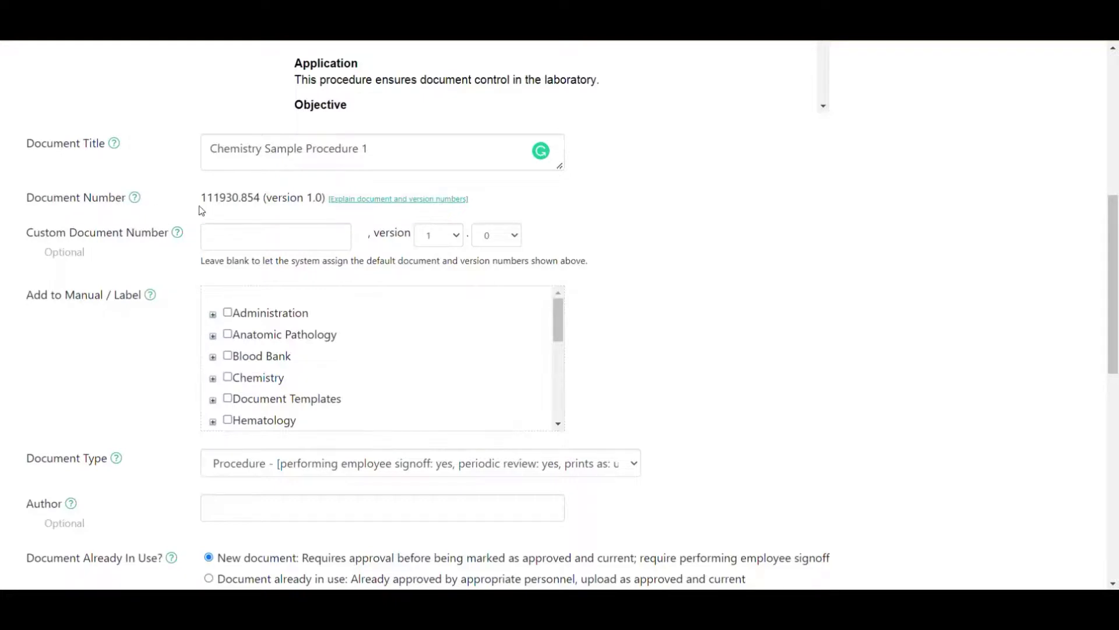
- Expand Chemistry under Add to Manual / Label and tick Chemistry Procedures, giving number CHEM 5
{"action": "left_click_drag", "start_coordinate": [201, 198], "coordinate": [262, 199]}
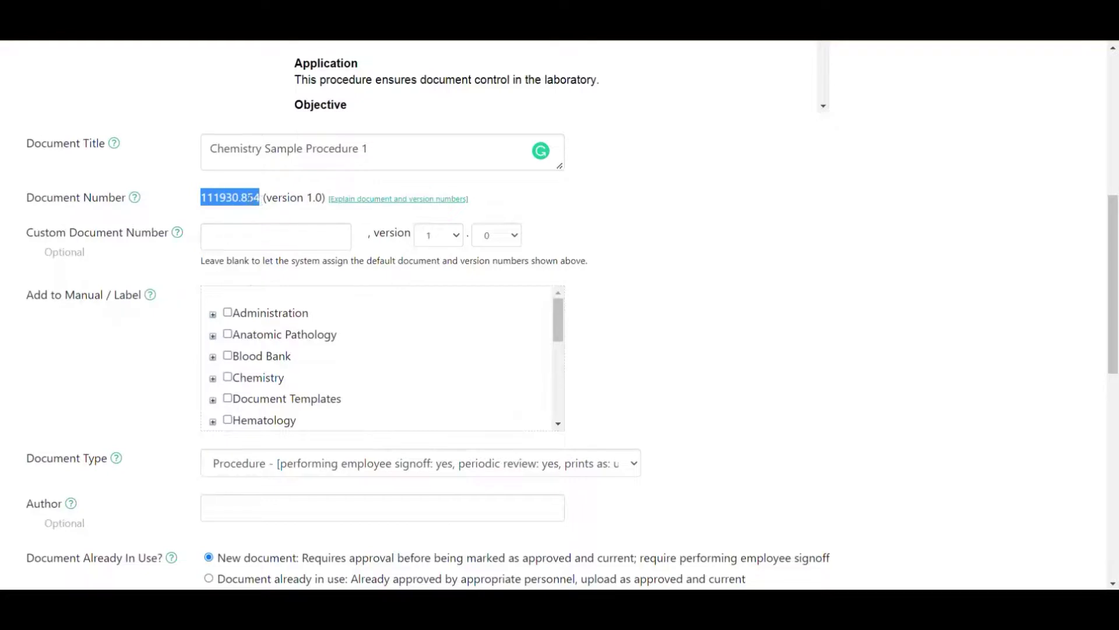
{"action": "left_click", "coordinate": [84, 232]}
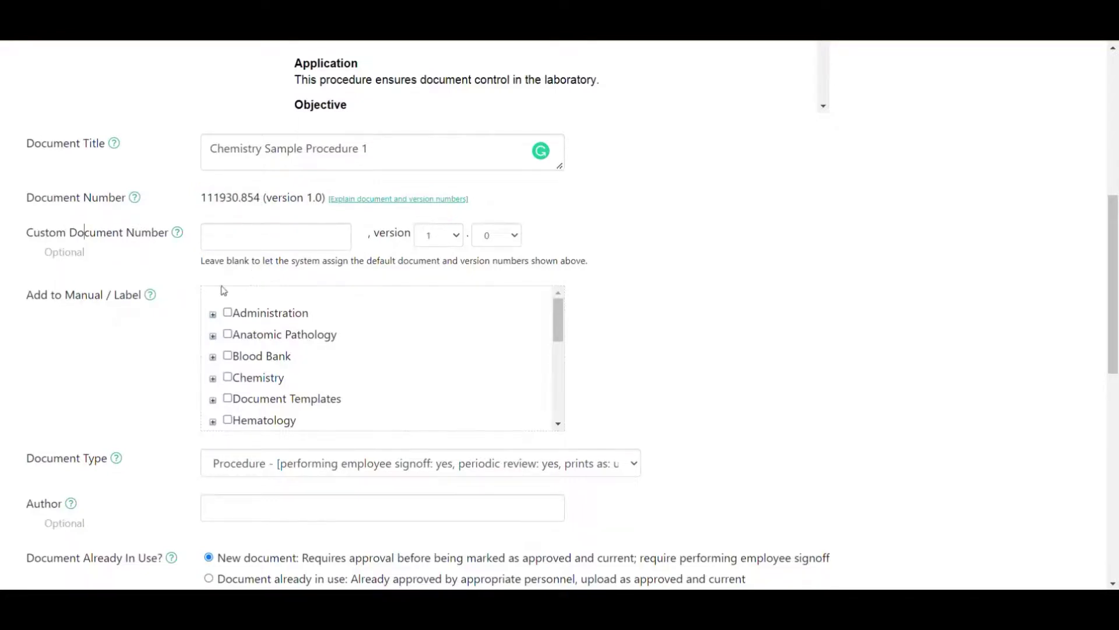
{"action": "scroll", "coordinate": [335, 326], "scroll_direction": "down", "scroll_amount": 3}
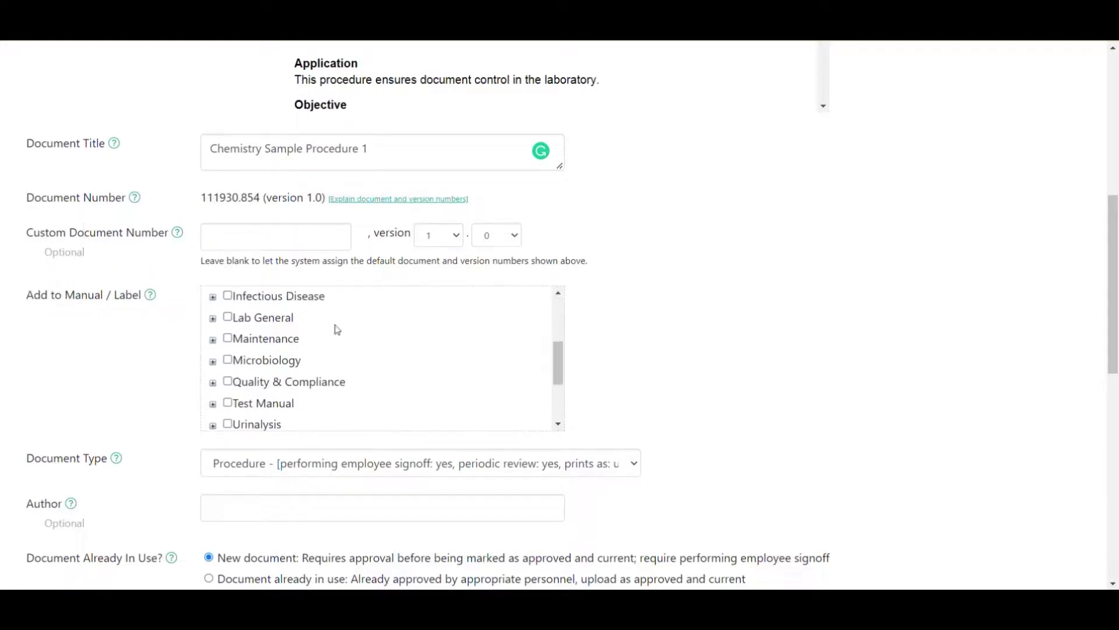
{"action": "scroll", "coordinate": [338, 338], "scroll_direction": "up", "scroll_amount": 2}
{"action": "scroll", "coordinate": [337, 332], "scroll_direction": "up", "scroll_amount": 2}
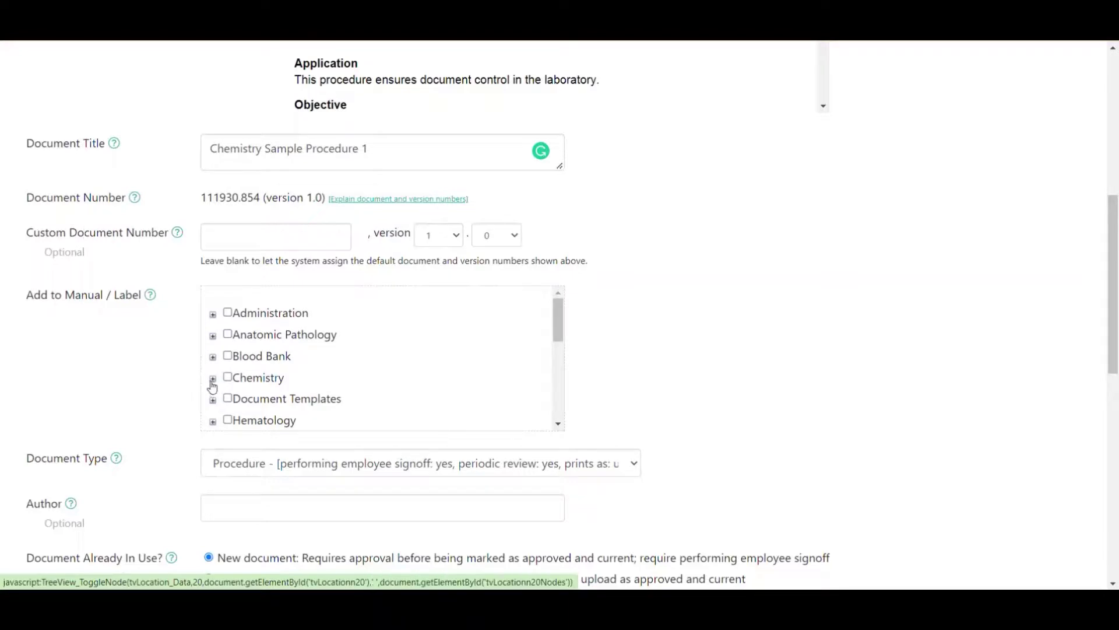
{"action": "left_click", "coordinate": [213, 379]}
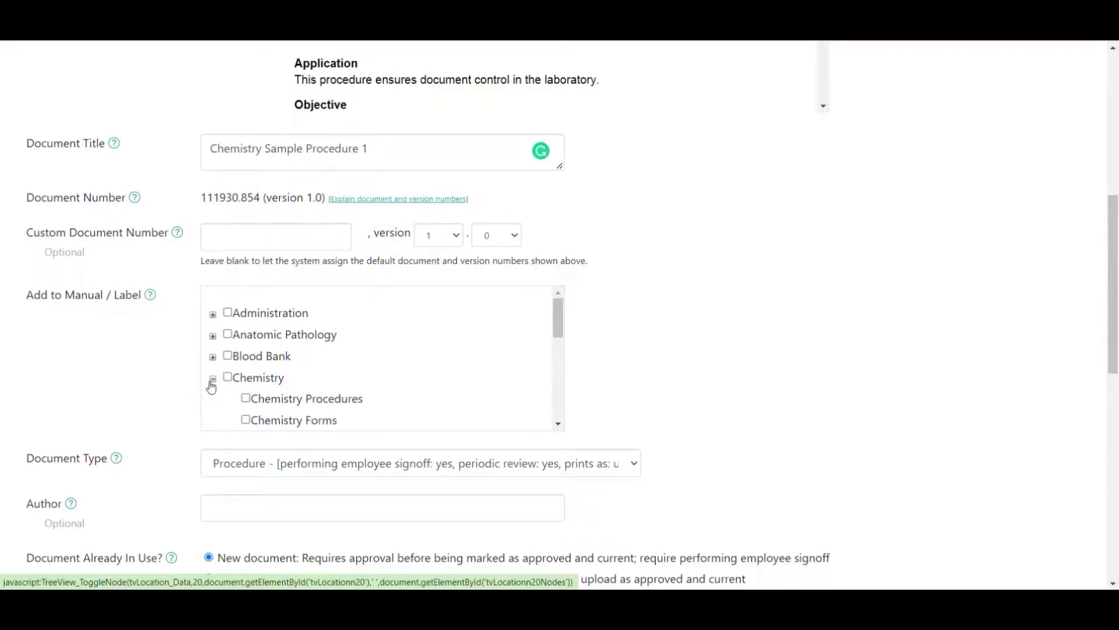
{"action": "scroll", "coordinate": [212, 387], "scroll_direction": "down", "scroll_amount": 1}
{"action": "left_click", "coordinate": [247, 326]}
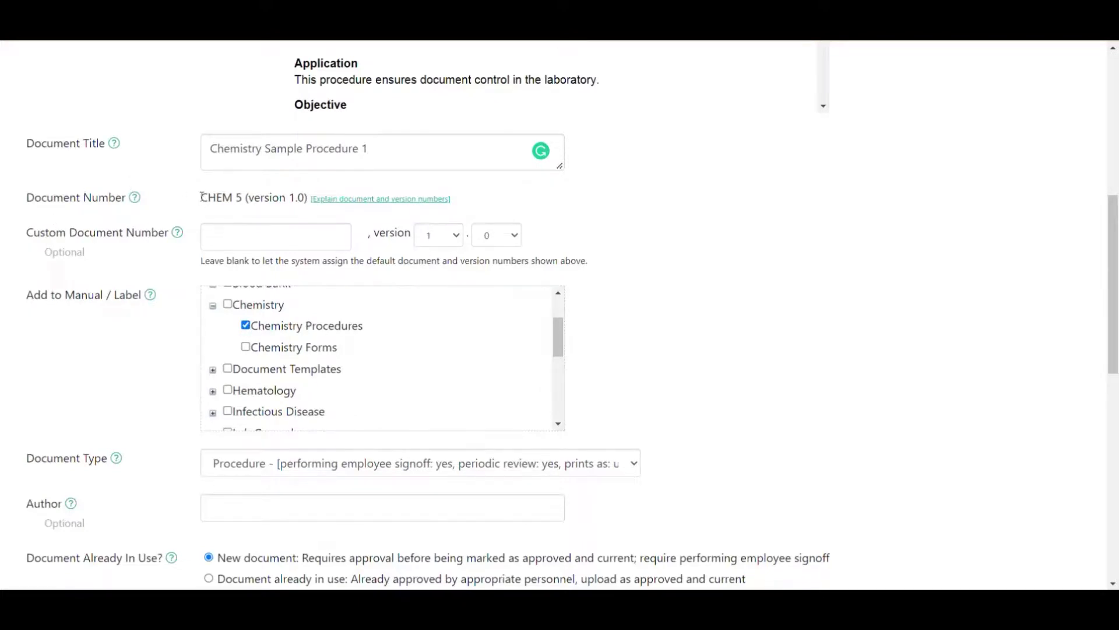
{"action": "left_click_drag", "start_coordinate": [201, 197], "coordinate": [251, 193]}
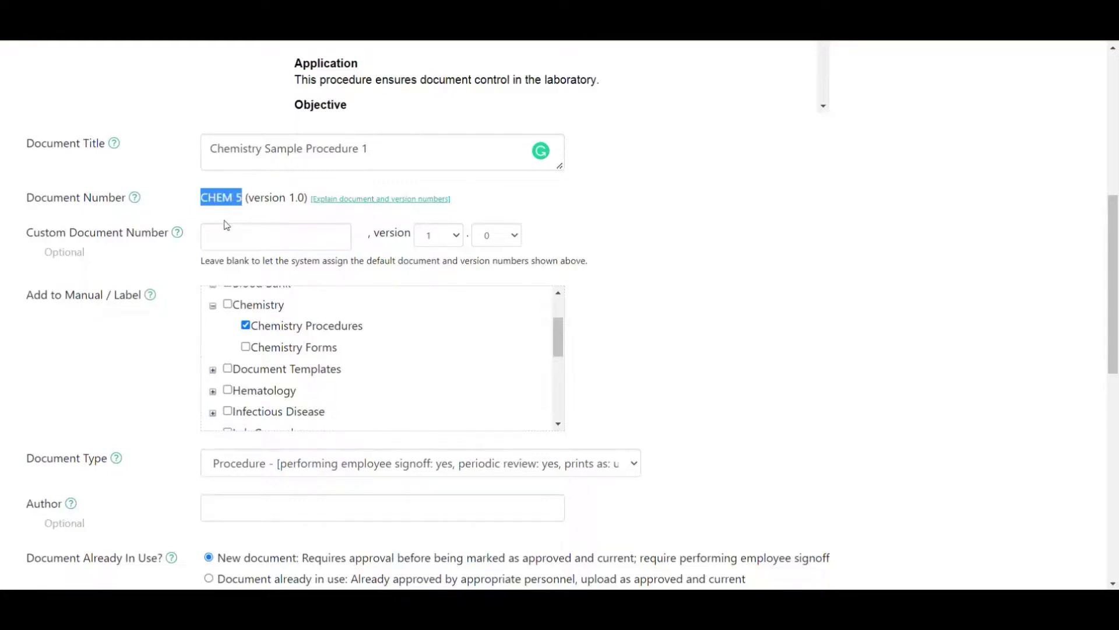
- Replace the default CHEM 5 with the custom document number CHEM 7
{"action": "left_click", "coordinate": [250, 197]}
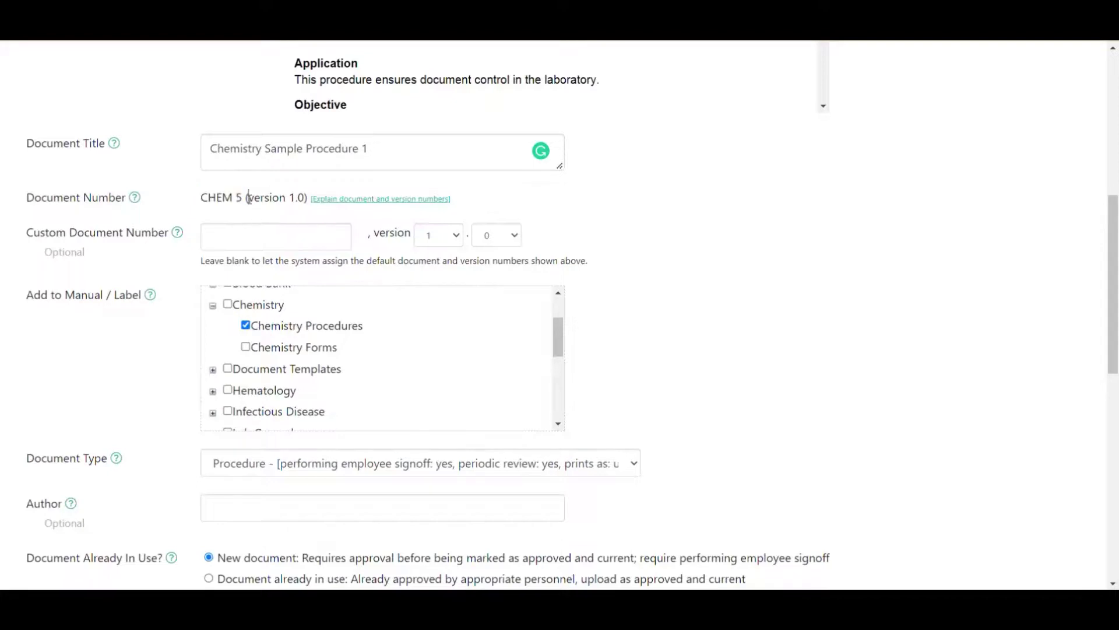
{"action": "left_click", "coordinate": [236, 238]}
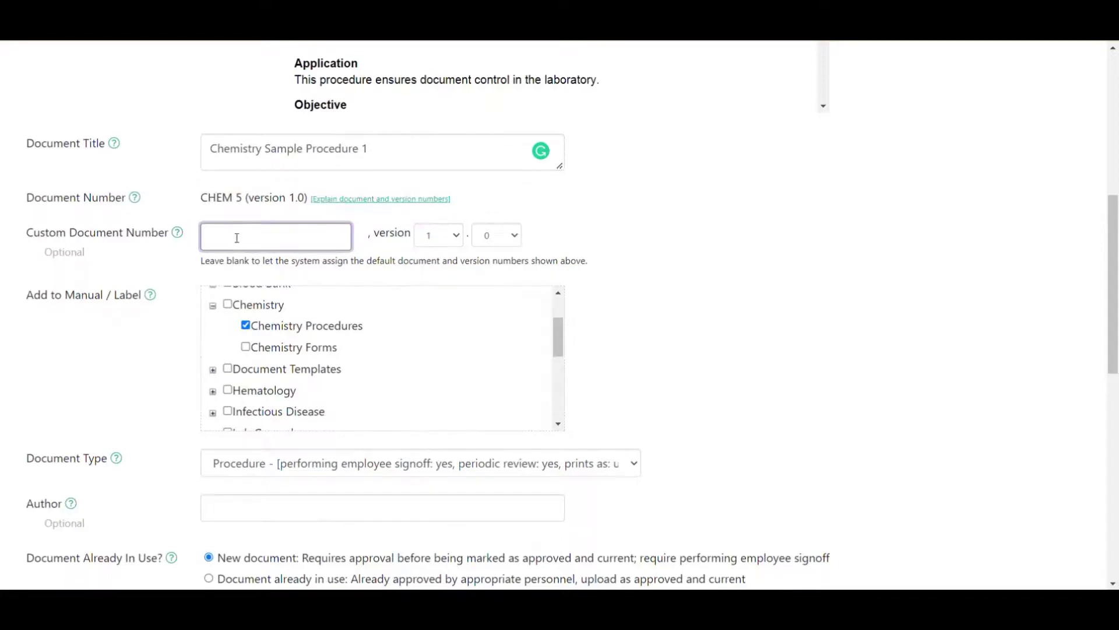
{"action": "type", "text": "CHEM"}
{"action": "type", "text": "7"}
{"action": "left_click", "coordinate": [618, 253]}
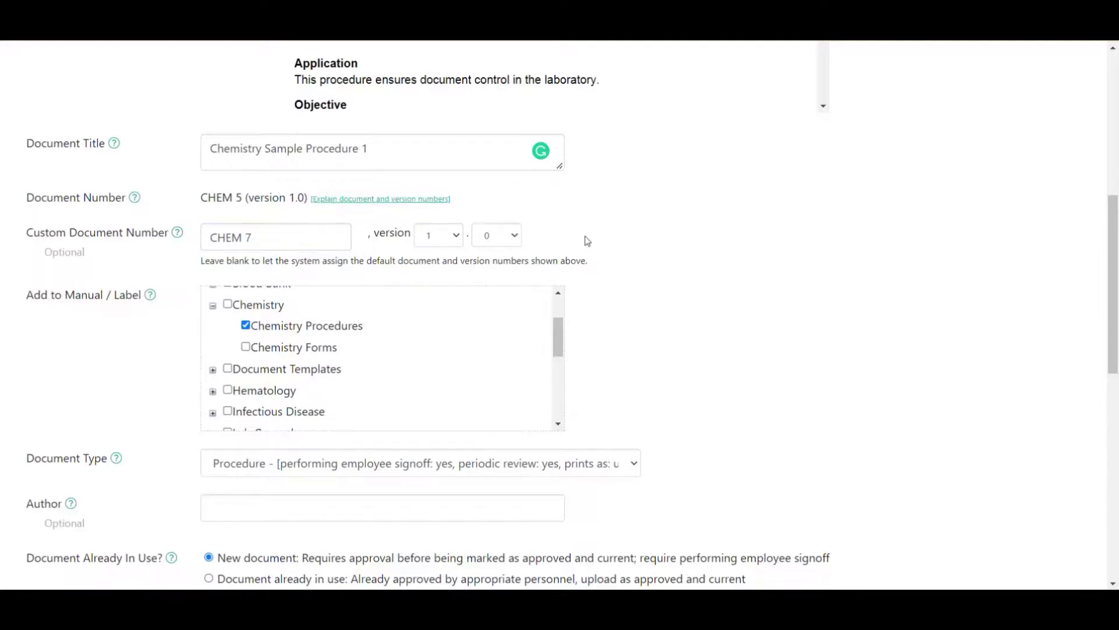
- Set the major version to 3, making the document version 3.0
{"action": "left_click", "coordinate": [458, 234]}
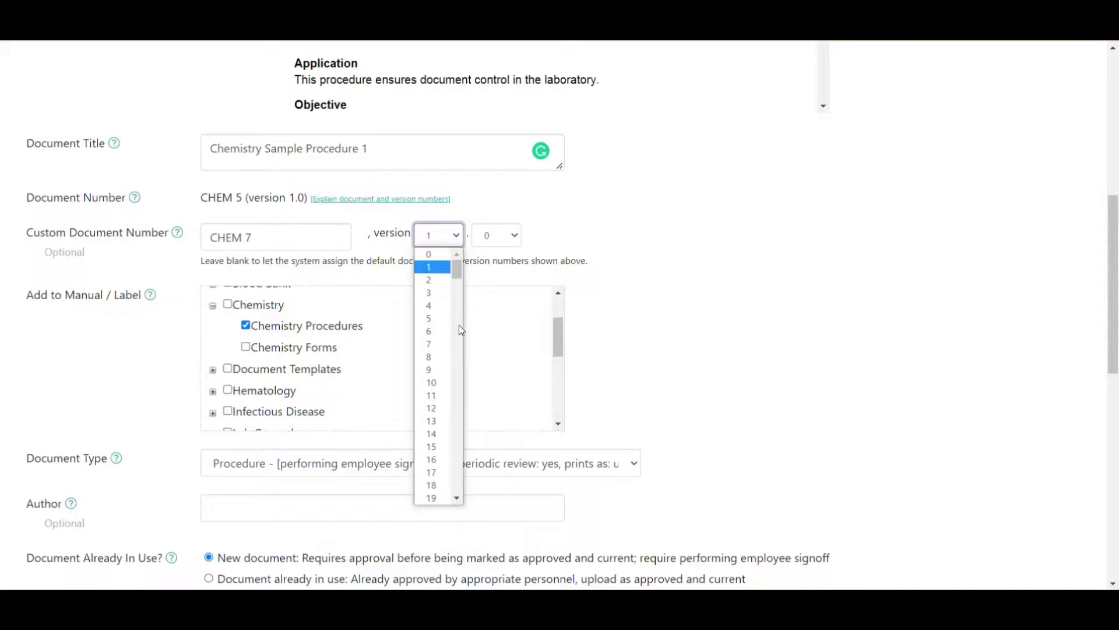
{"action": "left_click", "coordinate": [443, 296]}
{"action": "left_click", "coordinate": [600, 277]}
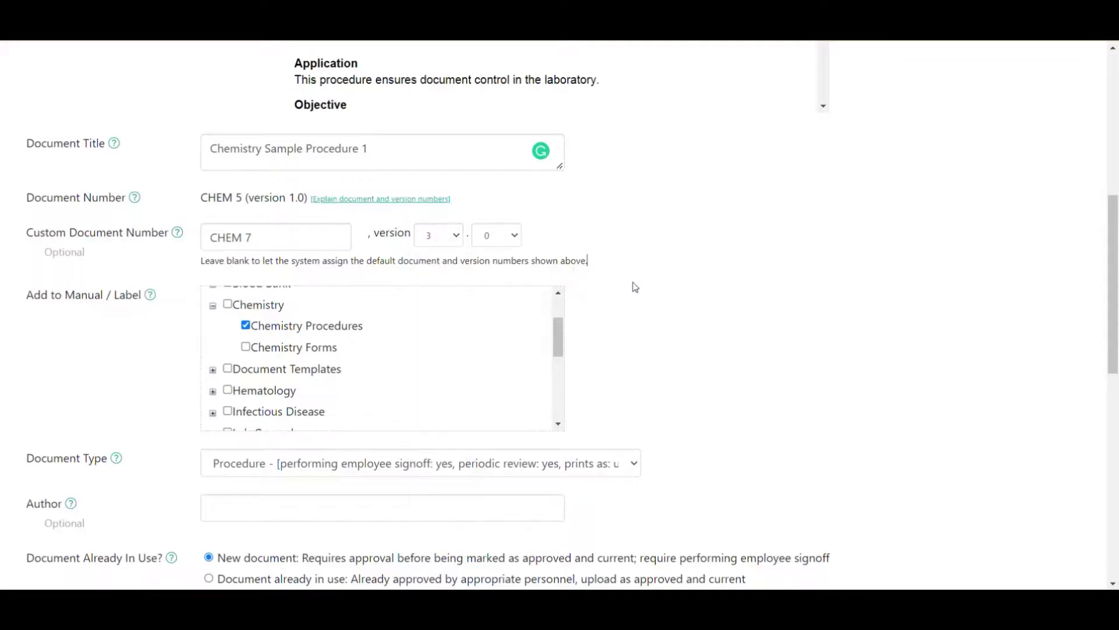
{"action": "scroll", "coordinate": [635, 270], "scroll_direction": "down", "scroll_amount": 3}
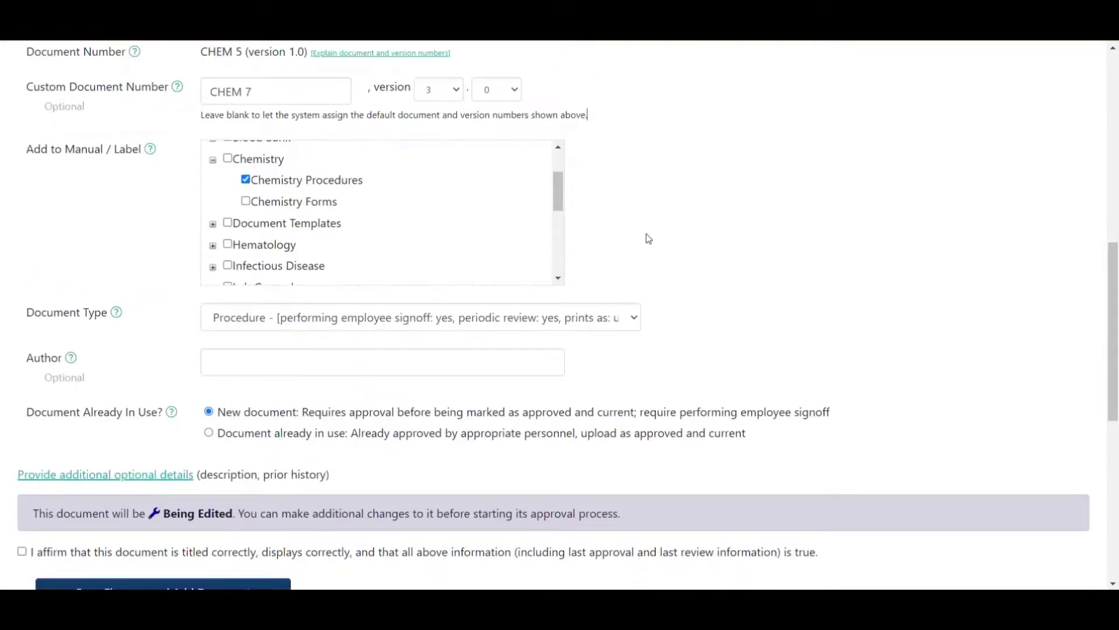
- Keep the Procedure document type and mark the document as already in use
{"action": "left_click", "coordinate": [365, 317]}
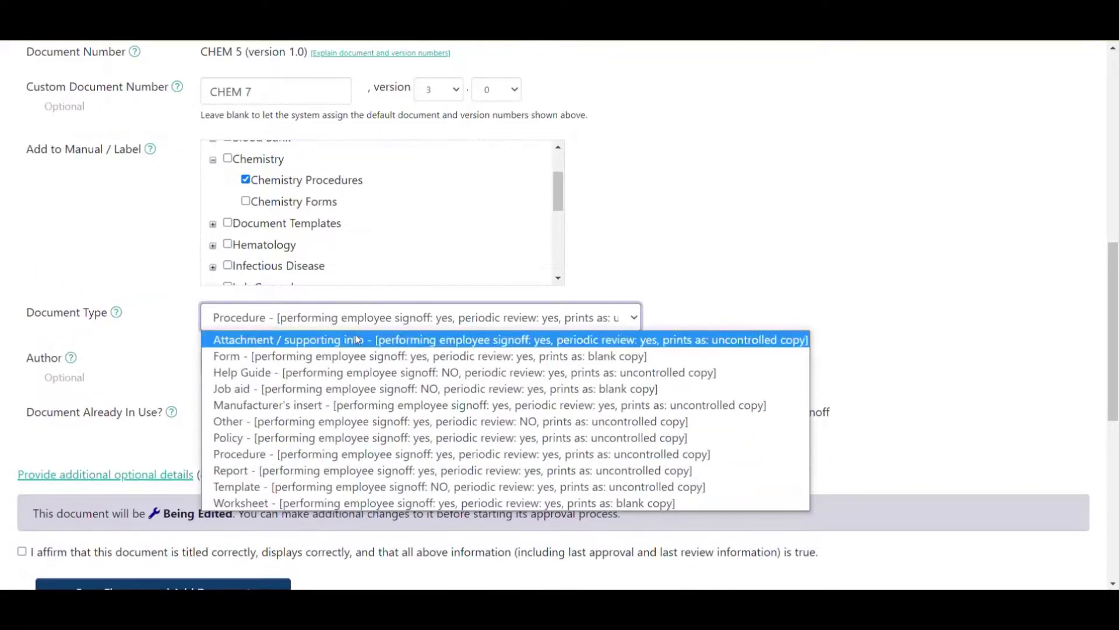
{"action": "left_click", "coordinate": [281, 456]}
{"action": "left_click", "coordinate": [328, 371]}
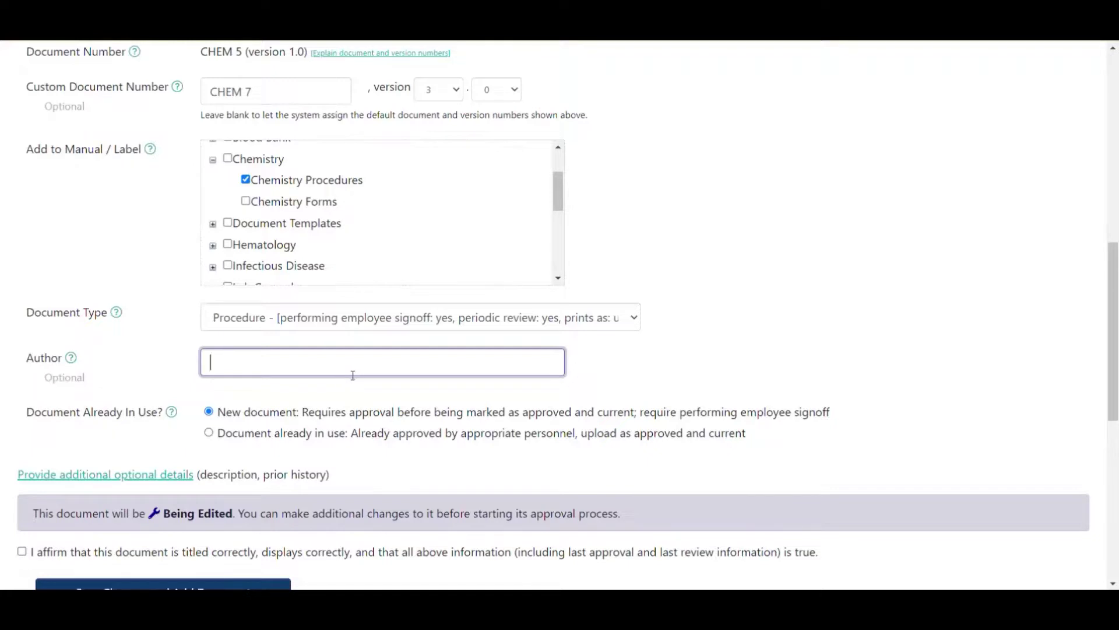
{"action": "scroll", "coordinate": [303, 387], "scroll_direction": "down", "scroll_amount": 2}
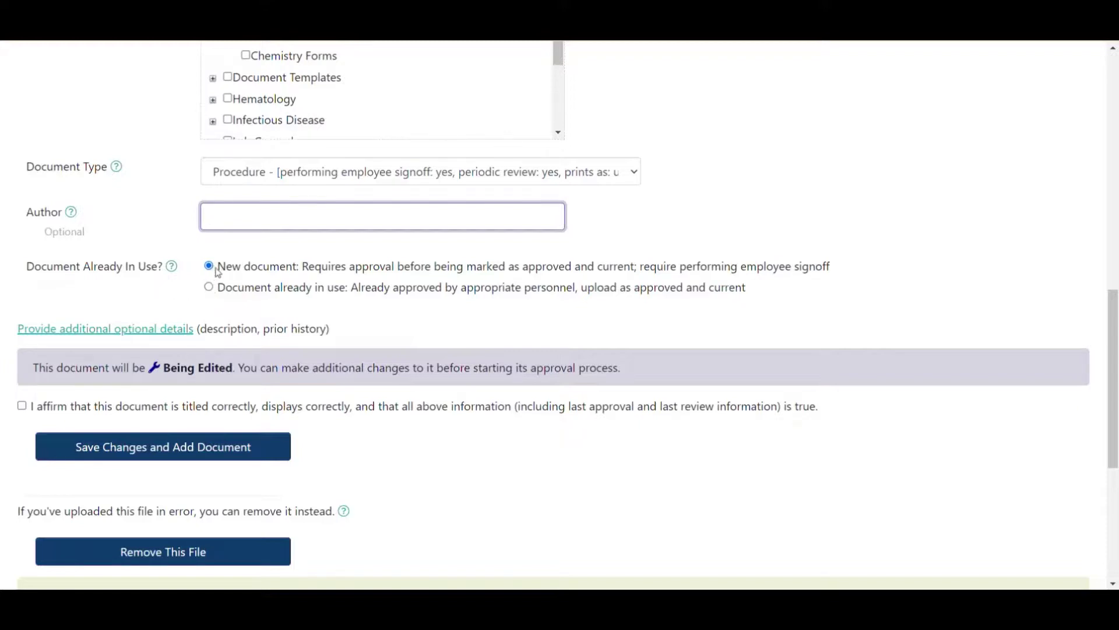
{"action": "left_click", "coordinate": [209, 287]}
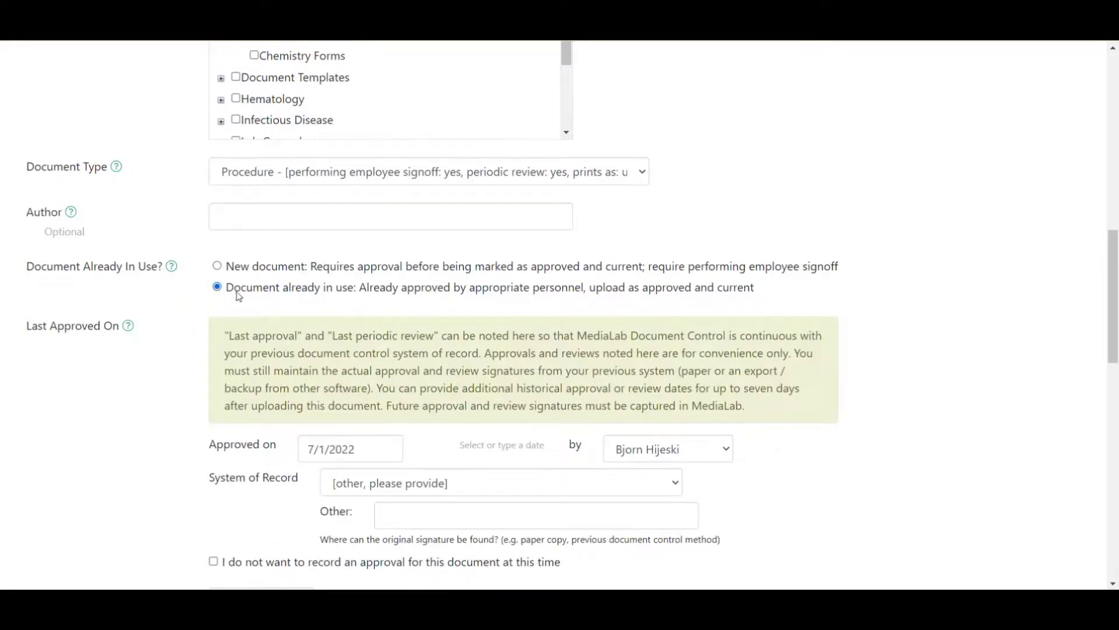
- Enter 04/12/2021 as the last approval date and copy it
{"action": "scroll", "coordinate": [424, 329], "scroll_direction": "down", "scroll_amount": 4}
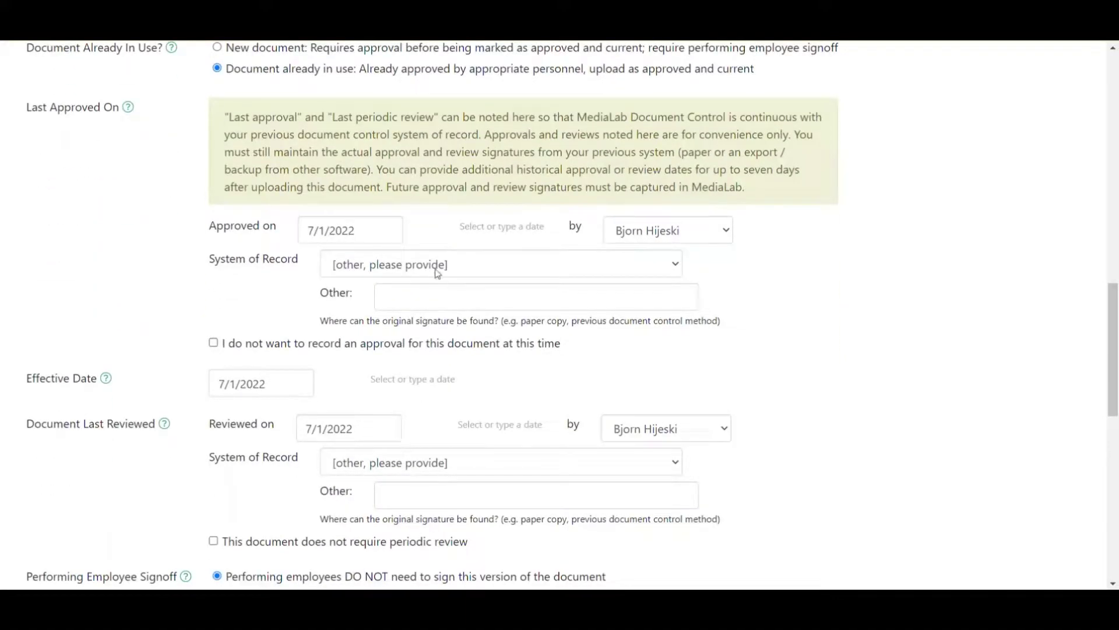
{"action": "left_click", "coordinate": [381, 232]}
{"action": "type", "text": "0"}
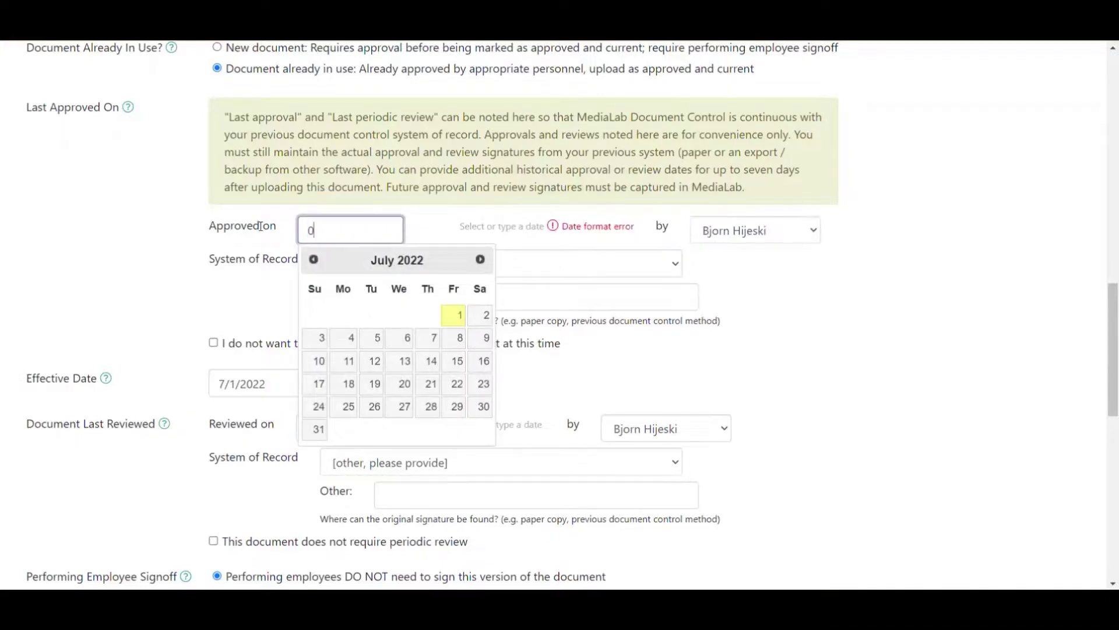
{"action": "type", "text": "4/12/2021"}
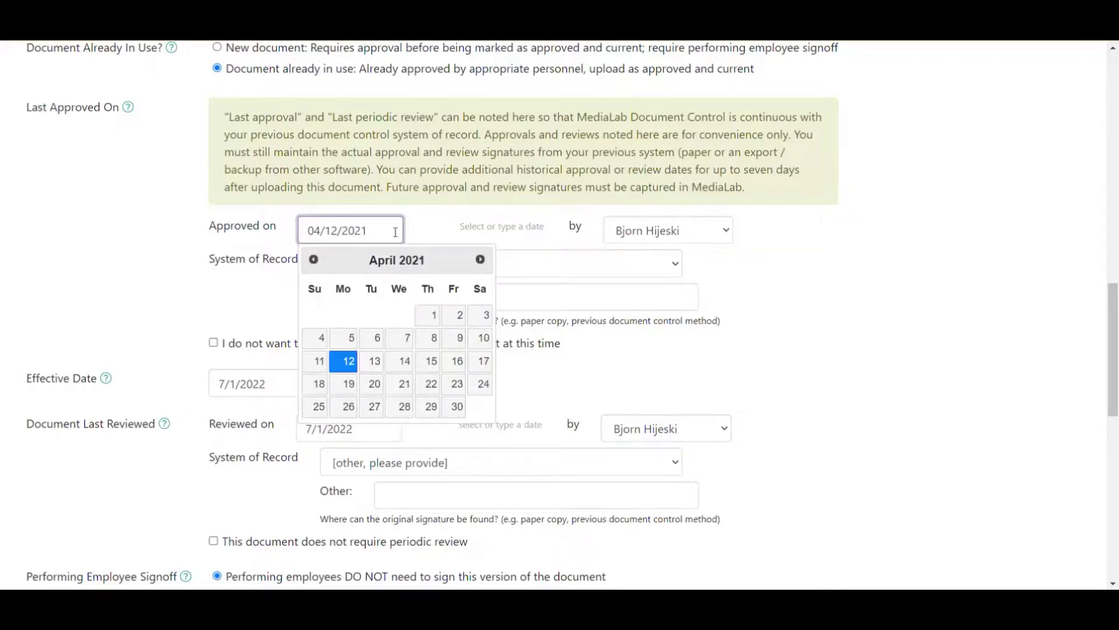
{"action": "left_click_drag", "start_coordinate": [378, 228], "coordinate": [275, 228]}
{"action": "key", "text": "ctrl+c"}
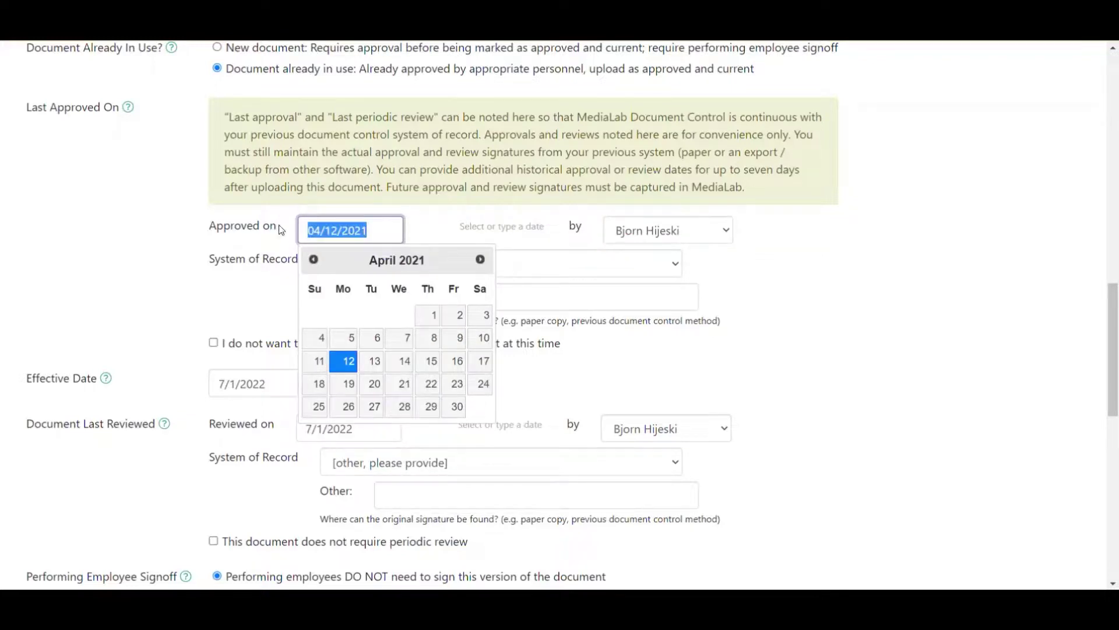
{"action": "left_click", "coordinate": [157, 256]}
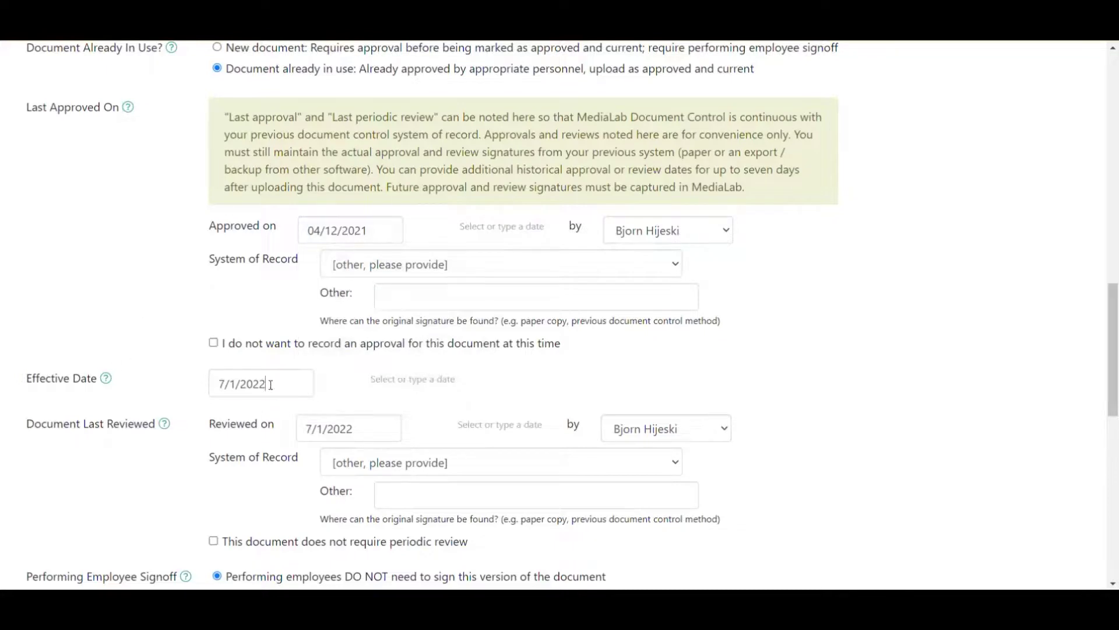
- Paste 04/12/2021 into the effective date and last-reviewed date fields
{"action": "left_click_drag", "start_coordinate": [271, 384], "coordinate": [183, 388]}
{"action": "key", "text": "ctrl+v"}
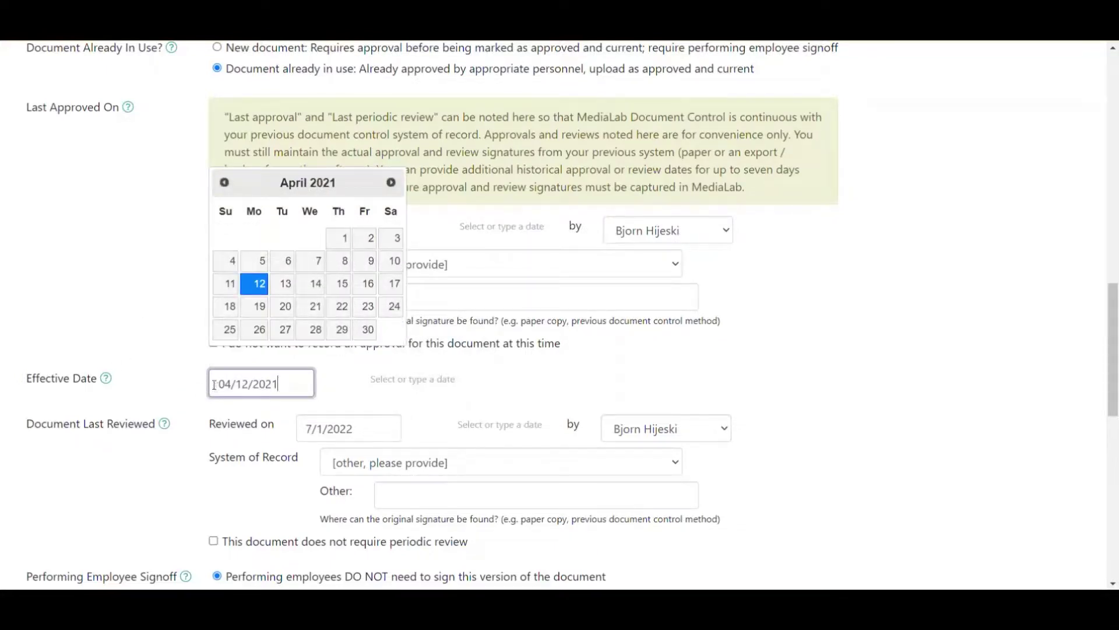
{"action": "left_click", "coordinate": [77, 429]}
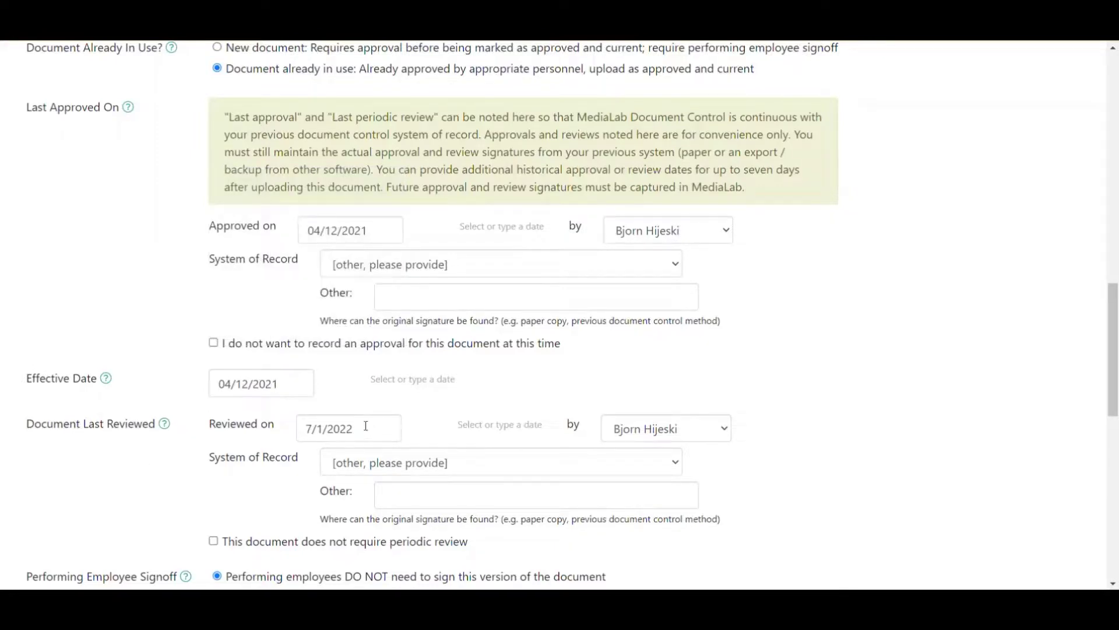
{"action": "left_click_drag", "start_coordinate": [366, 427], "coordinate": [261, 437]}
{"action": "key", "text": "ctrl+v"}
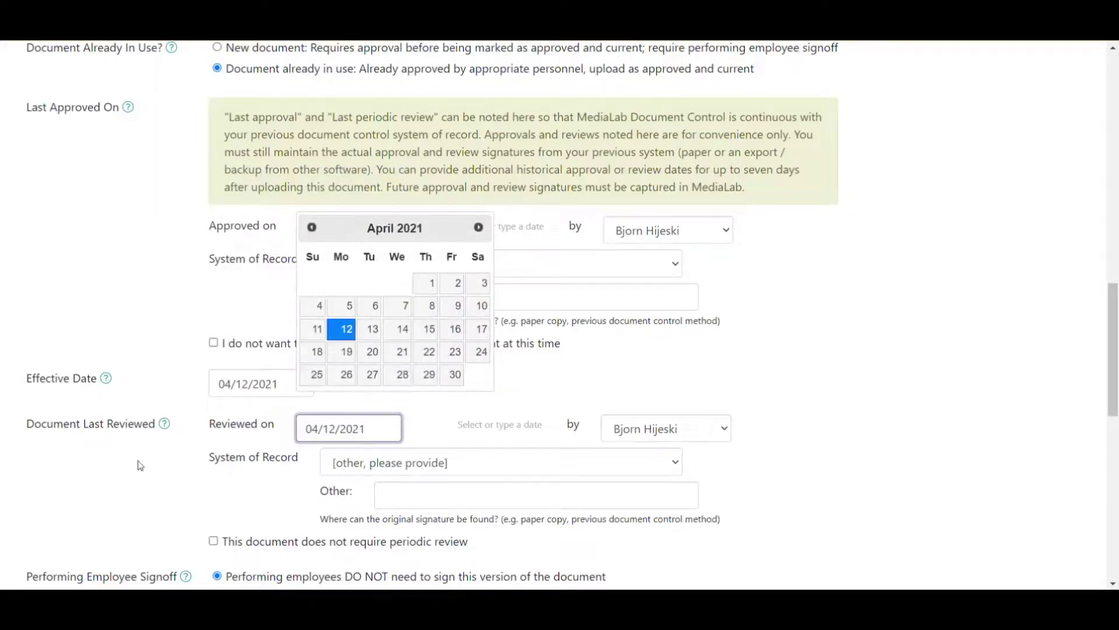
{"action": "left_click", "coordinate": [174, 463]}
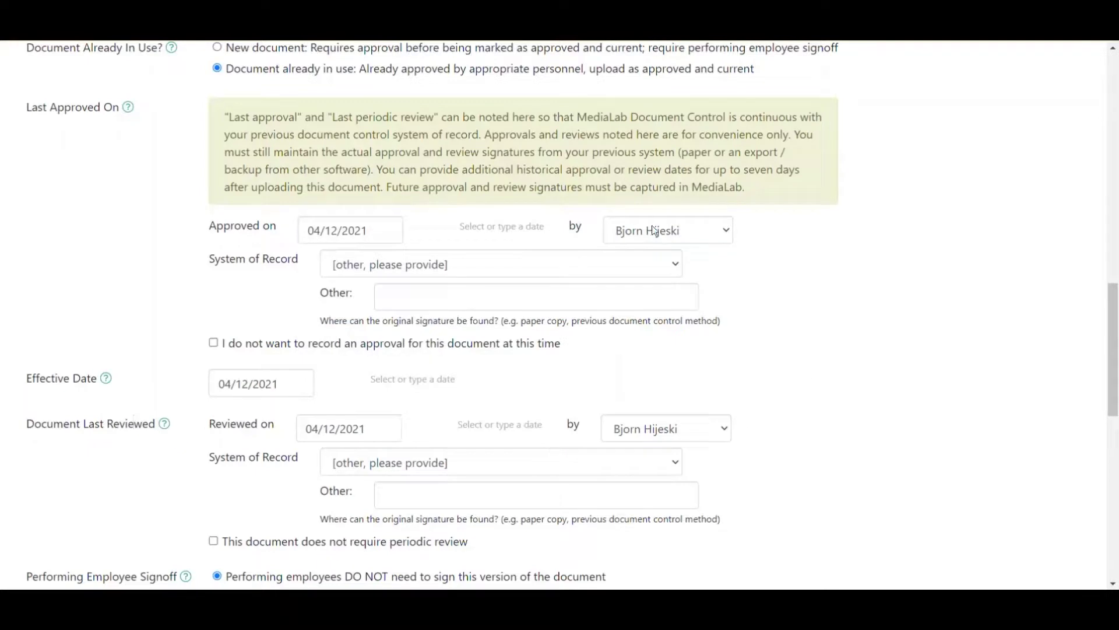
{"action": "left_click", "coordinate": [707, 231]}
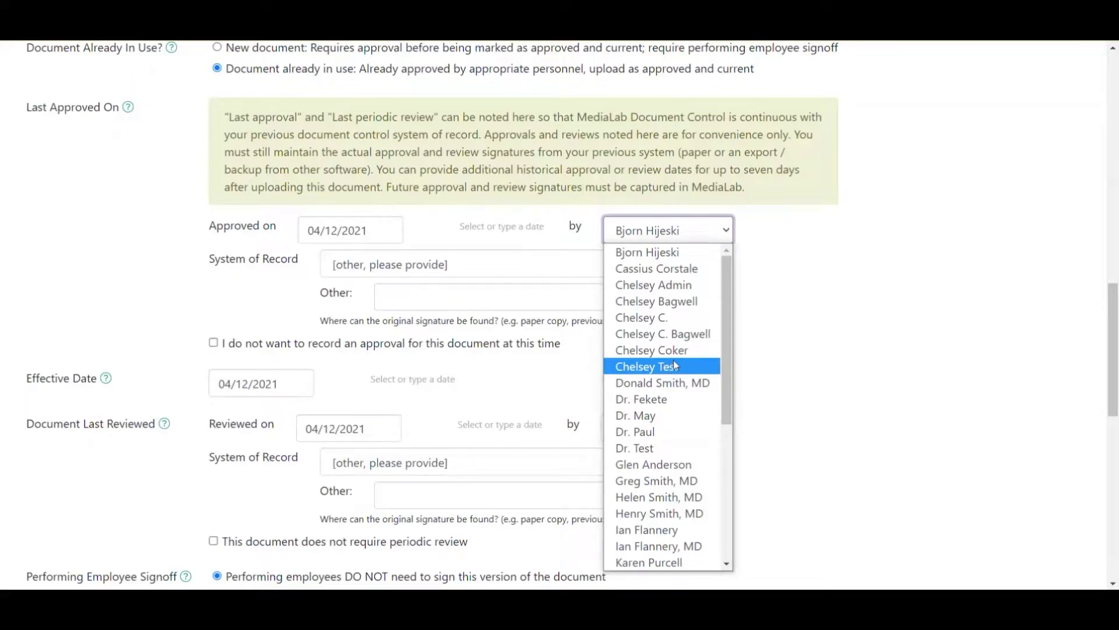
{"action": "scroll", "coordinate": [674, 359], "scroll_direction": "down", "scroll_amount": 6}
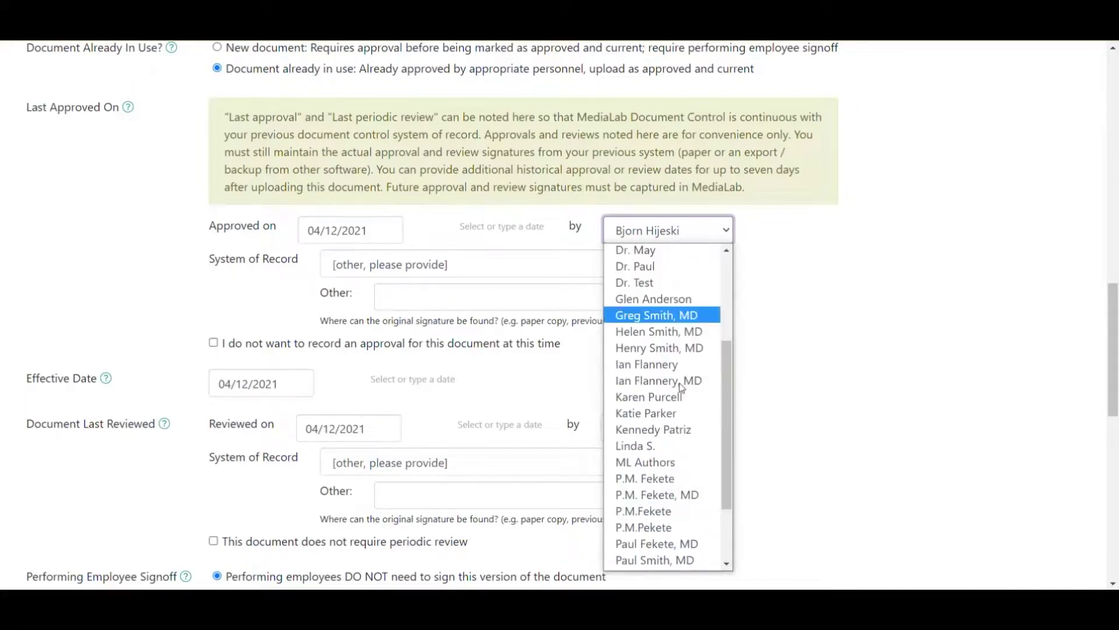
- Add a new approver by entering the lab director's name
{"action": "left_click", "coordinate": [658, 562]}
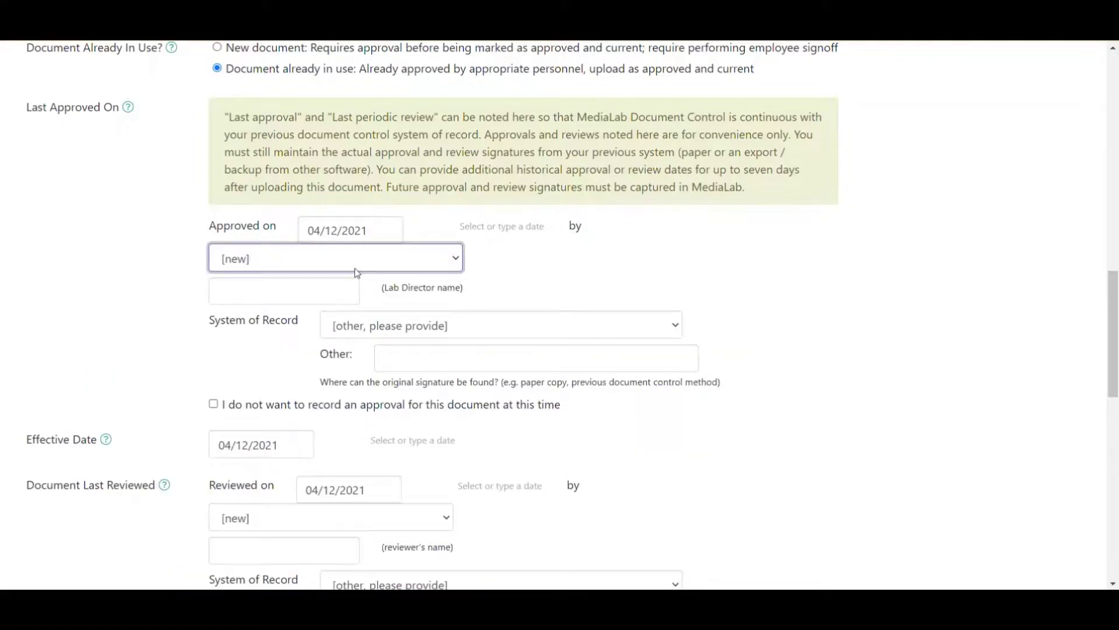
{"action": "left_click", "coordinate": [307, 297]}
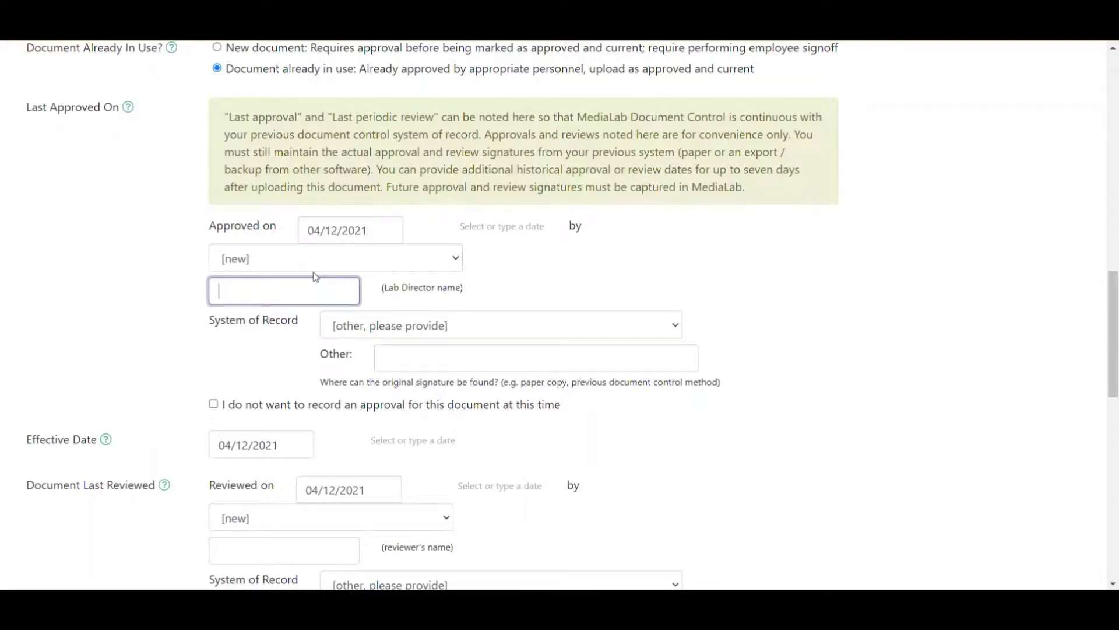
{"action": "type", "text": "Helen Smith,"}
{"action": "type", "text": "MD"}
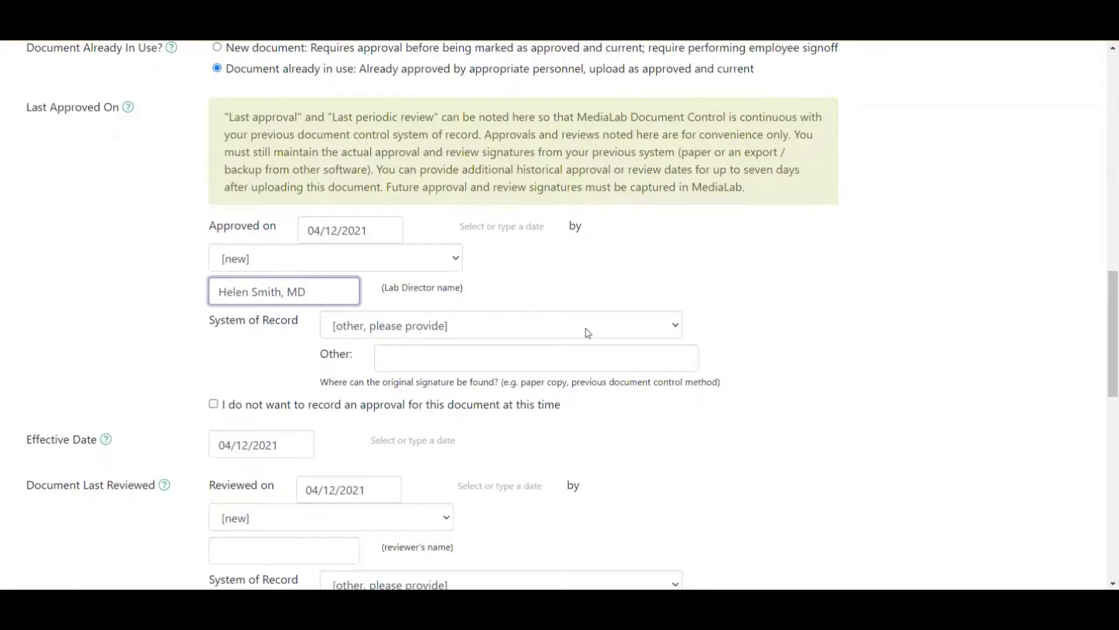
- Enter 'Previous document control method' as the approval's system of record
{"action": "left_click", "coordinate": [494, 355]}
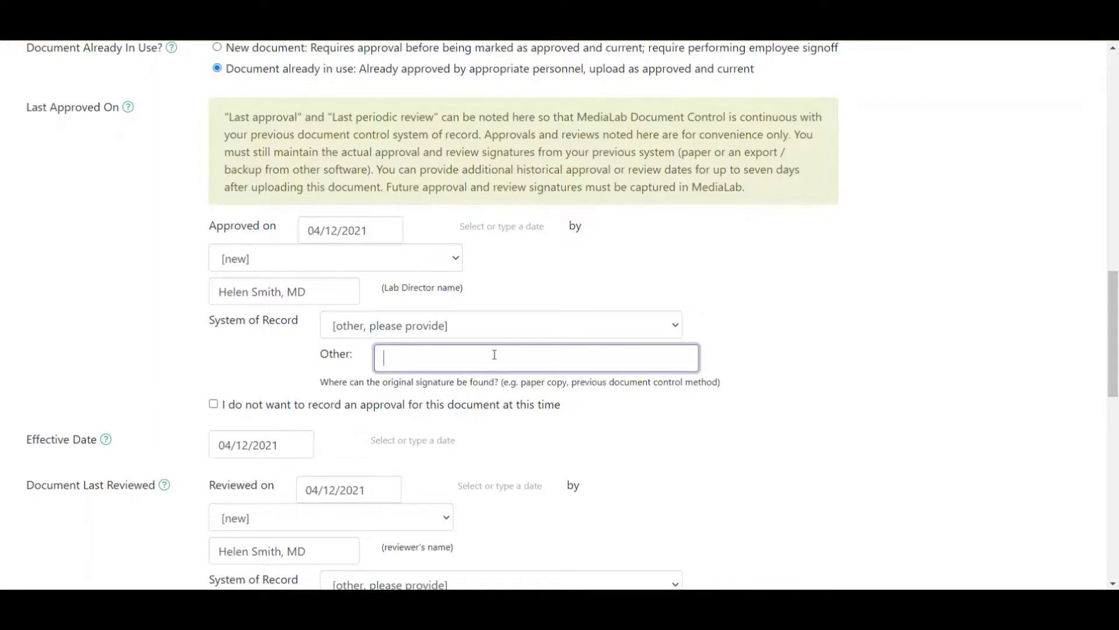
{"action": "type", "text": "Previous document control method"}
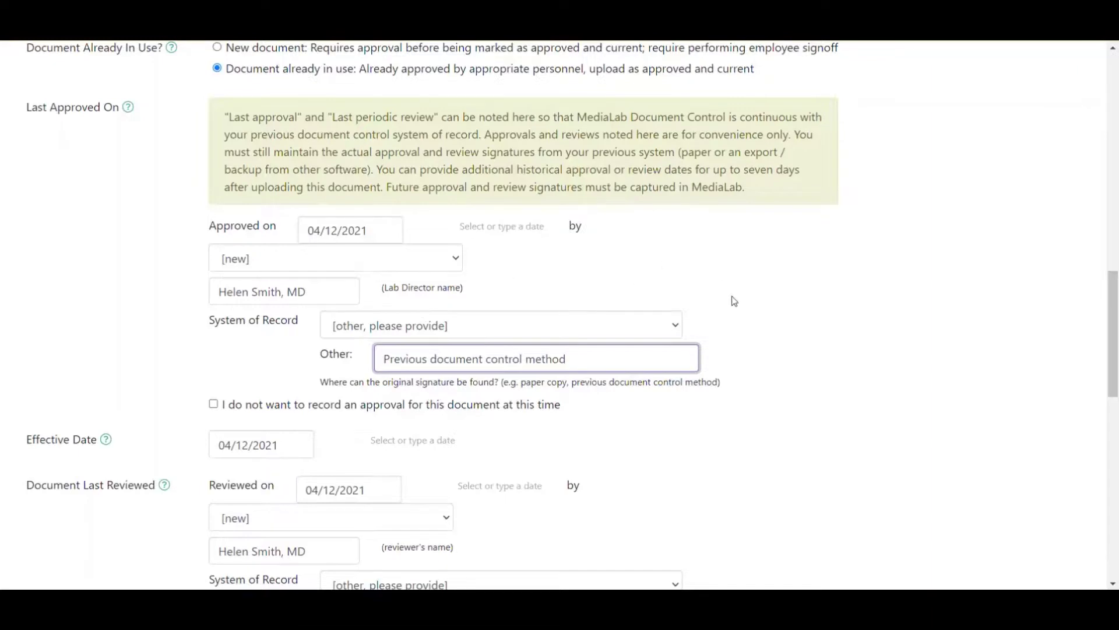
{"action": "scroll", "coordinate": [732, 291], "scroll_direction": "down", "scroll_amount": 1}
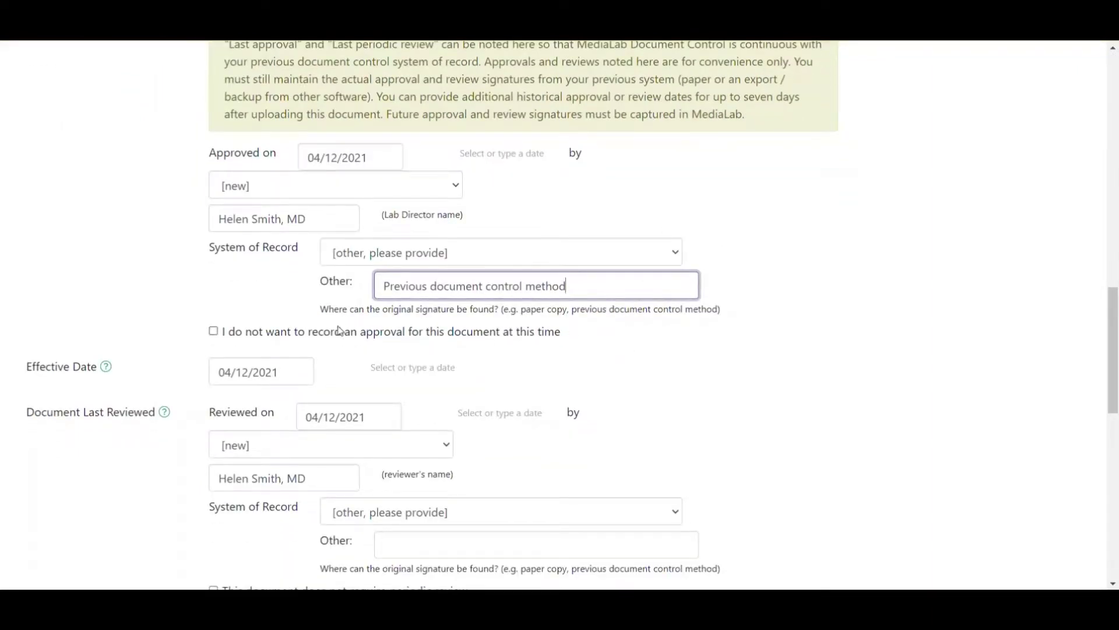
- Enter 'Previous document control method' for the last review's system of record, keeping periodic review required
{"action": "left_click", "coordinate": [214, 331]}
{"action": "left_click", "coordinate": [213, 151]}
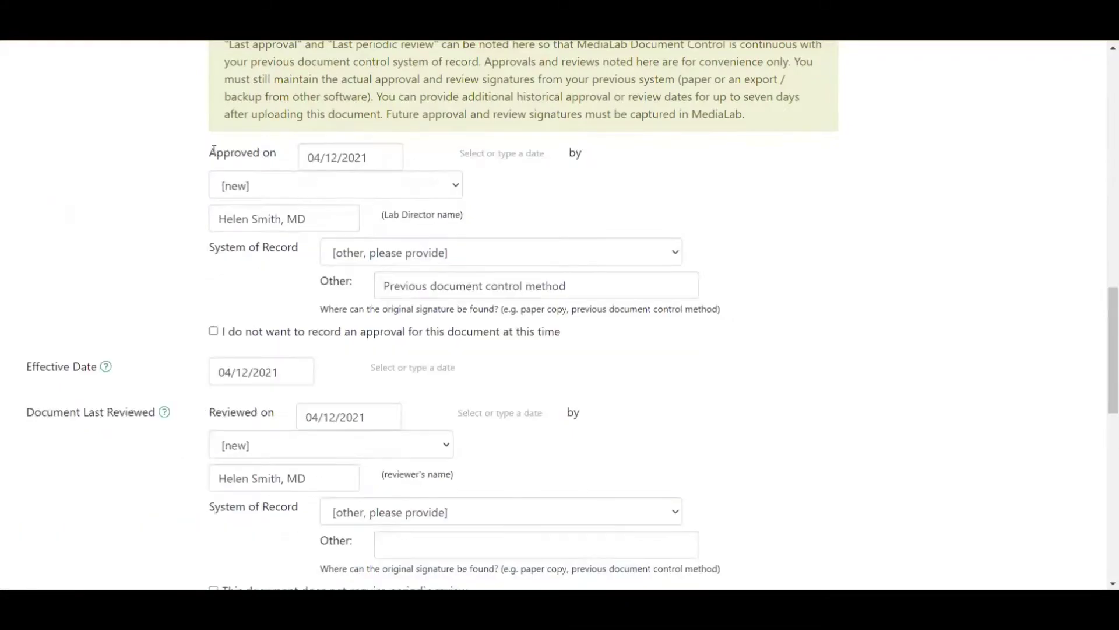
{"action": "scroll", "coordinate": [180, 220], "scroll_direction": "down", "scroll_amount": 2}
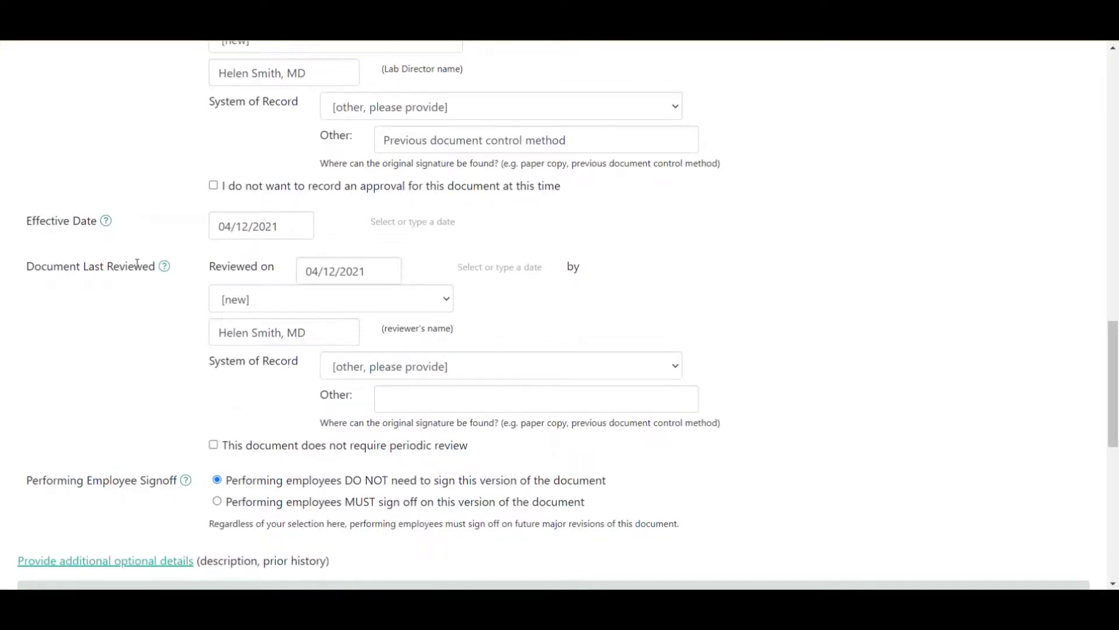
{"action": "scroll", "coordinate": [132, 280], "scroll_direction": "up", "scroll_amount": 3}
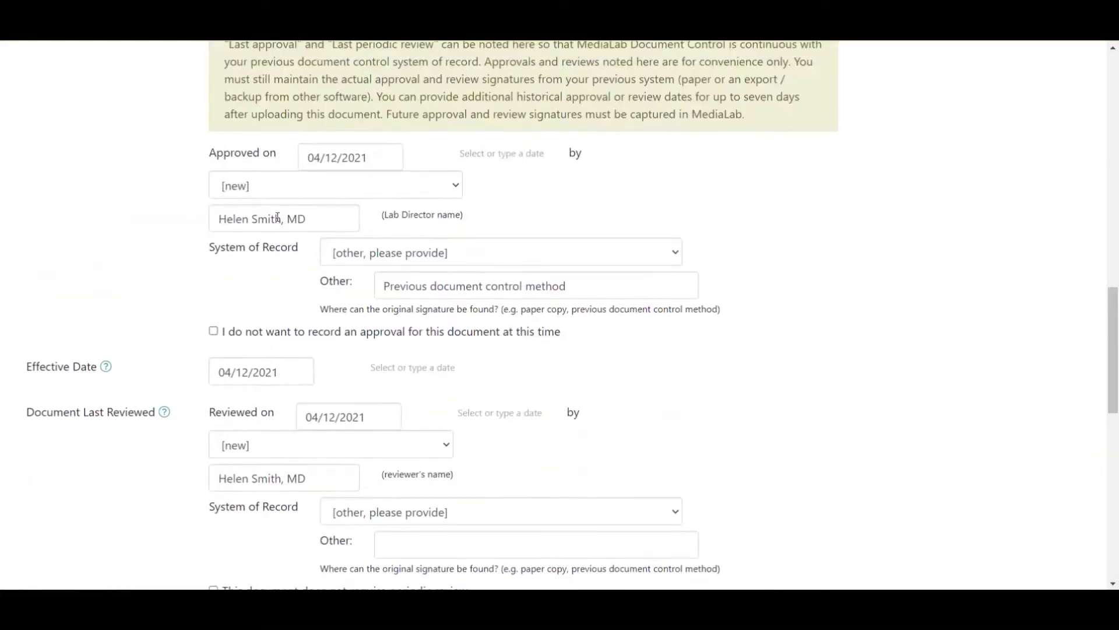
{"action": "scroll", "coordinate": [181, 347], "scroll_direction": "down", "scroll_amount": 3}
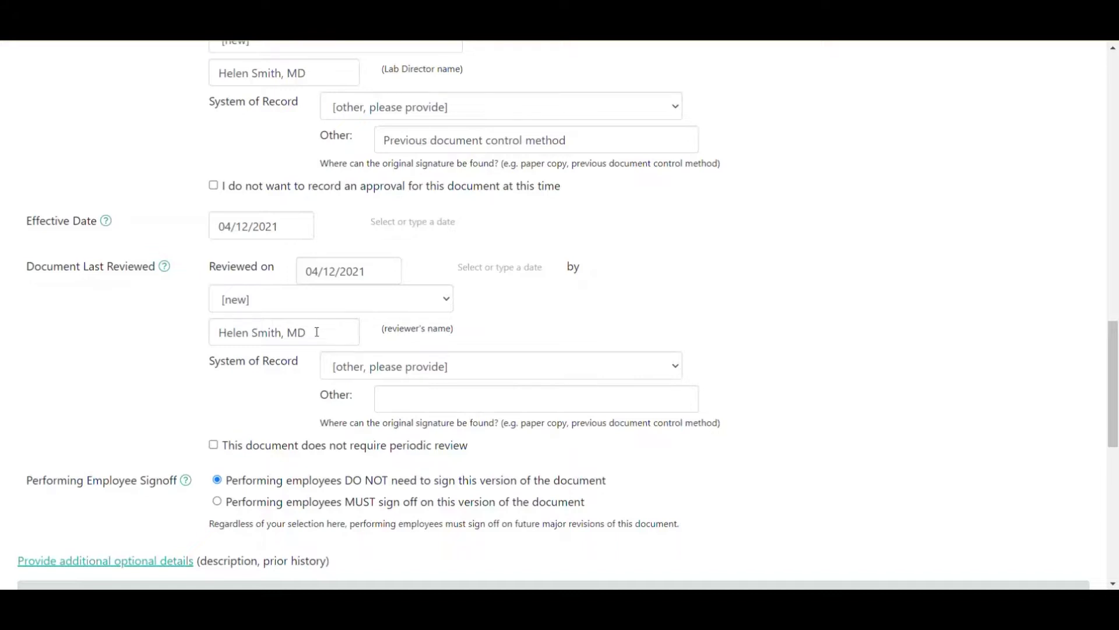
{"action": "left_click", "coordinate": [533, 391]}
{"action": "type", "text": "Pre"}
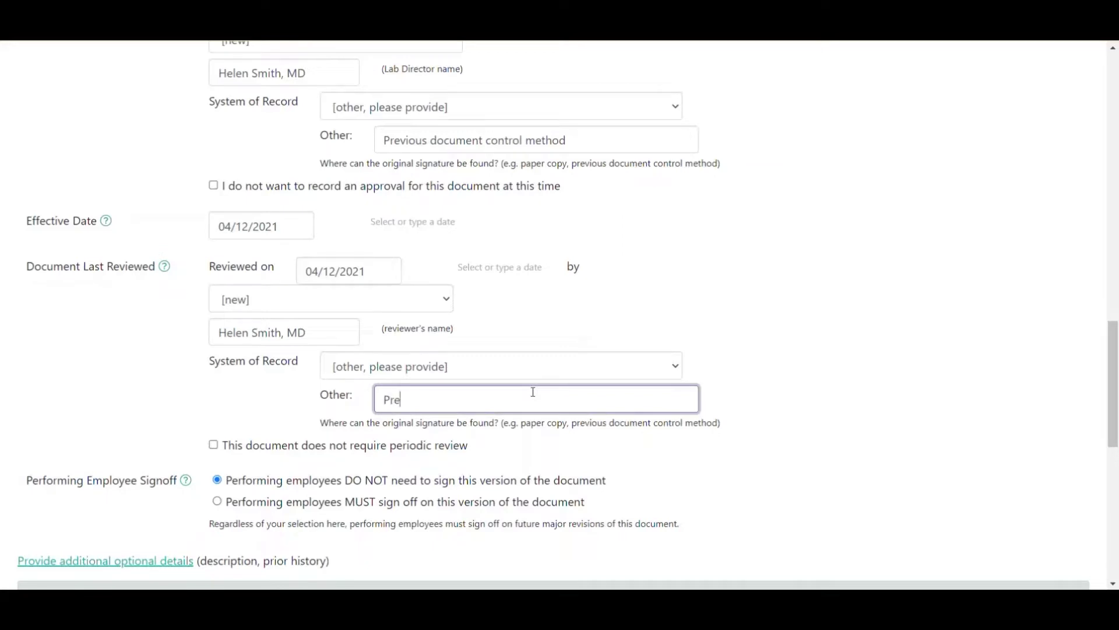
{"action": "type", "text": "vious document control method"}
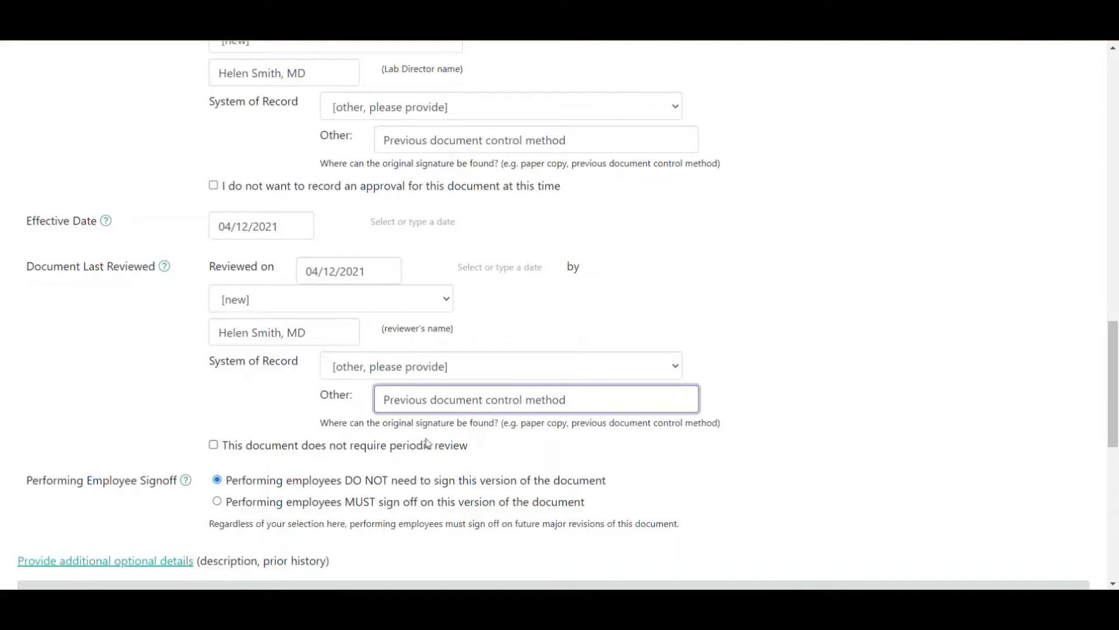
{"action": "left_click", "coordinate": [213, 446]}
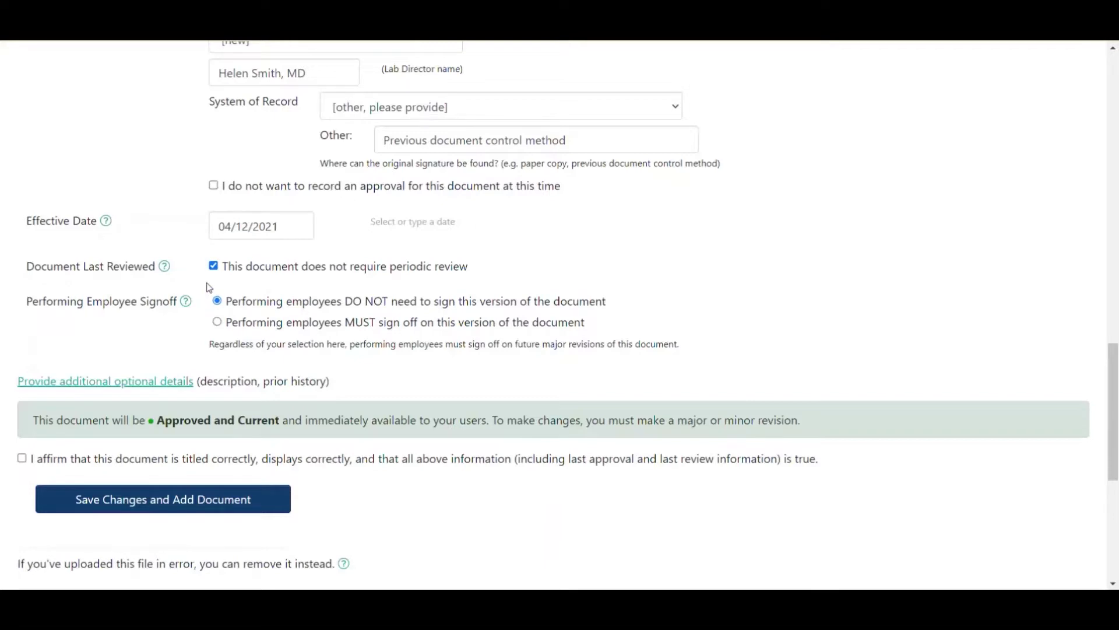
{"action": "left_click", "coordinate": [214, 266]}
{"action": "scroll", "coordinate": [126, 407], "scroll_direction": "down", "scroll_amount": 3}
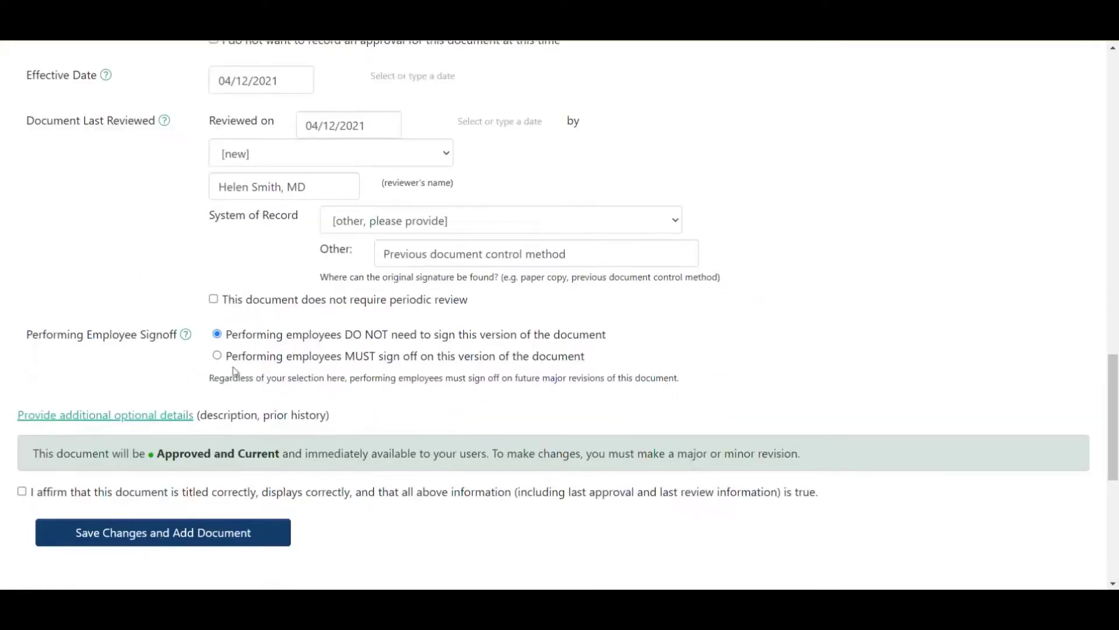
{"action": "scroll", "coordinate": [235, 372], "scroll_direction": "down", "scroll_amount": 1}
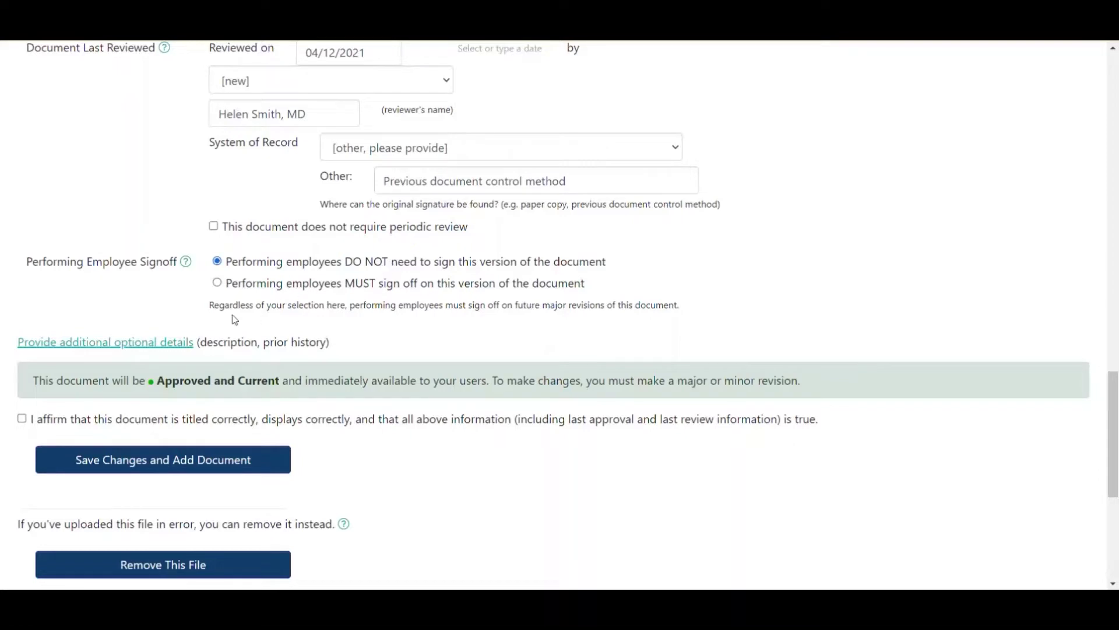
- Affirm the details and save, adding CHEM 7 'Chemistry Sample Procedure 1' as 3.0 Approved and Current
{"action": "left_click_drag", "start_coordinate": [210, 305], "coordinate": [685, 303]}
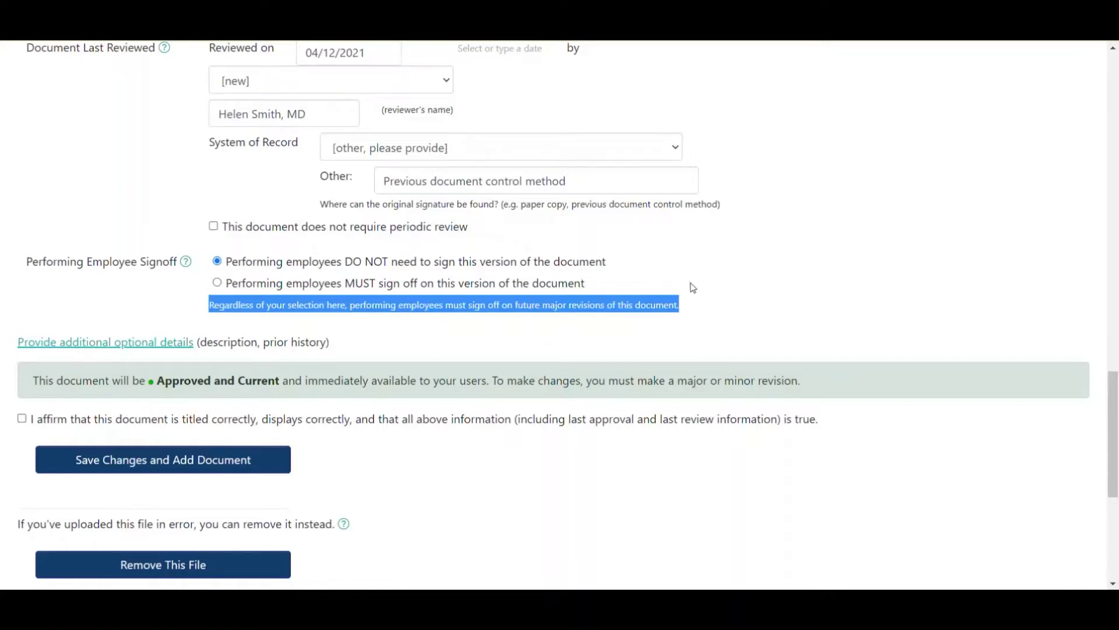
{"action": "left_click", "coordinate": [586, 266]}
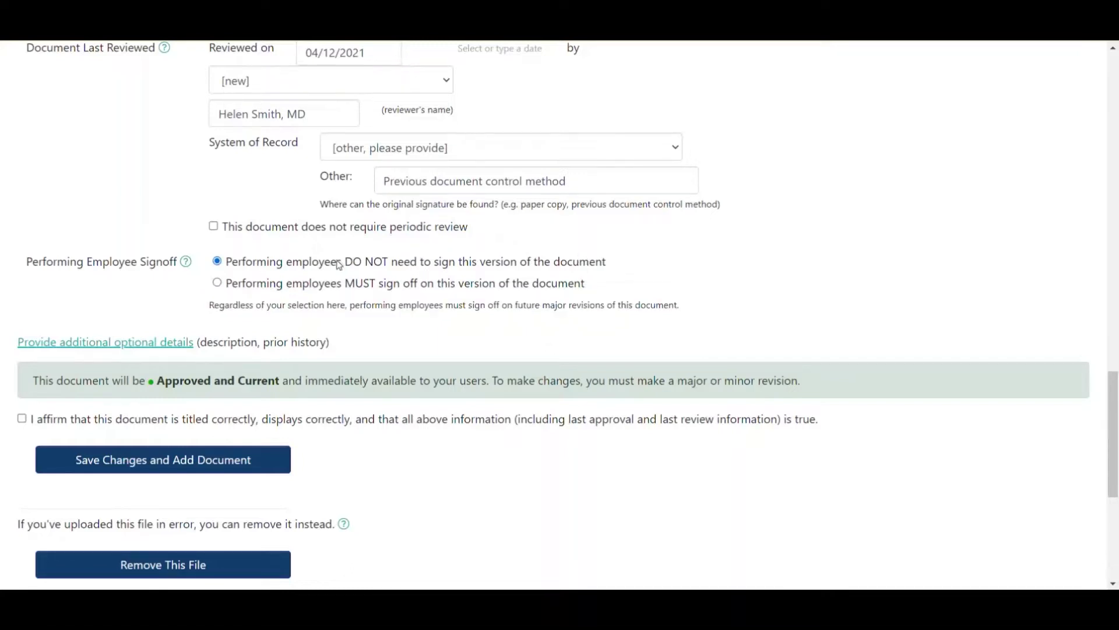
{"action": "scroll", "coordinate": [249, 295], "scroll_direction": "down", "scroll_amount": 1}
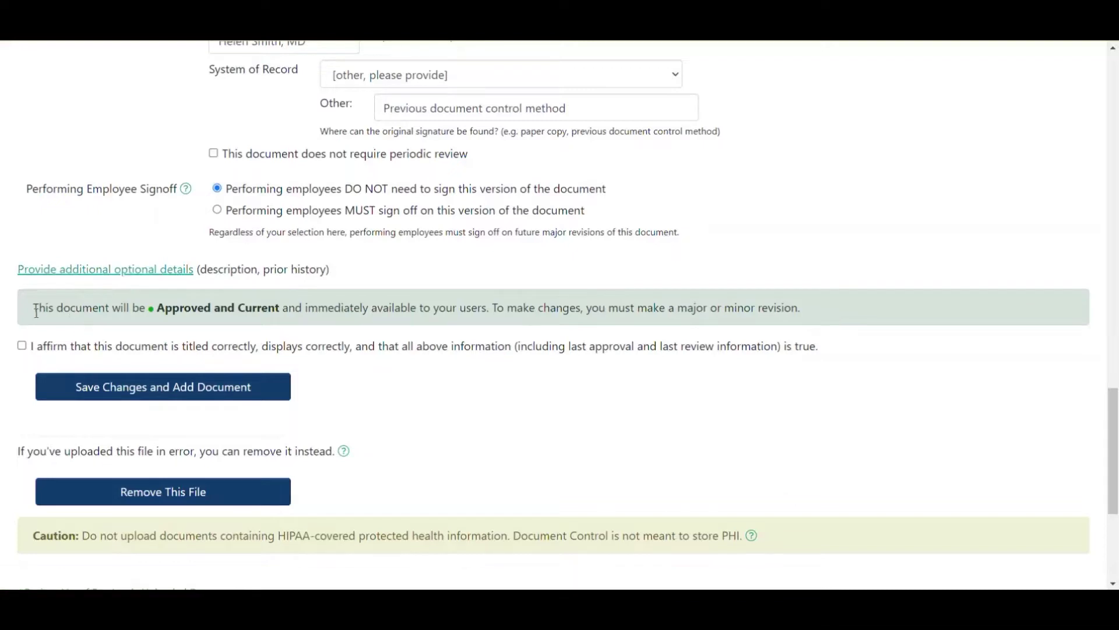
{"action": "left_click_drag", "start_coordinate": [34, 309], "coordinate": [303, 307]}
{"action": "left_click", "coordinate": [334, 307]}
{"action": "left_click", "coordinate": [648, 307]}
{"action": "left_click", "coordinate": [21, 346]}
{"action": "left_click", "coordinate": [227, 387]}
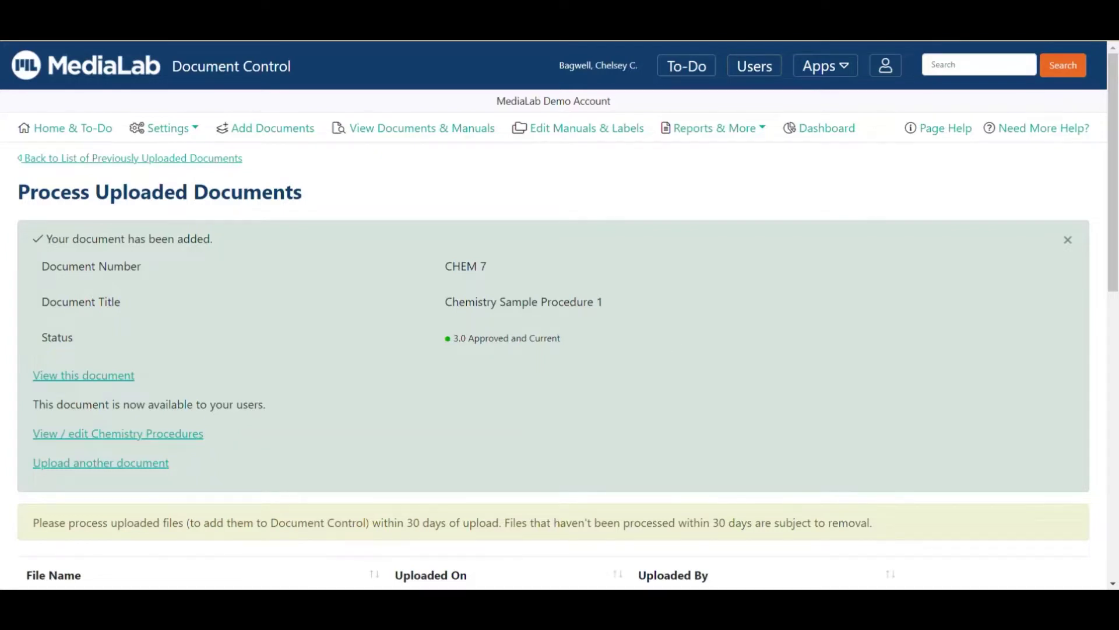
- Return to Process Uploaded Documents and scroll to the 9 files awaiting processing
{"action": "scroll", "coordinate": [686, 355], "scroll_direction": "down", "scroll_amount": 2}
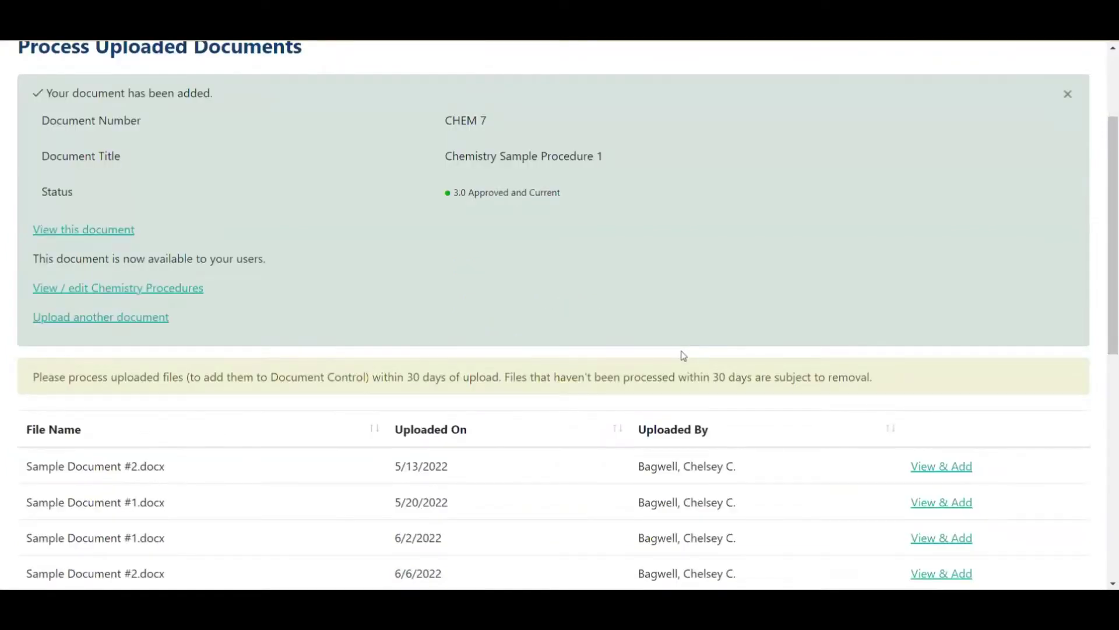
{"action": "scroll", "coordinate": [684, 357], "scroll_direction": "up", "scroll_amount": 2}
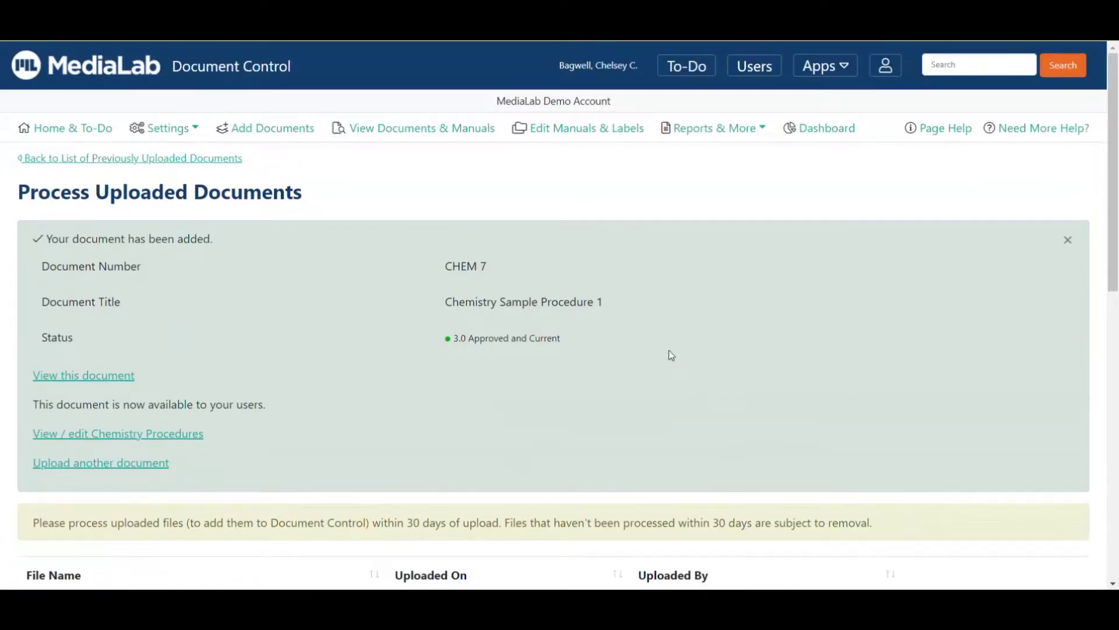
{"action": "scroll", "coordinate": [668, 362], "scroll_direction": "down", "scroll_amount": 1}
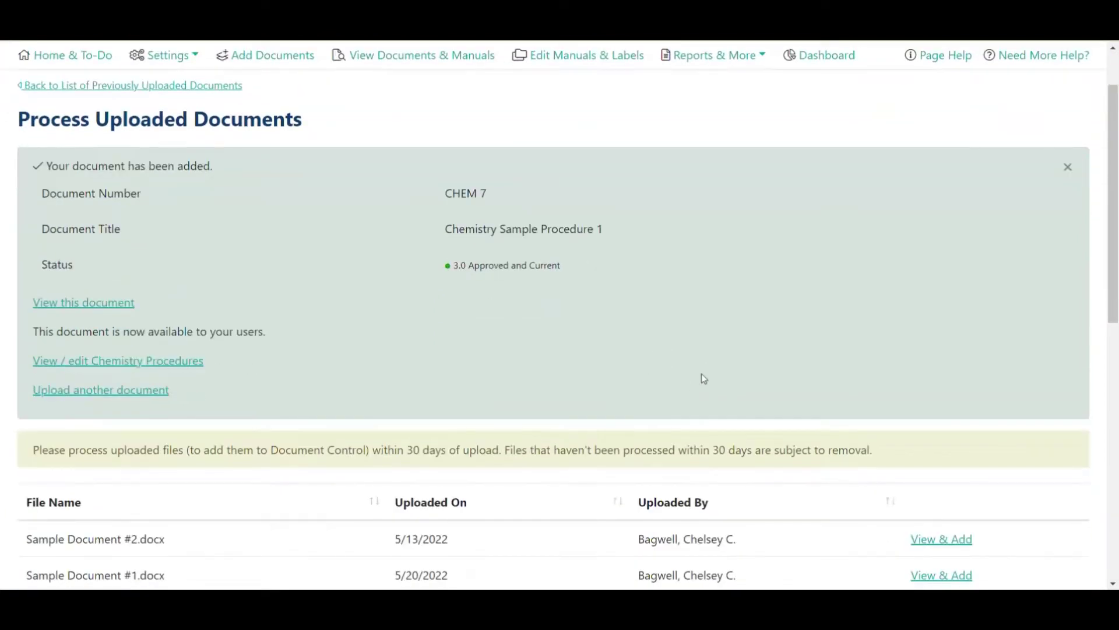
{"action": "scroll", "coordinate": [704, 378], "scroll_direction": "down", "scroll_amount": 4}
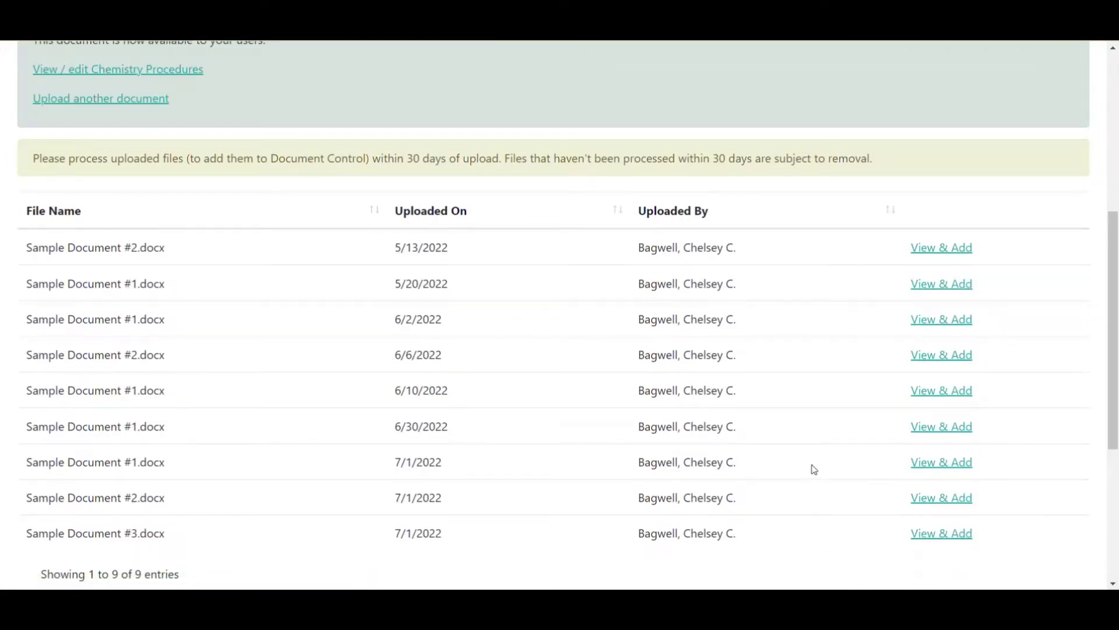
{"action": "scroll", "coordinate": [771, 476], "scroll_direction": "up", "scroll_amount": 5}
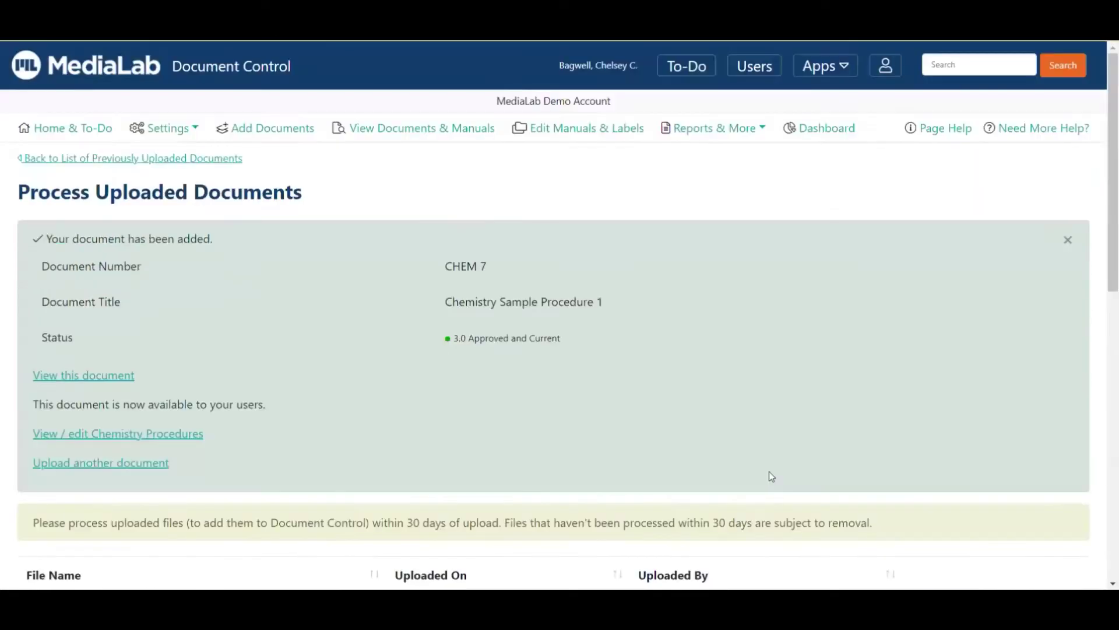
{"action": "left_click", "coordinate": [281, 129]}
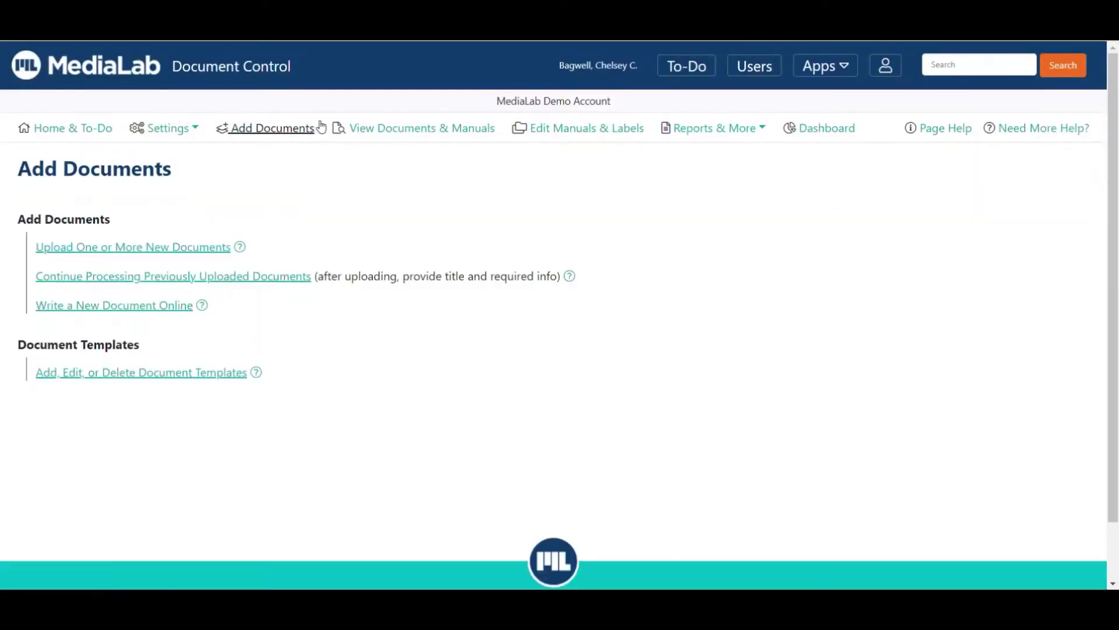
{"action": "left_click", "coordinate": [277, 281]}
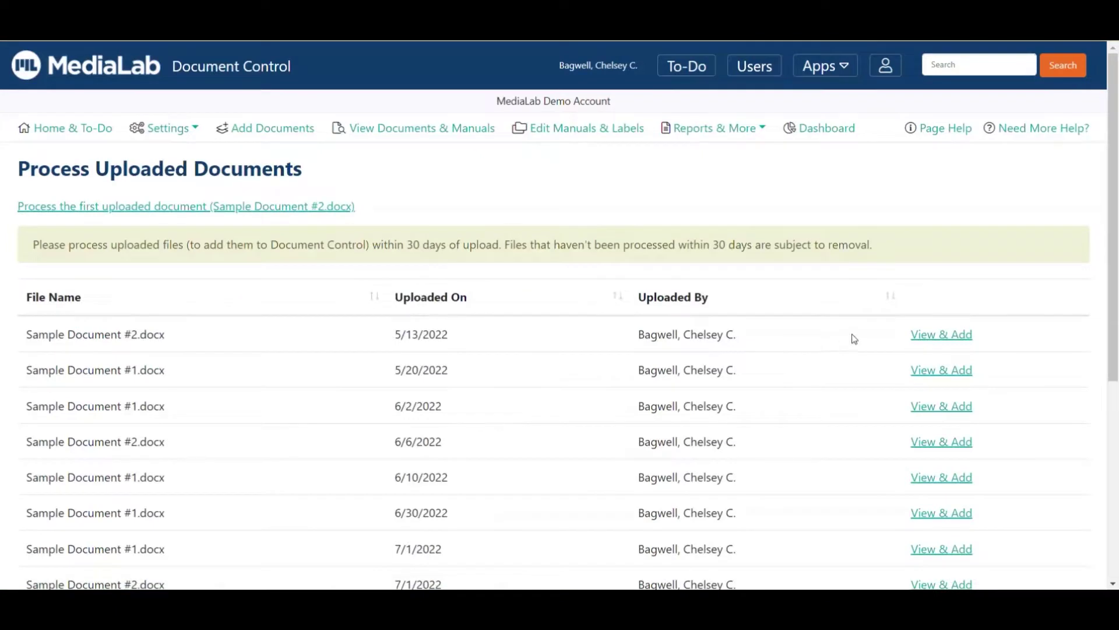
{"action": "scroll", "coordinate": [852, 338], "scroll_direction": "down", "scroll_amount": 2}
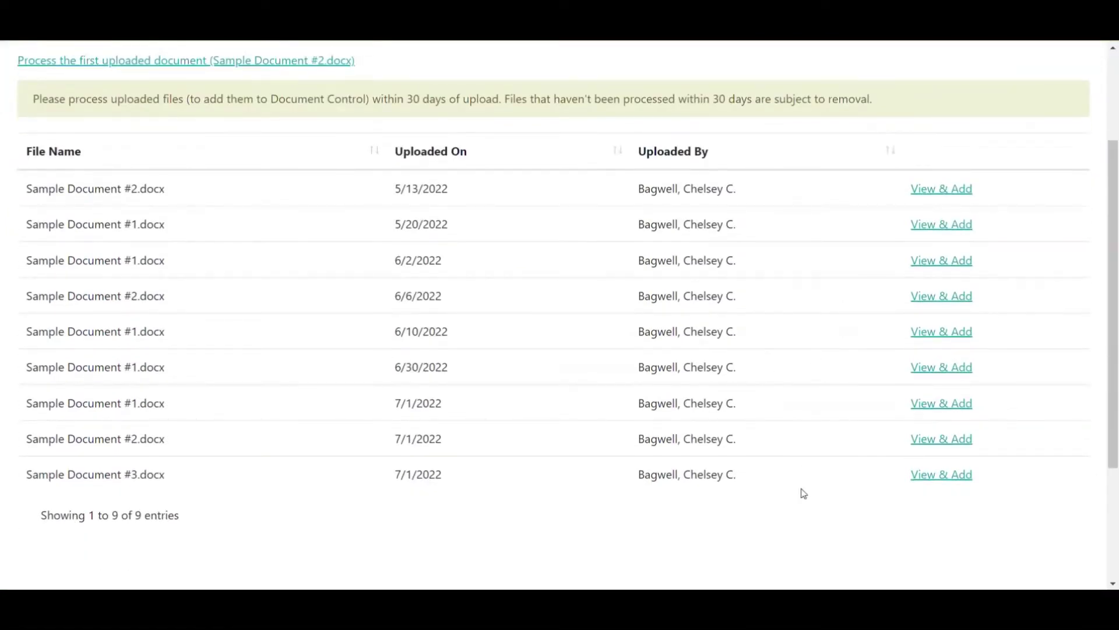
- Open the uploaded Sample Document #3 for processing
{"action": "left_click", "coordinate": [947, 475]}
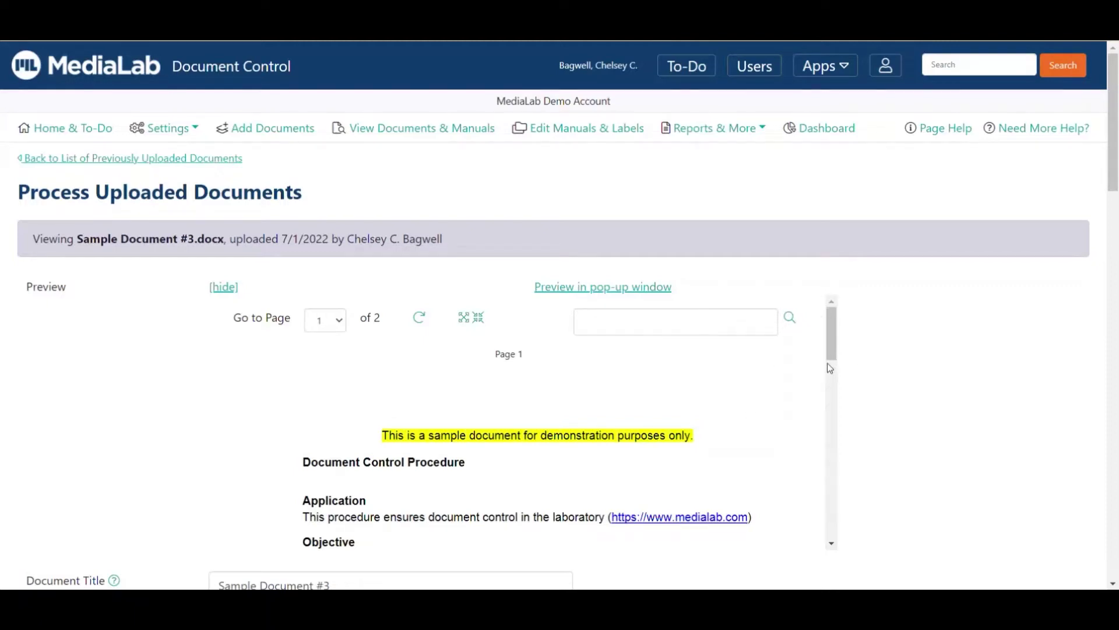
{"action": "scroll", "coordinate": [936, 362], "scroll_direction": "down", "scroll_amount": 3}
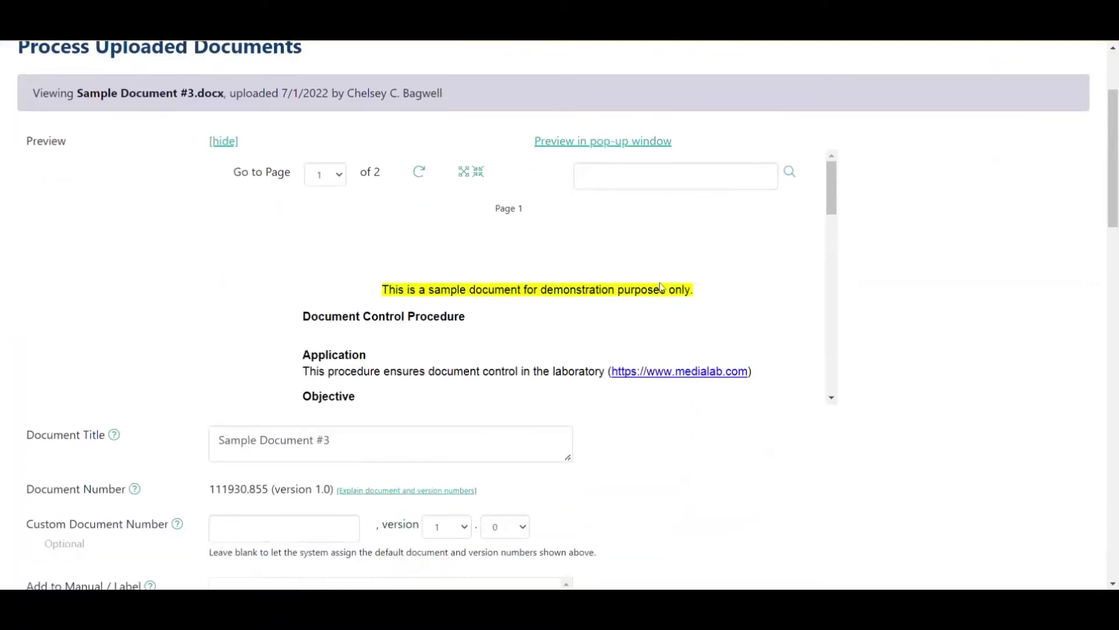
{"action": "scroll", "coordinate": [580, 305], "scroll_direction": "down", "scroll_amount": 3}
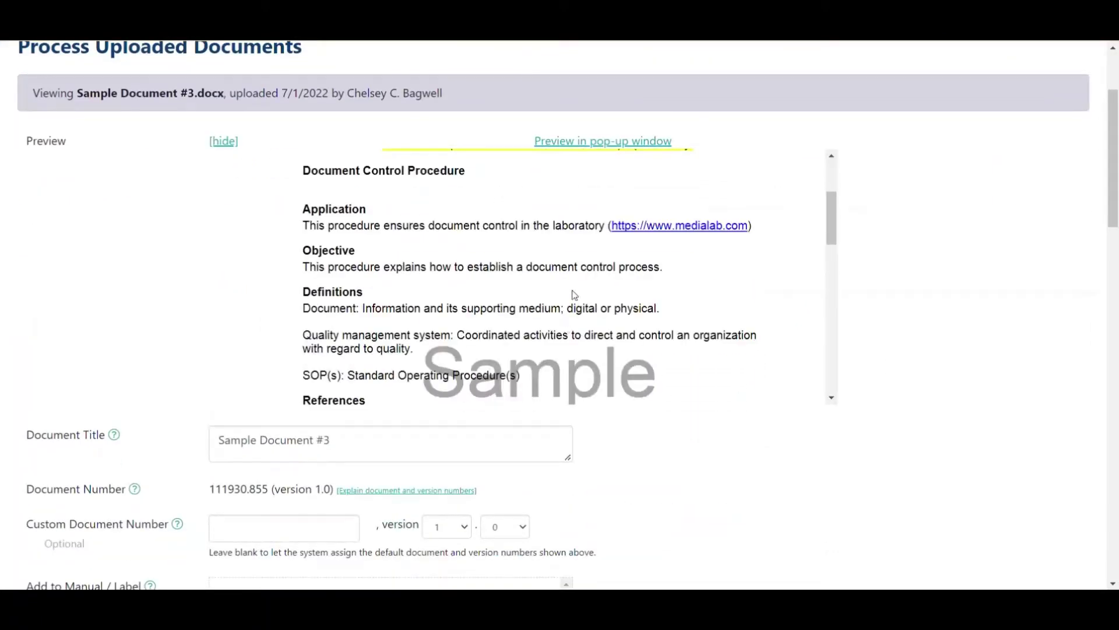
{"action": "scroll", "coordinate": [576, 274], "scroll_direction": "down", "scroll_amount": 3}
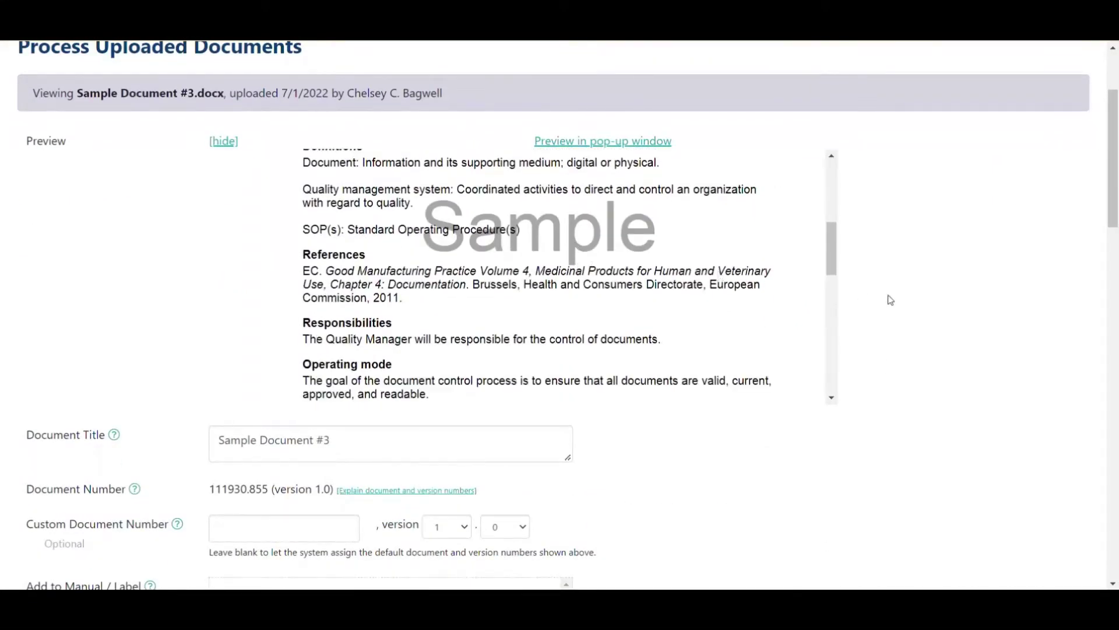
{"action": "scroll", "coordinate": [930, 281], "scroll_direction": "down", "scroll_amount": 1}
{"action": "scroll", "coordinate": [930, 281], "scroll_direction": "down", "scroll_amount": 2}
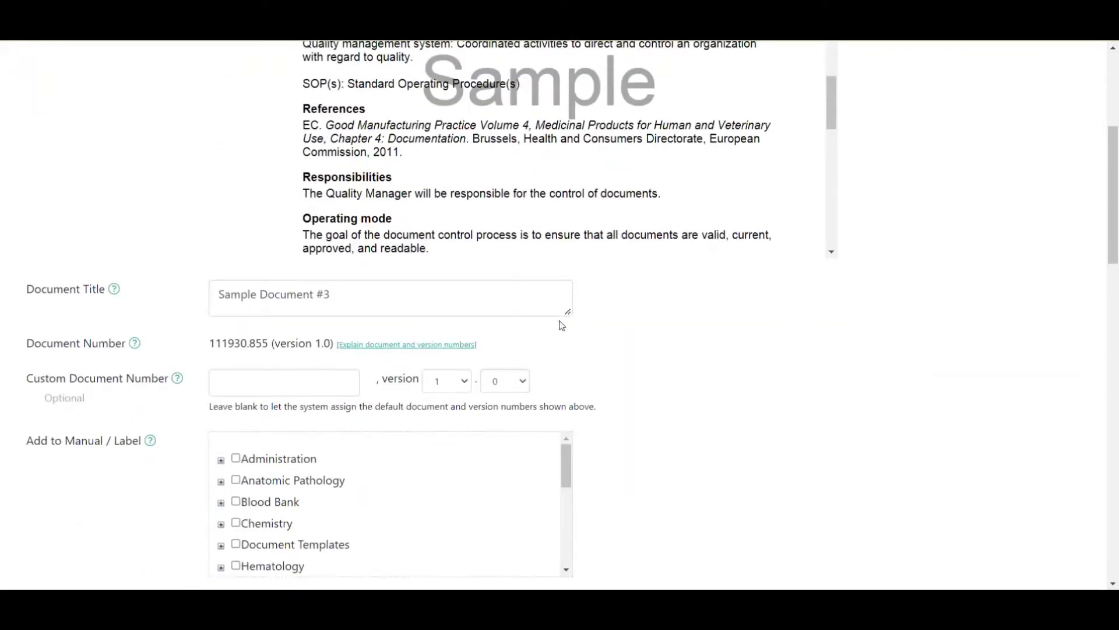
- Replace the document title with 'Chemistry Policy 234'
{"action": "left_click", "coordinate": [395, 300]}
{"action": "key", "text": "ctrl+a"}
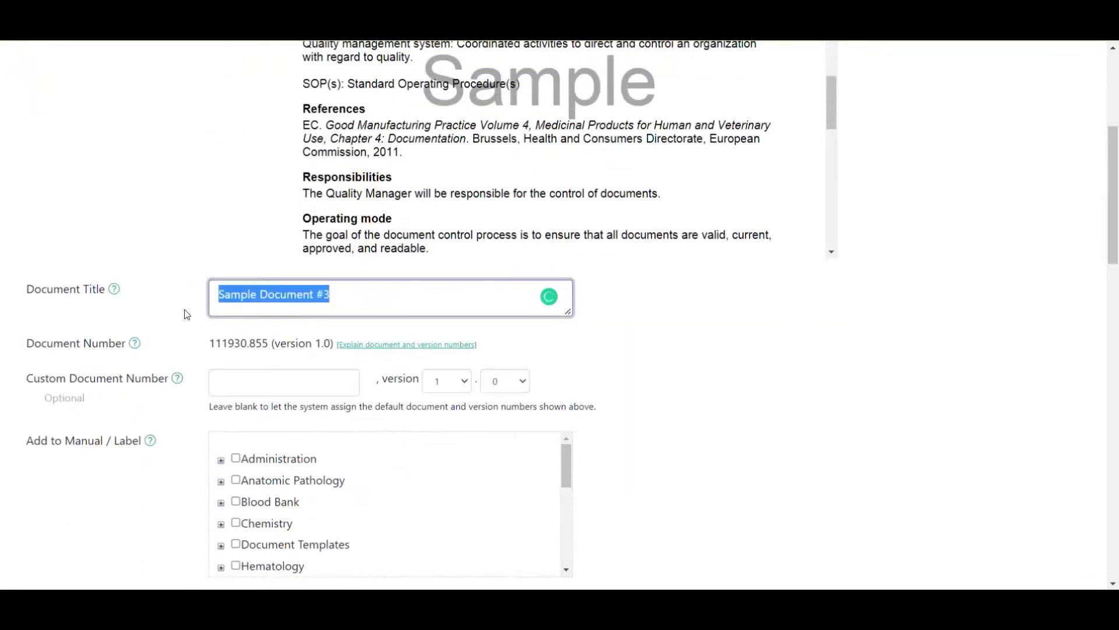
{"action": "type", "text": "Chemist"}
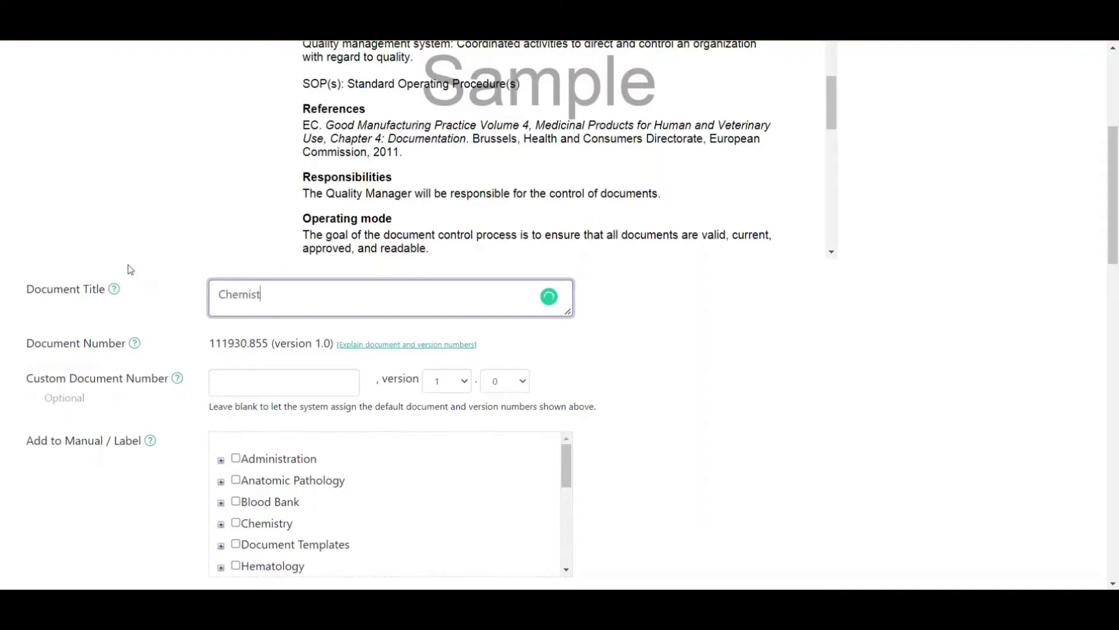
{"action": "type", "text": "ry Policy 234"}
{"action": "scroll", "coordinate": [434, 377], "scroll_direction": "down", "scroll_amount": 2}
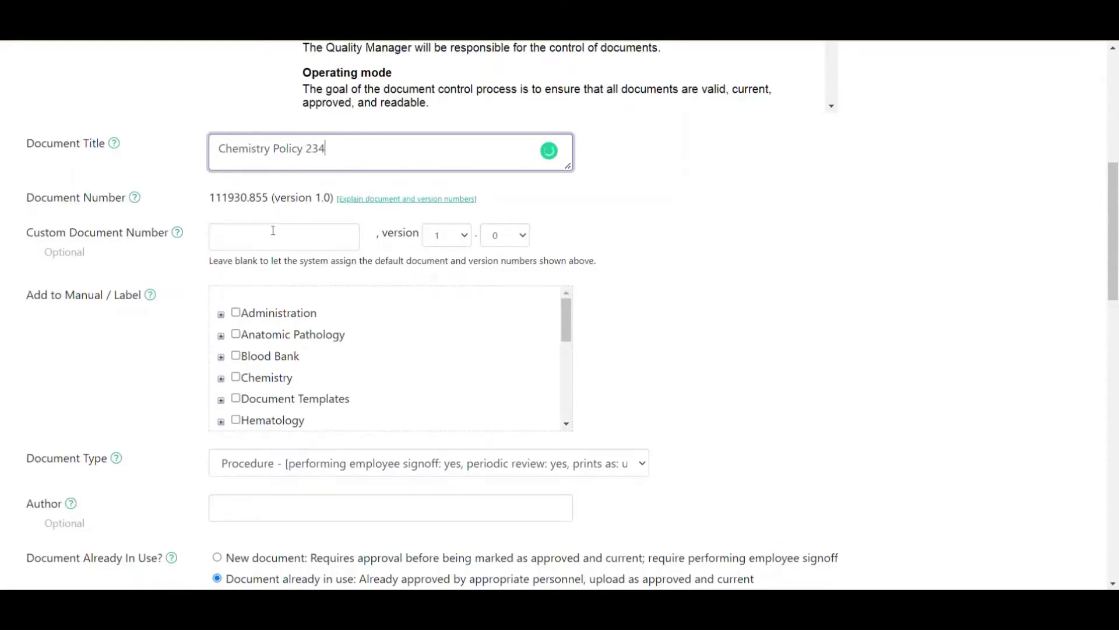
- Add the document to the Chemistry manual, assigning it number CHEM 5
{"action": "scroll", "coordinate": [285, 329], "scroll_direction": "down", "scroll_amount": 2}
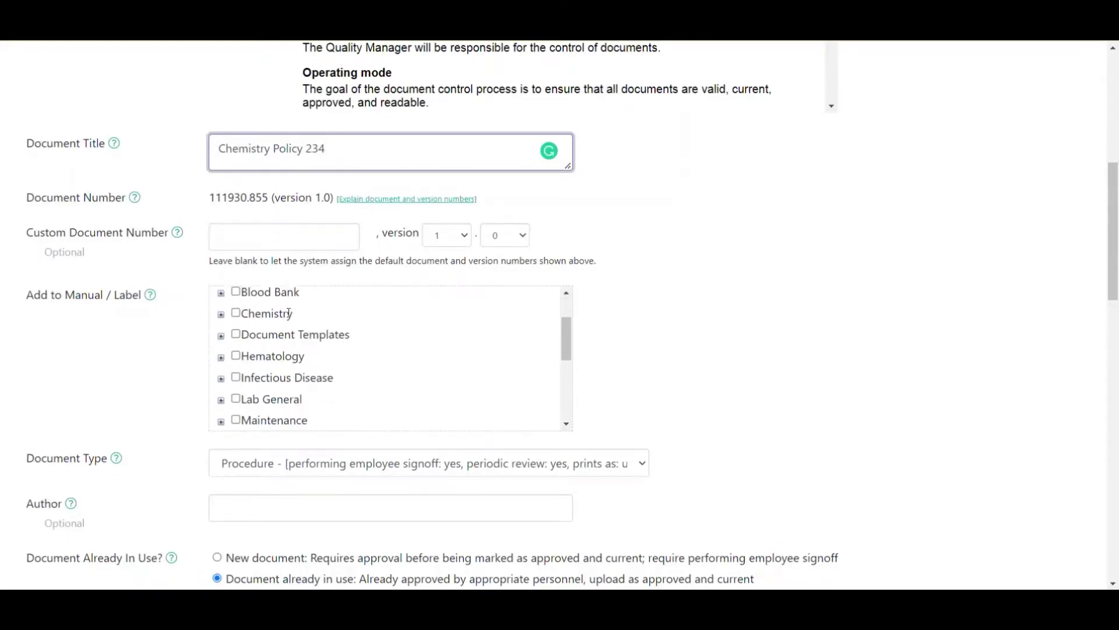
{"action": "left_click", "coordinate": [222, 308]}
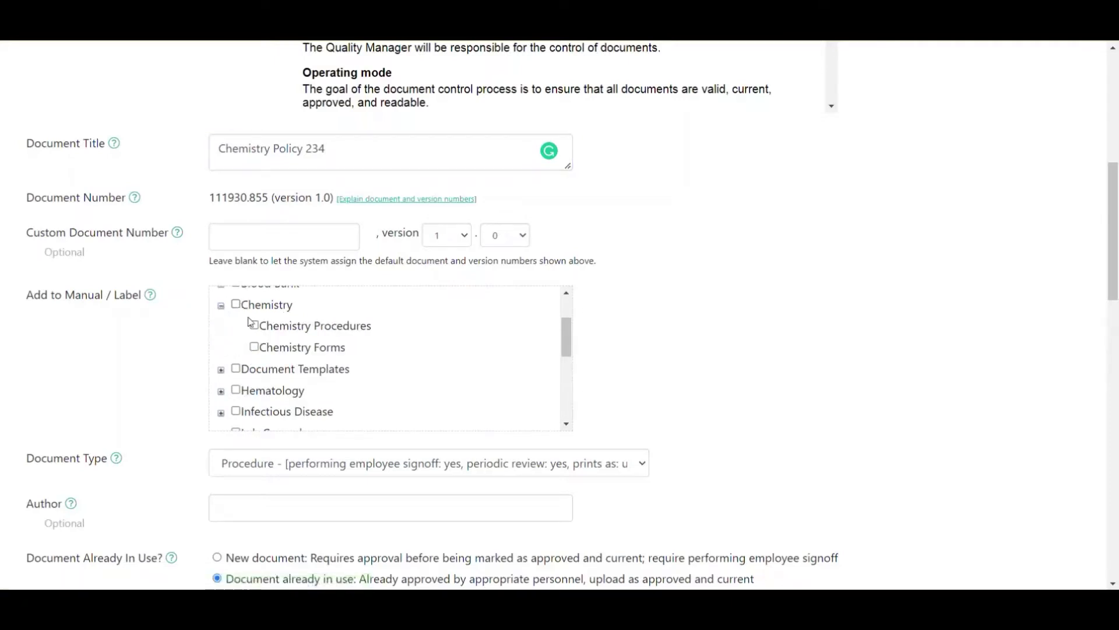
{"action": "left_click", "coordinate": [236, 304]}
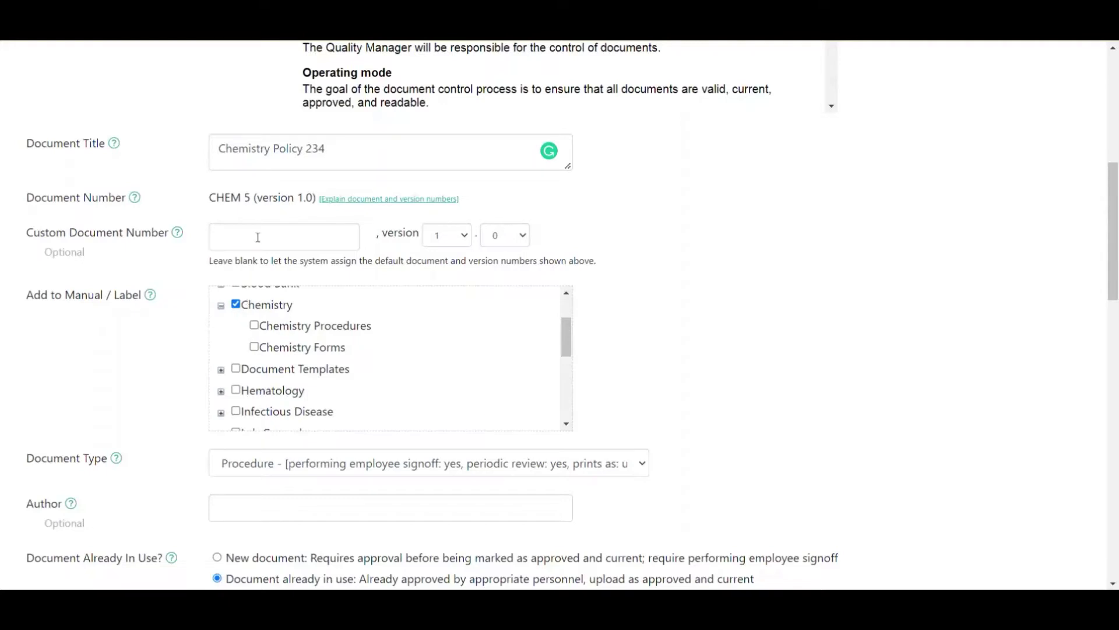
{"action": "left_click_drag", "start_coordinate": [209, 198], "coordinate": [249, 198]}
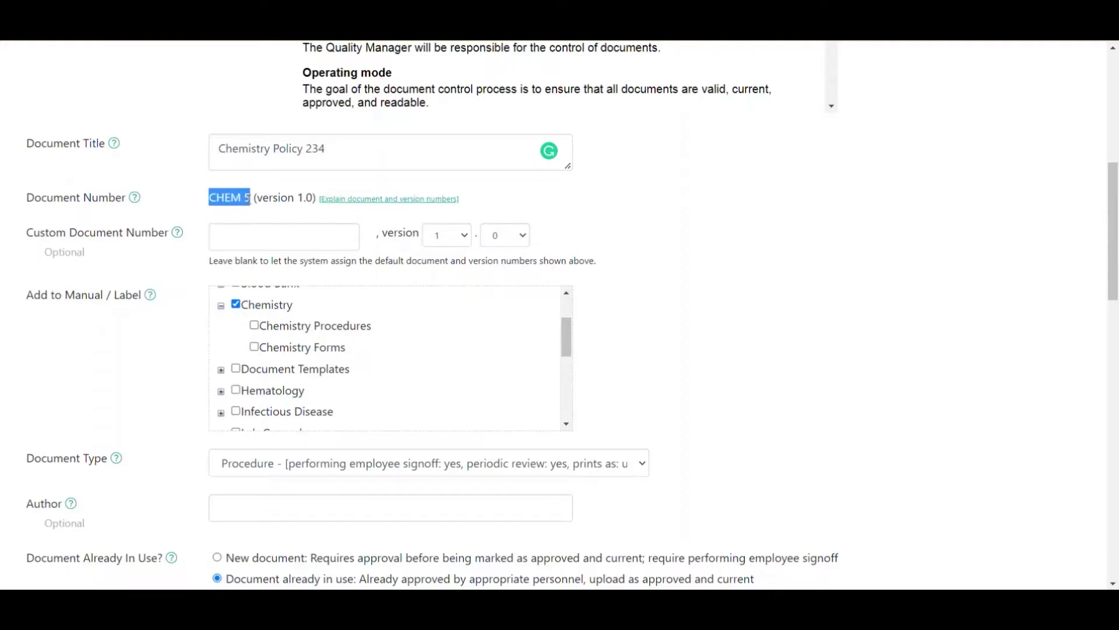
{"action": "left_click", "coordinate": [251, 235]}
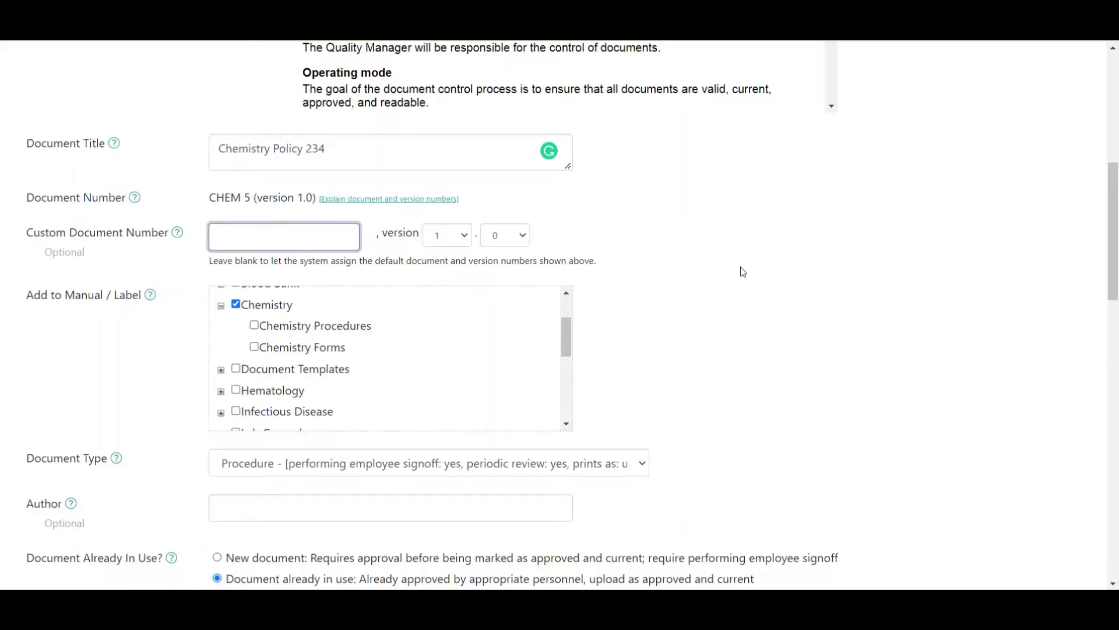
- Try major version 4, then set it back to leave version 1.0
{"action": "left_click", "coordinate": [459, 236]}
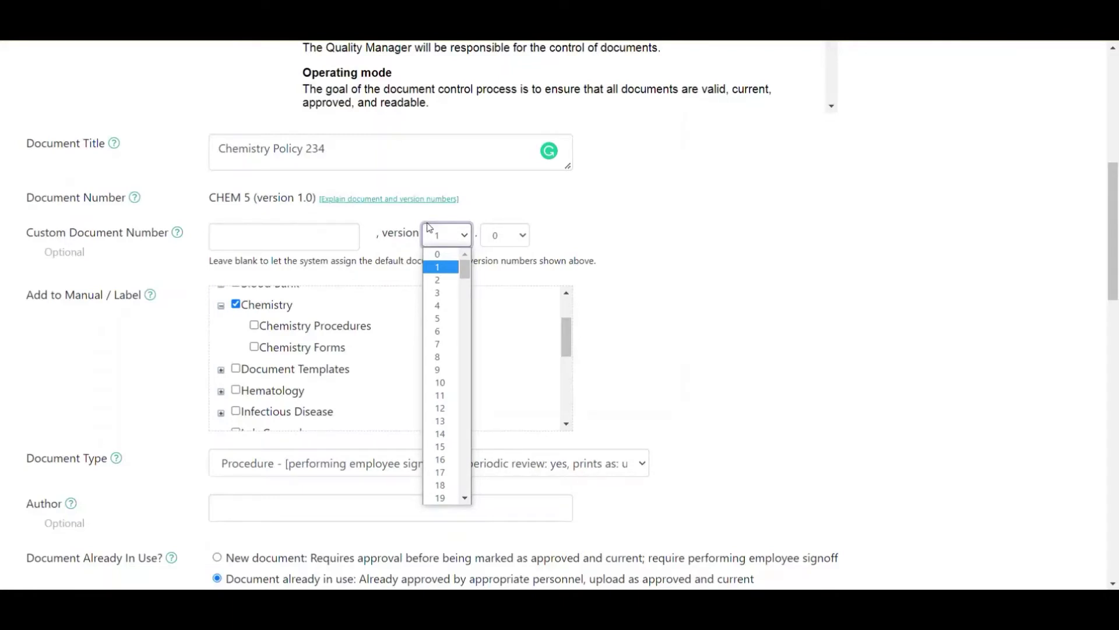
{"action": "left_click", "coordinate": [444, 305]}
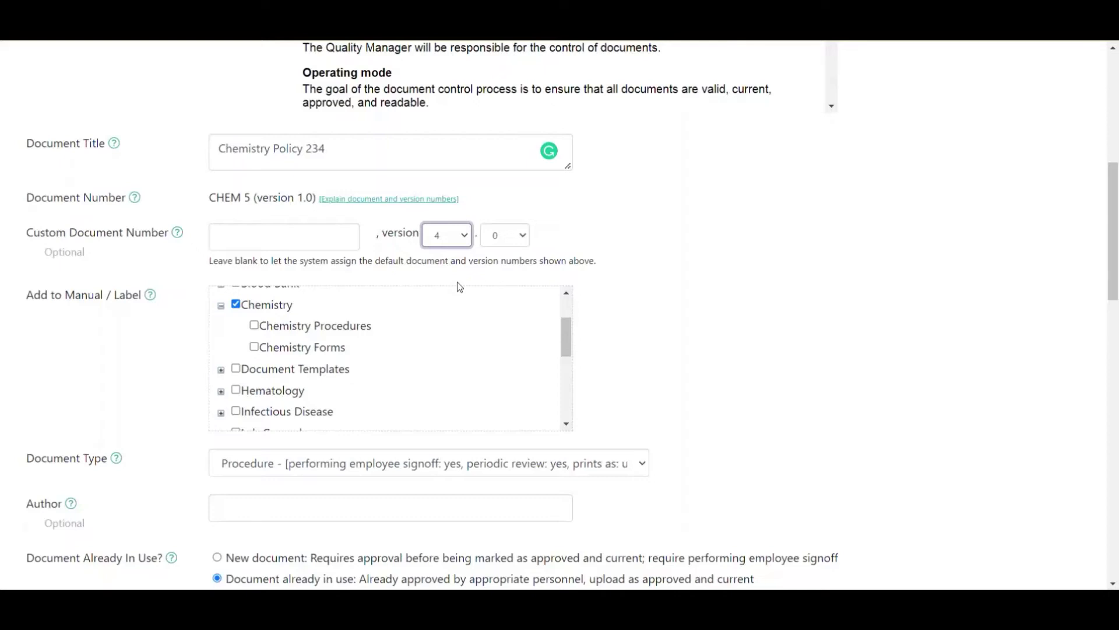
{"action": "left_click", "coordinate": [435, 235]}
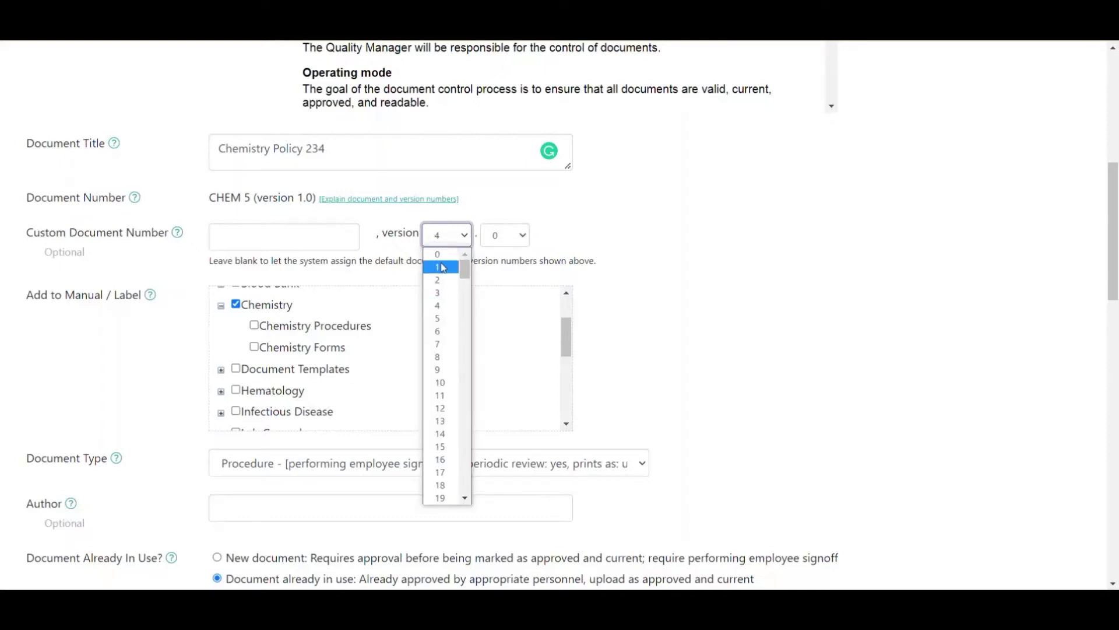
{"action": "left_click", "coordinate": [441, 266]}
{"action": "left_click", "coordinate": [672, 243]}
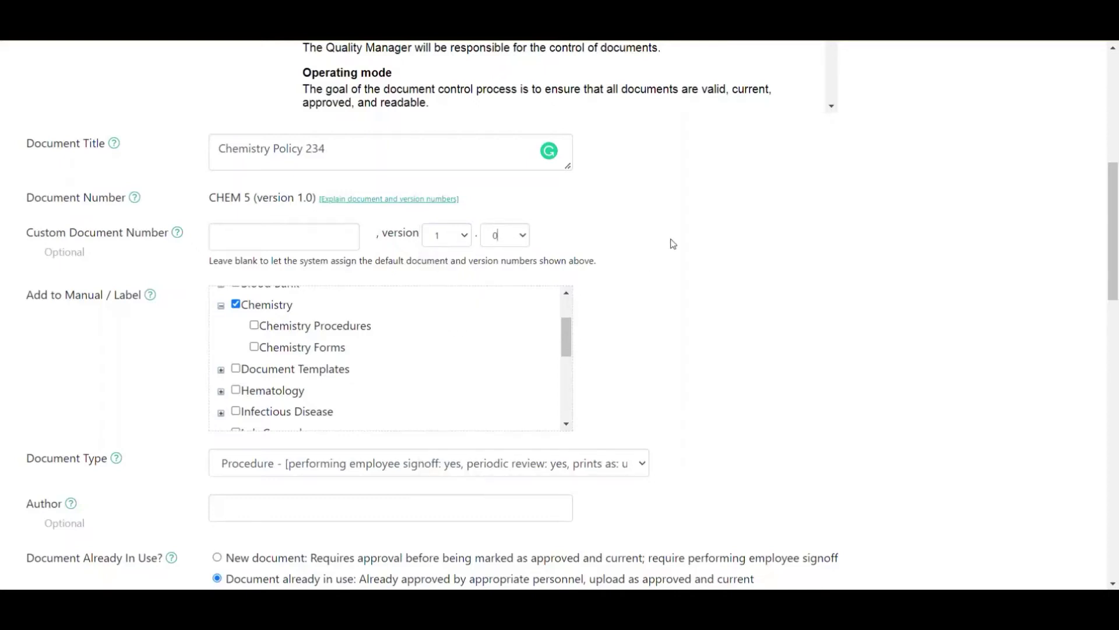
{"action": "scroll", "coordinate": [684, 310], "scroll_direction": "up", "scroll_amount": 1}
{"action": "scroll", "coordinate": [682, 306], "scroll_direction": "down", "scroll_amount": 1}
{"action": "scroll", "coordinate": [694, 312], "scroll_direction": "down", "scroll_amount": 2}
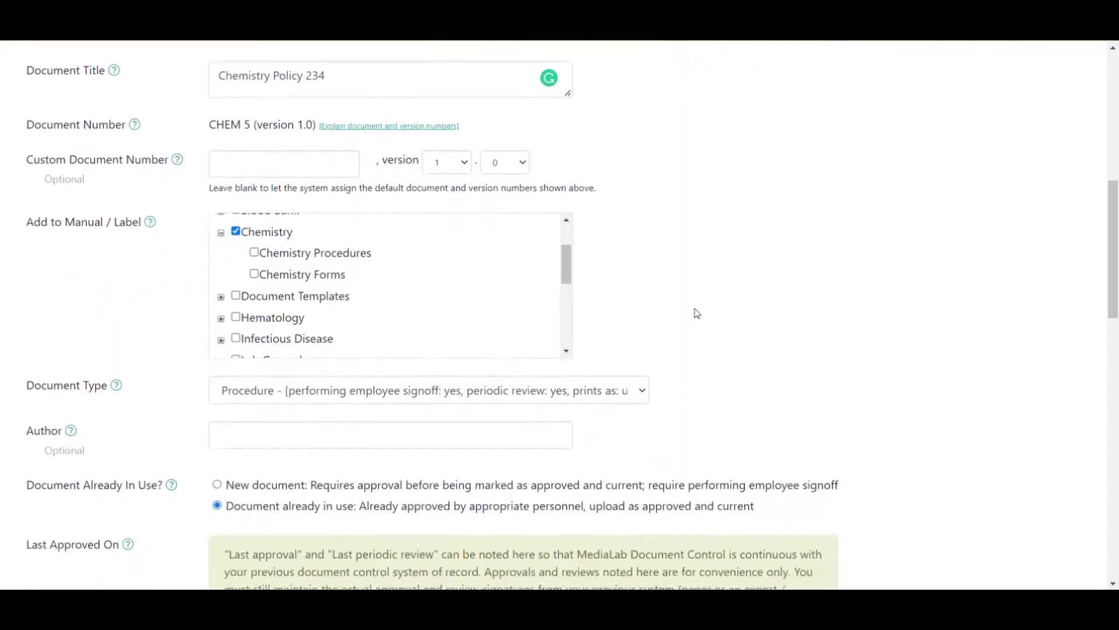
- Set the document type to Policy and enter the author's name
{"action": "left_click", "coordinate": [300, 320]}
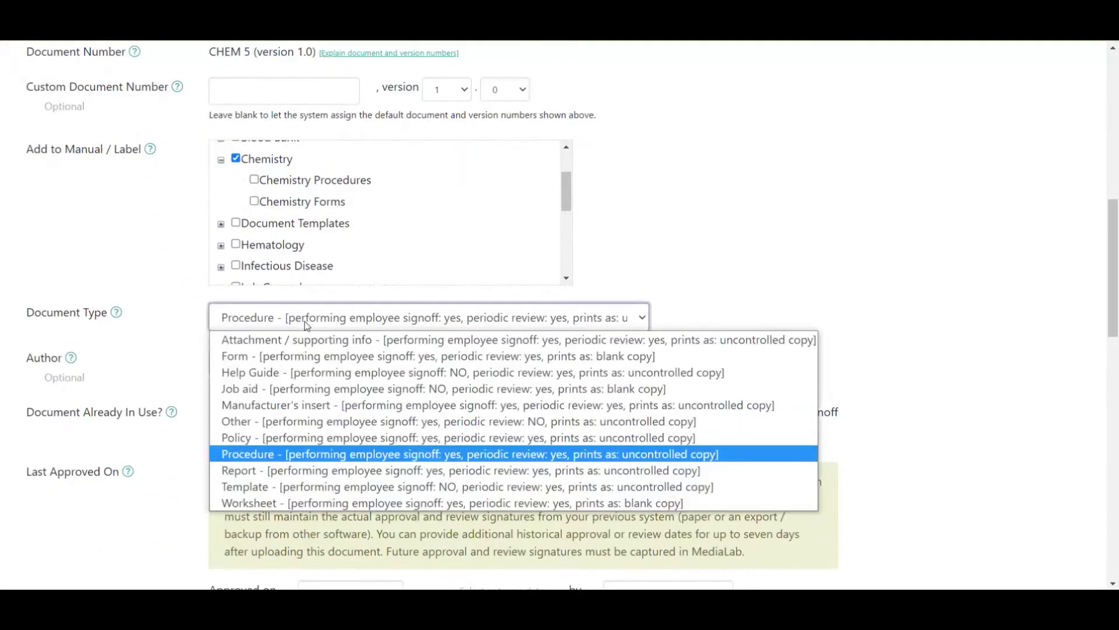
{"action": "left_click", "coordinate": [275, 439]}
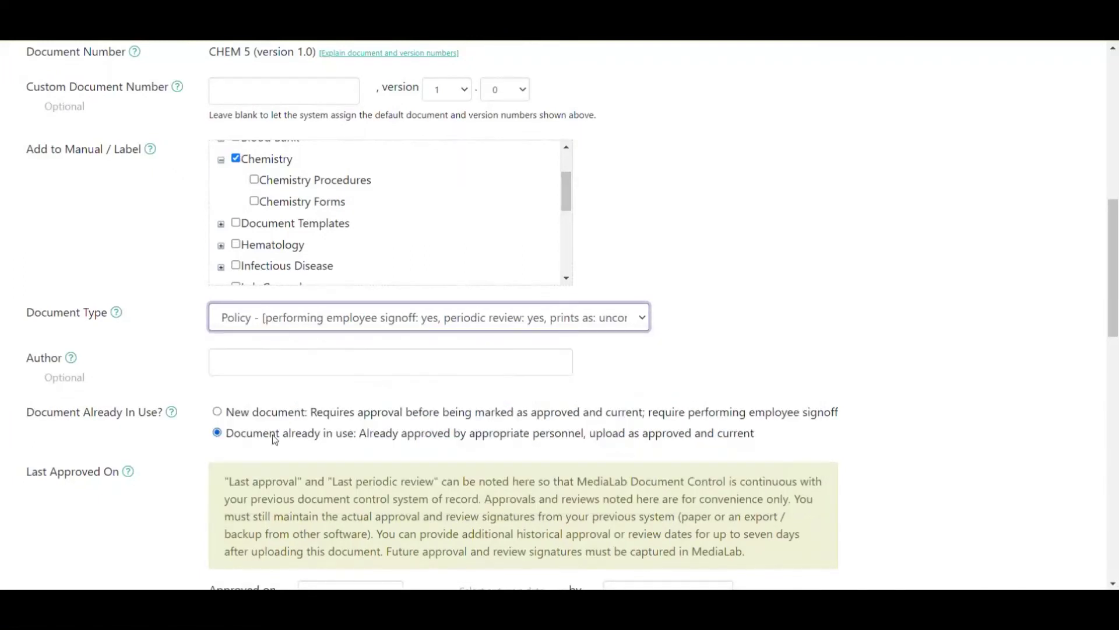
{"action": "left_click", "coordinate": [319, 367]}
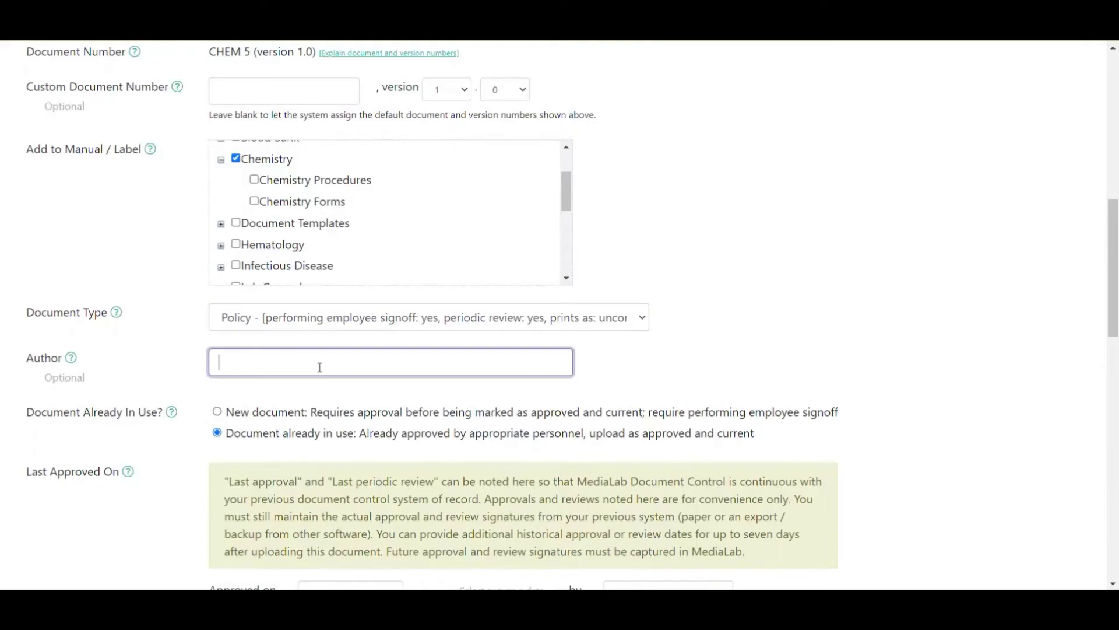
{"action": "type", "text": "Chelsey Admin"}
- Mark it as a new document needing approval, giving status 1.0 Being Edited
{"action": "scroll", "coordinate": [317, 264], "scroll_direction": "down", "scroll_amount": 4}
{"action": "scroll", "coordinate": [734, 310], "scroll_direction": "down", "scroll_amount": 3}
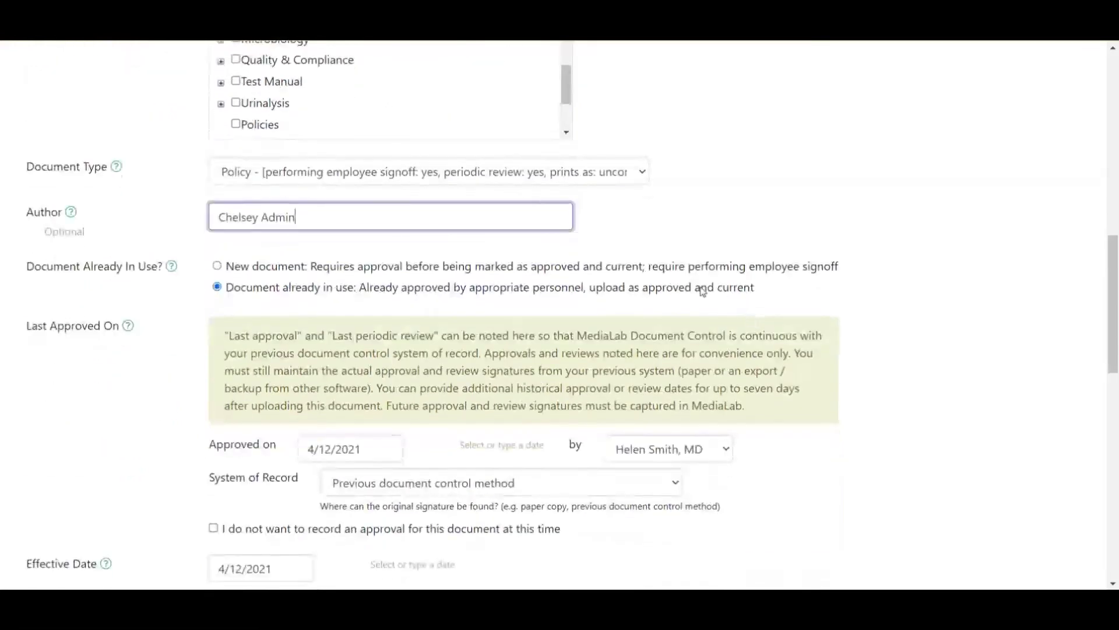
{"action": "left_click", "coordinate": [218, 267]}
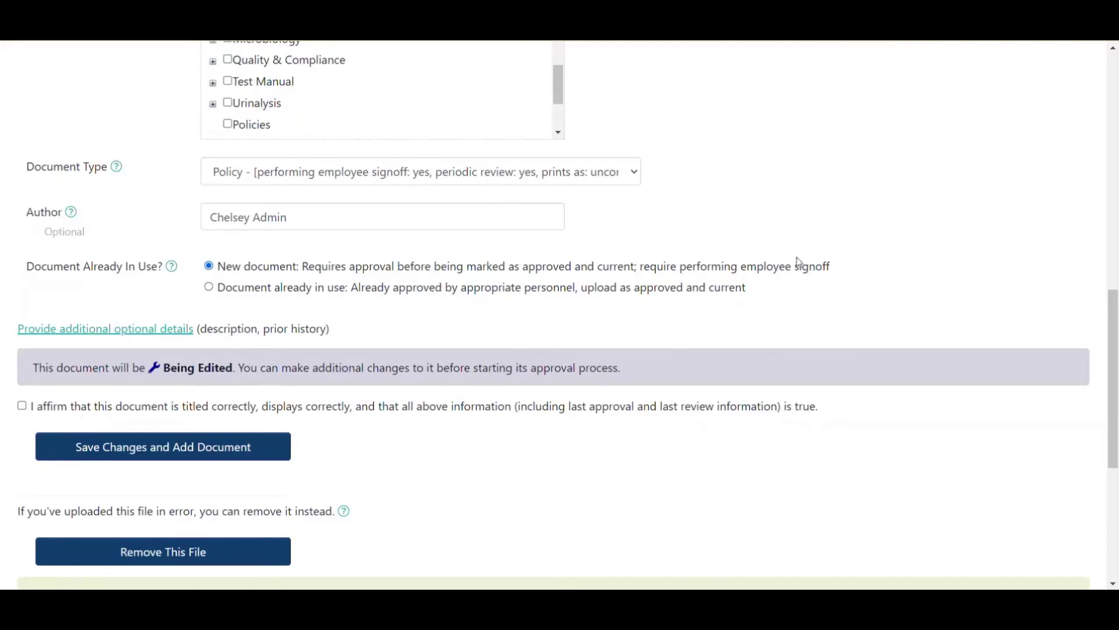
{"action": "scroll", "coordinate": [799, 262], "scroll_direction": "down", "scroll_amount": 1}
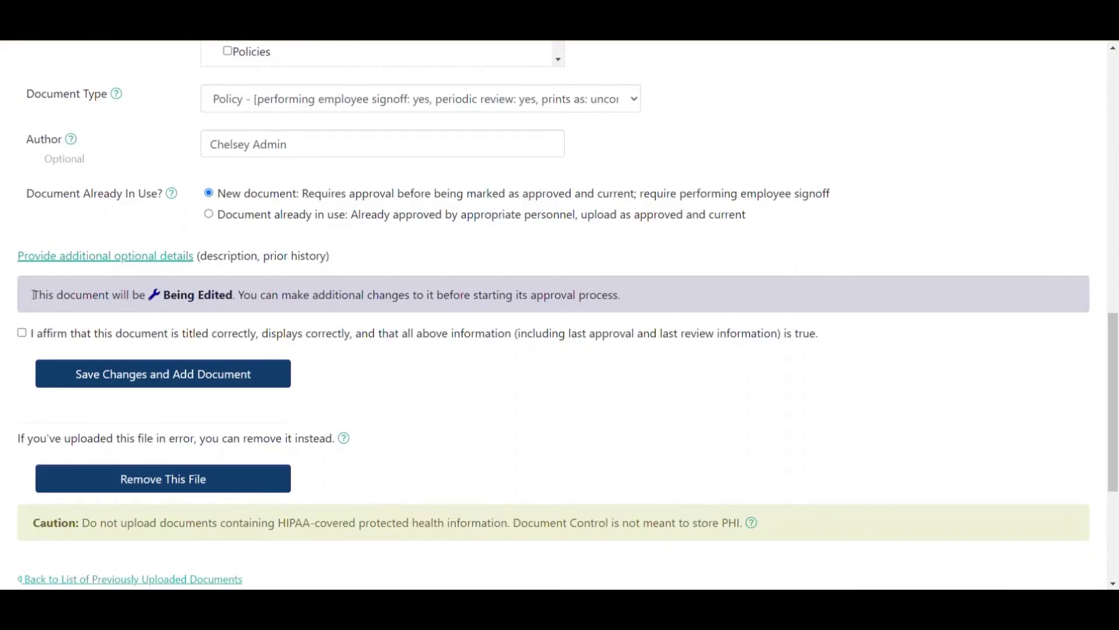
{"action": "left_click_drag", "start_coordinate": [34, 298], "coordinate": [151, 283]}
{"action": "left_click", "coordinate": [228, 290]}
- Confirm and save Chemistry Policy 234 as CHEM 5, then view its version 1.0 editing history
{"action": "left_click", "coordinate": [23, 335]}
{"action": "left_click", "coordinate": [205, 378]}
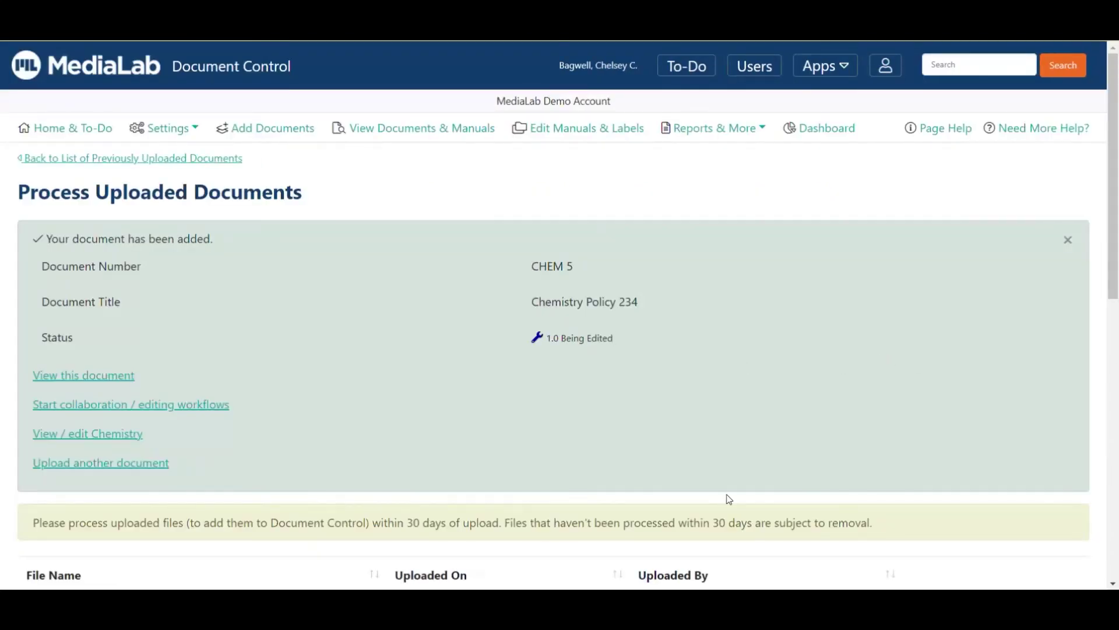
{"action": "left_click", "coordinate": [120, 382]}
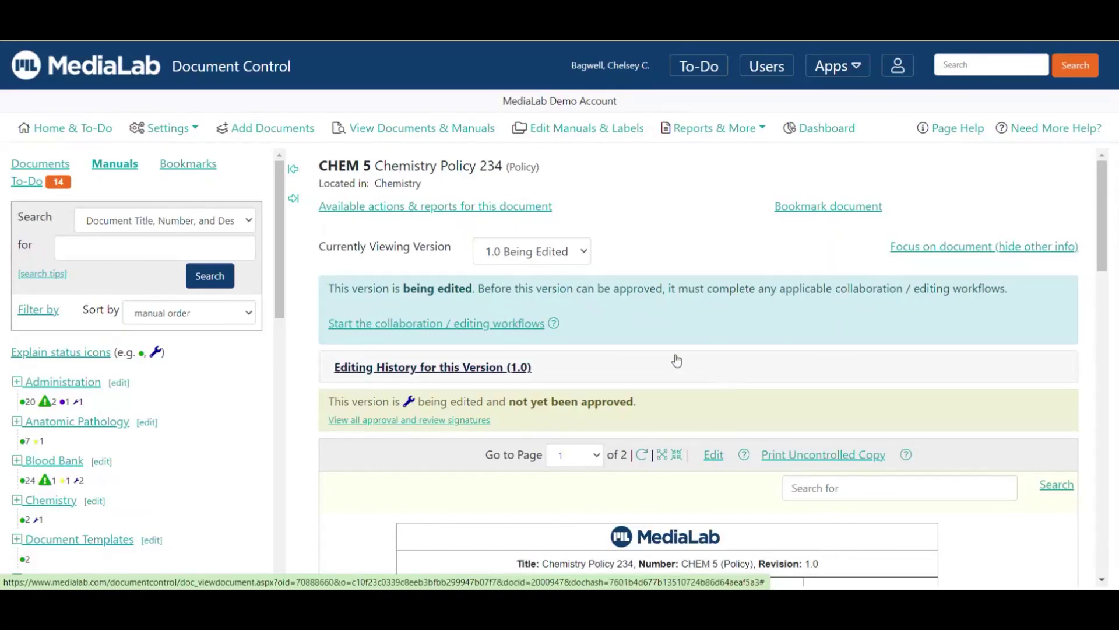
{"action": "left_click", "coordinate": [499, 376]}
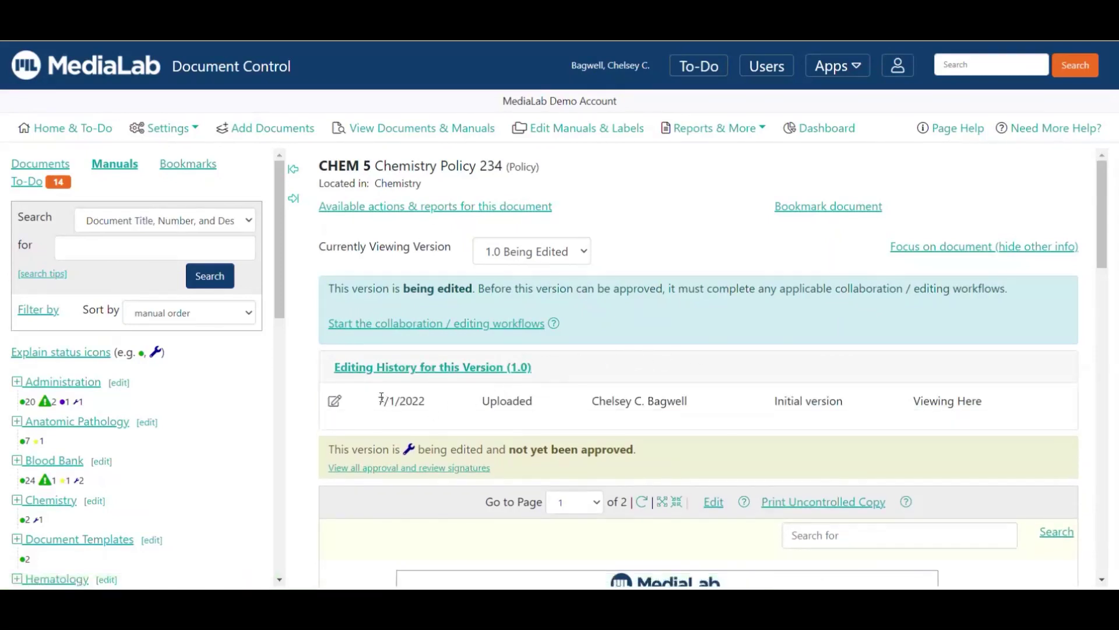